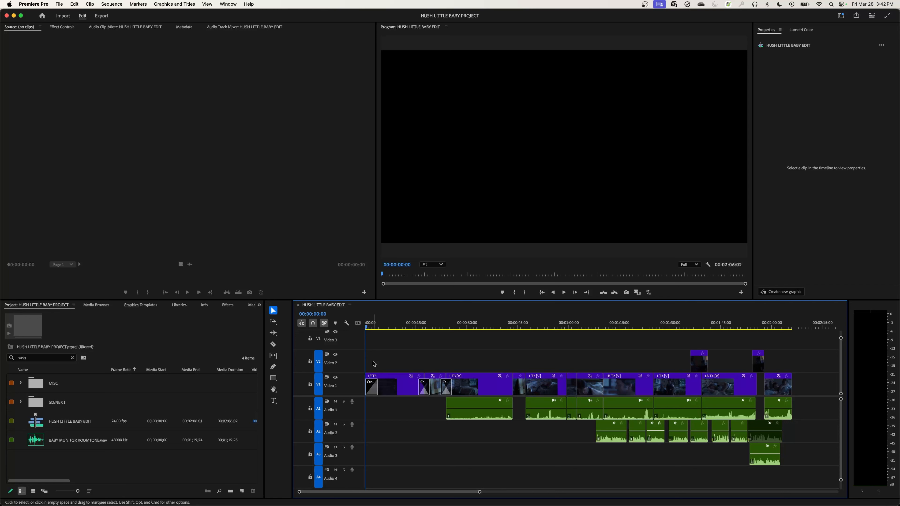
Step: Look up the meaning of "addendum" on Google and highlight its definition, then return to Premiere Pro
type("a")
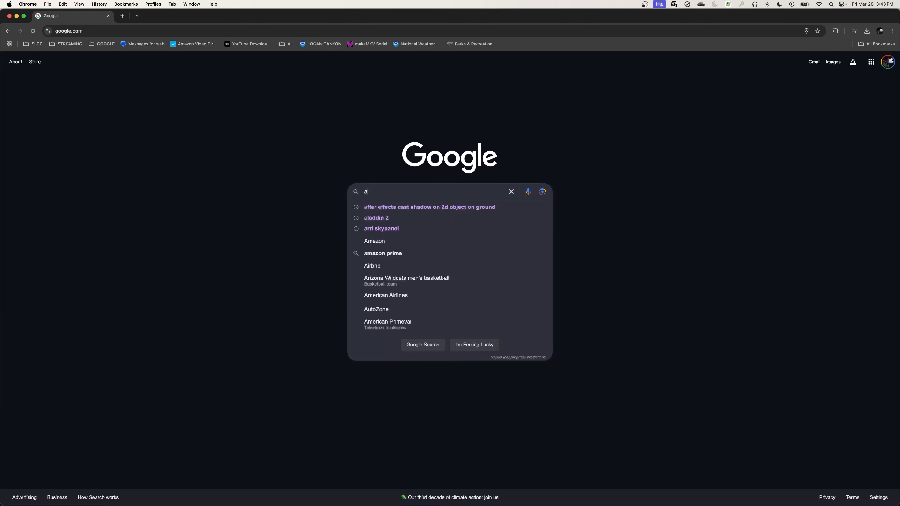
type("ddendum")
key("Up")
key("Down")
key("Down")
key("Down")
key("Return")
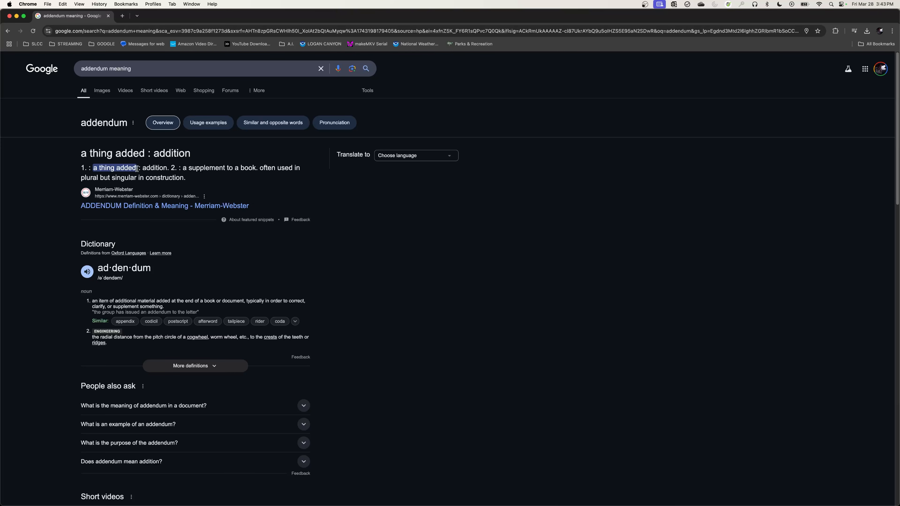
left_click_drag(158, 167, 141, 169)
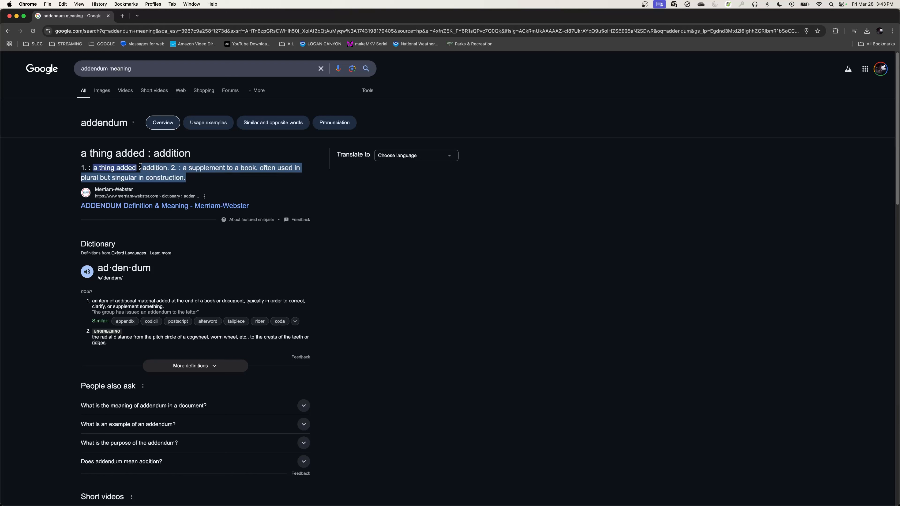
key("super+Tab")
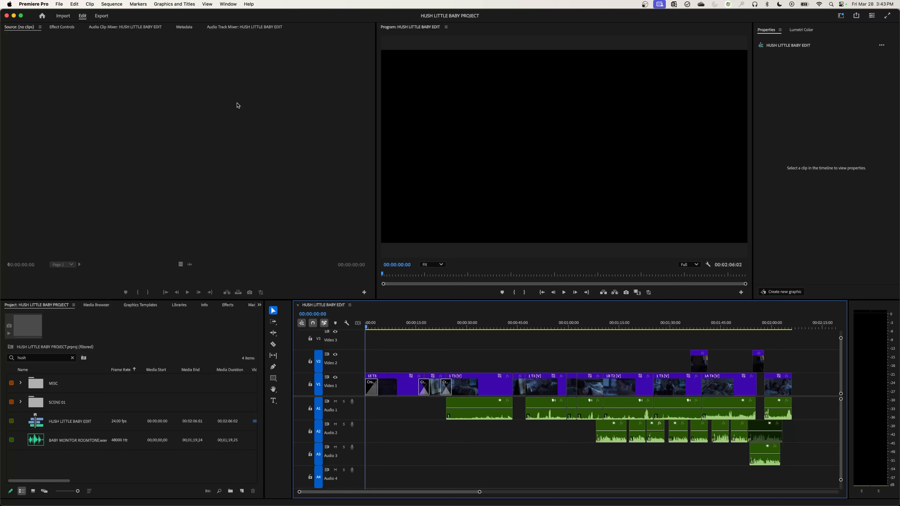
Step: Switch to the video player and play the opening of the finished film from the beginning, then pause it
left_click(194, 142)
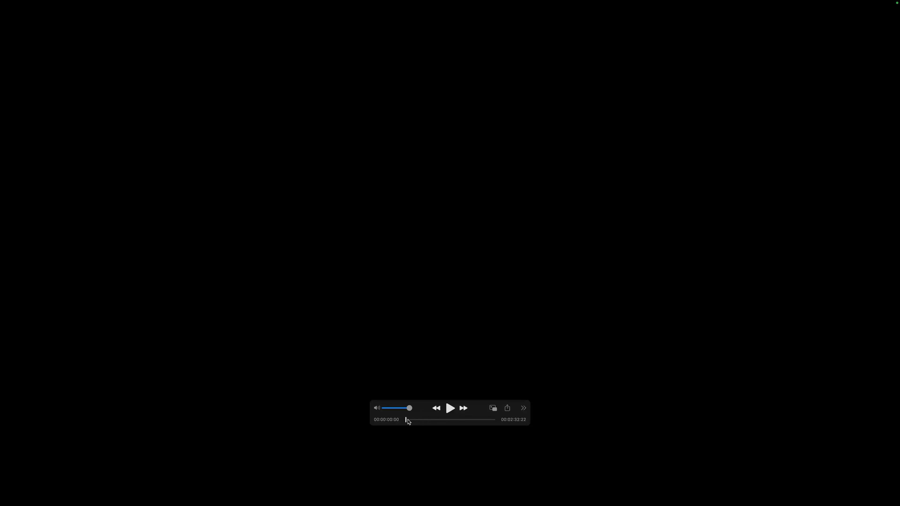
left_click(410, 420)
left_click(408, 420)
left_click(450, 409)
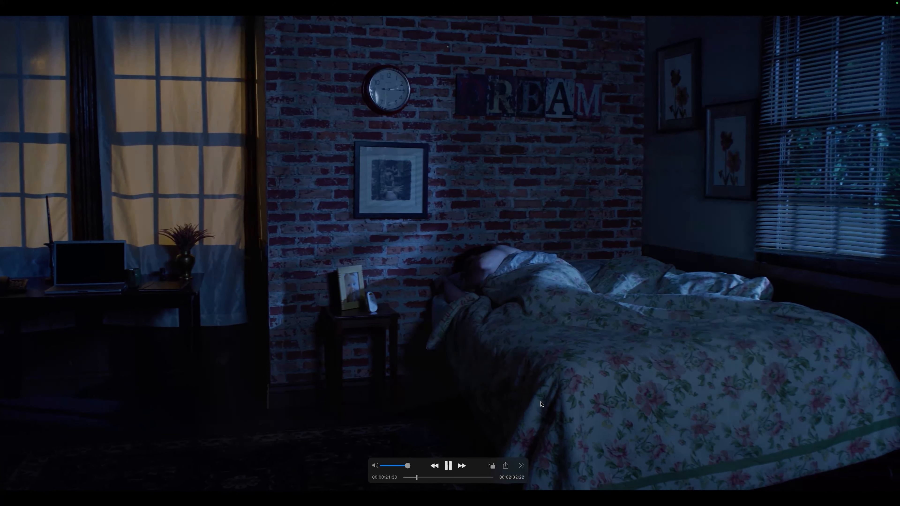
key("space")
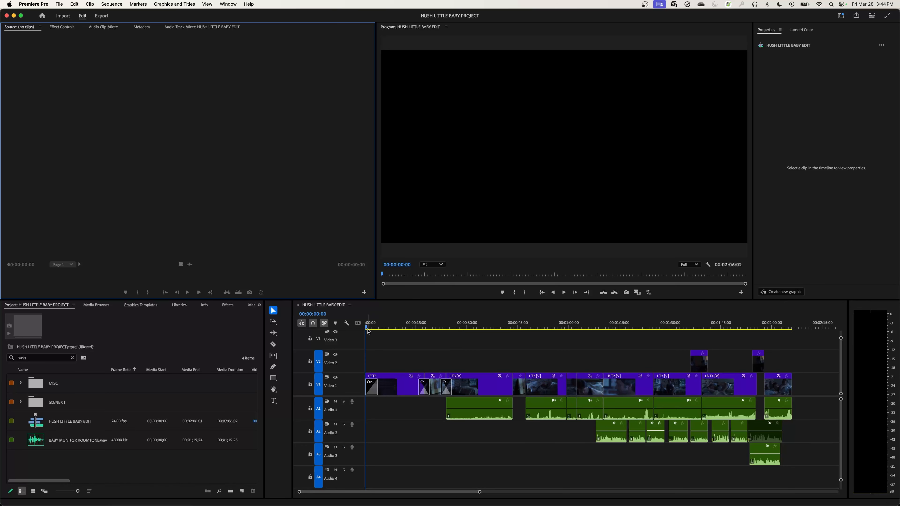
Step: Create a new Black Video item in the project at 4096 × 2160, 24.00 fps, with square pixels
left_click(368, 329)
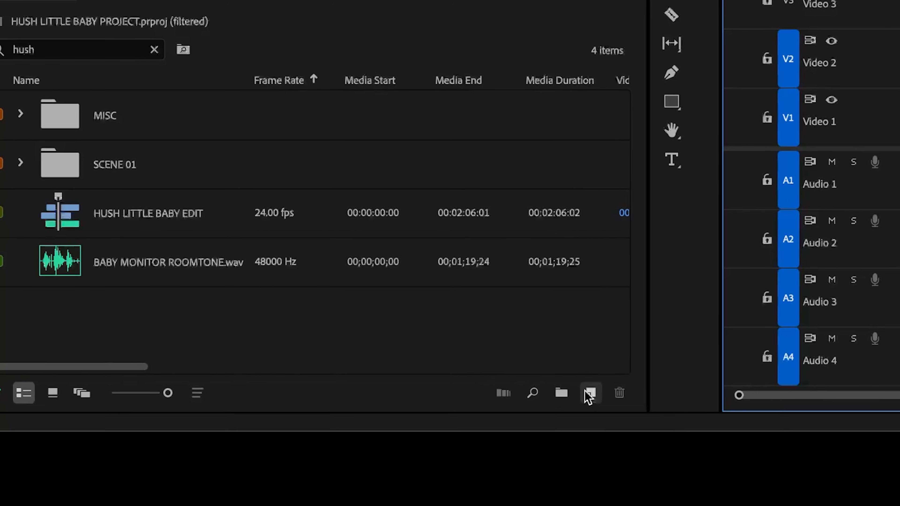
left_click(596, 393)
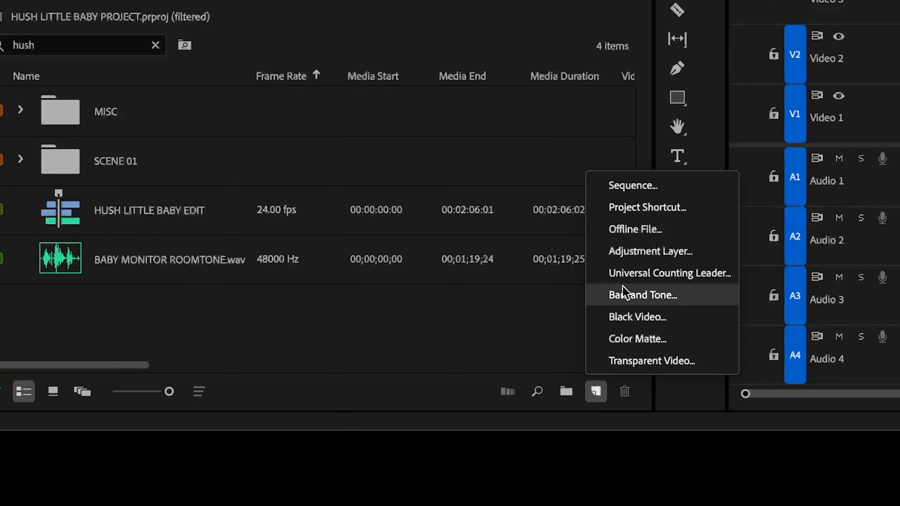
left_click(638, 315)
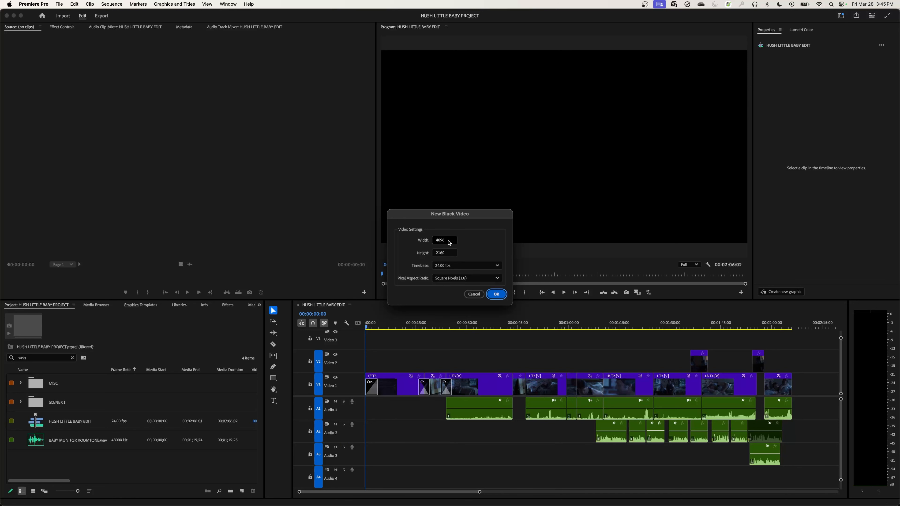
left_click(496, 295)
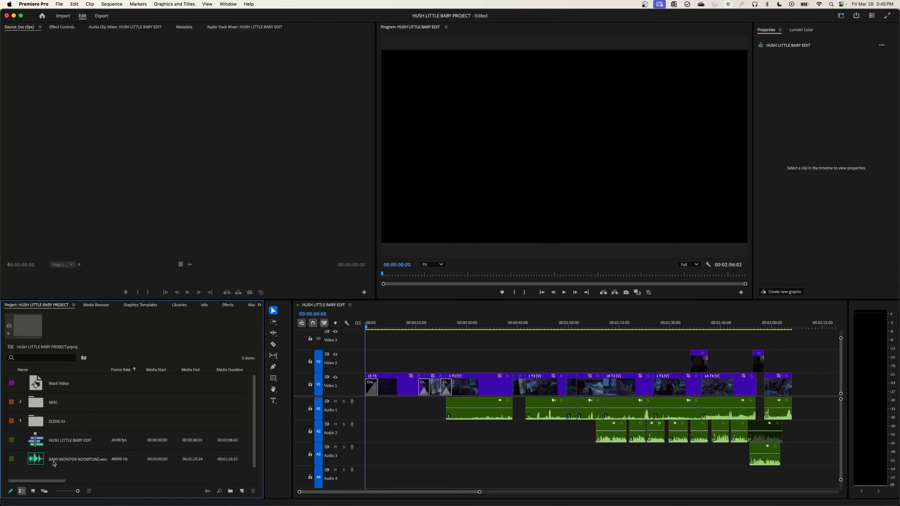
Step: Load the Black Video item into the Source Monitor and set its Out point at 00:00:03:00
left_click(40, 386)
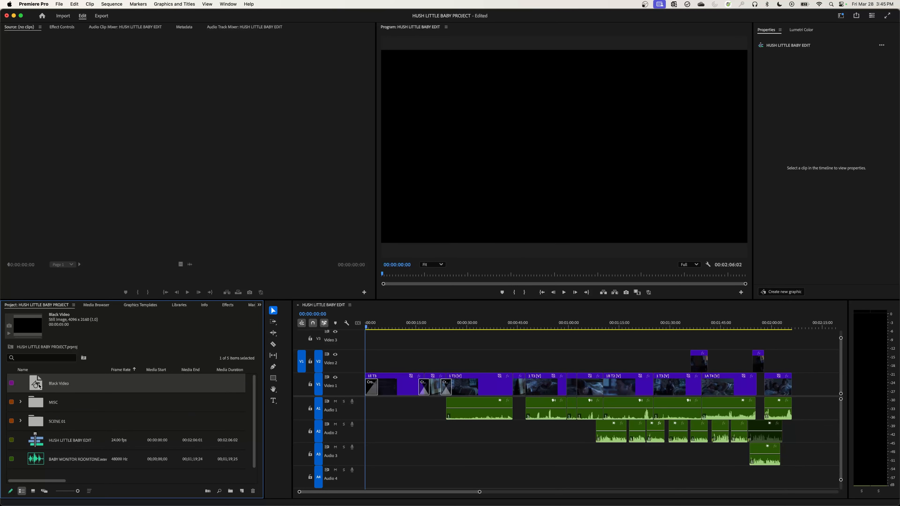
double_click(40, 387)
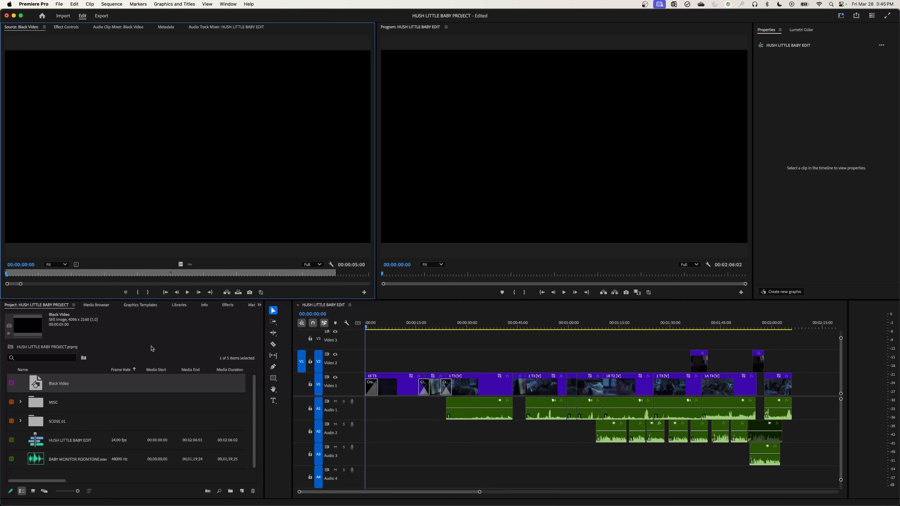
left_click(30, 265)
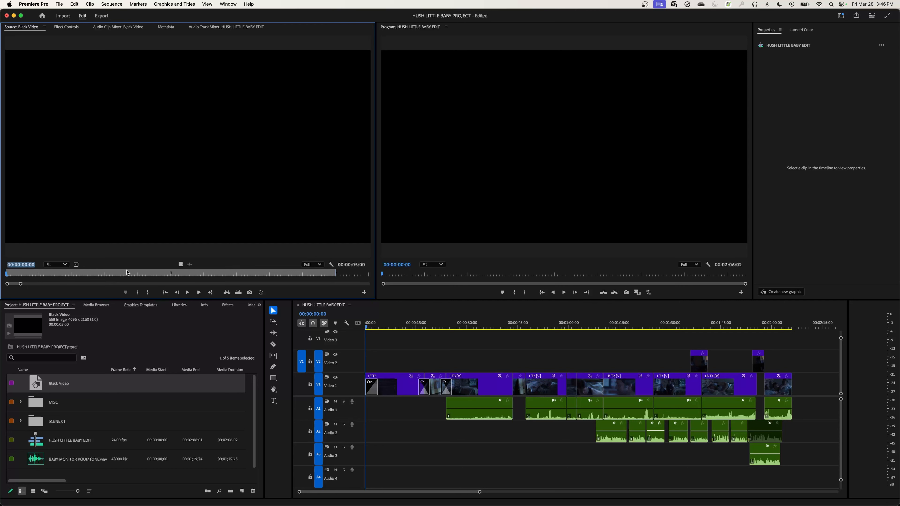
type("300")
key("Return")
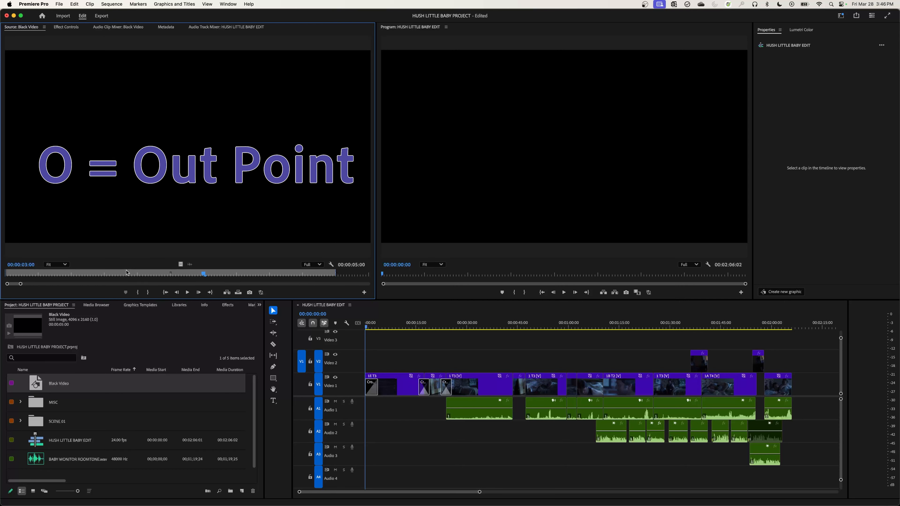
key("o")
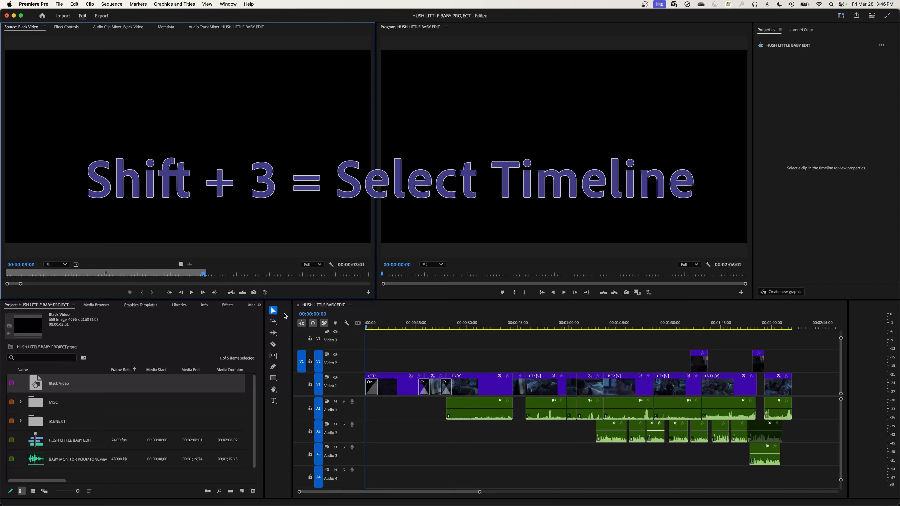
Step: Patch the source video to track V1 and insert the black clip at the beginning of the timeline
key("shift+3")
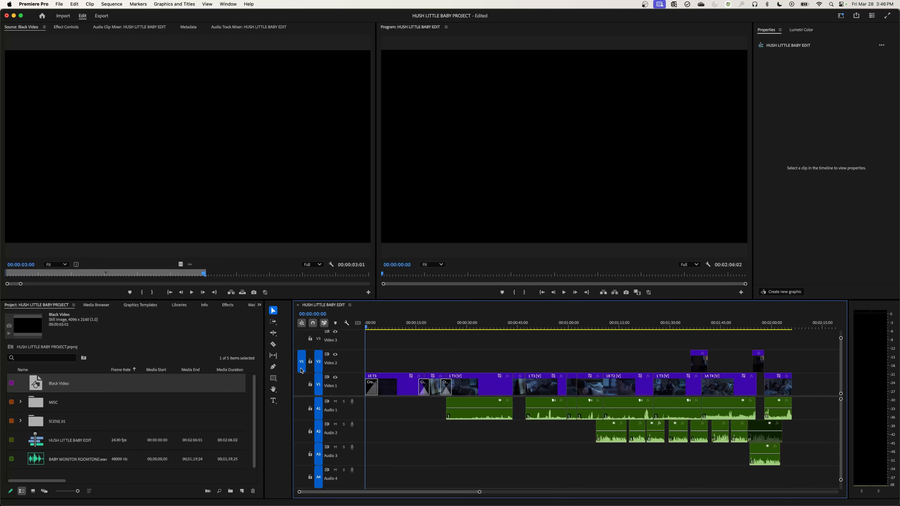
left_click(301, 383)
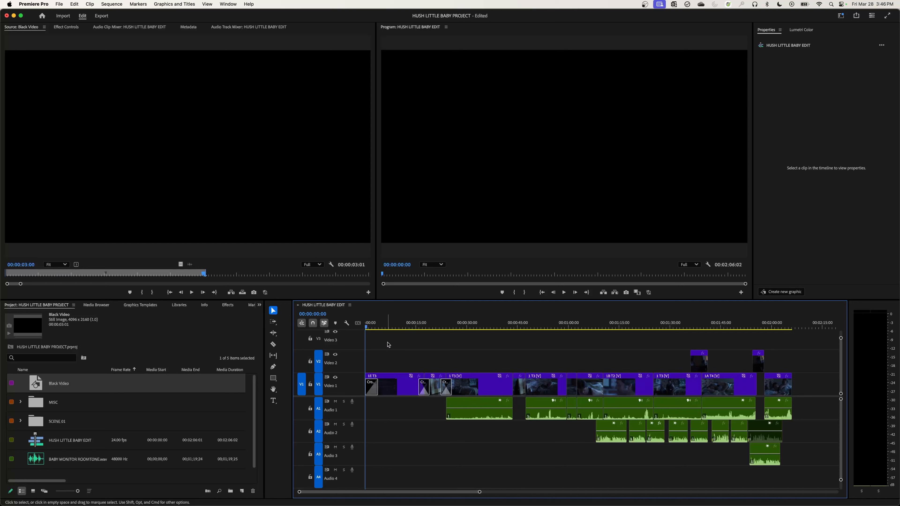
left_click(475, 342)
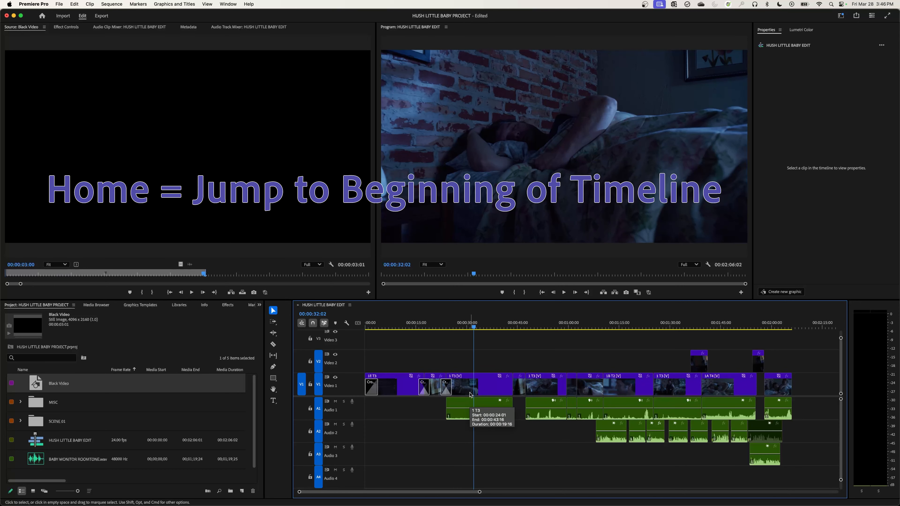
key("Home")
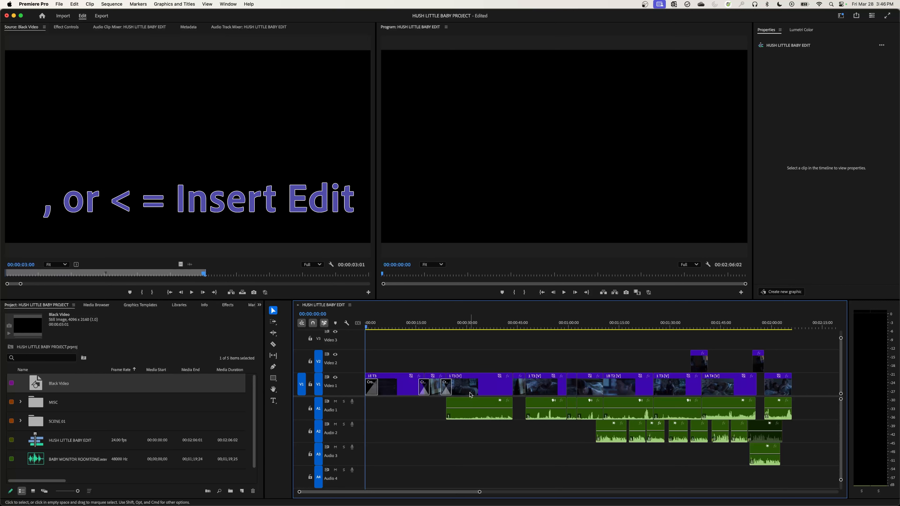
key("comma")
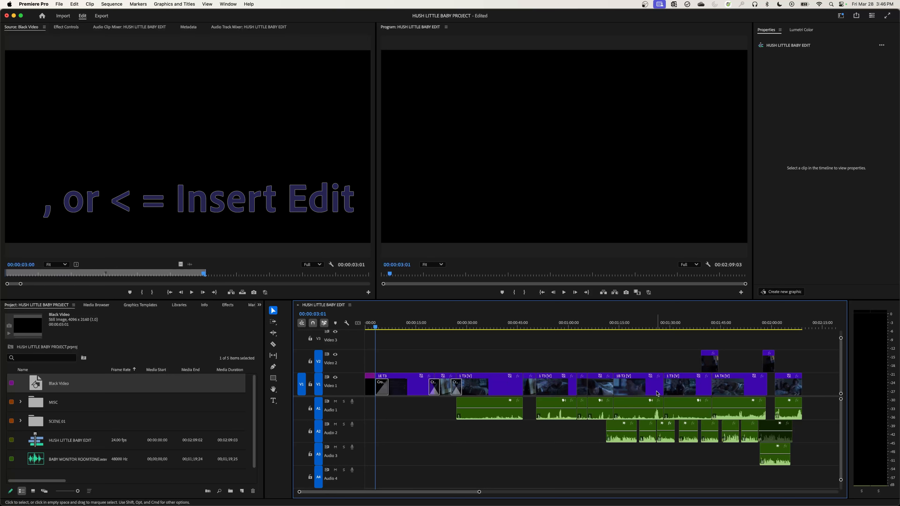
Step: Move the Black Video source's Out point to 00:00:05:00
left_click(29, 264)
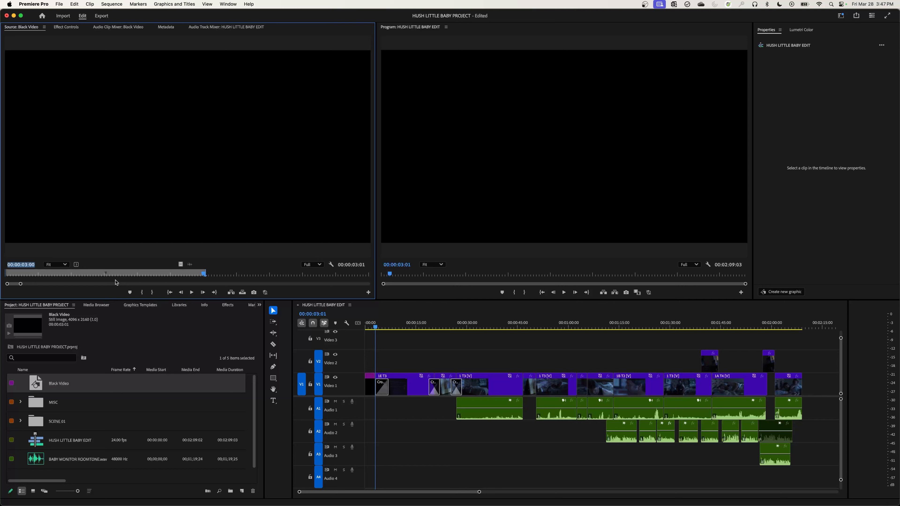
type("500")
key("Return")
key("o")
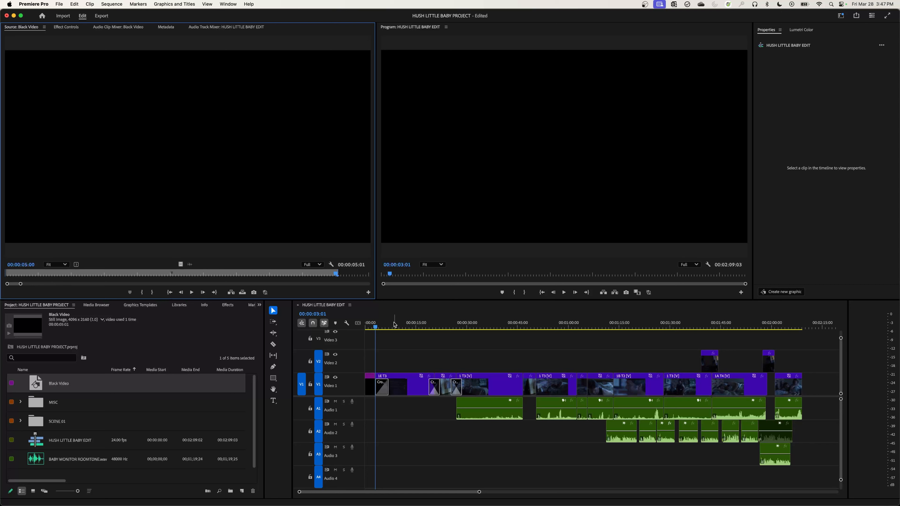
Step: Add the black clip on V1 at the end of the timeline with an overwrite edit
key("shift+3")
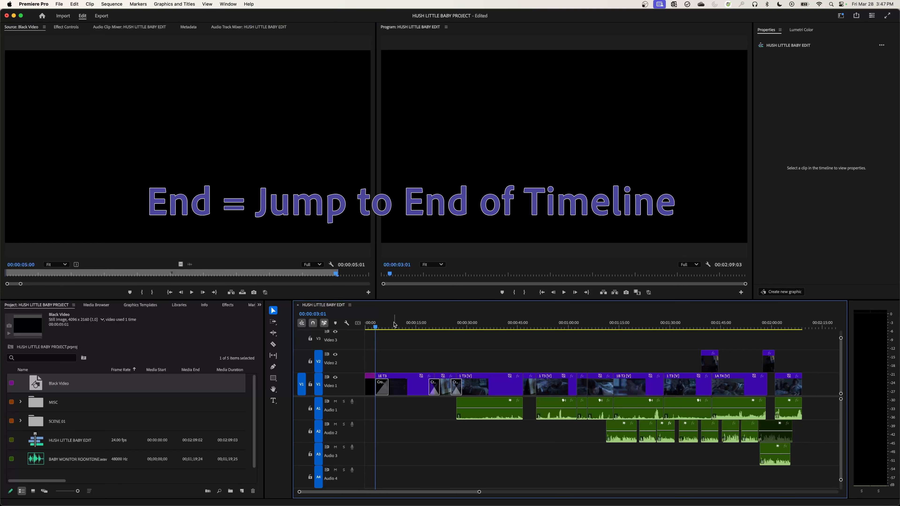
key("End")
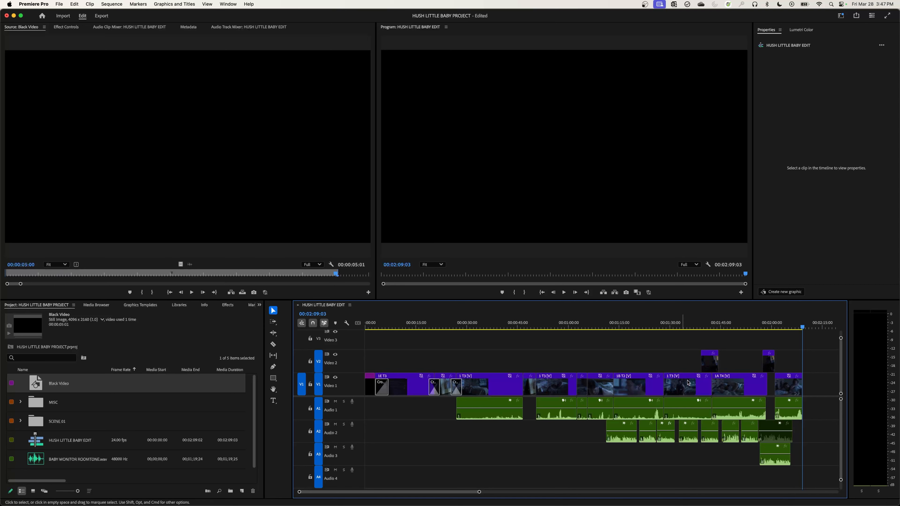
key("equal")
key("equal")
key("equal")
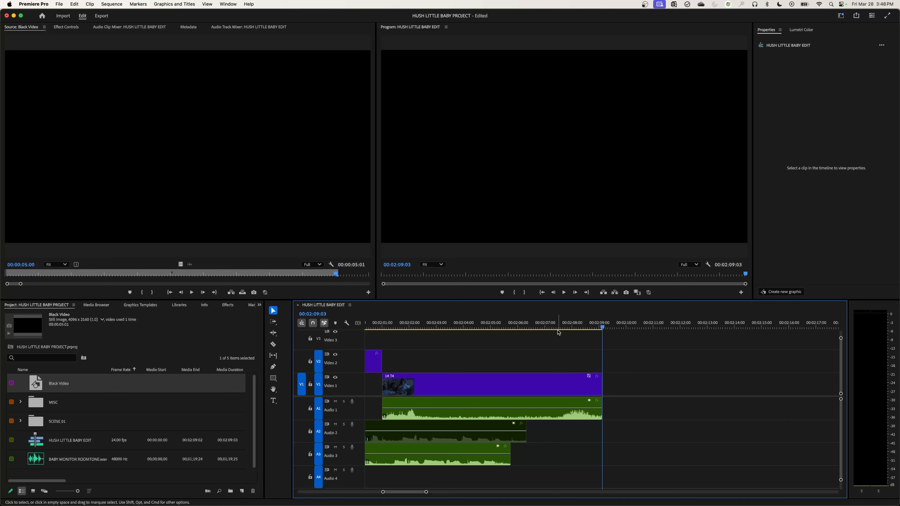
key("period")
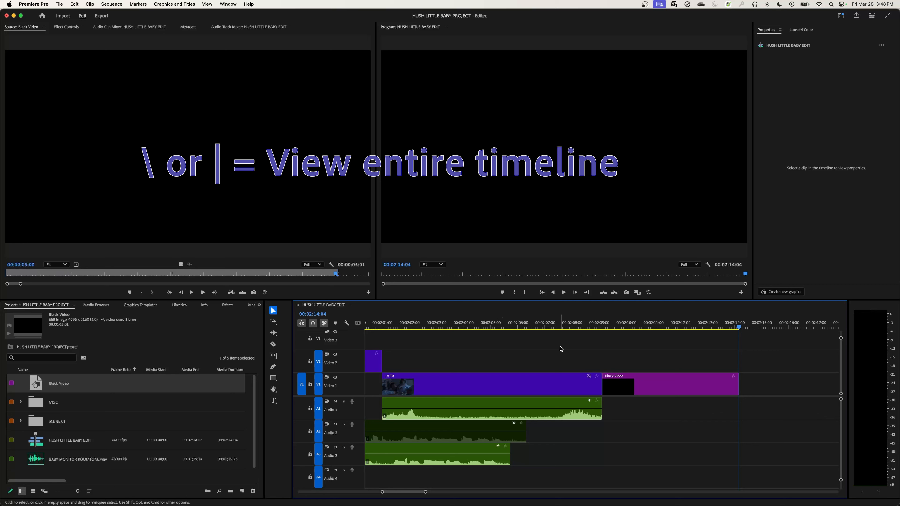
Step: Place the playhead at the cut between the opening black clip and the first shot
key("backslash")
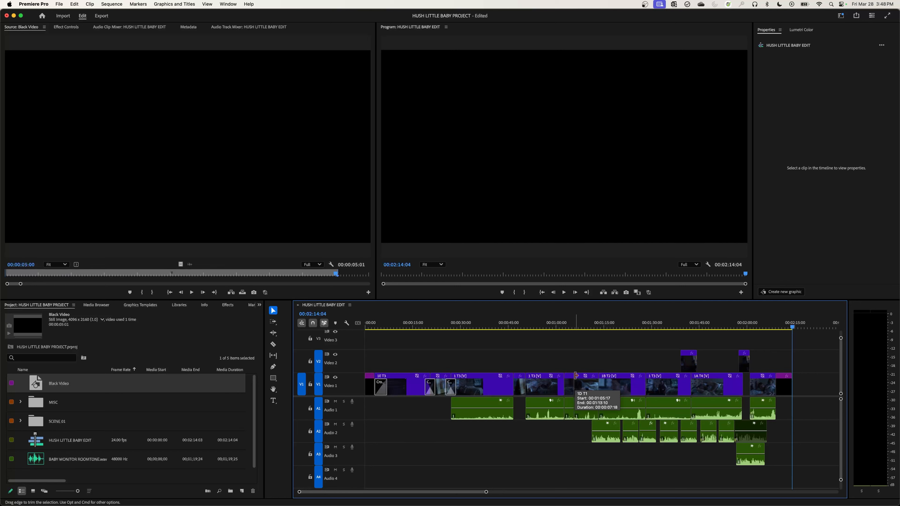
key("Home")
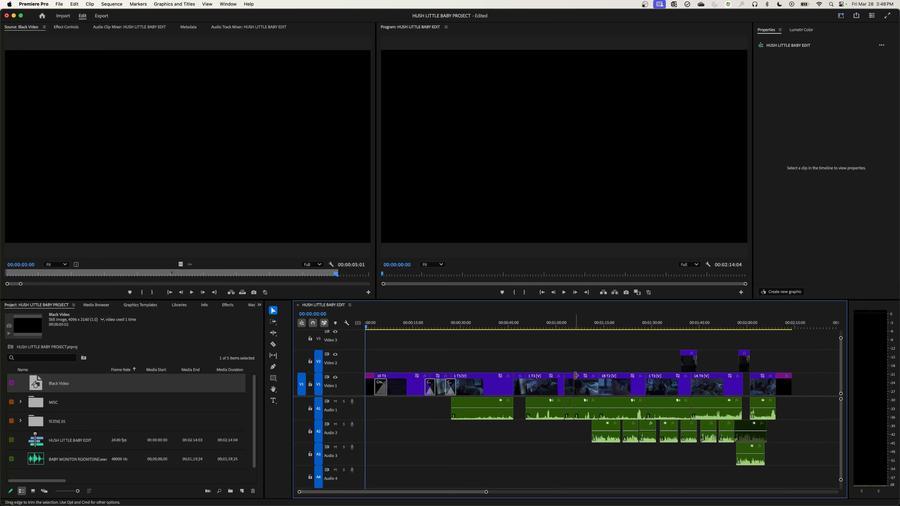
key("Down")
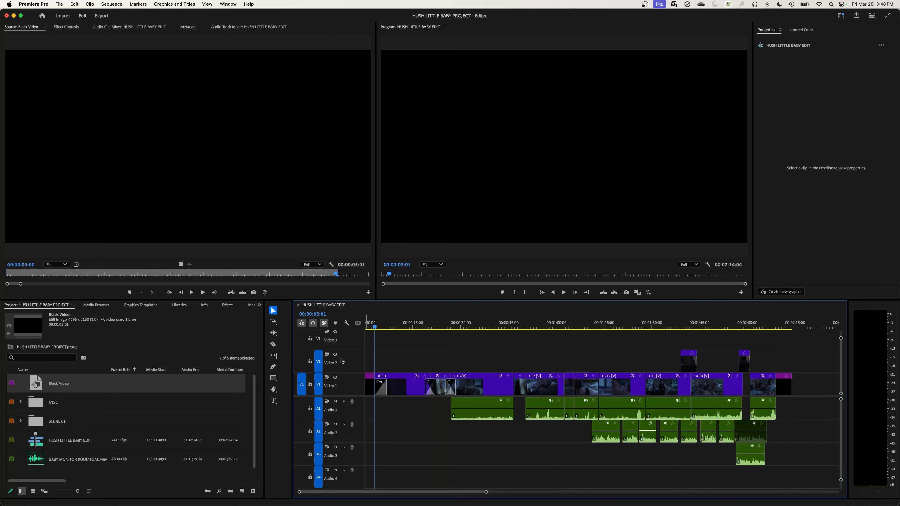
Step: Switch to Finder, open the production's FONTS folder and expand the spooky-ghoster and valium folders to examine the font files
key("super+Tab")
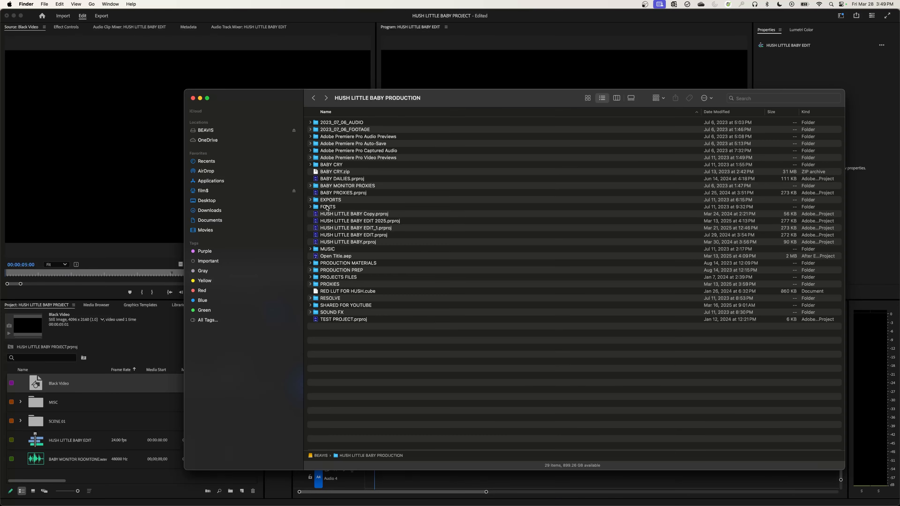
left_click(327, 209)
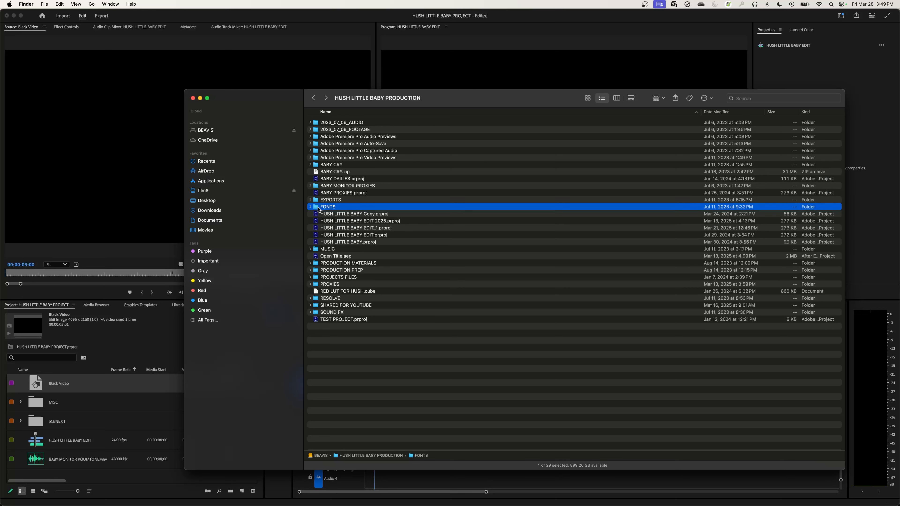
double_click(323, 209)
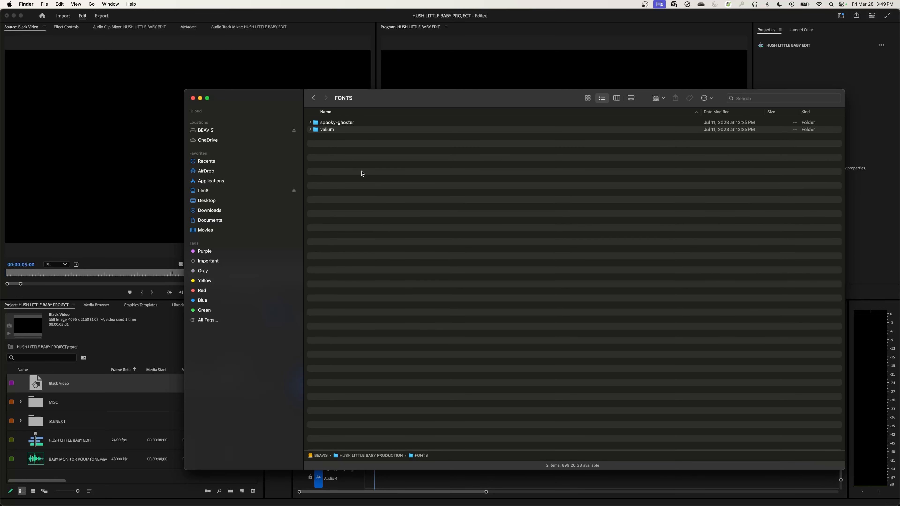
left_click(311, 123)
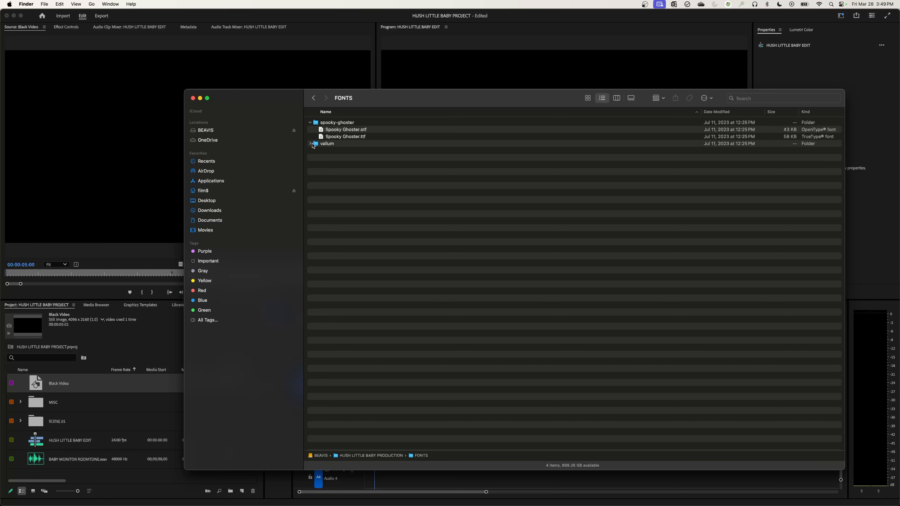
left_click(310, 144)
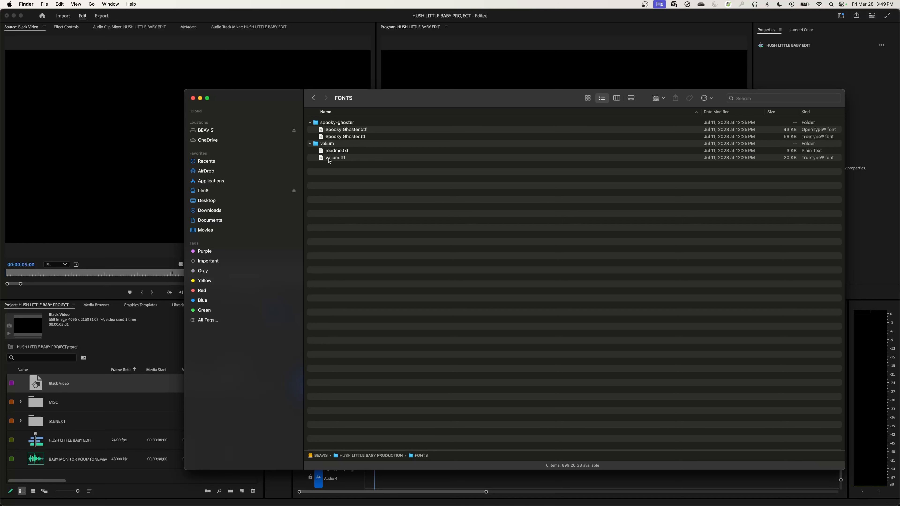
Step: Preview valium.ttf in Font Book, quit Font Book without installing it, and switch back to Premiere Pro
double_click(329, 158)
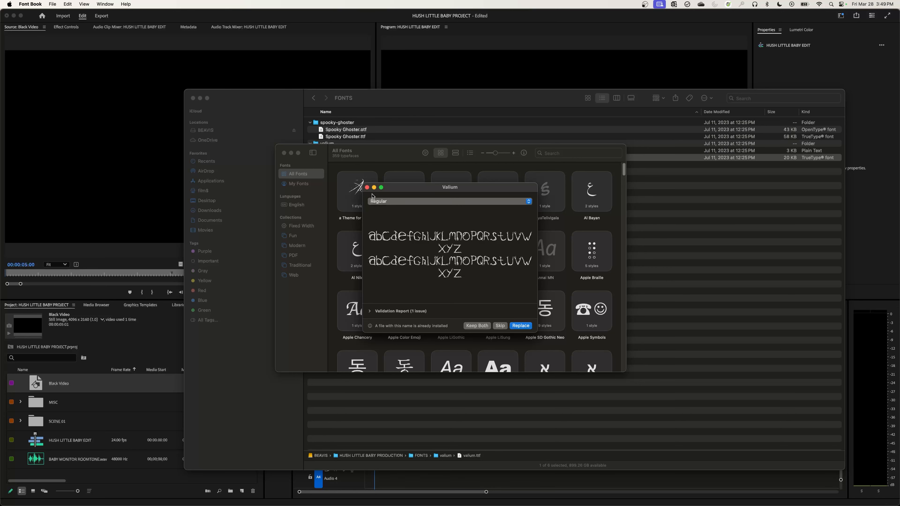
key("super+q")
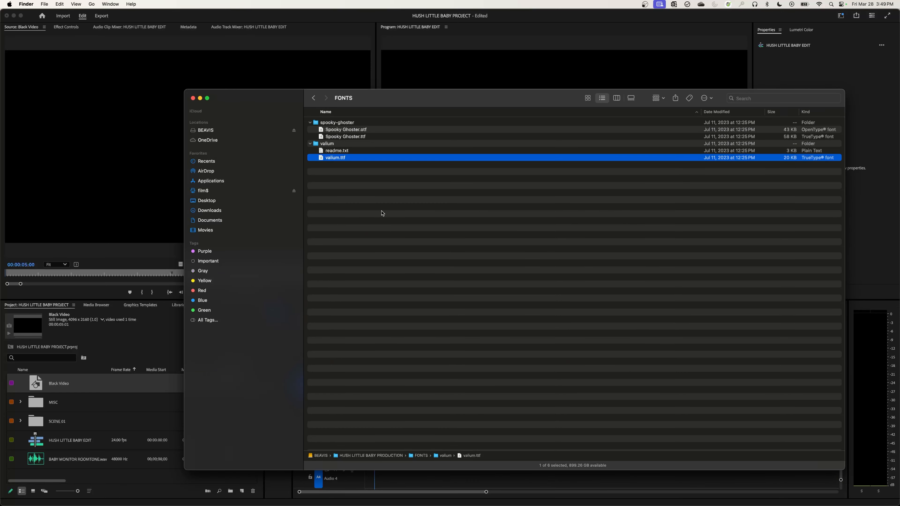
left_click(157, 210)
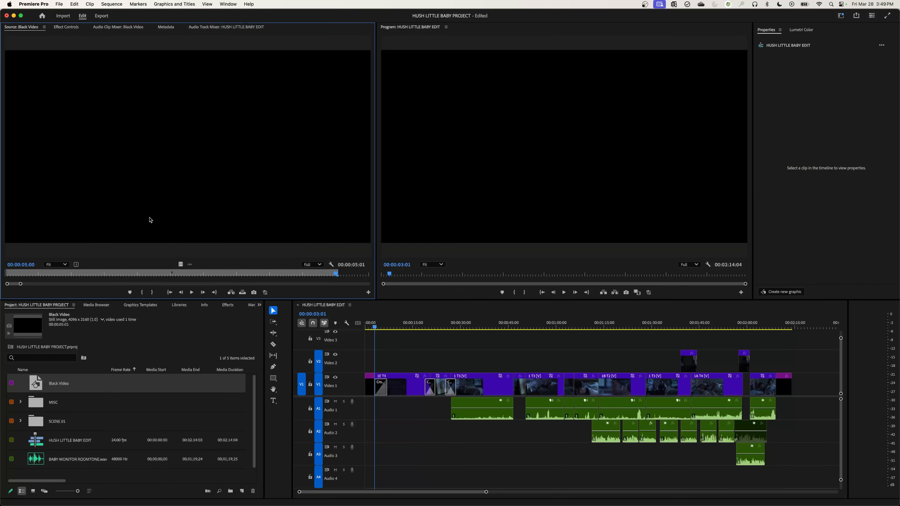
left_click(31, 5)
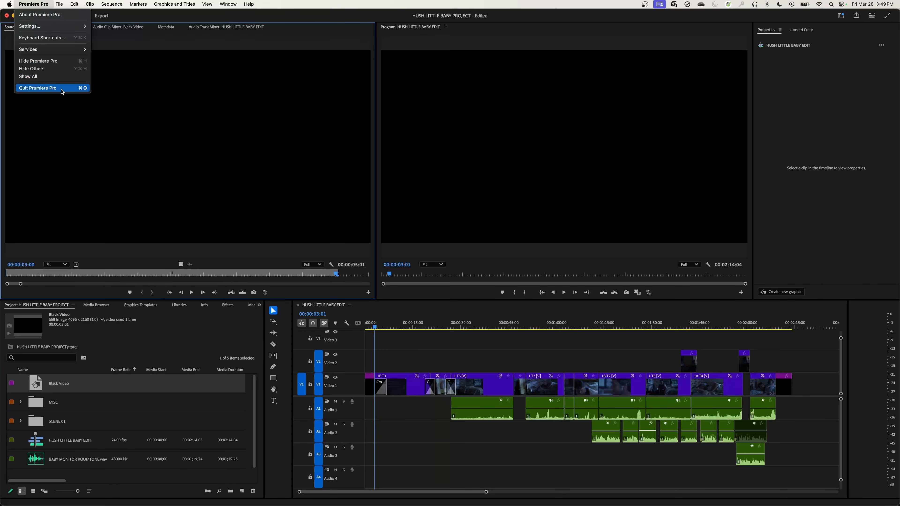
left_click(165, 160)
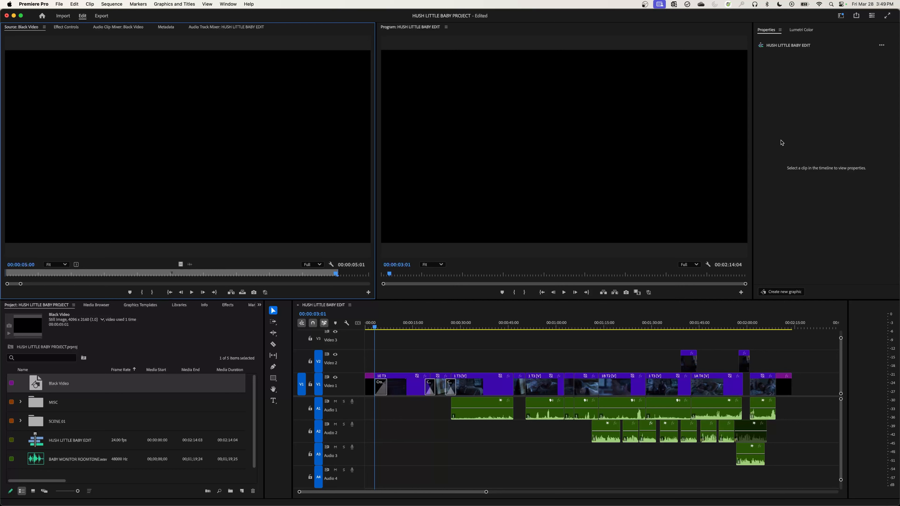
Step: Switch to the Captions and Graphics workspace
left_click(224, 4)
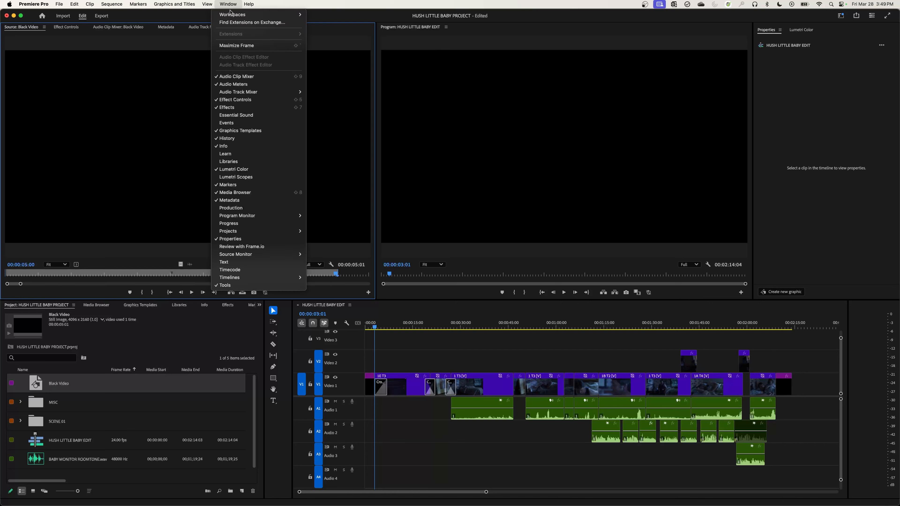
mouse_move(259, 15)
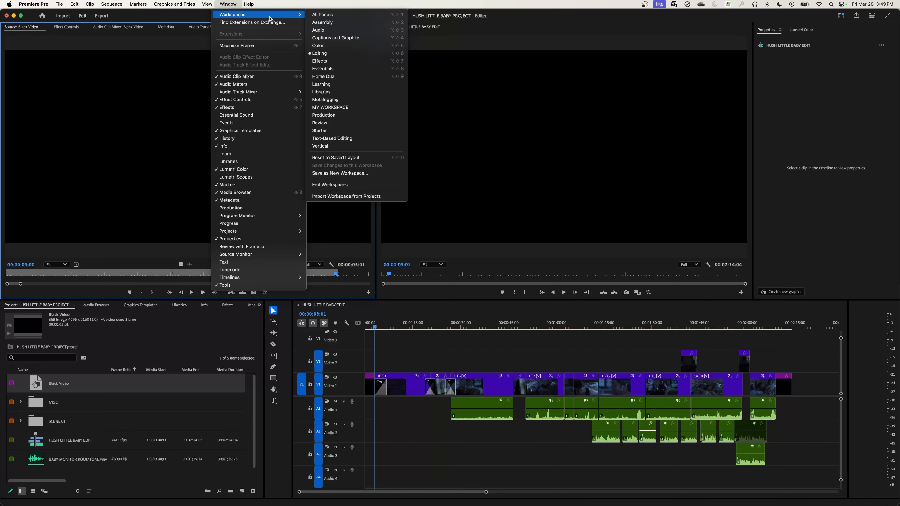
left_click(346, 39)
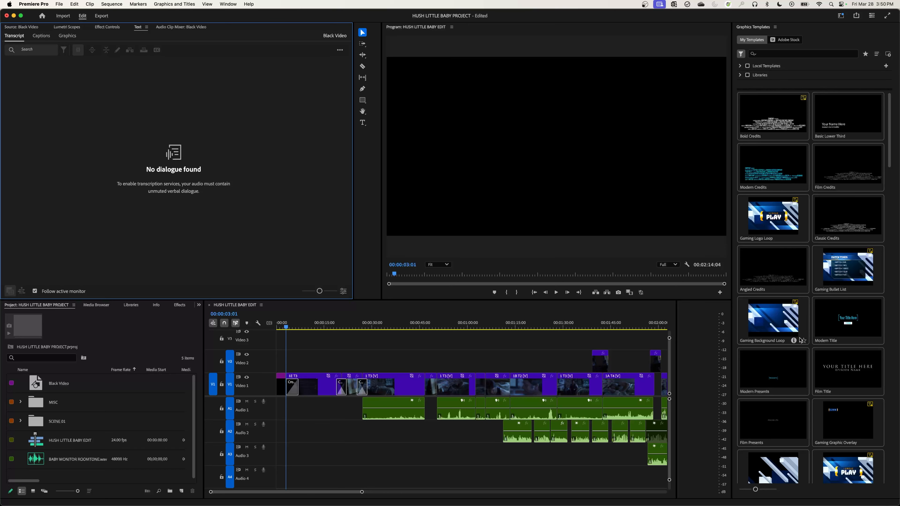
Step: Place the Classic Image Caption template on V2 at the start of the first shot and preview it
scroll(800, 339, "down", 10)
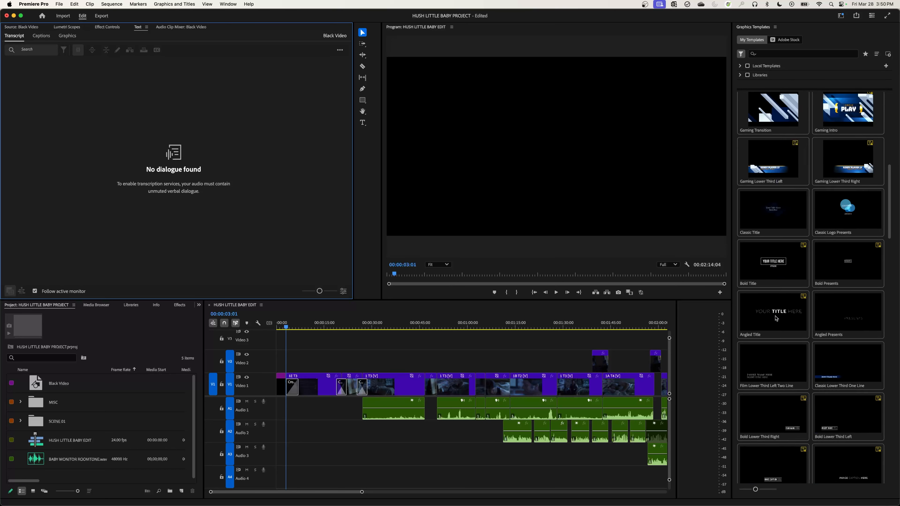
scroll(775, 318, "down", 10)
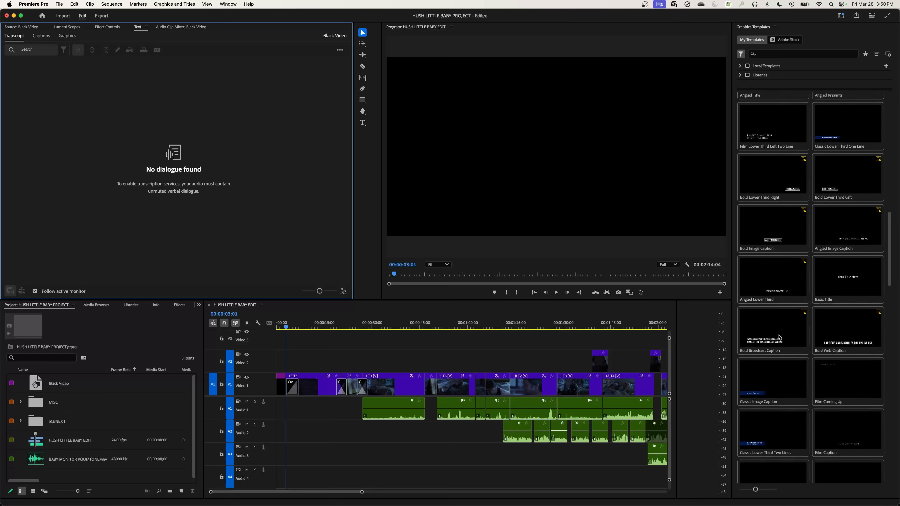
scroll(779, 337, "down", 8)
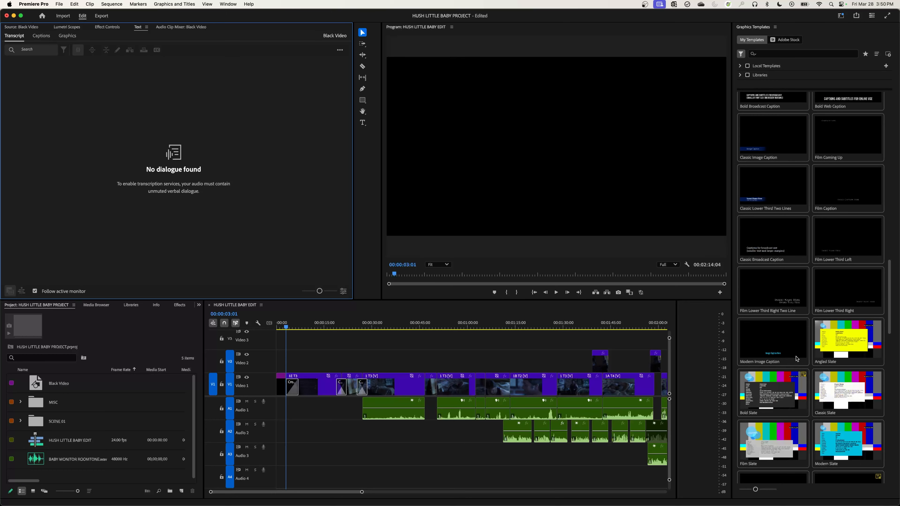
scroll(796, 359, "down", 10)
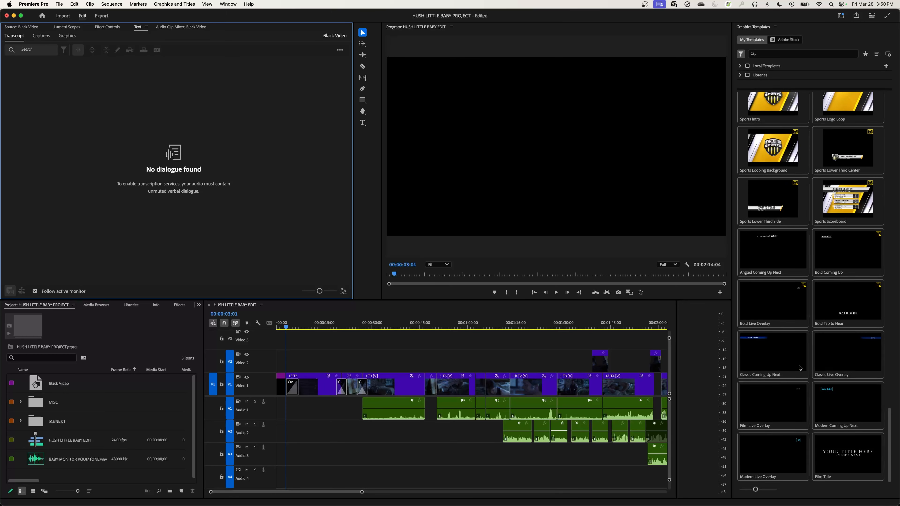
scroll(811, 373, "up", 15)
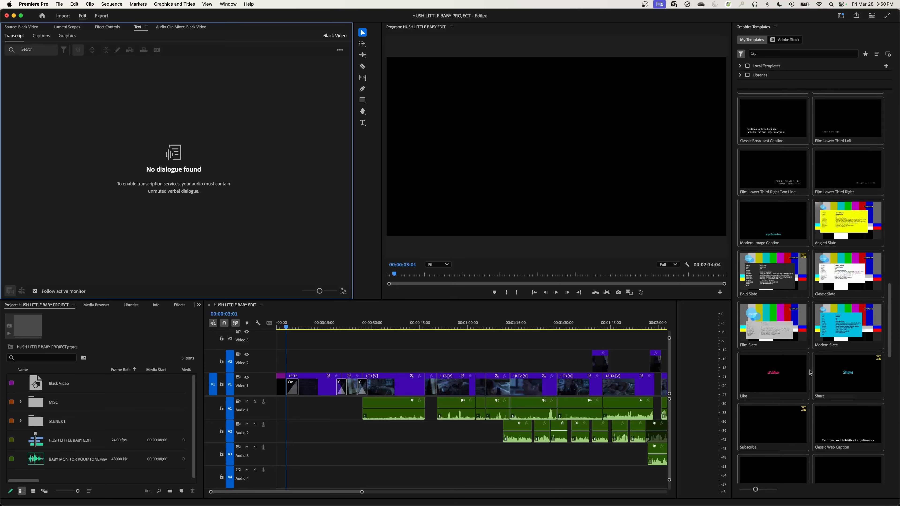
left_click_drag(771, 206, 300, 366)
left_click(291, 327)
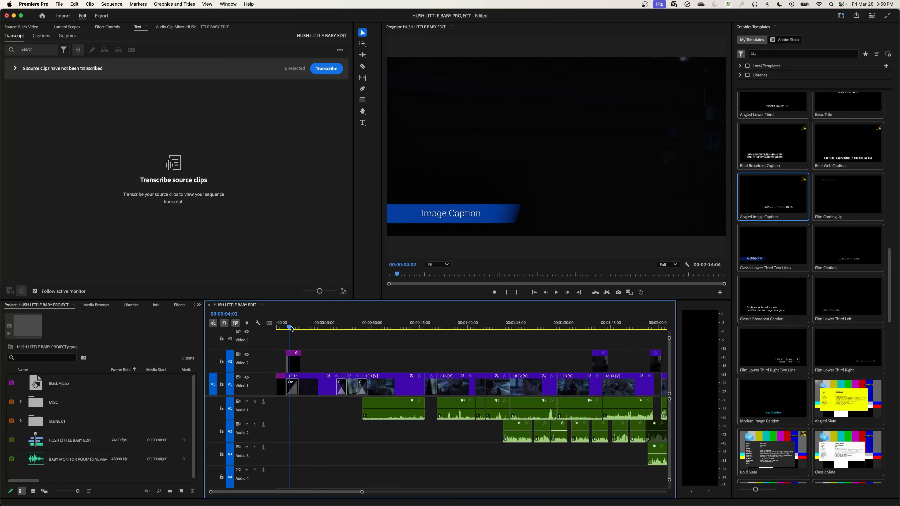
left_click_drag(292, 329, 295, 328)
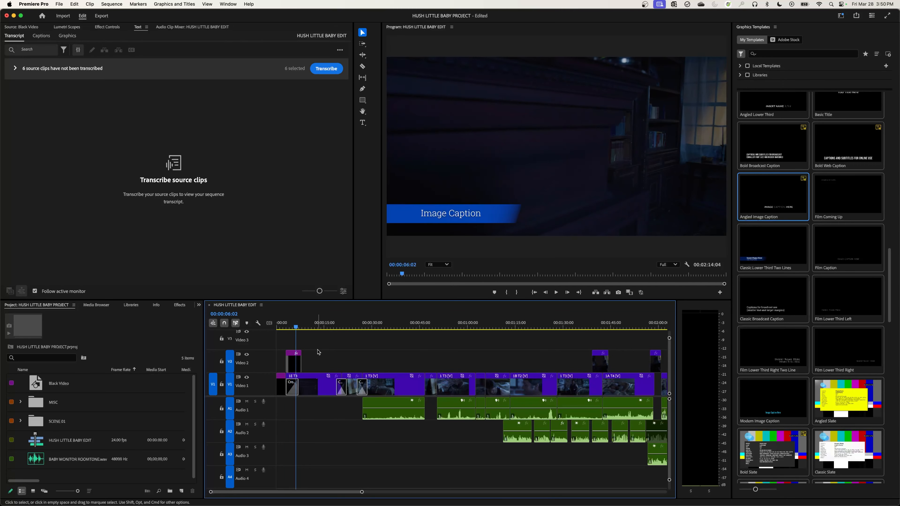
Step: Replace the image caption on V2 with the Film Title template above the first shot and scrub through its animation
left_click(294, 365)
key("Delete")
scroll(843, 296, "up", 10)
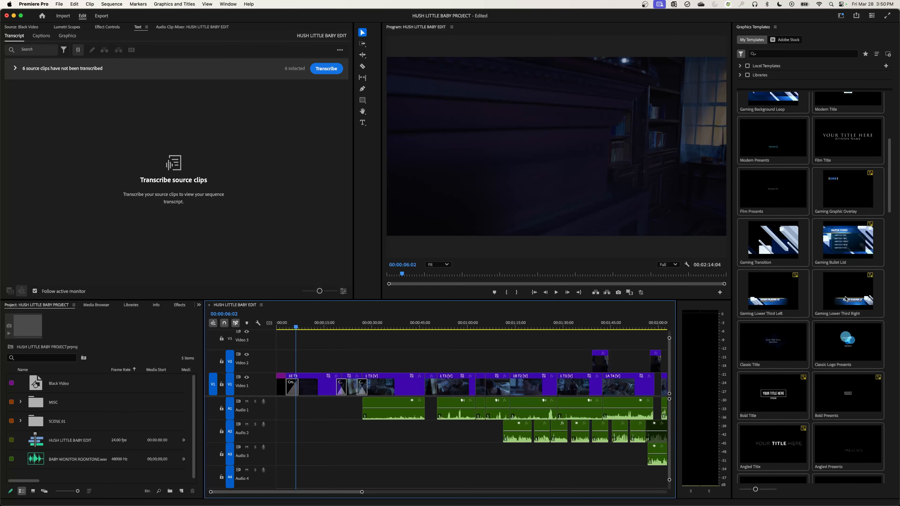
scroll(843, 296, "up", 2)
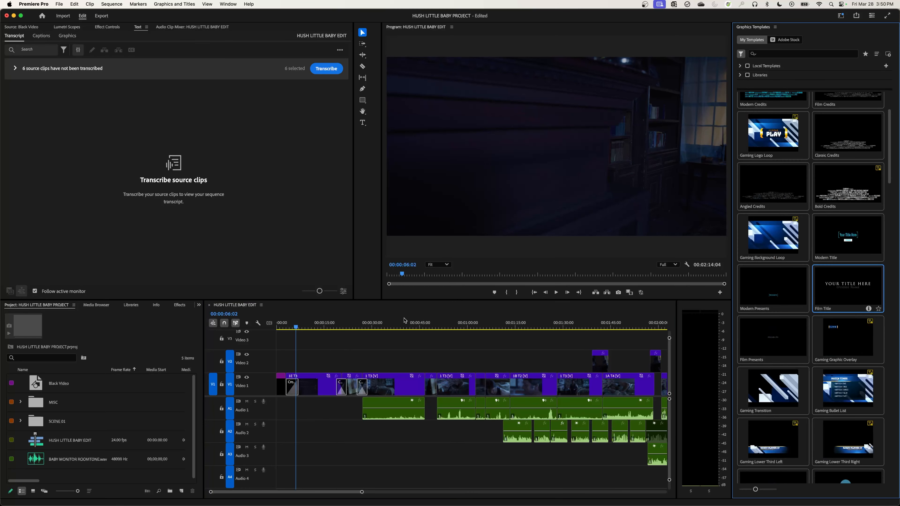
left_click_drag(405, 320, 294, 361)
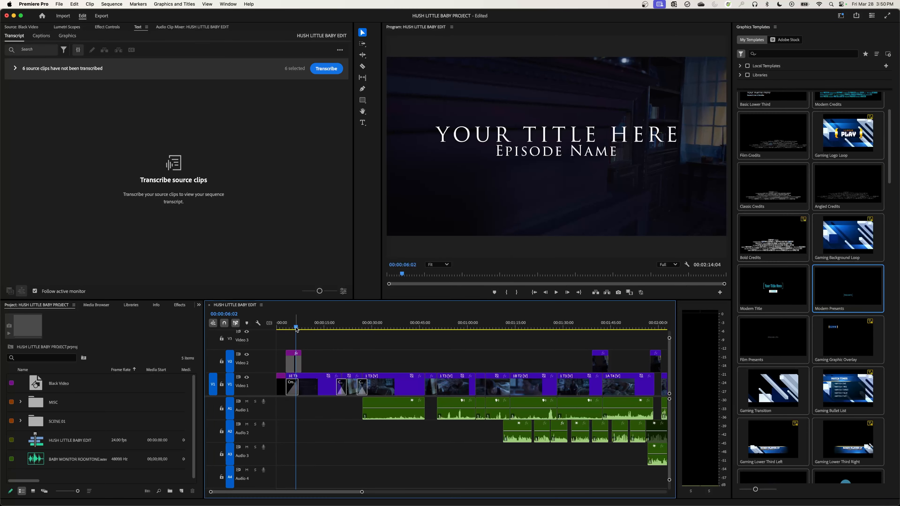
left_click_drag(296, 328, 288, 331)
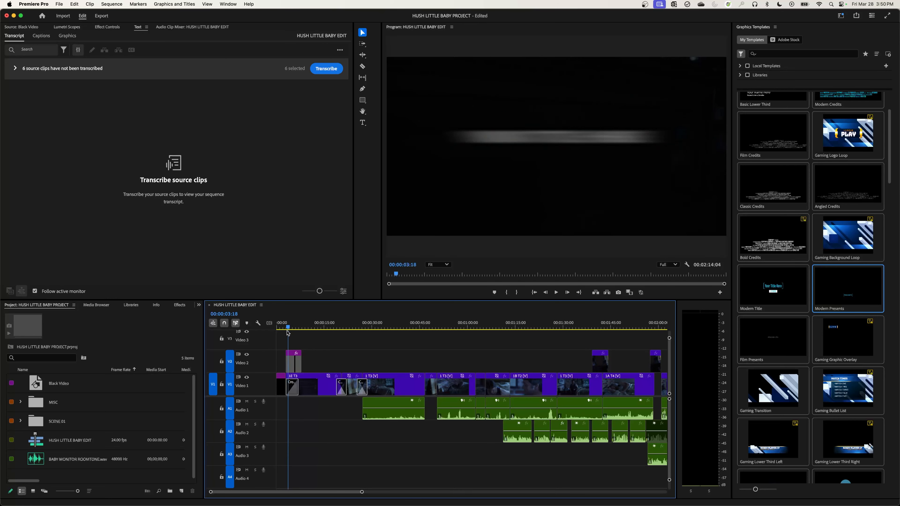
Step: Lengthen the Film Title clip on V2, move it further into the first shot, and play it back
left_click_drag(301, 362, 318, 365)
left_click(283, 328)
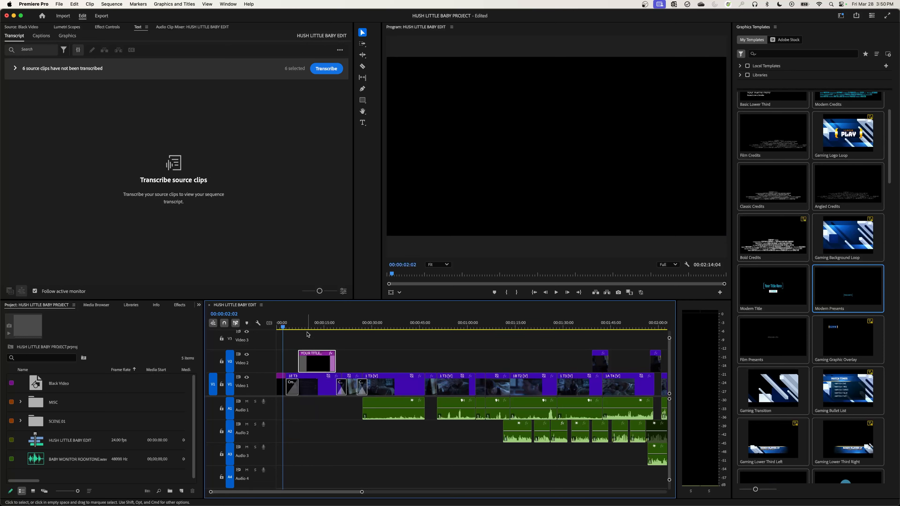
key("space")
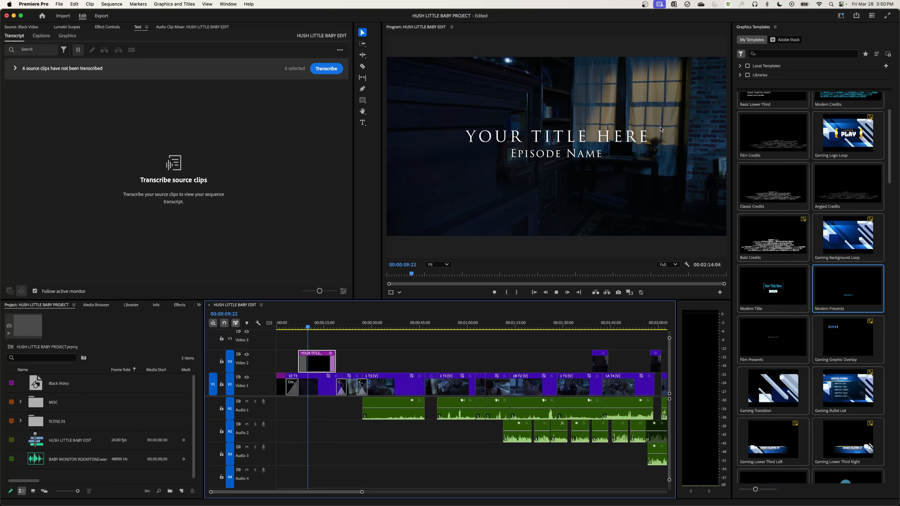
key("space")
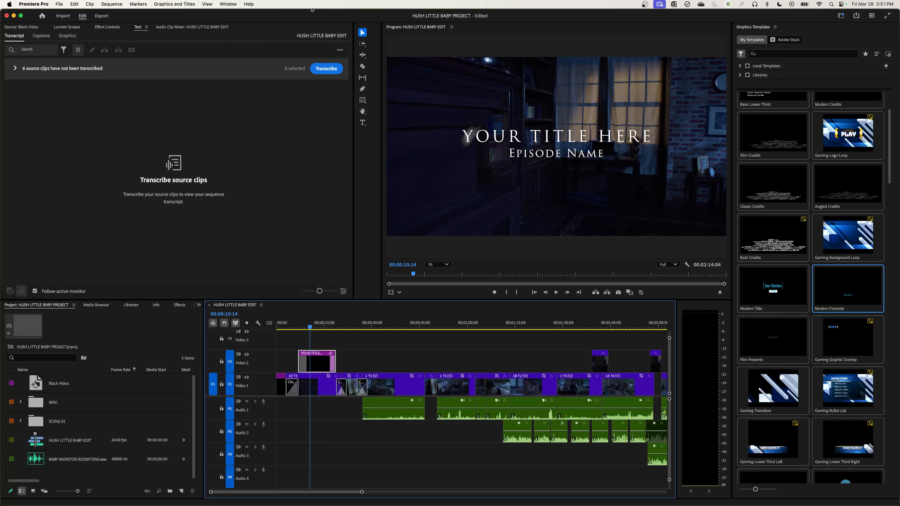
Step: Open the Properties panel and dock it alongside Graphics Templates
left_click(229, 5)
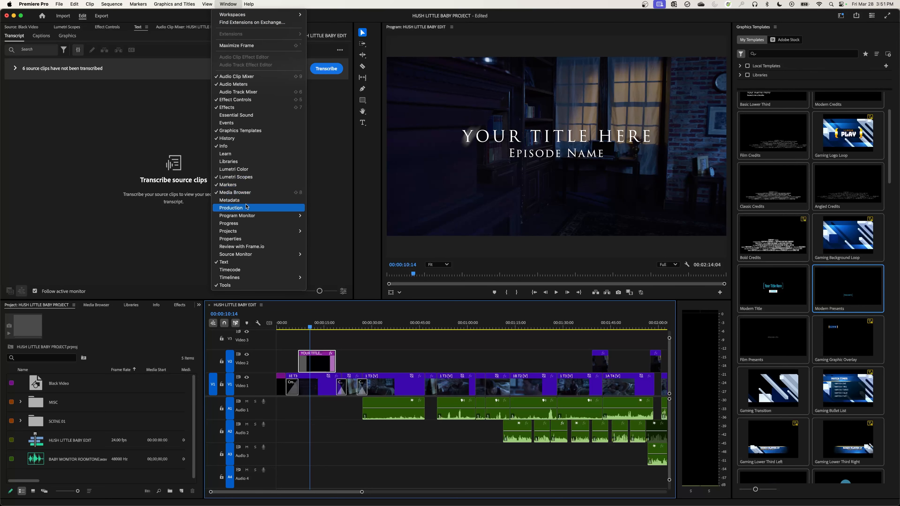
left_click(247, 238)
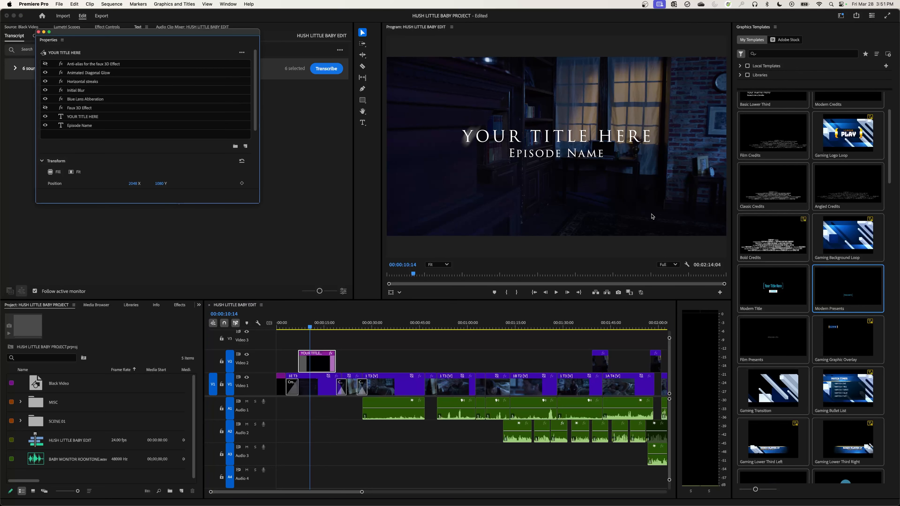
left_click_drag(79, 40, 771, 177)
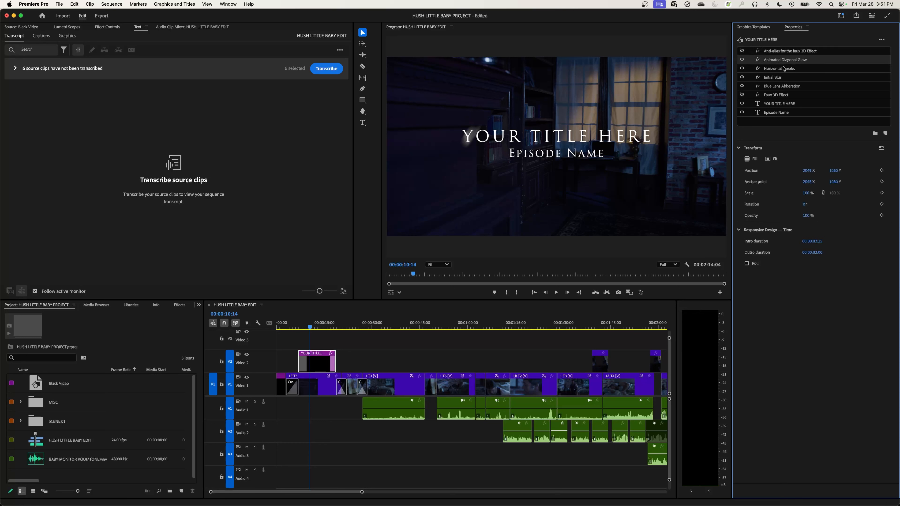
Step: Select the YOUR TITLE HERE text to view its settings, and delete the title clip from V2
left_click(781, 103)
double_click(592, 134)
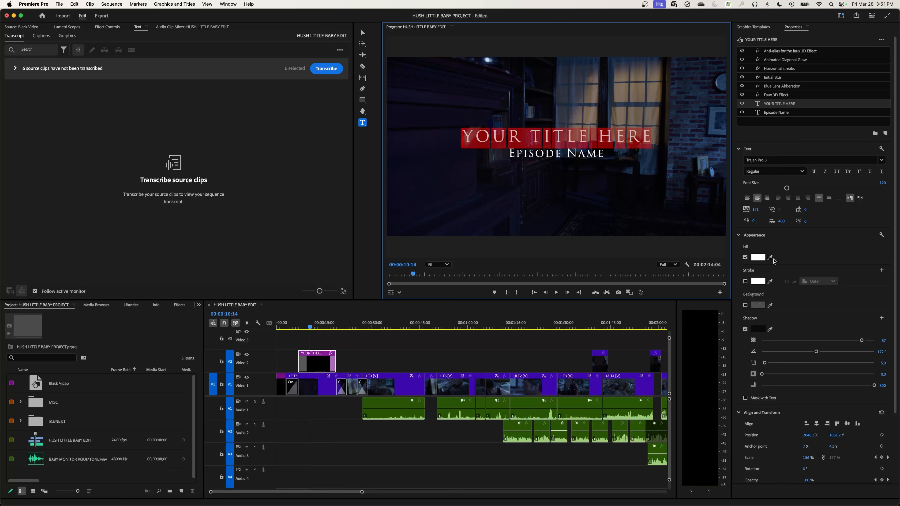
left_click(319, 362)
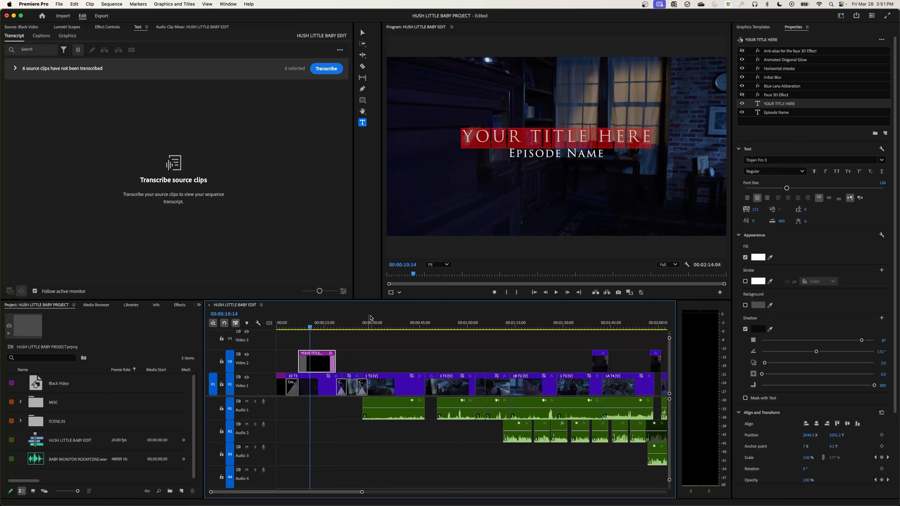
key("Delete")
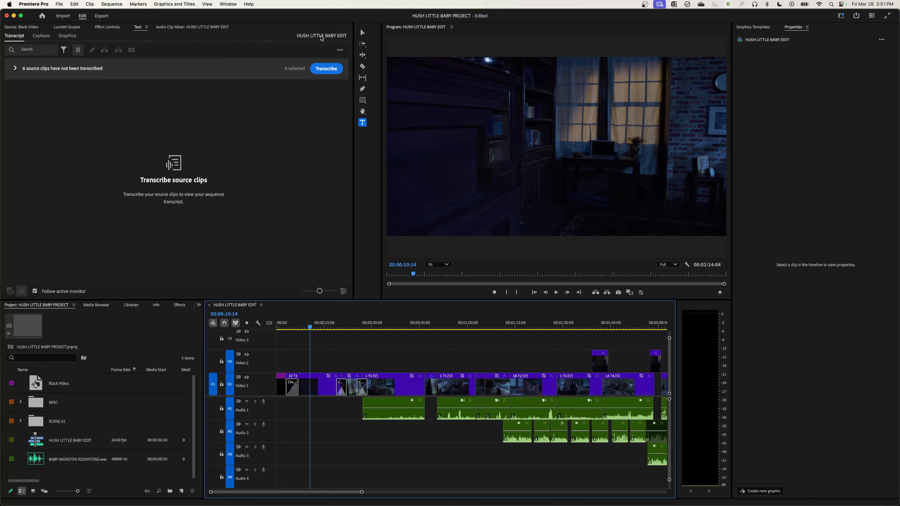
Step: Switch to the Editing workspace
left_click(228, 4)
mouse_move(255, 14)
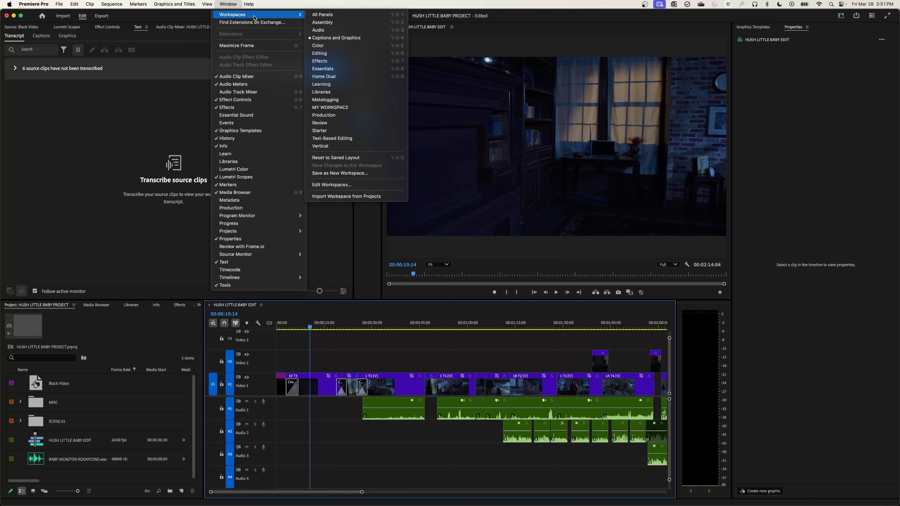
left_click(342, 54)
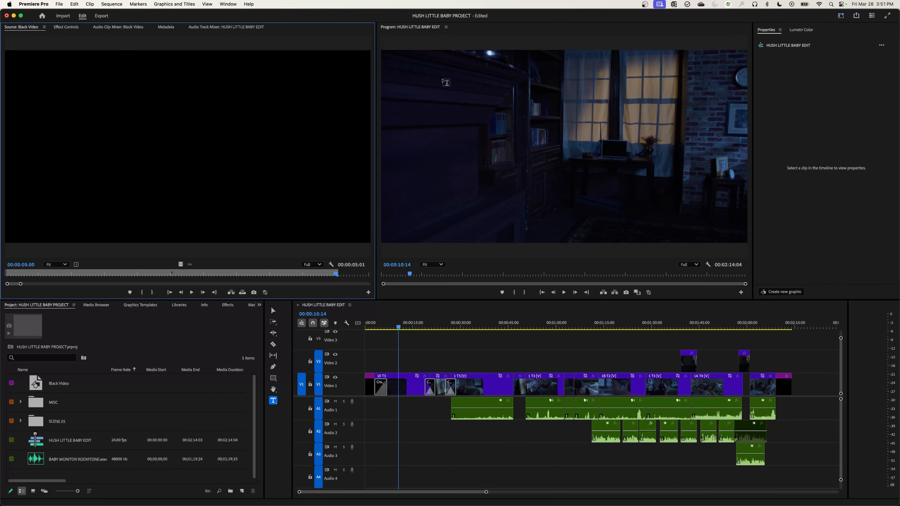
Step: Return to the Captions and Graphics workspace and close its Properties panel
left_click(234, 4)
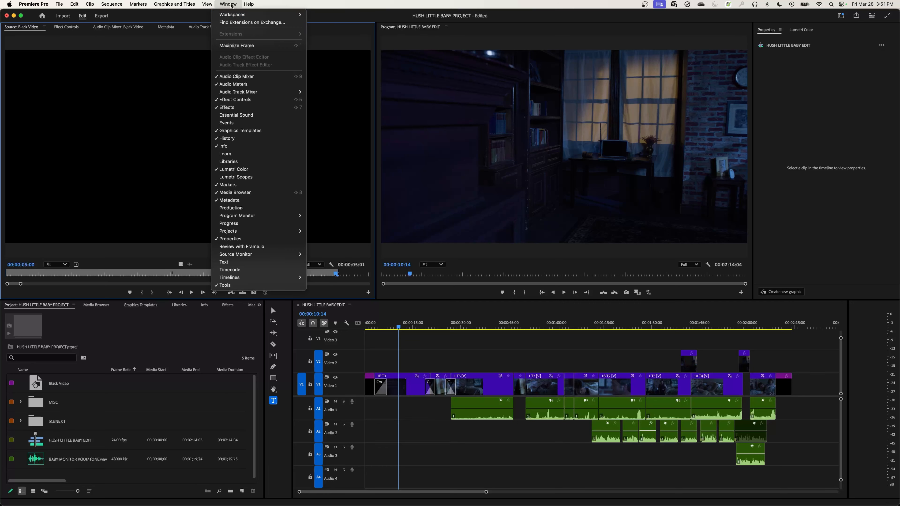
mouse_move(259, 14)
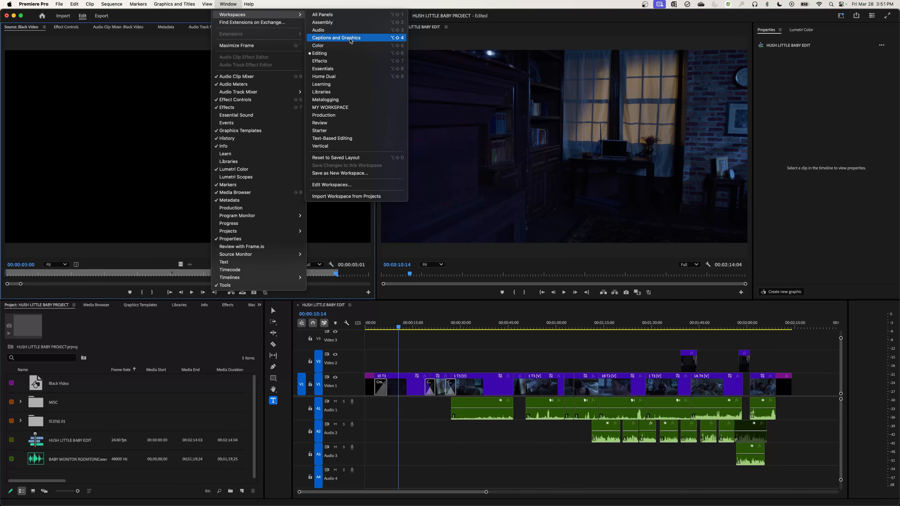
left_click(350, 39)
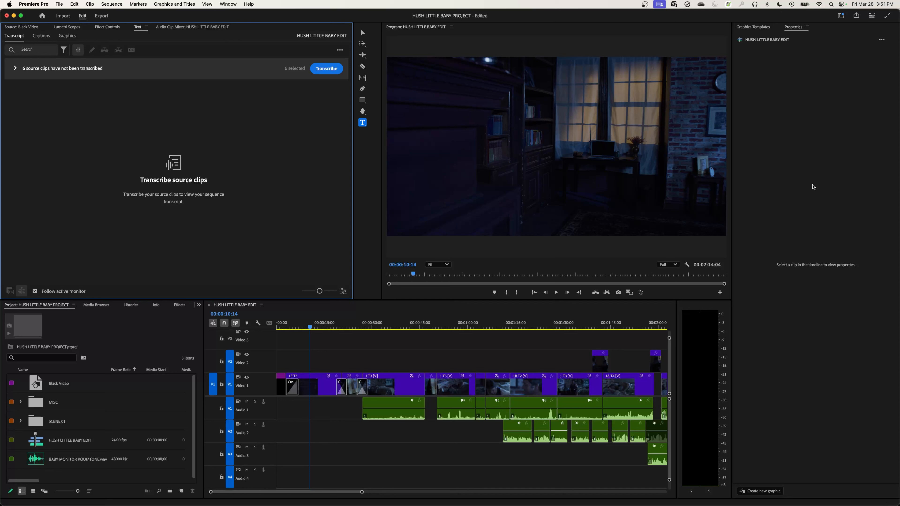
left_click(789, 34)
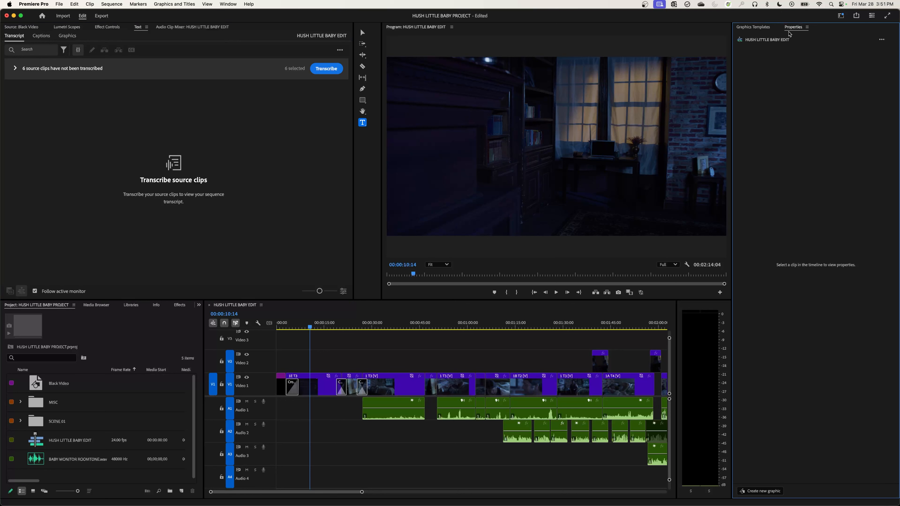
key("super+w")
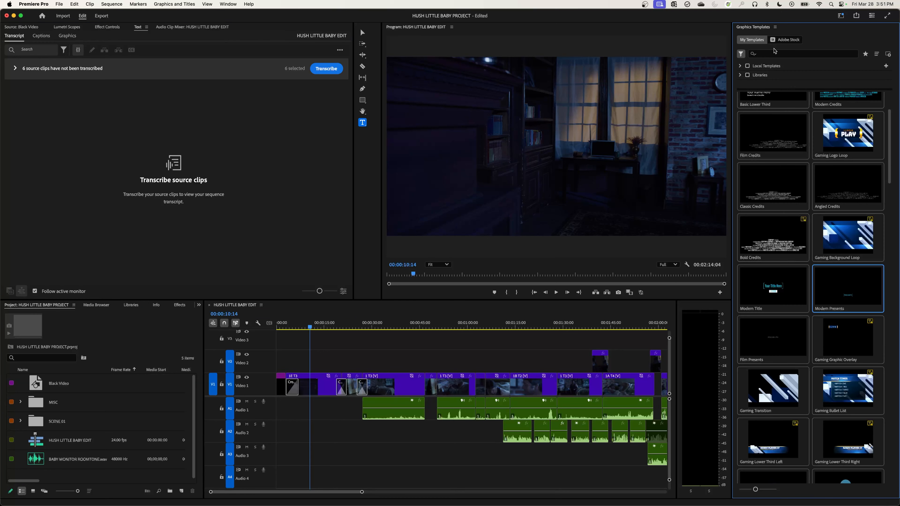
Step: Open the Properties panel, dock it in the same group as Graphics Templates, and bring it to the front
left_click(227, 3)
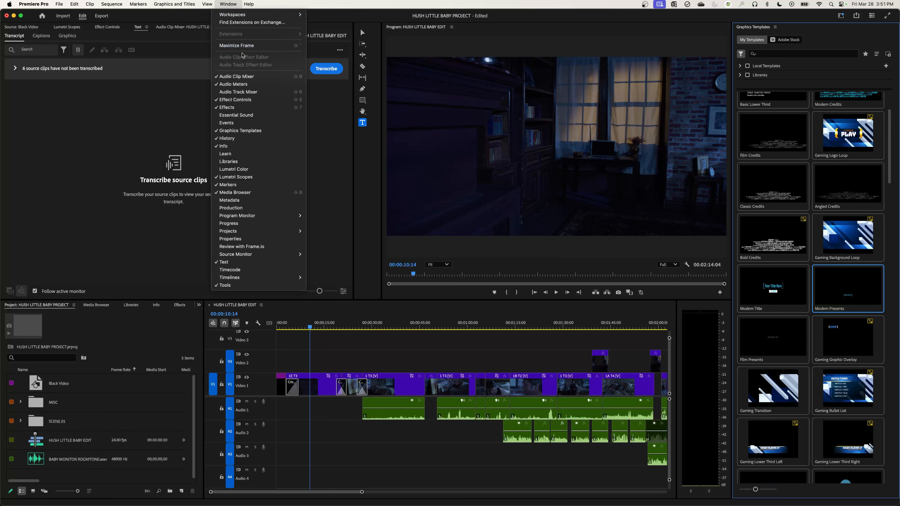
left_click(230, 238)
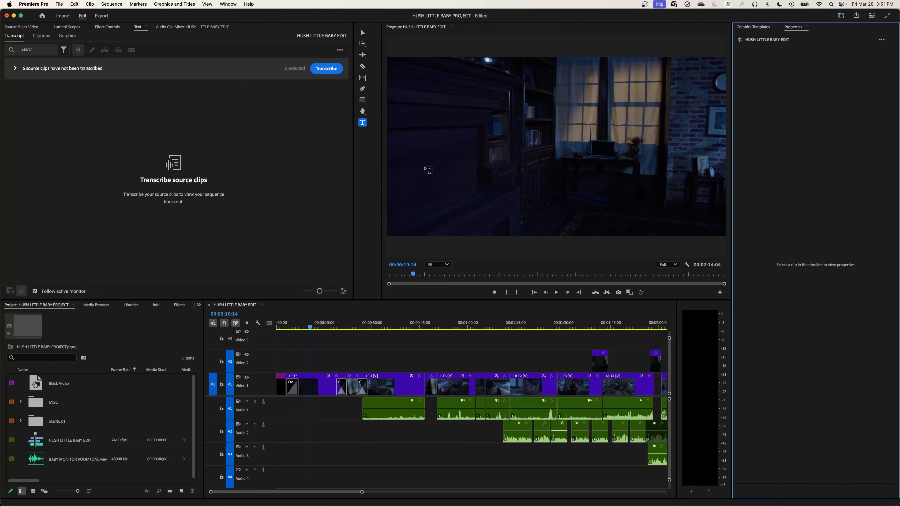
left_click_drag(215, 28, 229, 32)
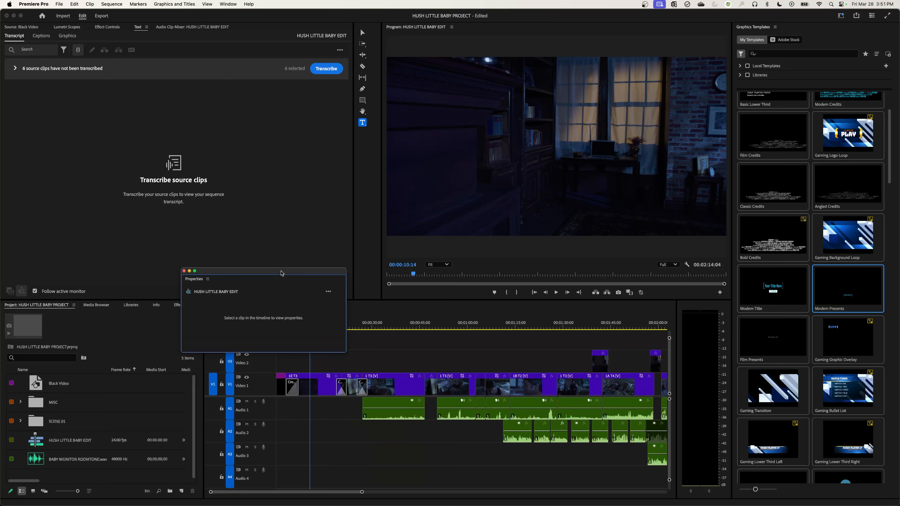
left_click_drag(281, 272, 246, 70)
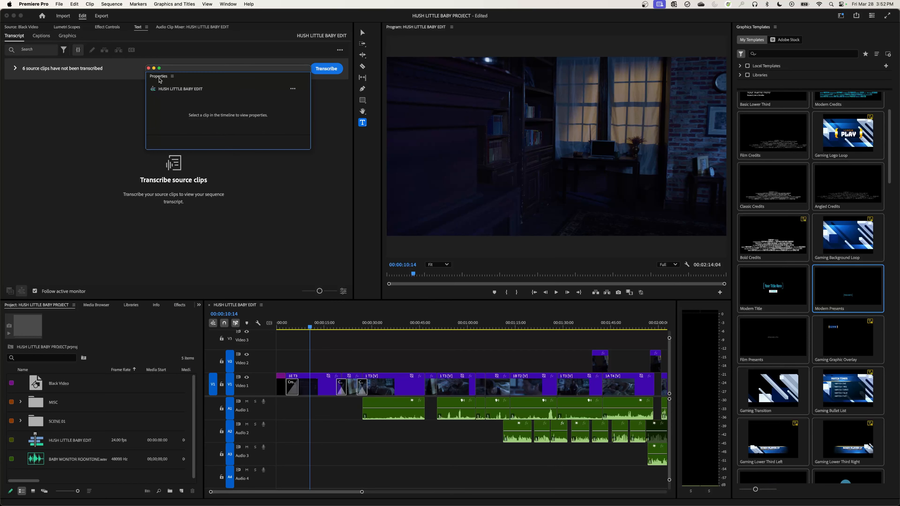
left_click_drag(172, 86, 802, 238)
left_click(753, 28)
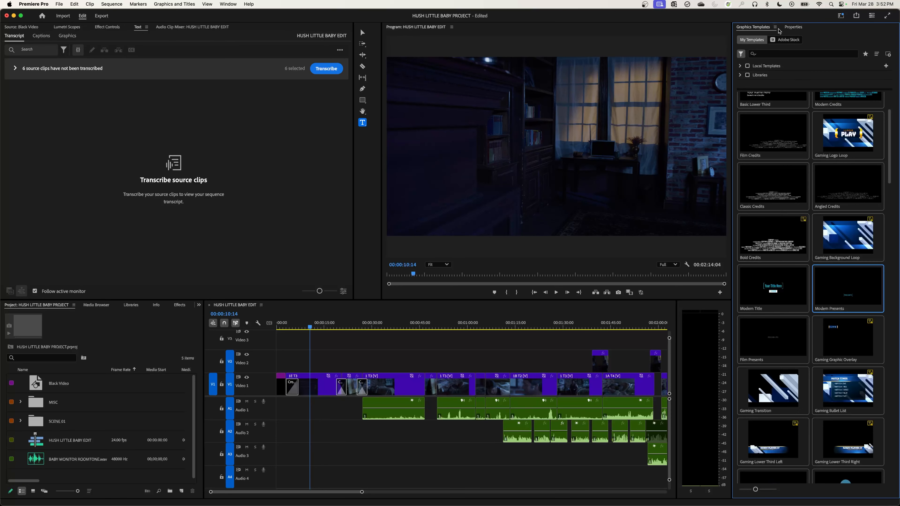
left_click(788, 29)
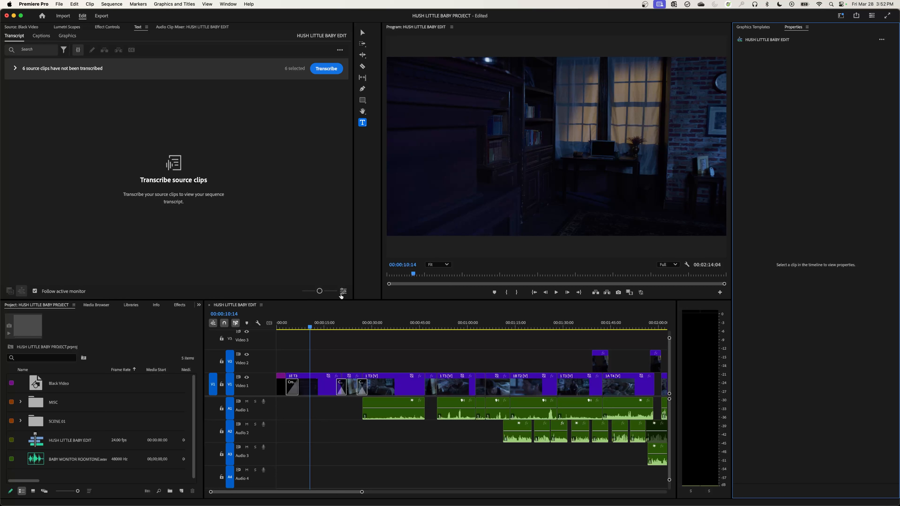
Step: Park the playhead at 00:00:08:04 and add the text "Hush Little Baby" over the video with the Type tool
left_click(309, 325)
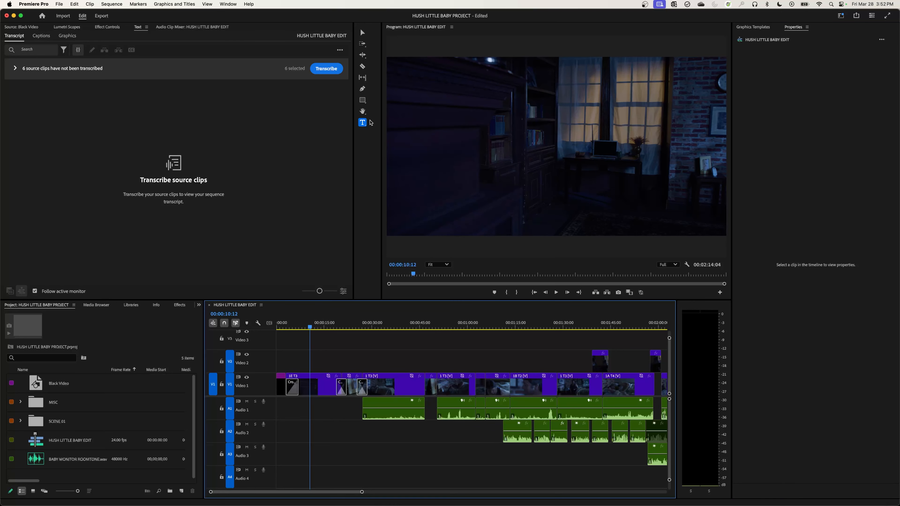
left_click(363, 124)
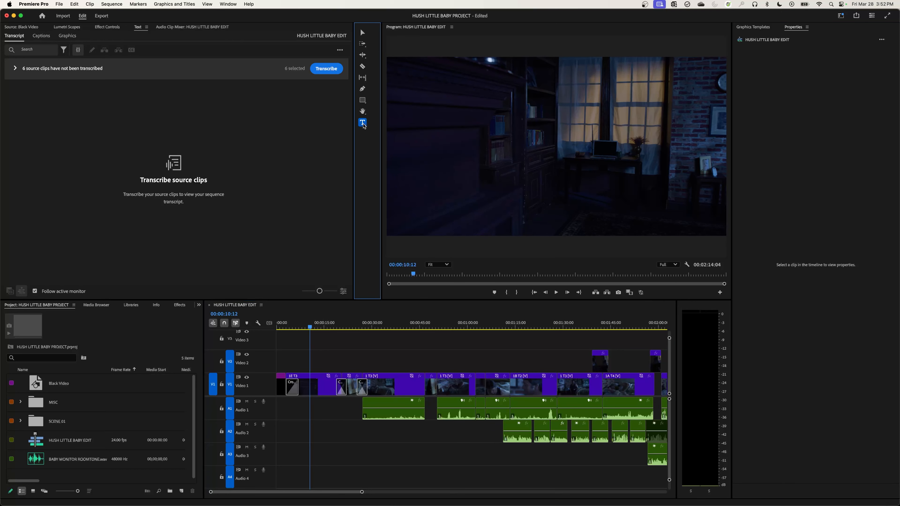
left_click_drag(308, 327, 305, 329)
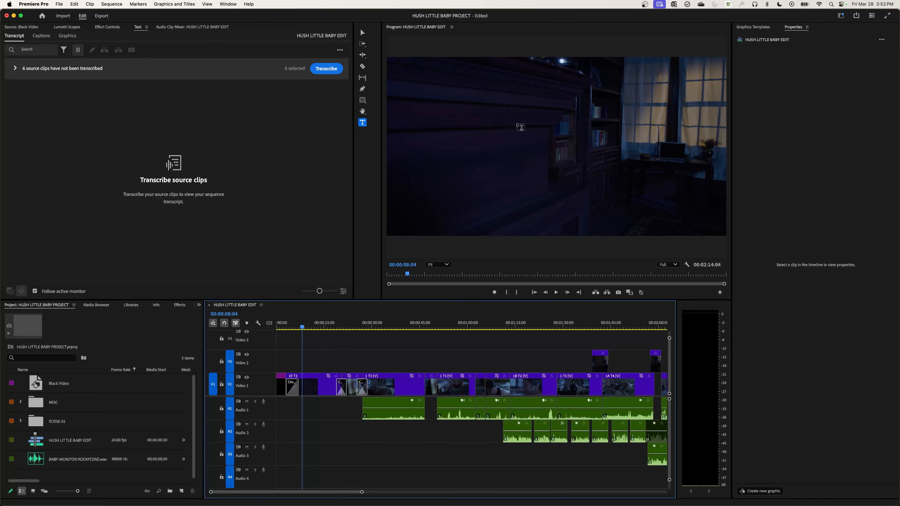
left_click(470, 155)
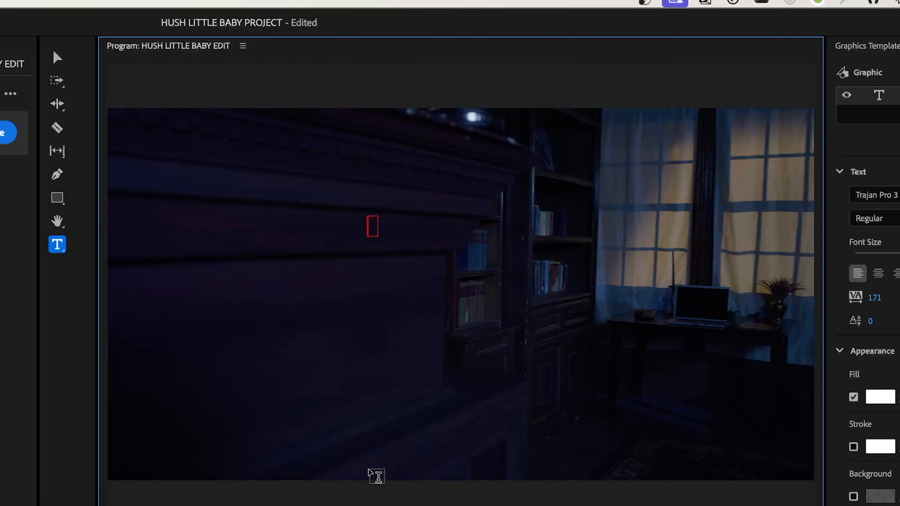
type("Hus")
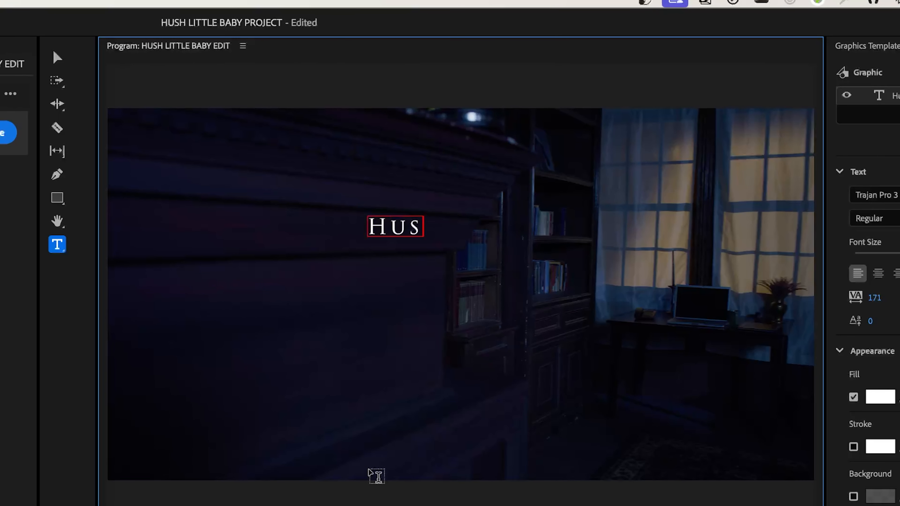
type("h Little")
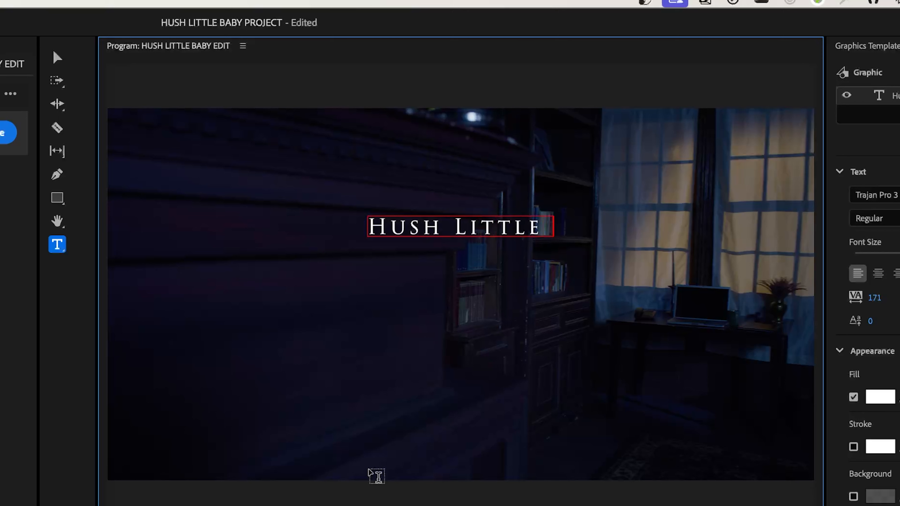
type(" Baby")
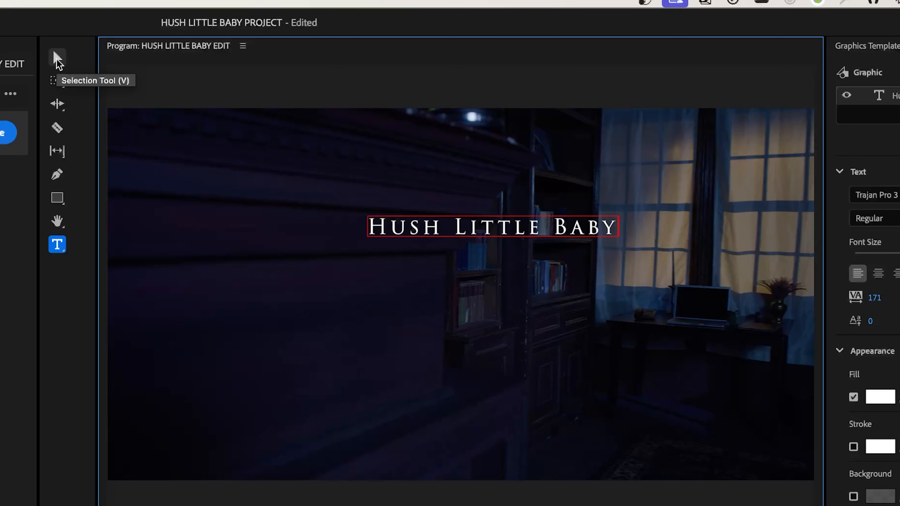
Step: Scale the Hush Little Baby title to about 177% and move it to the middle of the frame
left_click(57, 58)
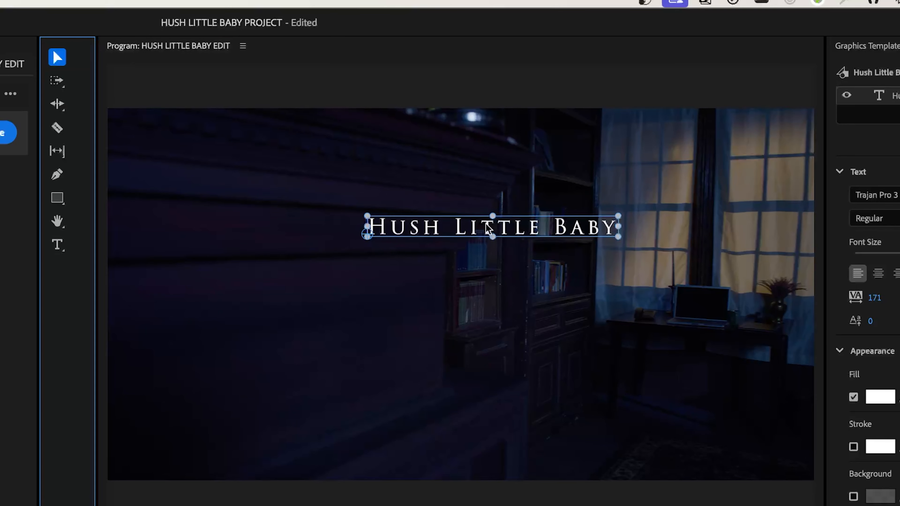
left_click_drag(489, 231, 487, 266)
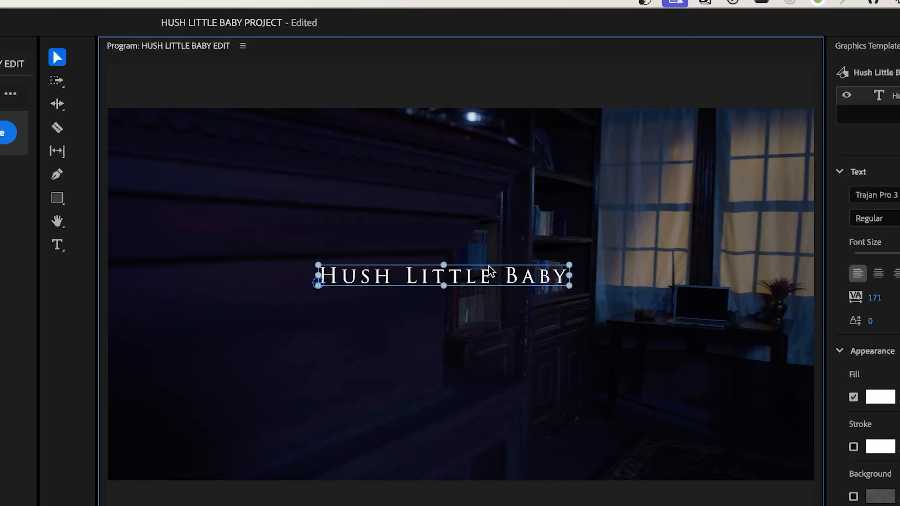
left_click_drag(569, 264, 591, 251)
left_click_drag(564, 272, 471, 271)
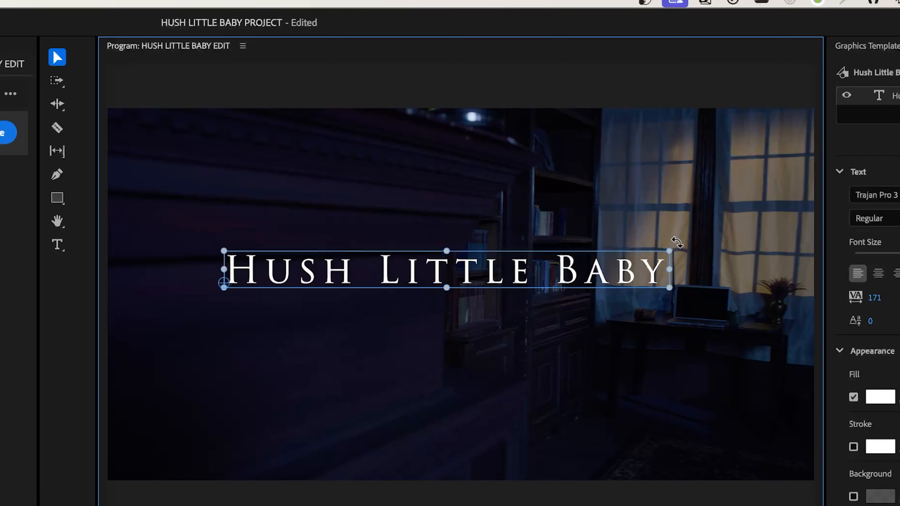
Step: Rotate the Hush Little Baby title to about -23° and reposition it diagonally across the frame
left_click_drag(675, 243, 669, 307)
left_click_drag(625, 265, 522, 119)
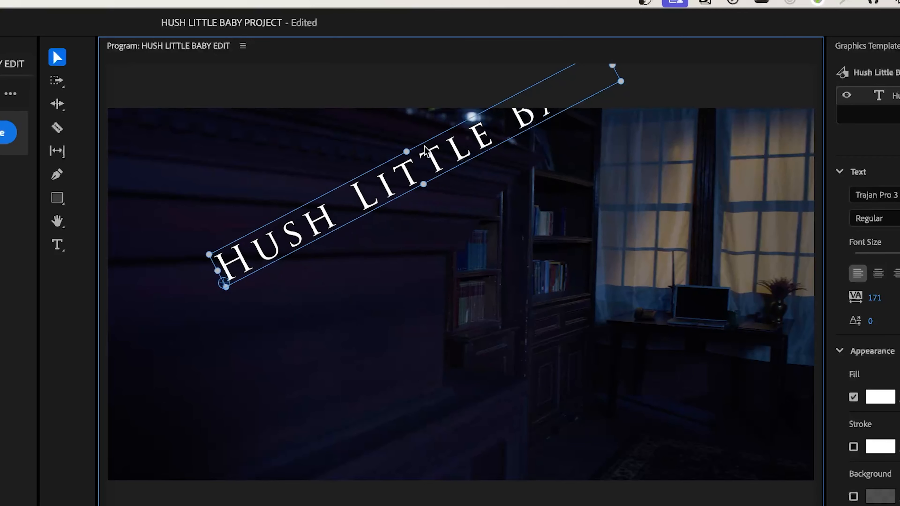
left_click_drag(404, 195, 418, 311)
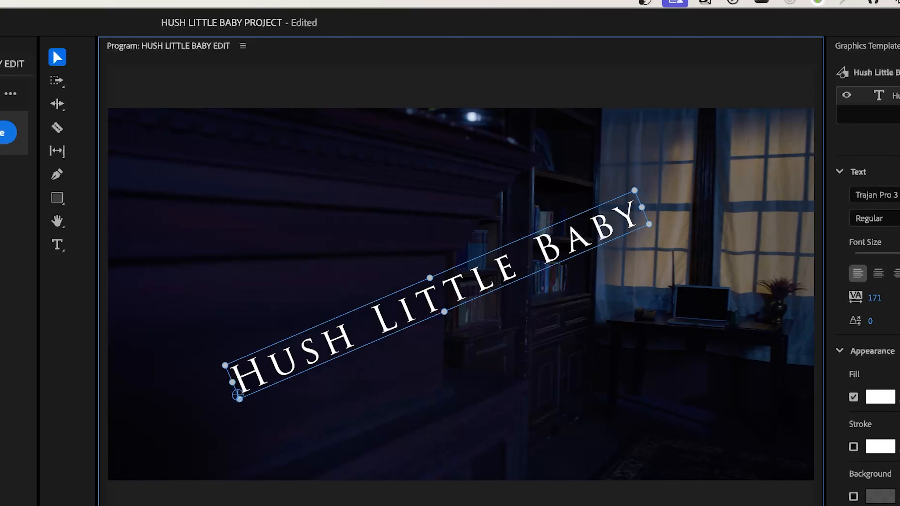
left_click(400, 501)
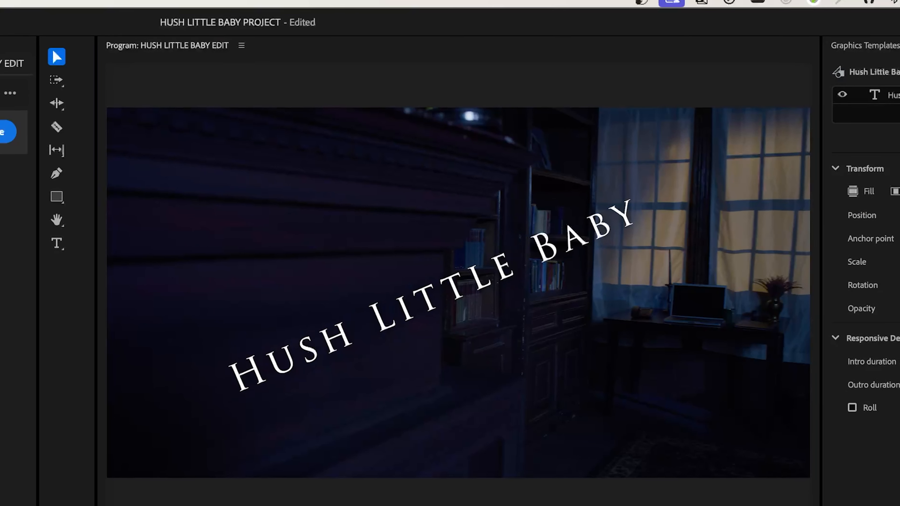
double_click(397, 307)
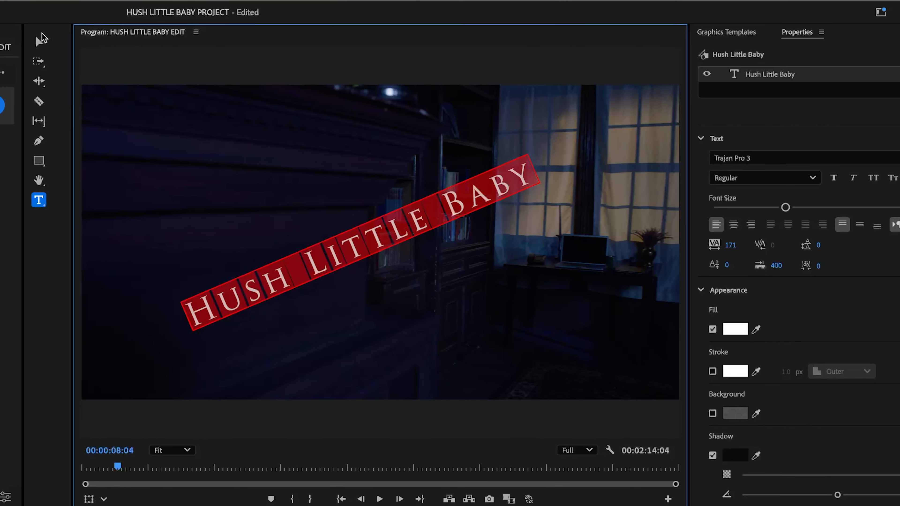
left_click(39, 42)
left_click_drag(355, 252, 364, 255)
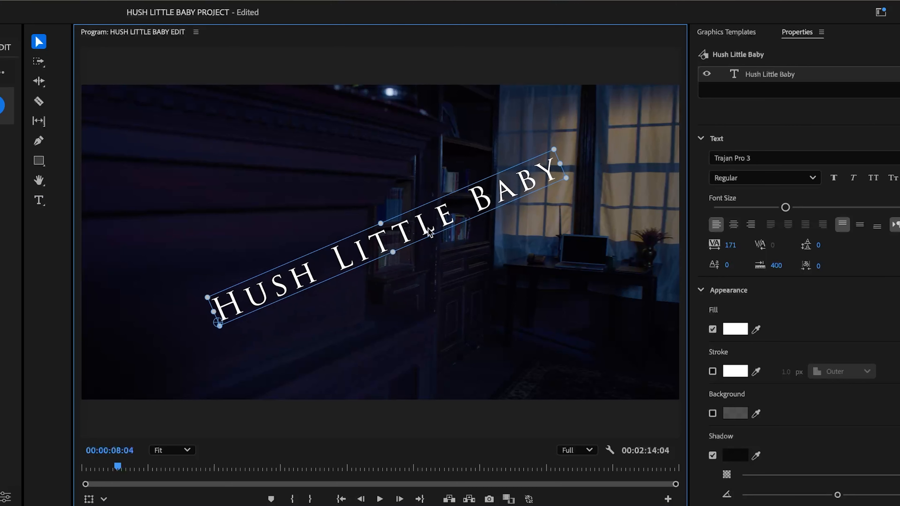
Step: Undo the rotation, scaling and moves of the Hush Little Baby title back to its original placement
key("equal")
key("equal")
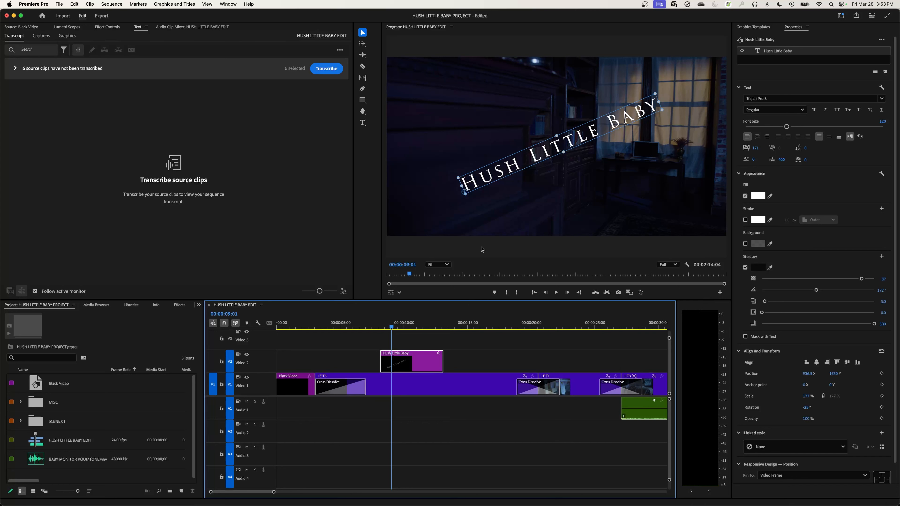
key("super+z")
key("super+z")
key("super+z")
key("super+z")
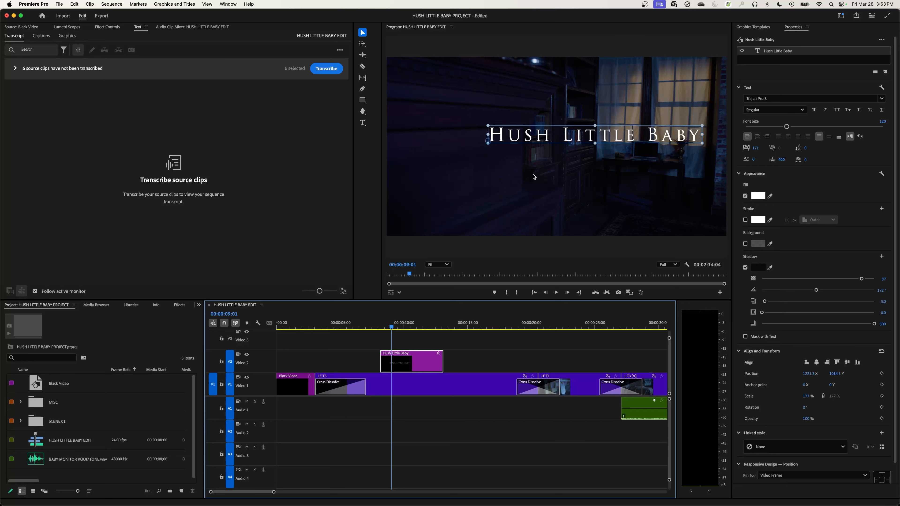
key("super+z")
key("super+z")
key("super+z")
key("super+z")
key("super+z")
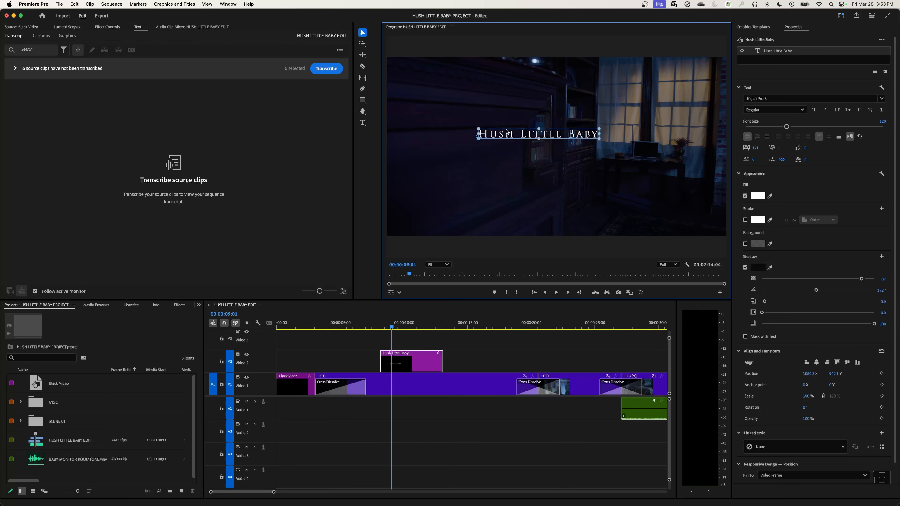
key("super+z")
Step: Add a second text layer to the Hush Little Baby graphic clip, reading "Starring" followed by the actor's name
left_click(415, 364)
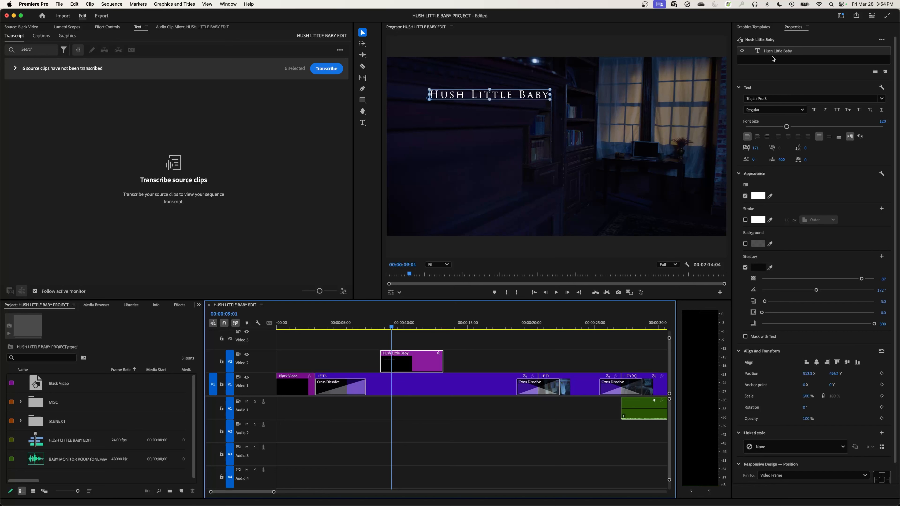
left_click(766, 62)
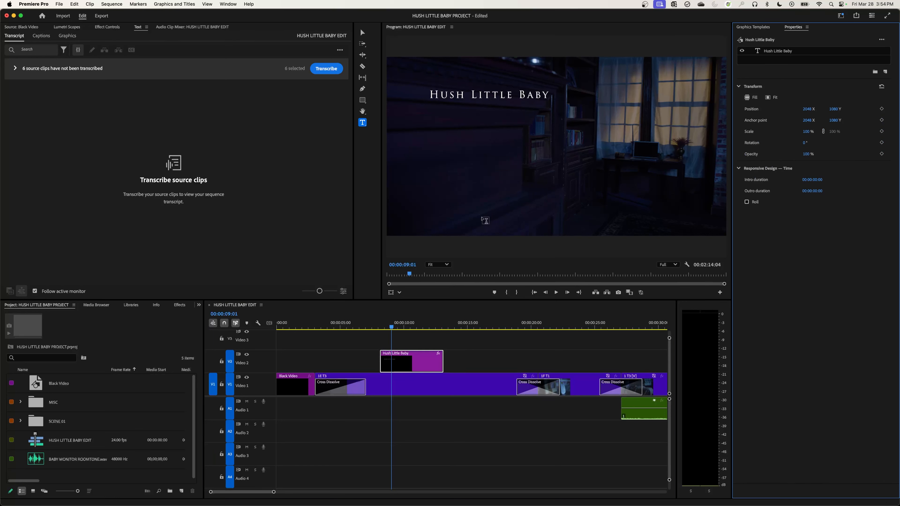
left_click(363, 123)
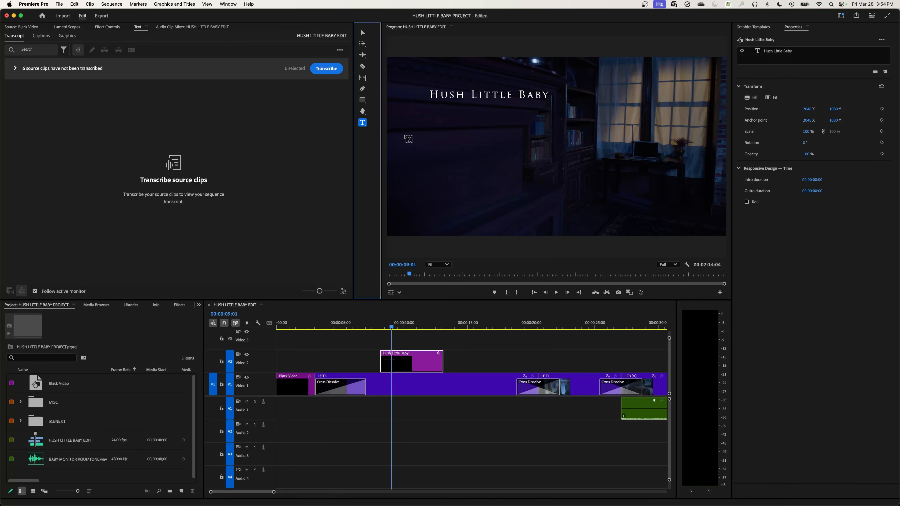
left_click(556, 165)
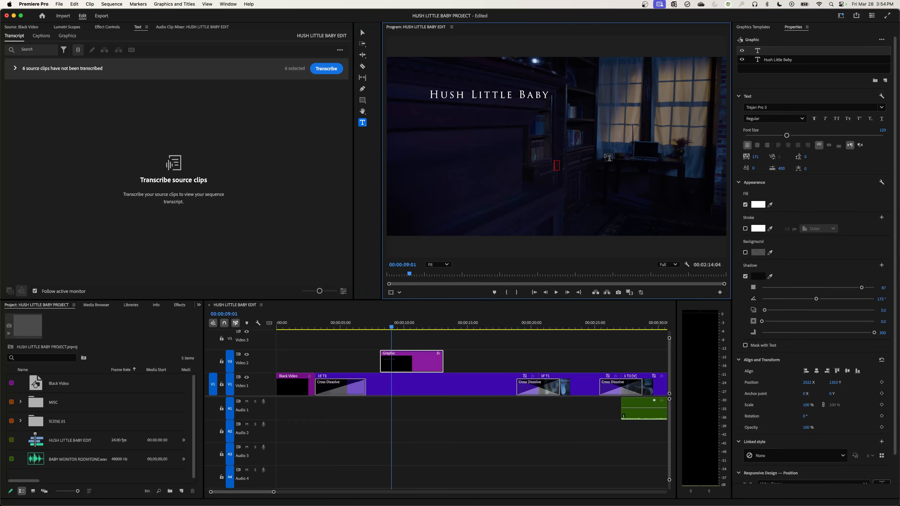
type("Starring zChuck")
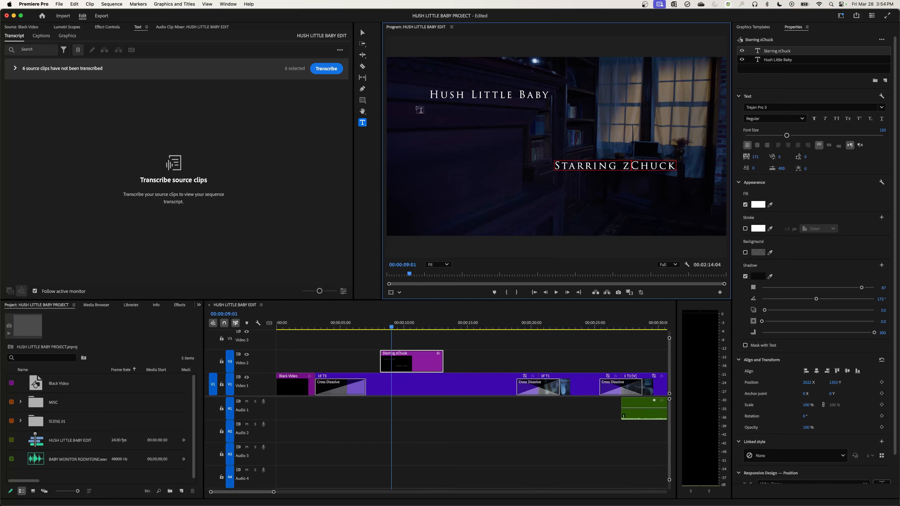
Step: Move the Starring credit lower in the frame and scale it to about 143%
left_click(362, 34)
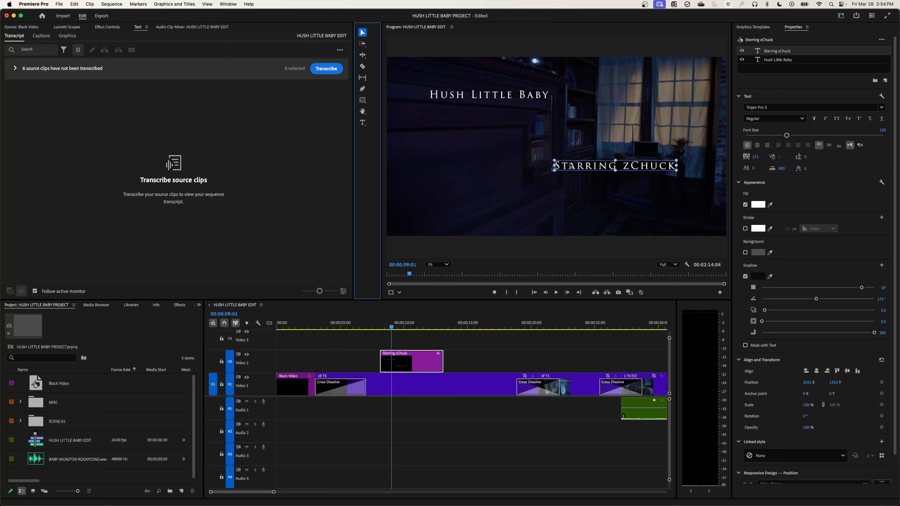
left_click_drag(583, 169, 569, 198)
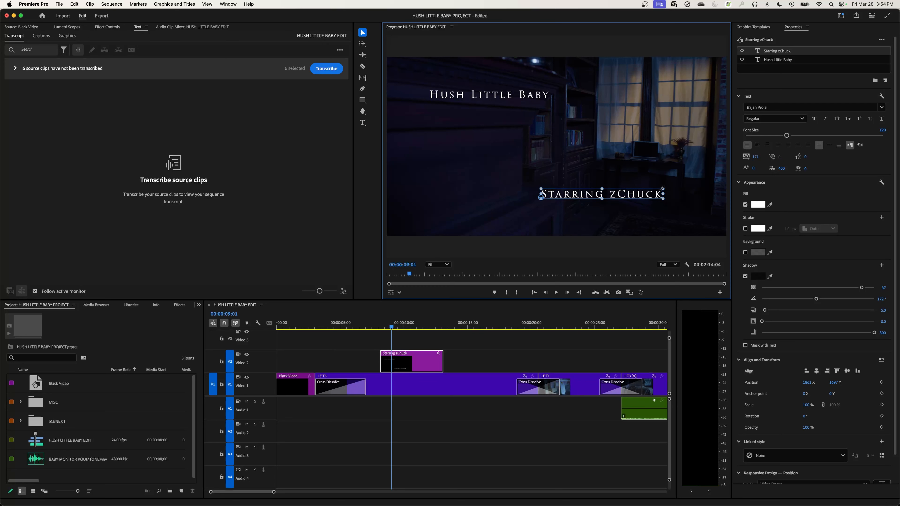
left_click_drag(662, 188, 635, 193)
Step: Scale the Hush Little Baby text to about 228% and place it across the upper part of the frame
left_click(535, 96)
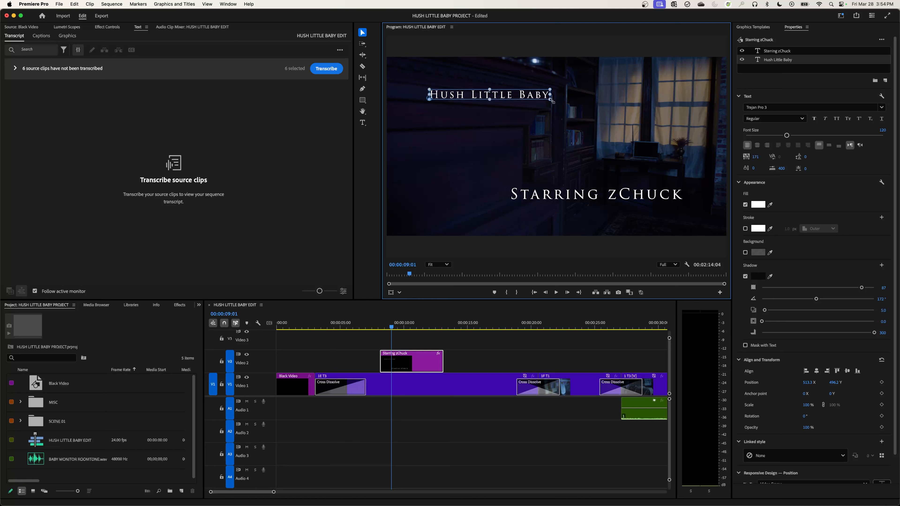
mouse_move(551, 101)
left_mouse_down()
mouse_move(585, 122)
mouse_move(545, 116)
left_mouse_up()
left_click_drag(586, 95, 576, 116)
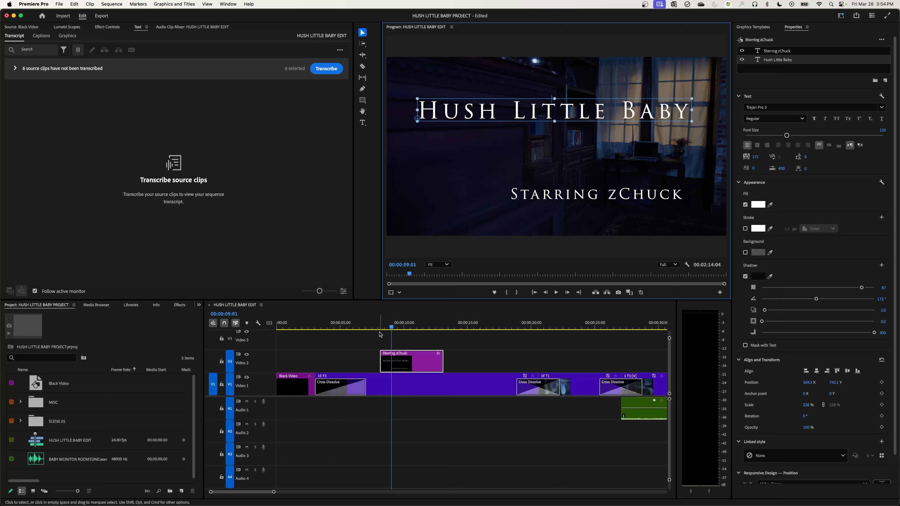
Step: Select the Starring and Hush Little Baby text layers in turn to view their properties, ending on the Starring layer
left_click(782, 52)
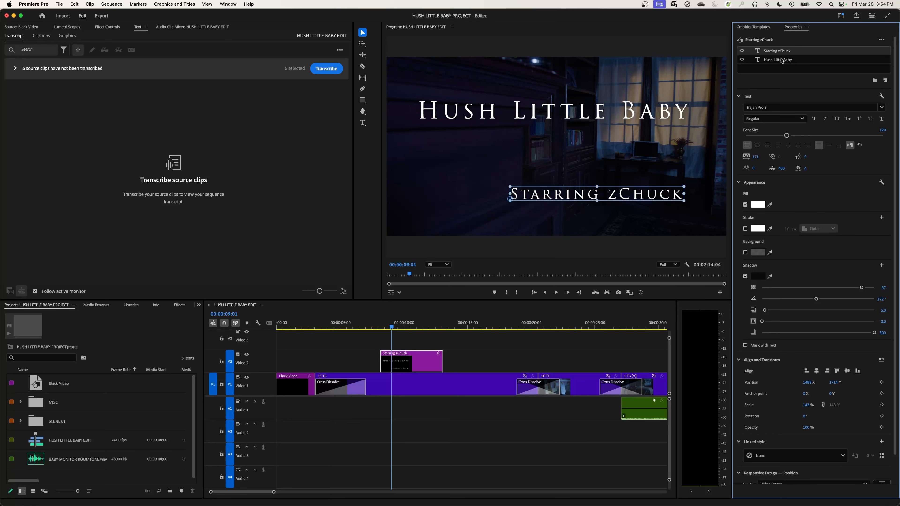
left_click(782, 60)
left_click(778, 54)
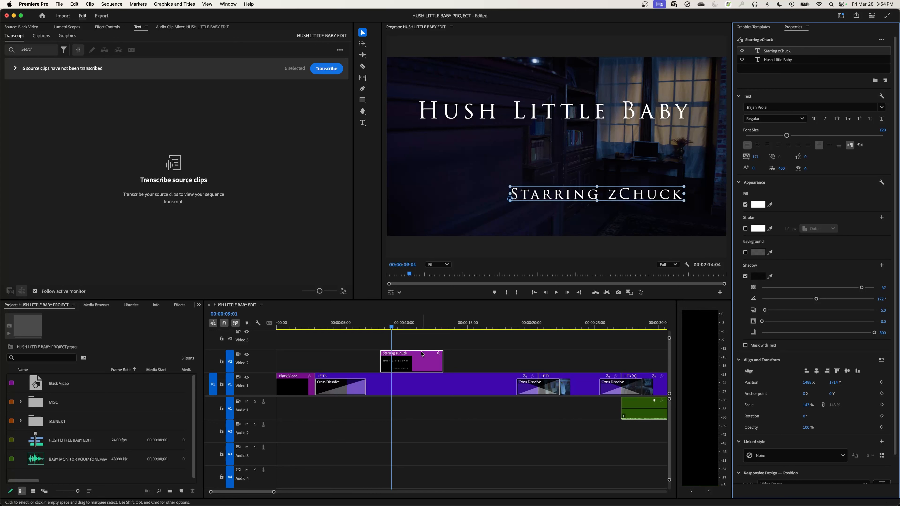
Step: Add cross dissolves to both ends of the title clip on Video 2 and play back the result
left_click(403, 352)
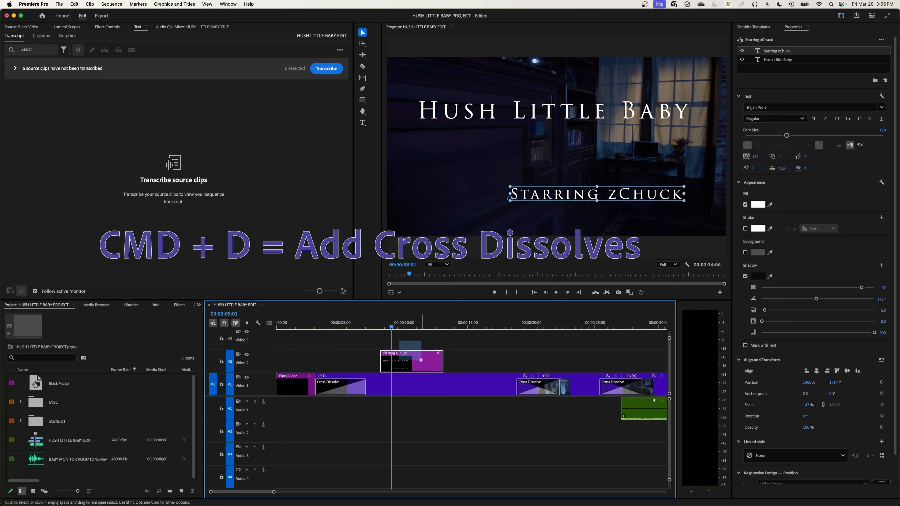
key("super+d")
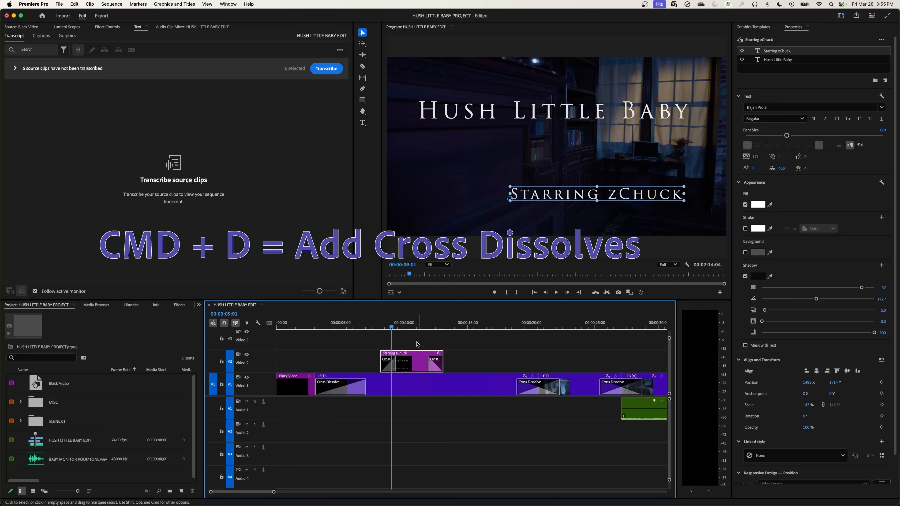
left_click(377, 325)
key("space")
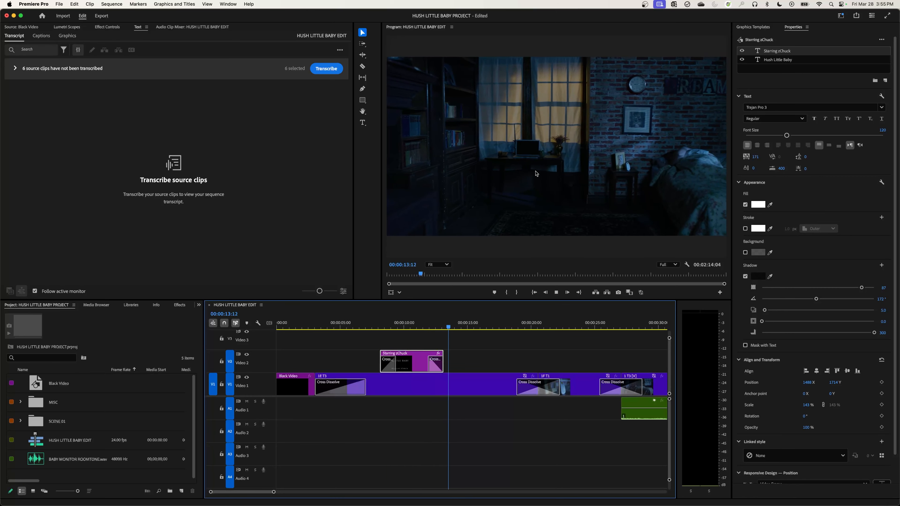
key("space")
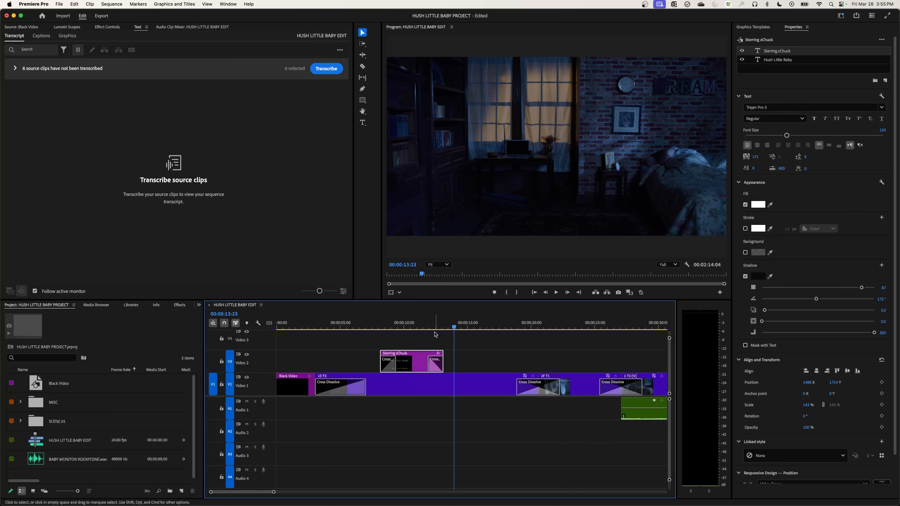
Step: Delete the Starring credit layer from the title graphic, keeping the Hush Little Baby layer
left_click(416, 327)
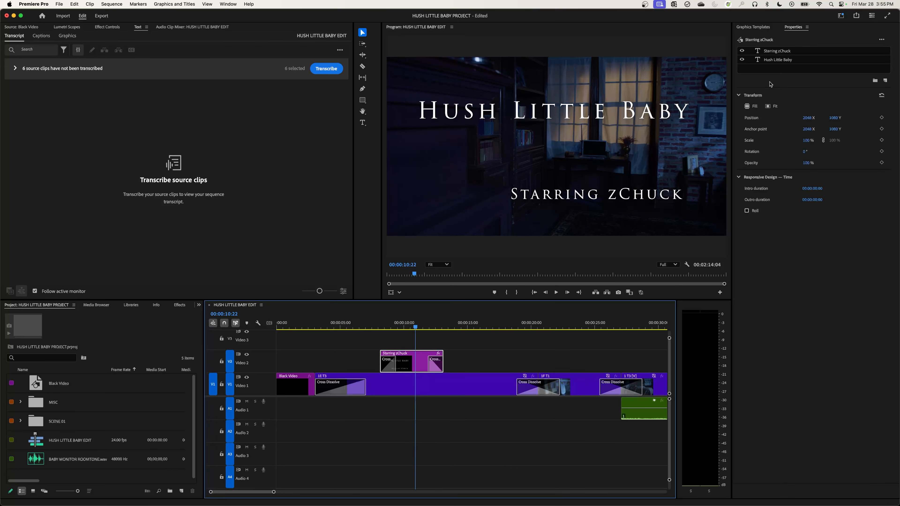
left_click(779, 60)
left_click(780, 51)
key("Delete")
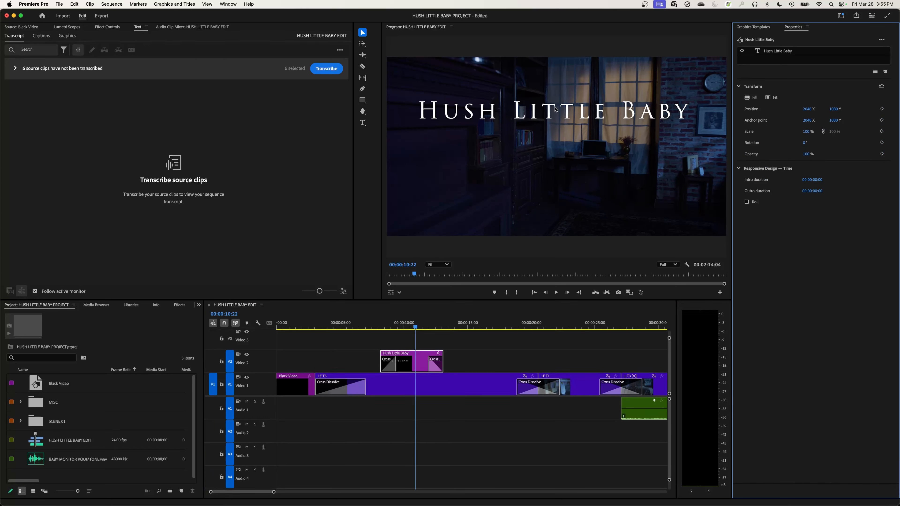
double_click(536, 111)
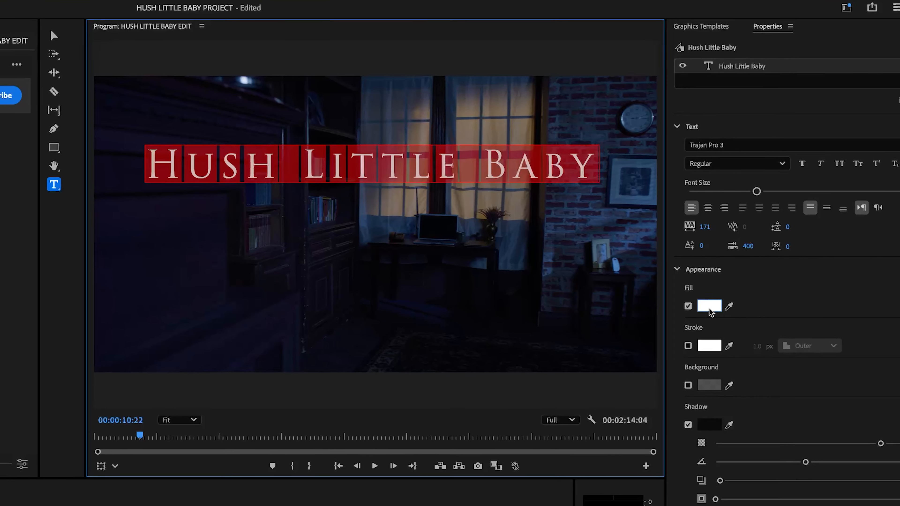
left_click(689, 291)
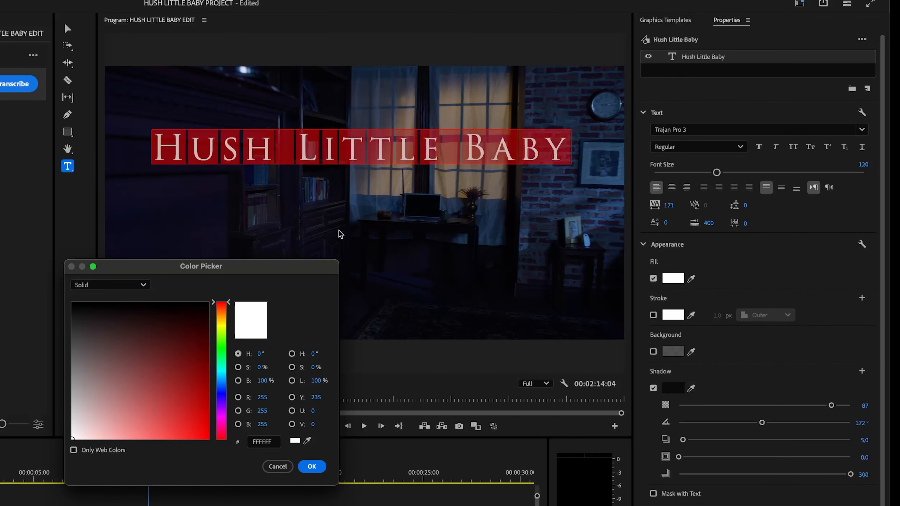
mouse_move(164, 376)
left_mouse_down()
mouse_move(187, 408)
mouse_move(195, 404)
mouse_move(182, 413)
left_mouse_up()
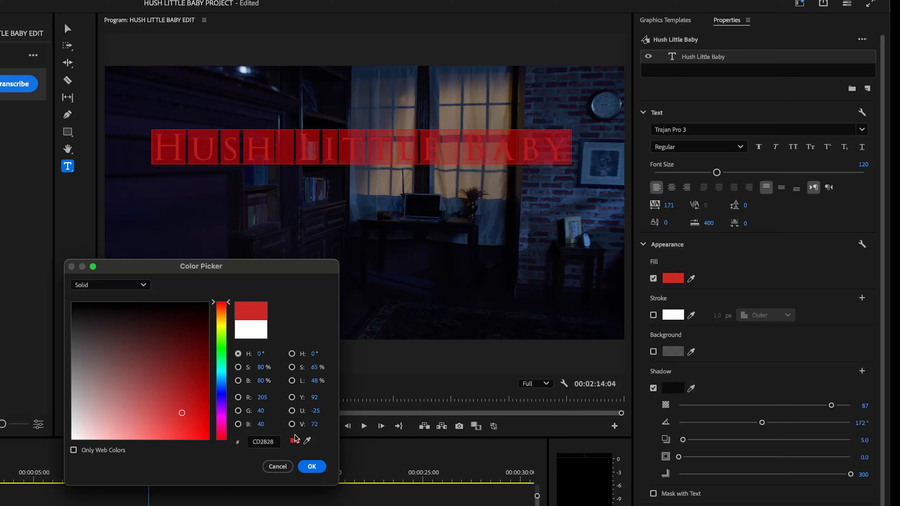
left_click(282, 466)
left_click(70, 34)
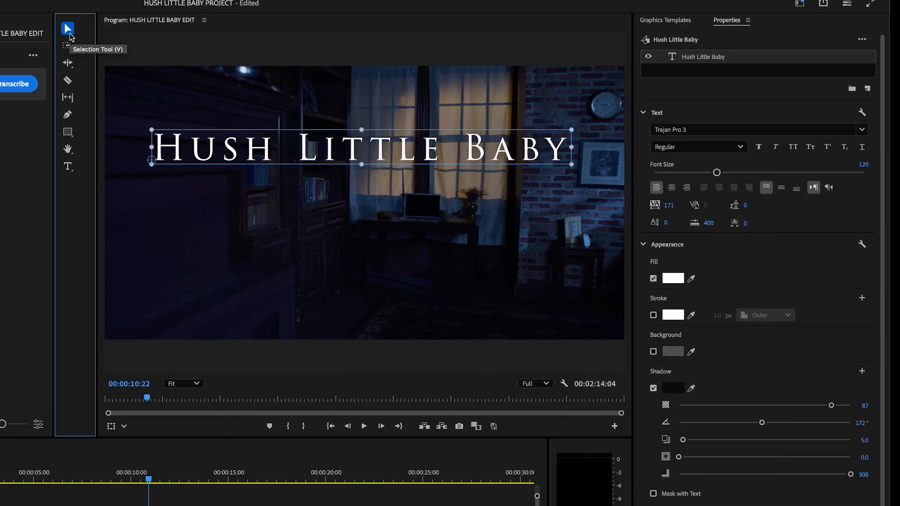
Step: Set the fill color of the Hush Little Baby text to red, E11F1F
left_click(673, 278)
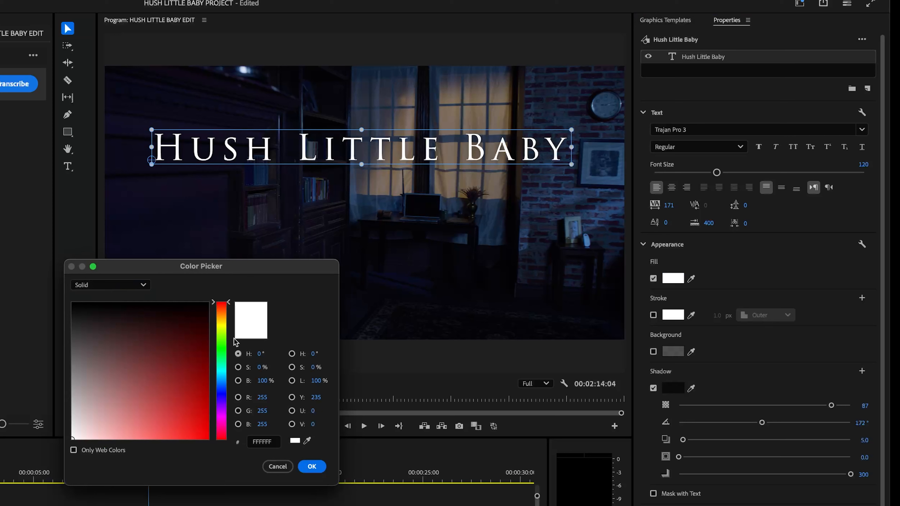
mouse_move(176, 363)
left_mouse_down()
mouse_move(197, 410)
mouse_move(180, 414)
mouse_move(172, 385)
mouse_move(176, 418)
mouse_move(189, 424)
left_mouse_up()
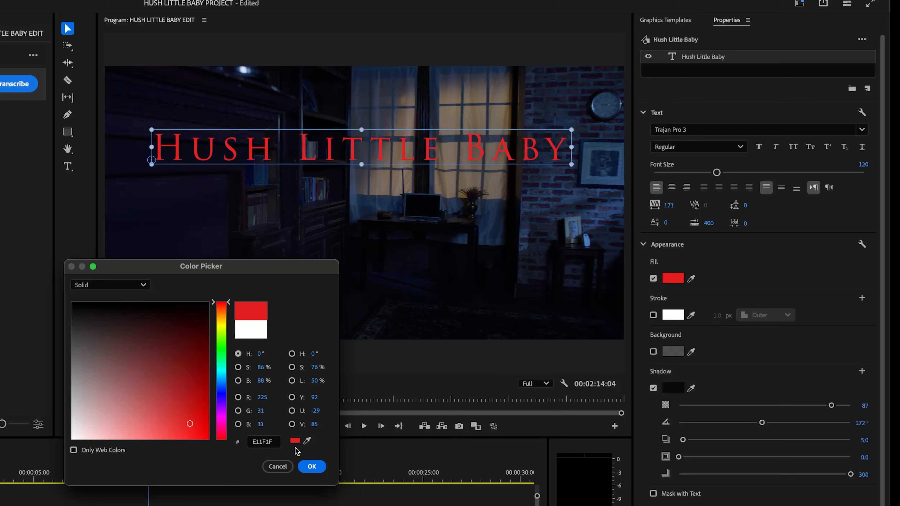
left_click(311, 468)
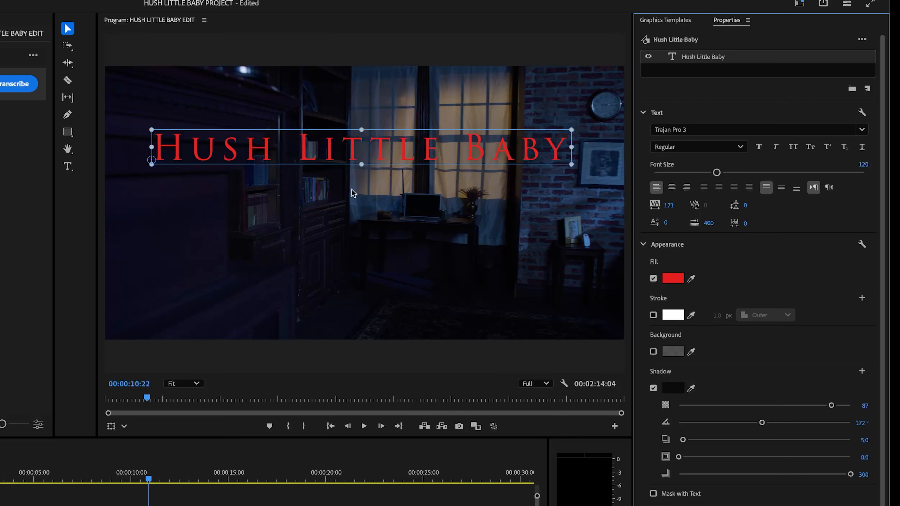
double_click(283, 152)
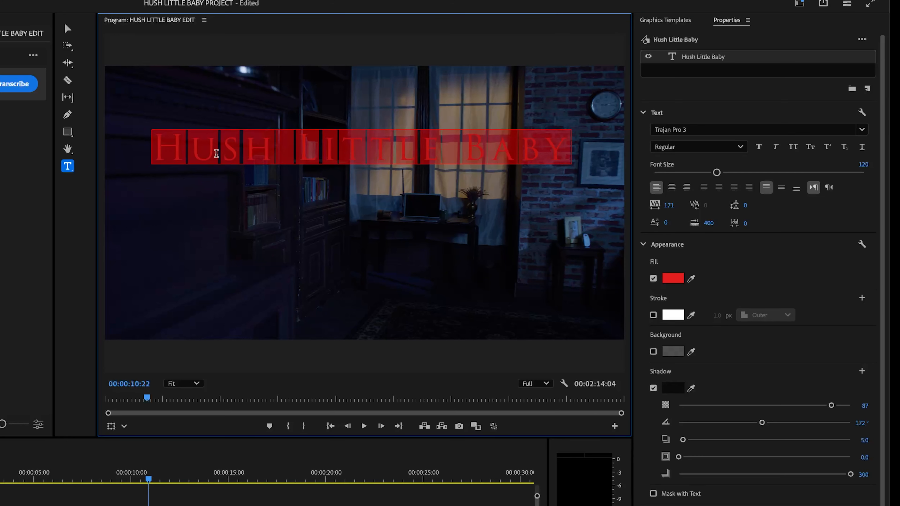
left_click(279, 160)
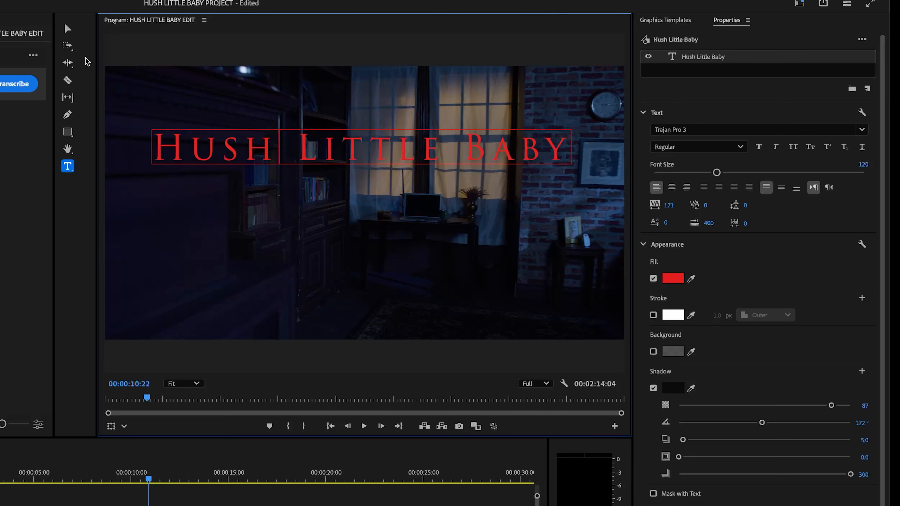
left_click(69, 29)
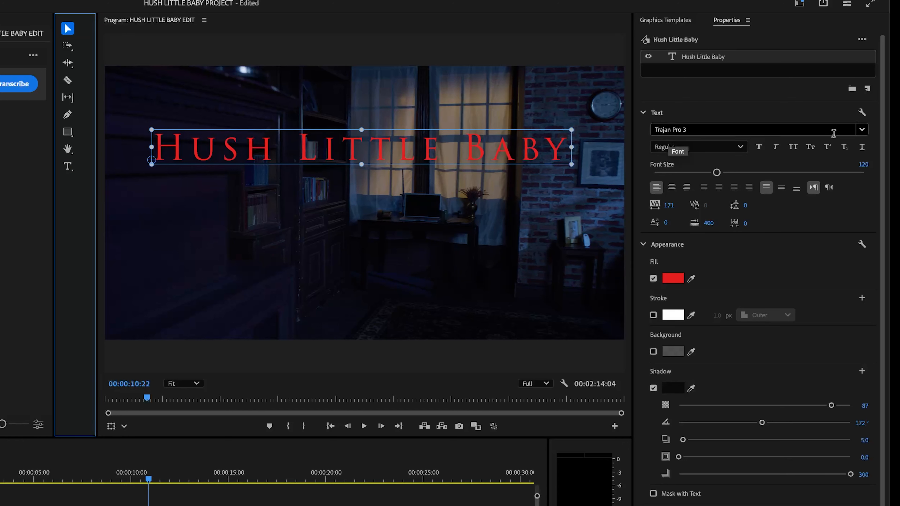
Step: Change the Hush Little Baby text's font to Valium and make the text slightly narrower
left_click(834, 134)
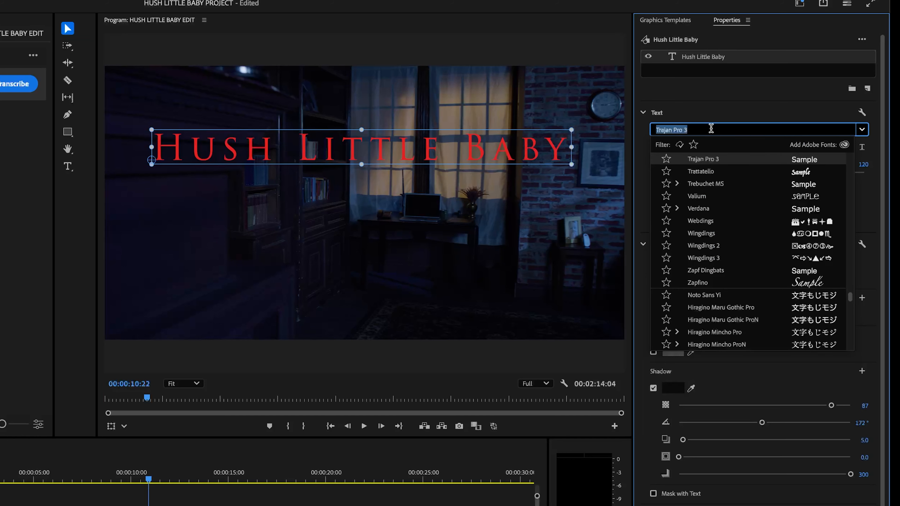
type("vali")
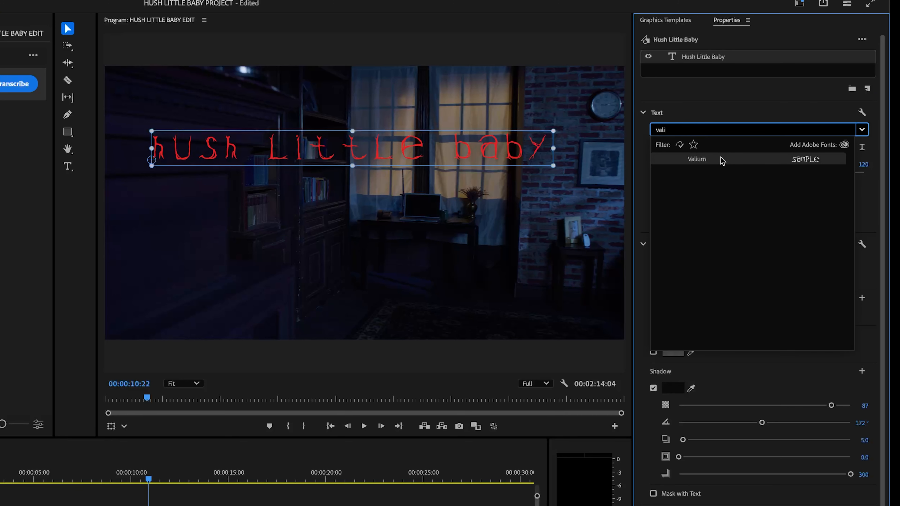
left_click(721, 160)
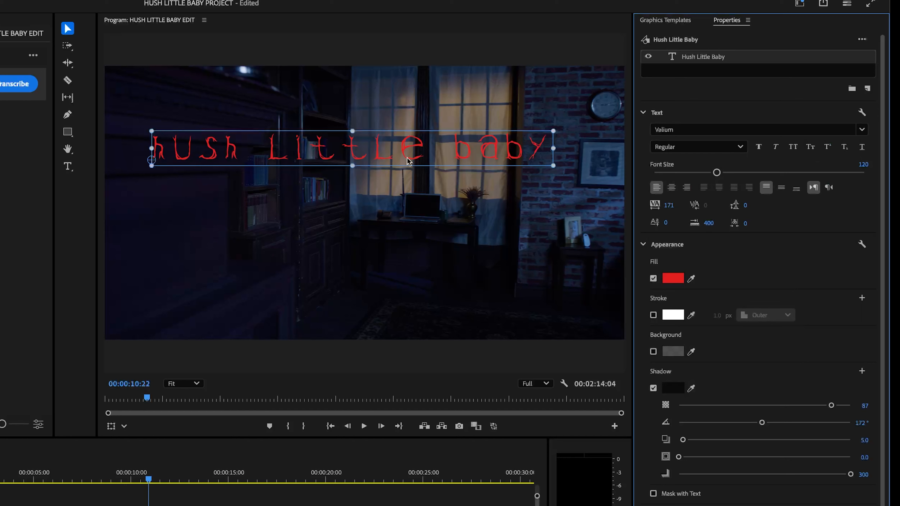
mouse_move(552, 166)
left_mouse_down()
mouse_move(558, 171)
mouse_move(547, 165)
left_mouse_up()
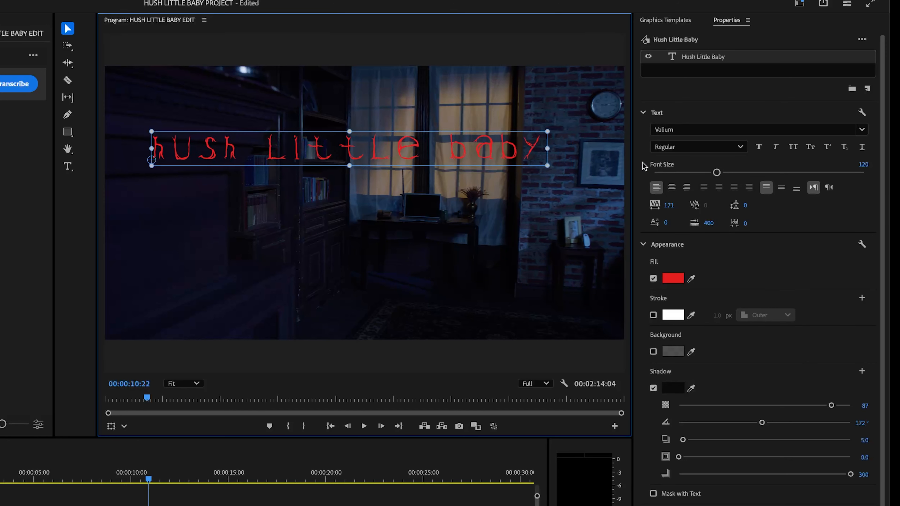
left_click(686, 149)
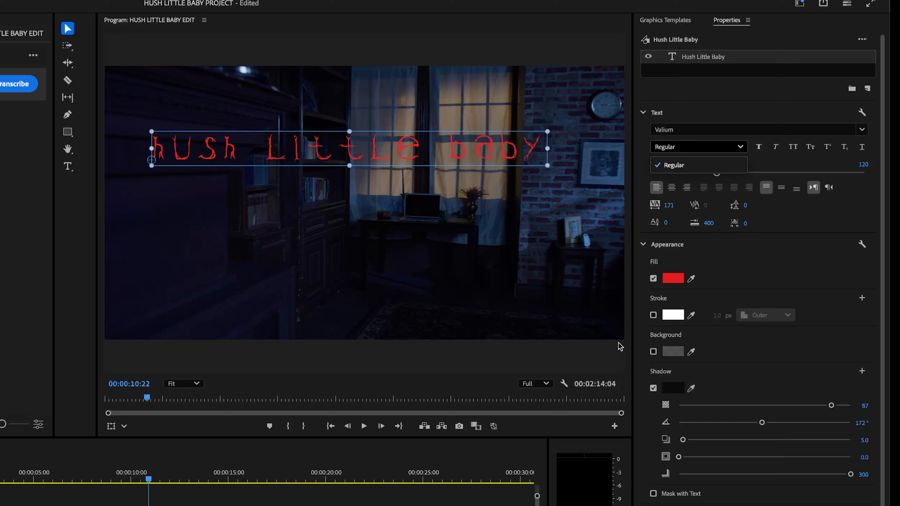
Step: Turn on an outer stroke for the title text and try to set its width to 0.5 px
left_click(654, 316)
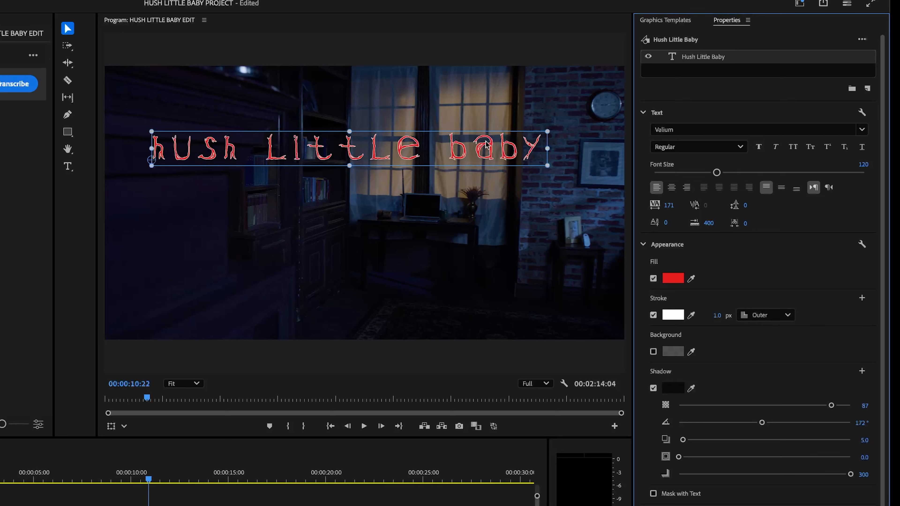
left_click(712, 314)
key("BackSpace")
type(".5")
key("Return")
Step: Set the title text's stroke color to black, 000000
left_click(670, 317)
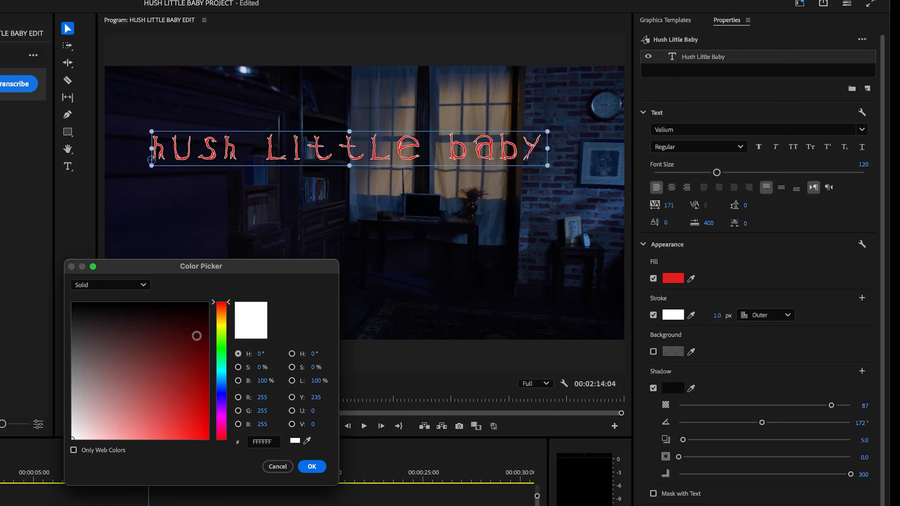
mouse_move(196, 335)
left_mouse_down()
mouse_move(74, 300)
mouse_move(70, 289)
left_mouse_up()
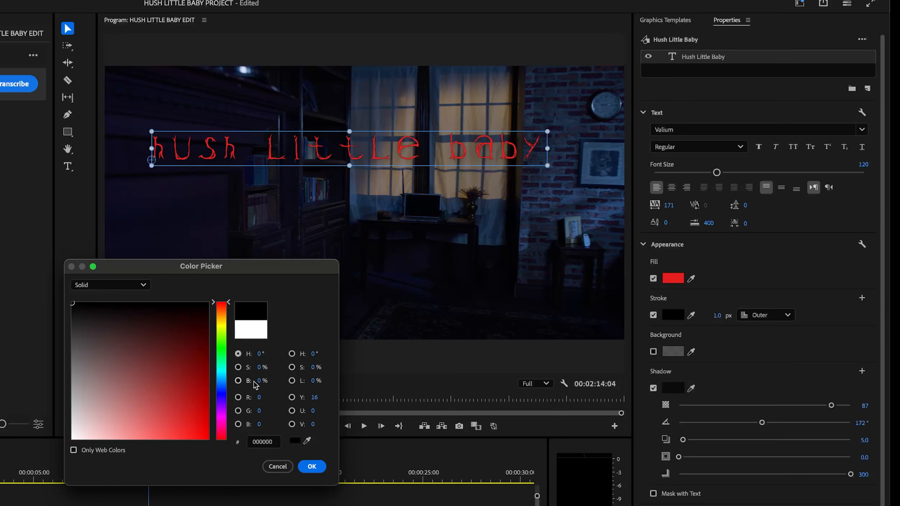
left_click(312, 467)
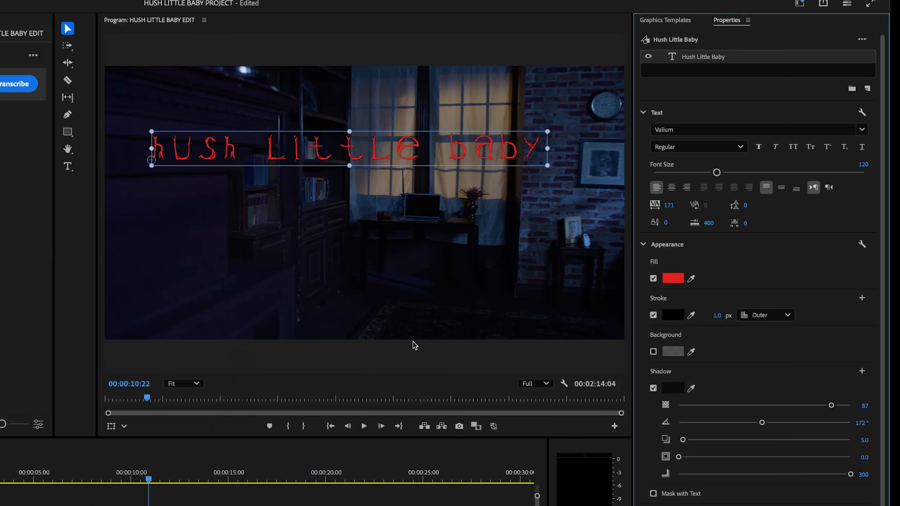
Step: Set the title's stroke width to 2 px, toggling the stroke off and on to compare, and deselect the text to check it
left_click(654, 314)
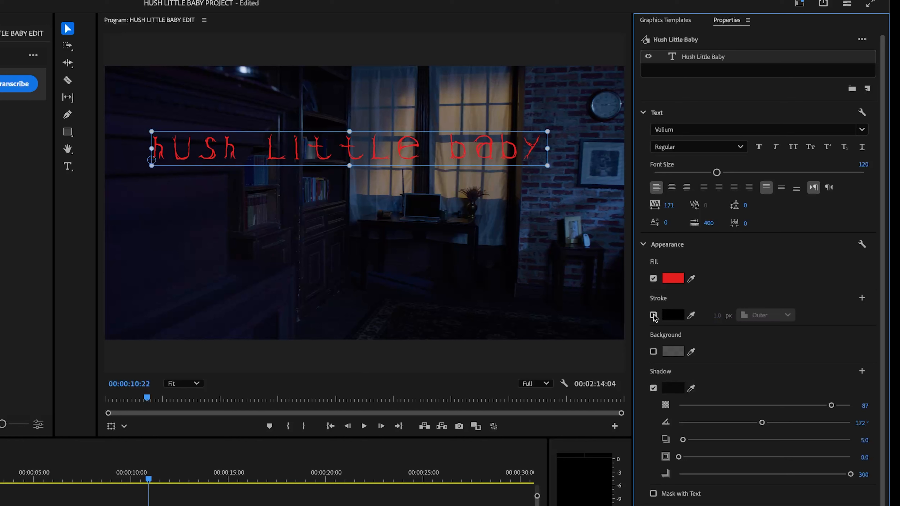
left_click(654, 314)
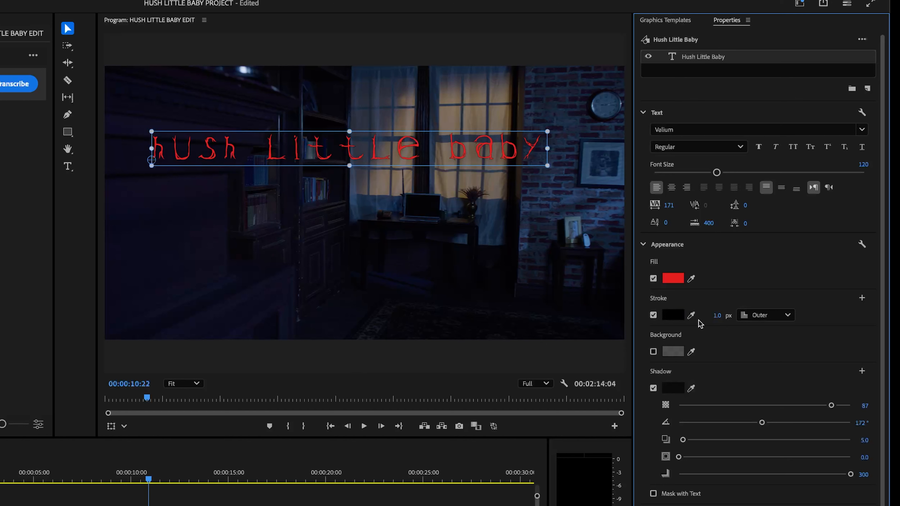
left_click(715, 310)
type("2")
key("Return")
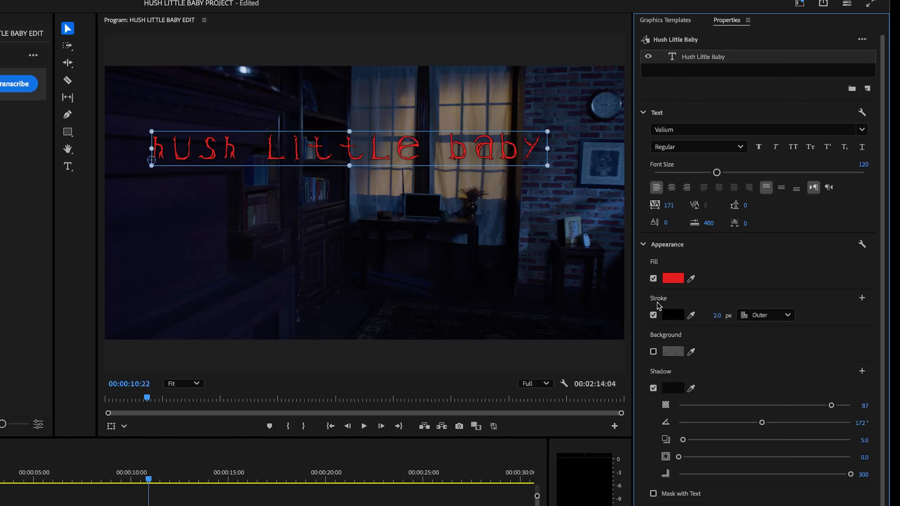
left_click(653, 315)
left_click(653, 315)
left_click(168, 503)
left_click(152, 505)
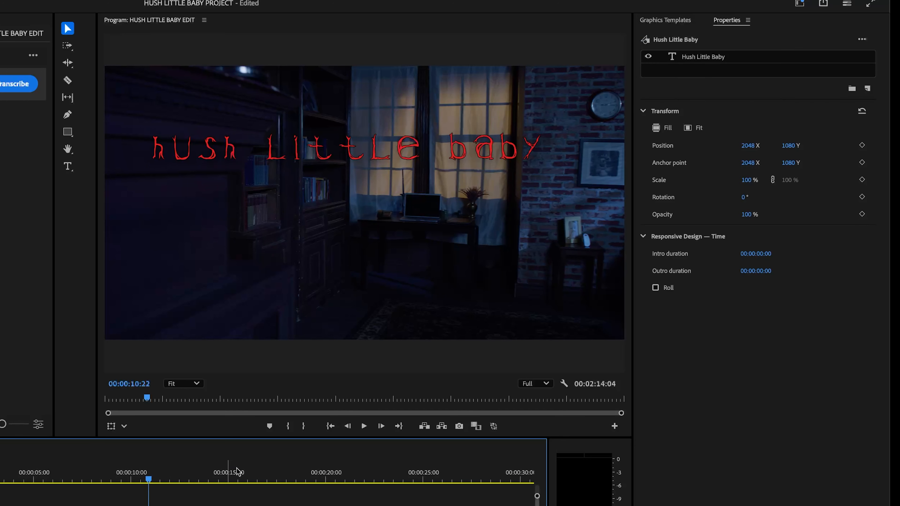
Step: Shorten the title text to "Hush" and move it horizontally toward the middle of the frame
left_click(259, 153)
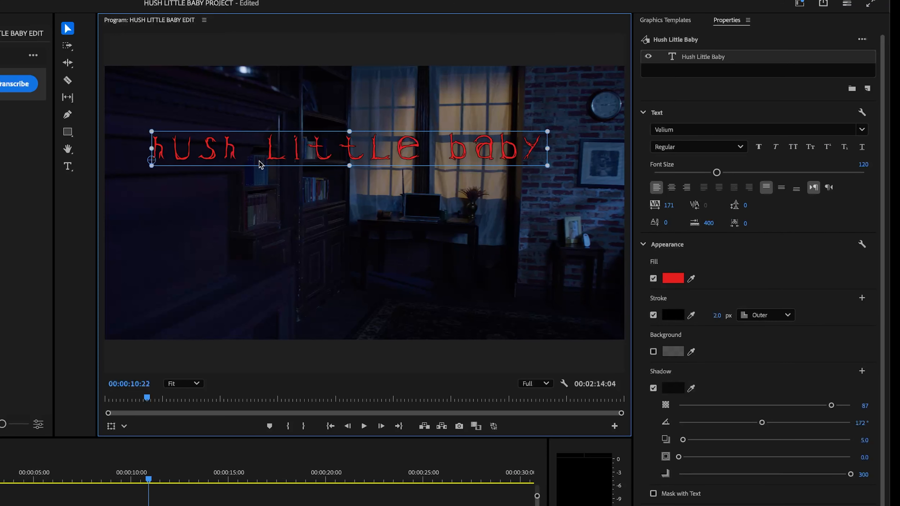
double_click(261, 147)
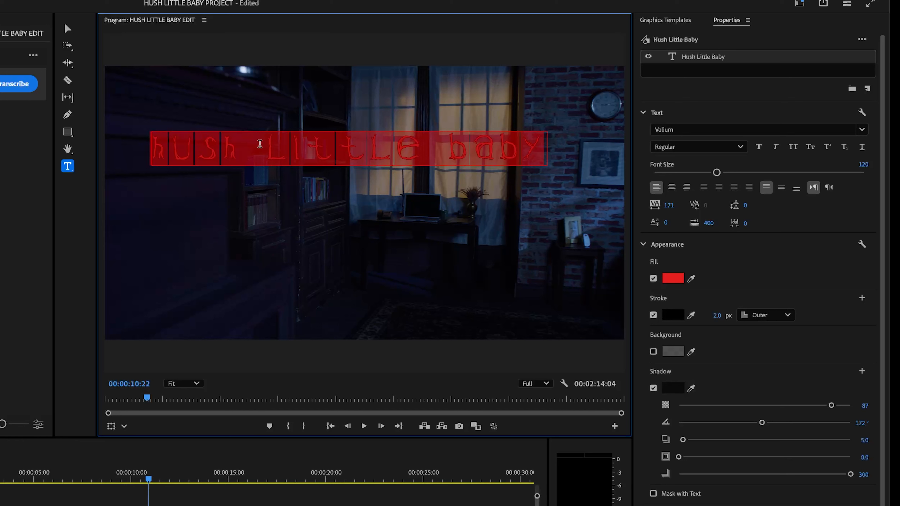
left_click_drag(261, 147, 540, 158)
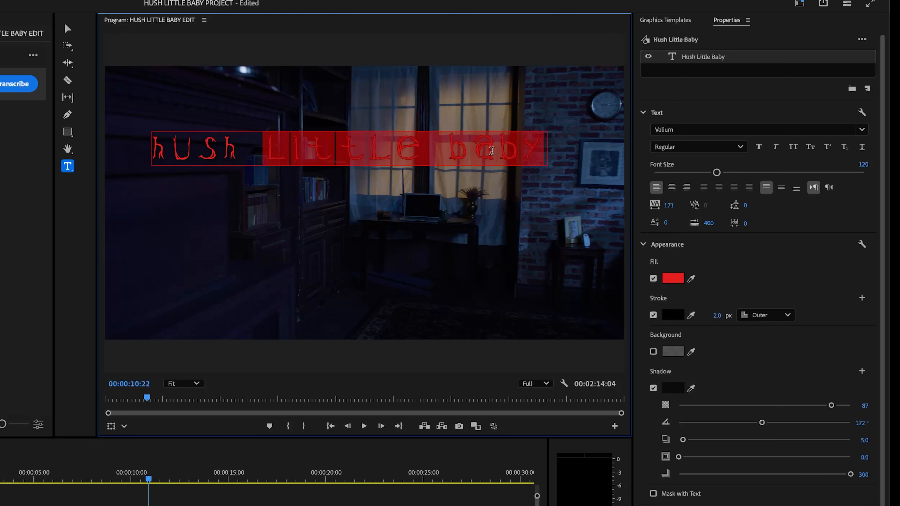
key("BackSpace")
key("BackSpace")
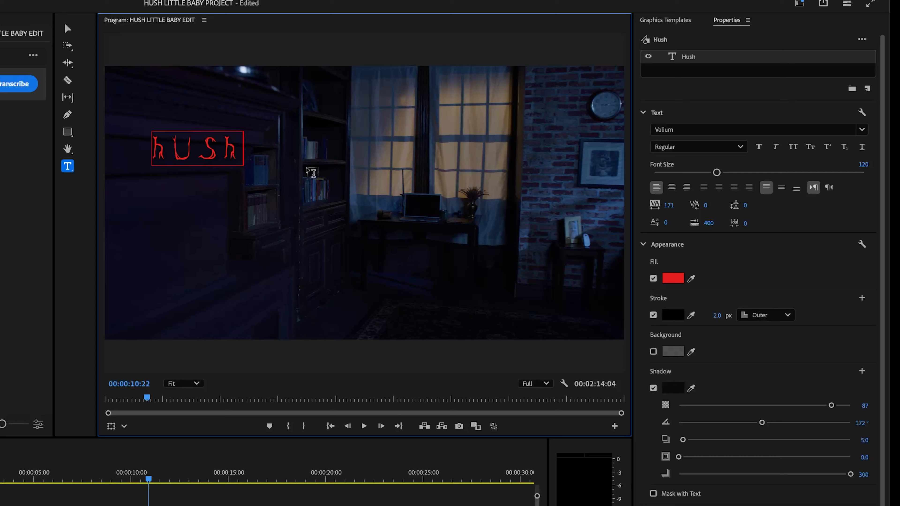
left_click(68, 29)
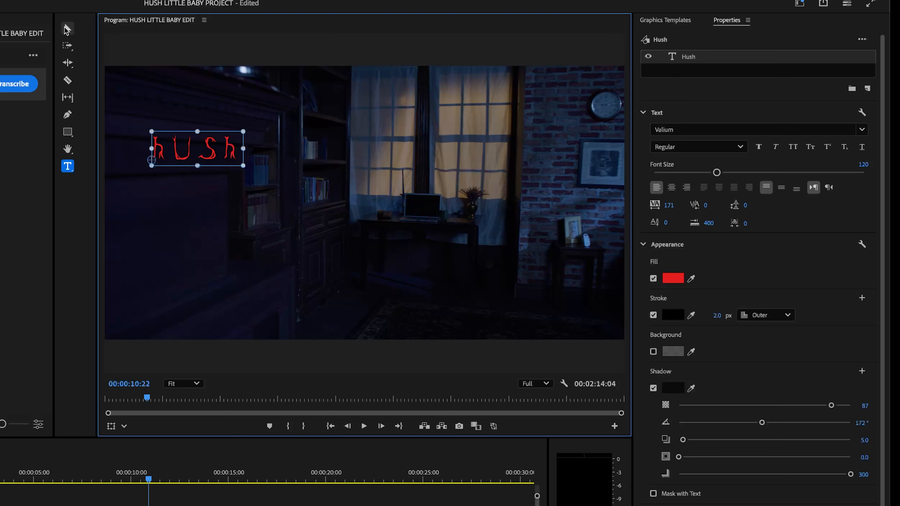
left_click_drag(194, 155, 275, 153)
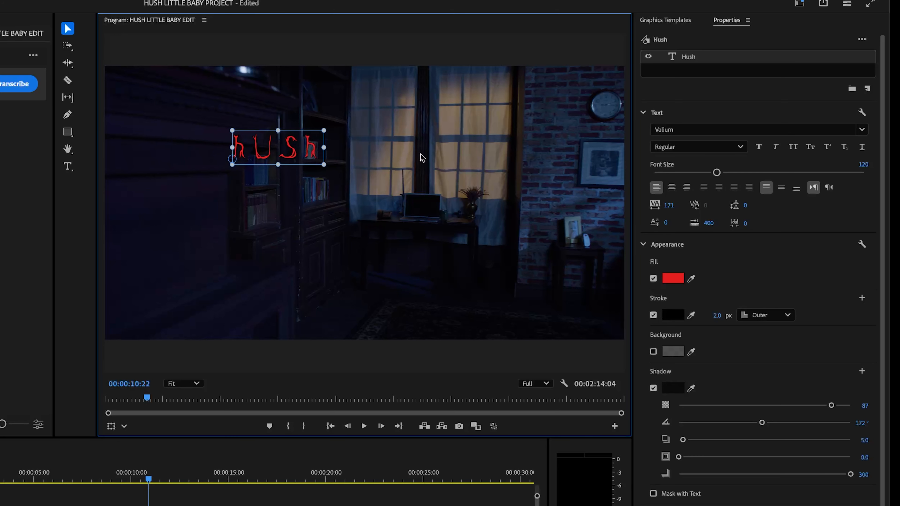
Step: Duplicate the Hush text layer, place the copy below and to the right of the original, and change its text to "Little"
left_click(699, 65)
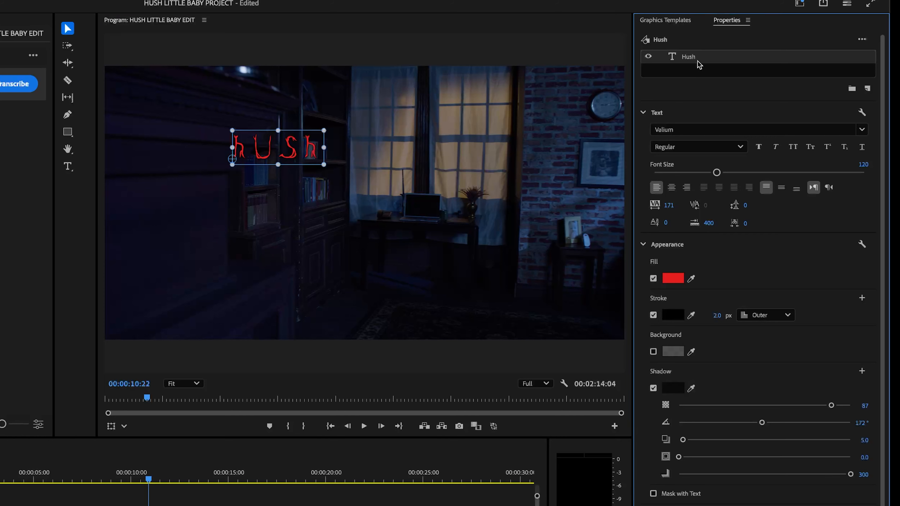
right_click(696, 62)
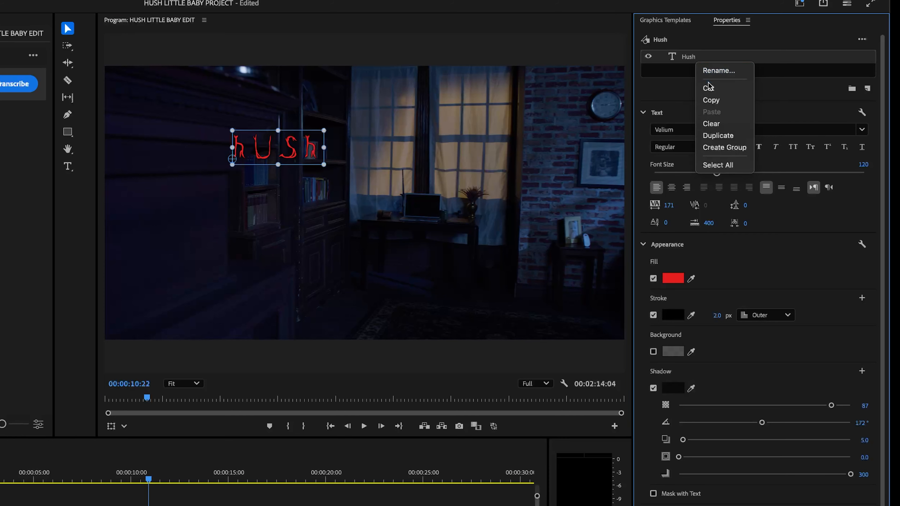
left_click(717, 135)
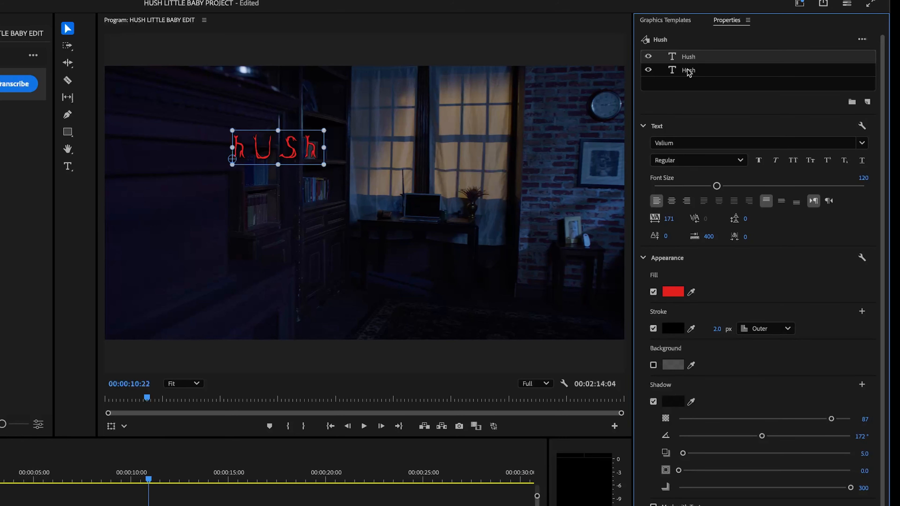
left_click(689, 71)
left_click_drag(290, 150, 389, 192)
double_click(383, 190)
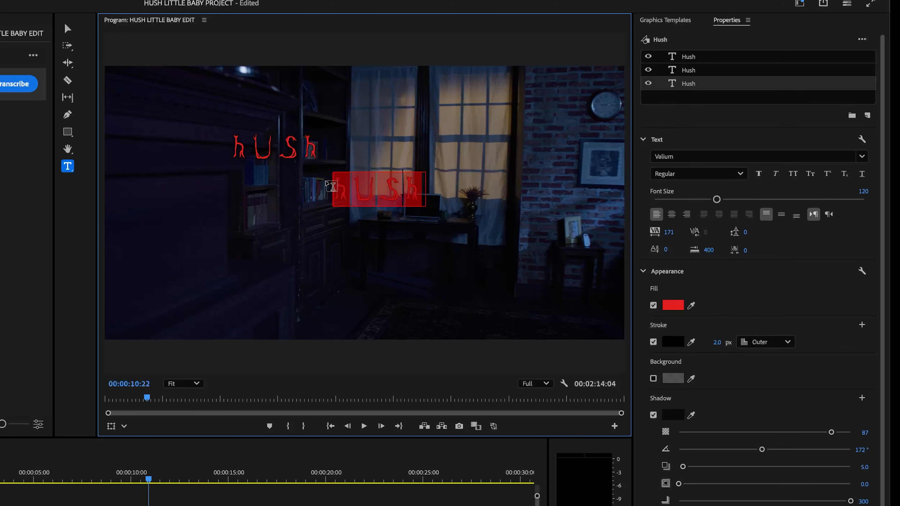
type("Little")
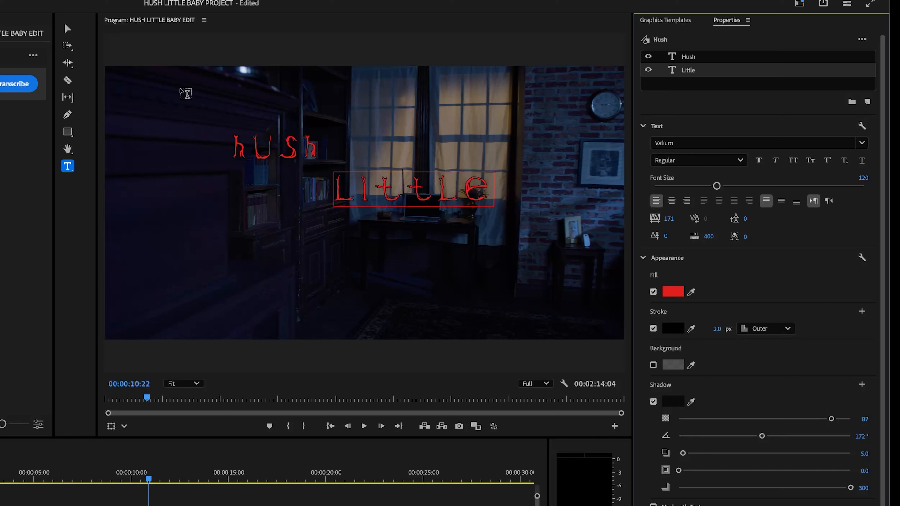
Step: Duplicate the Little text layer, offset the copy below and to the right, and change its text to "baby"
left_click(67, 28)
right_click(694, 72)
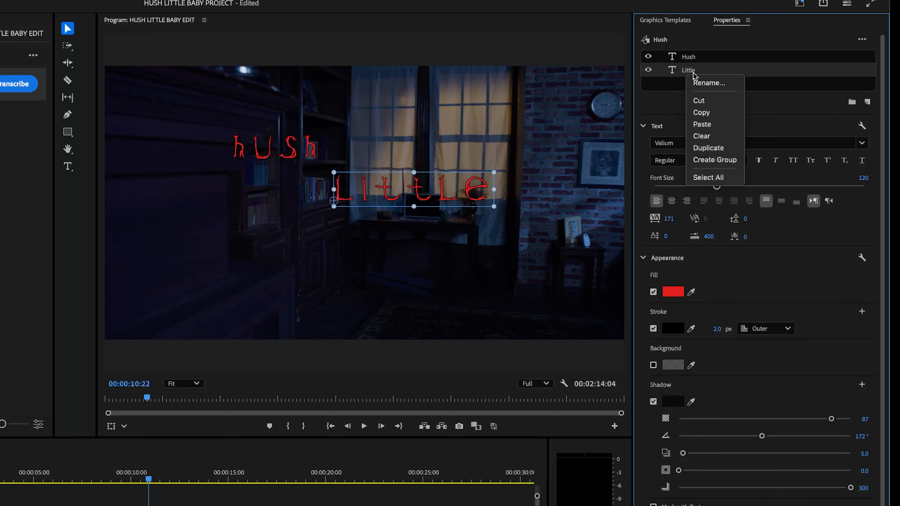
left_click(709, 148)
left_click_drag(404, 195, 452, 244)
double_click(448, 233)
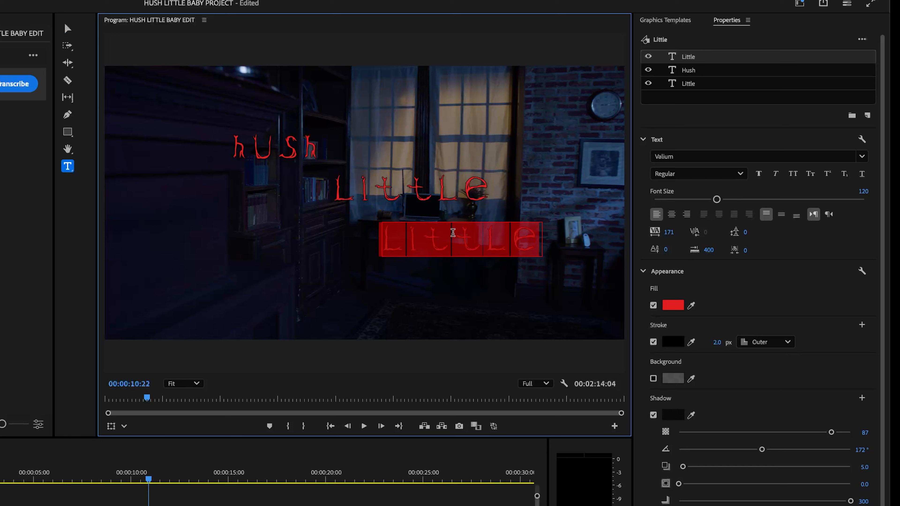
type("baby")
left_click(67, 29)
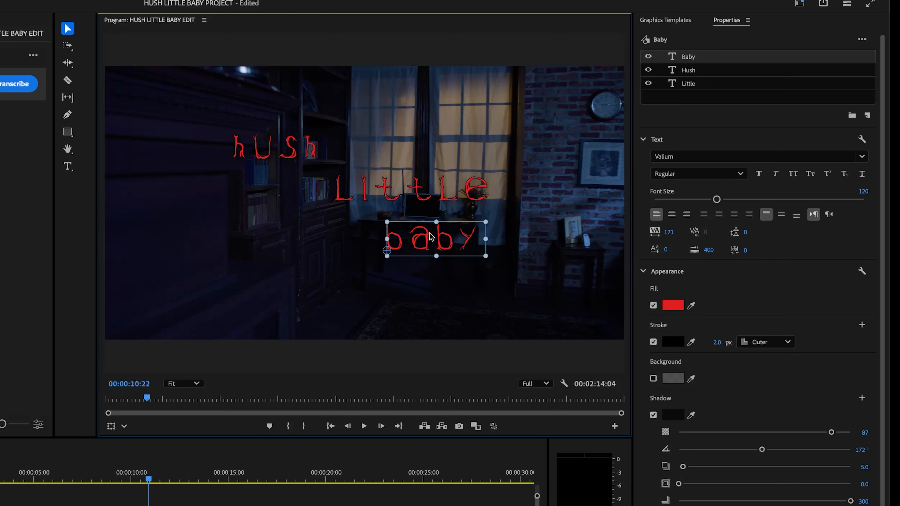
Step: Enlarge the Hush, Little and baby texts and arrange them as a staggered diagonal across the frame
left_click_drag(436, 241, 472, 234)
left_click(288, 153)
left_click_drag(324, 130, 342, 114)
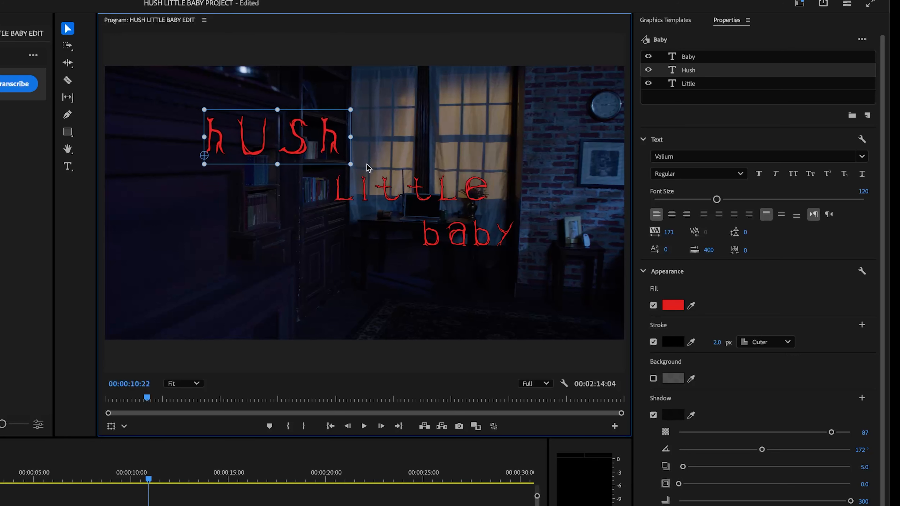
left_click(489, 182)
left_click_drag(471, 191, 433, 194)
left_click_drag(479, 239, 465, 255)
left_click_drag(507, 234, 548, 222)
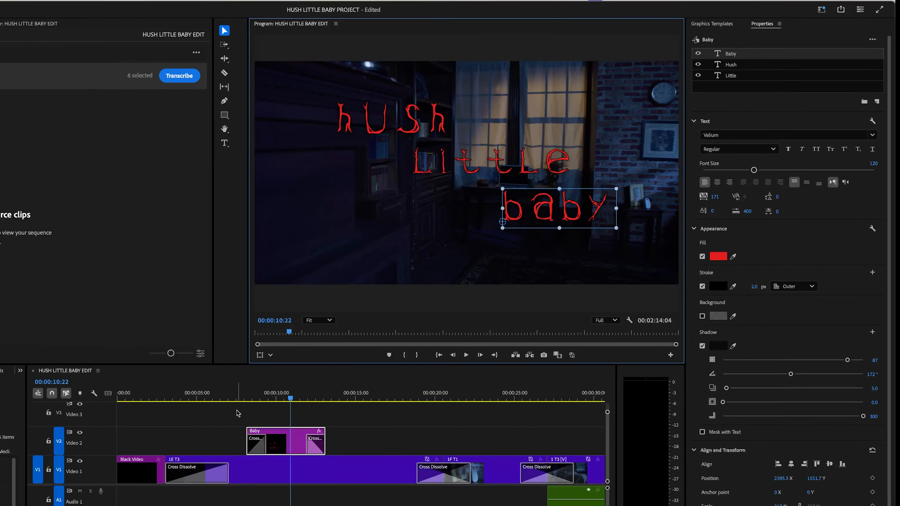
Step: Move the title clip aside to the start of the dissolve into 1F T1 and play the opening shot from about 3 seconds
left_click_drag(316, 414, 454, 414)
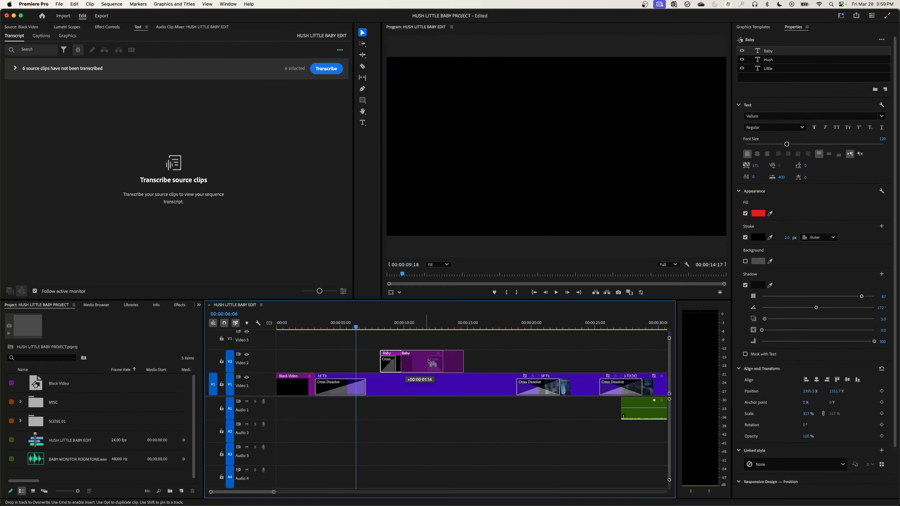
left_click_drag(526, 356, 546, 356)
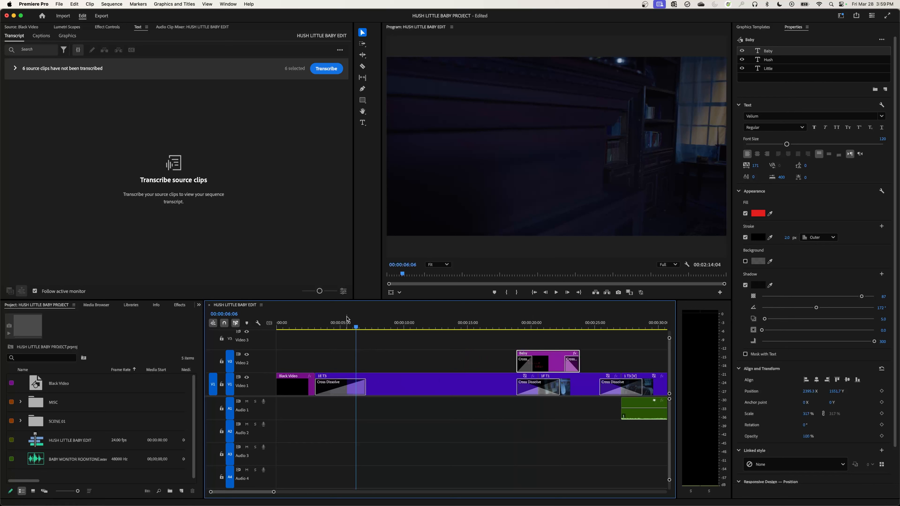
left_click_drag(334, 319, 319, 329)
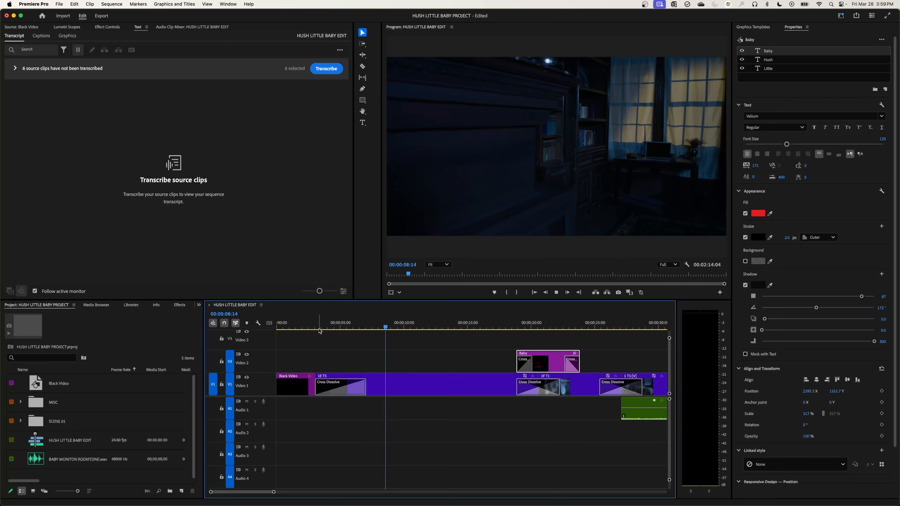
key("space")
Step: Place the title clip at about 00:00:08:18, extend it to the start of the dissolve into 1F T1, and play it
left_click_drag(553, 367, 516, 354)
key("space")
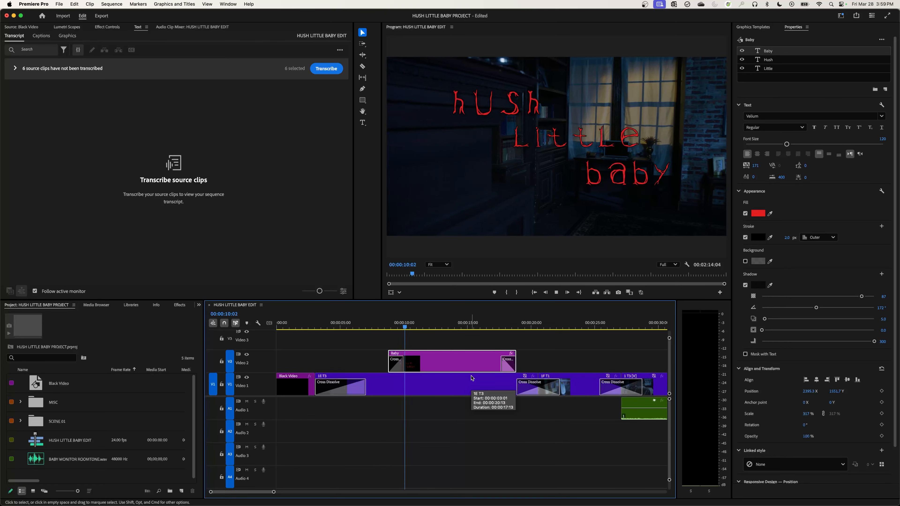
key("space")
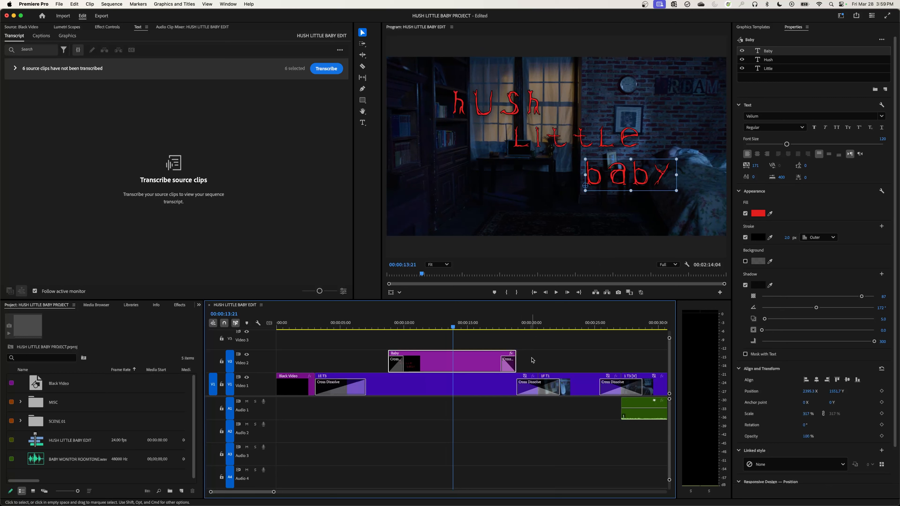
Step: Trim the title clip to end near 00:00:15:04, start it slightly earlier, lengthen both cross dissolves, and play it back
left_click_drag(516, 355, 414, 365)
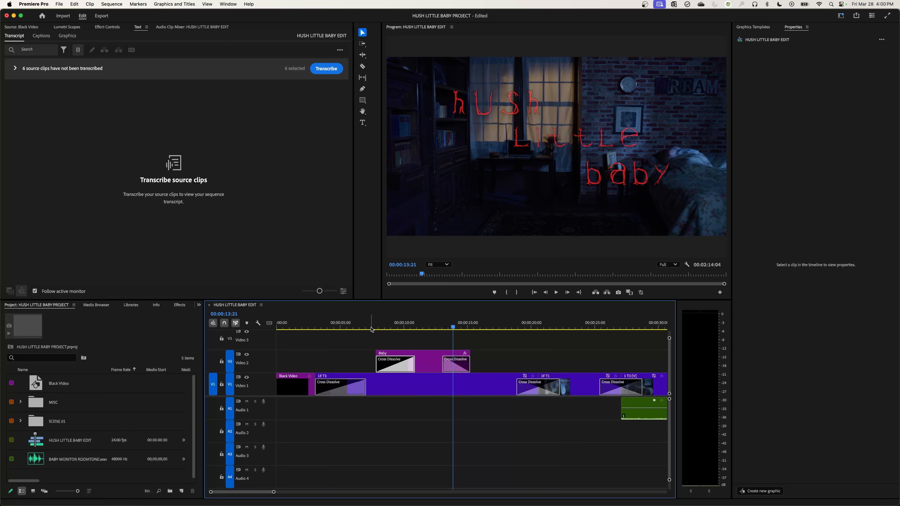
left_click(367, 327)
key("space")
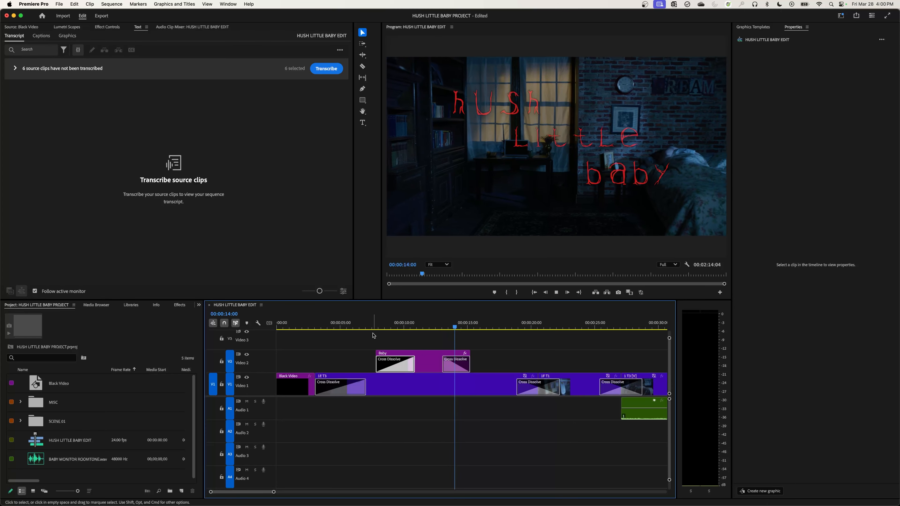
key("space")
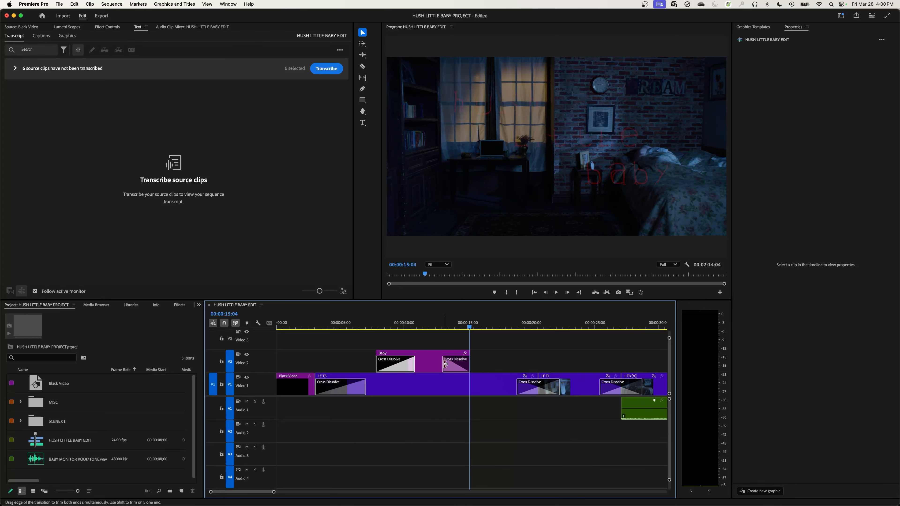
Step: Lengthen the title's closing cross dissolve, trim the clip's end slightly earlier, and play the fade-out
left_click_drag(446, 363, 433, 364)
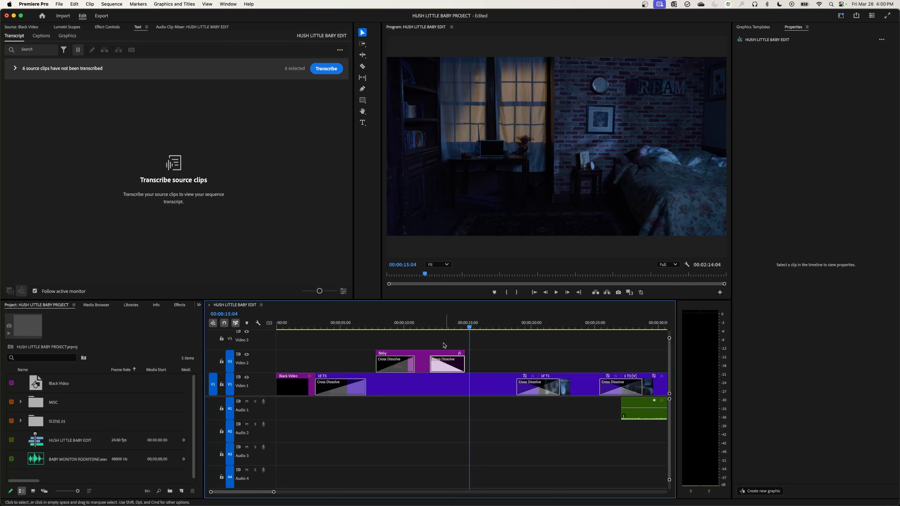
left_click(394, 329)
key("space")
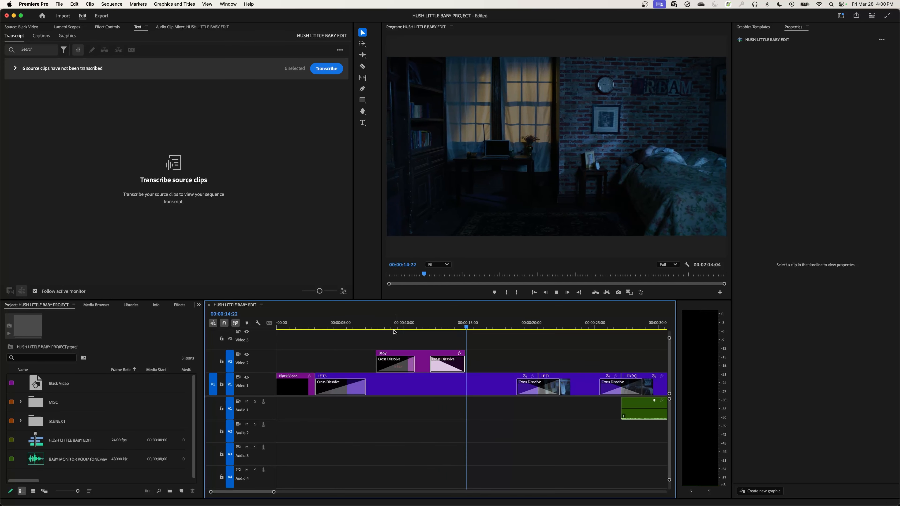
key("space")
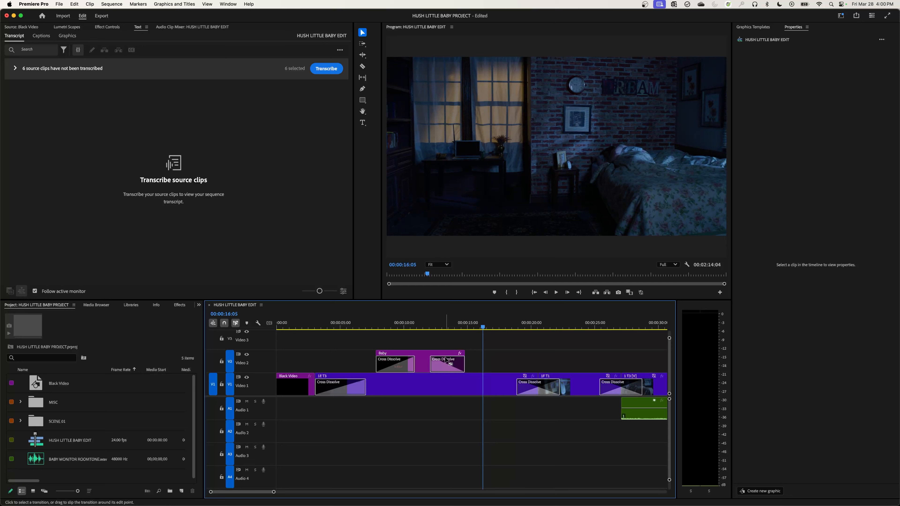
Step: Delete the Little and Baby text layers from the title clip, leaving only Hush
left_click_drag(378, 324, 417, 324)
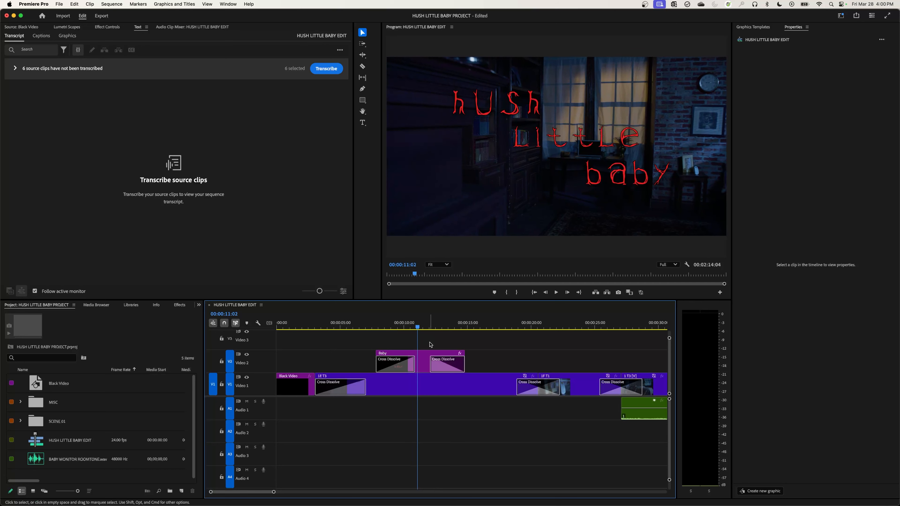
left_click(422, 362)
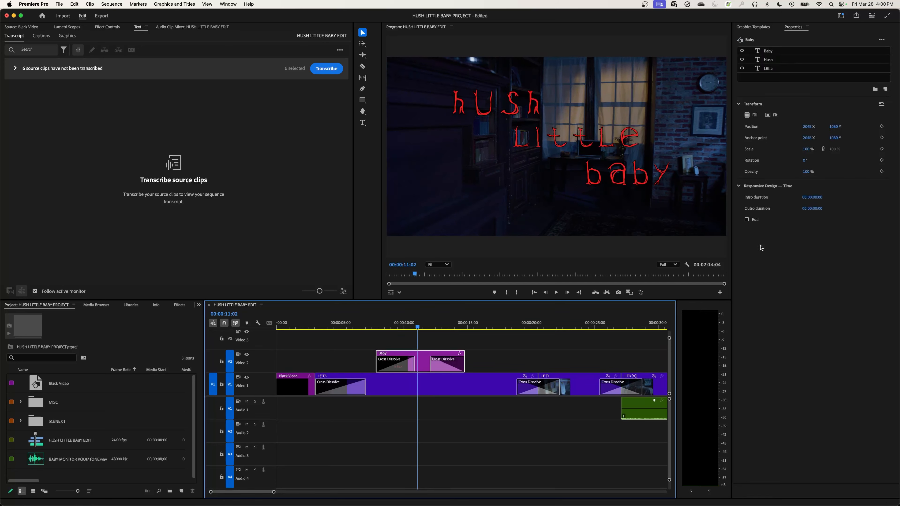
left_click(775, 71)
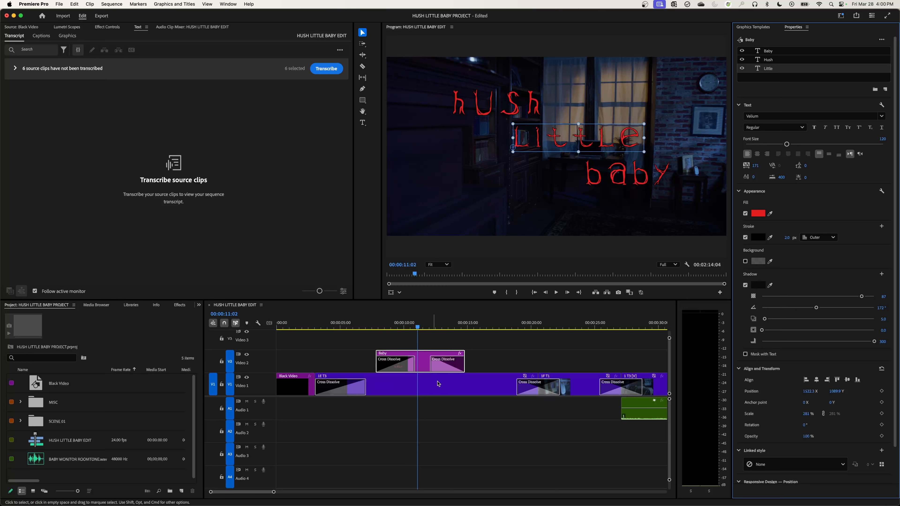
key("Delete")
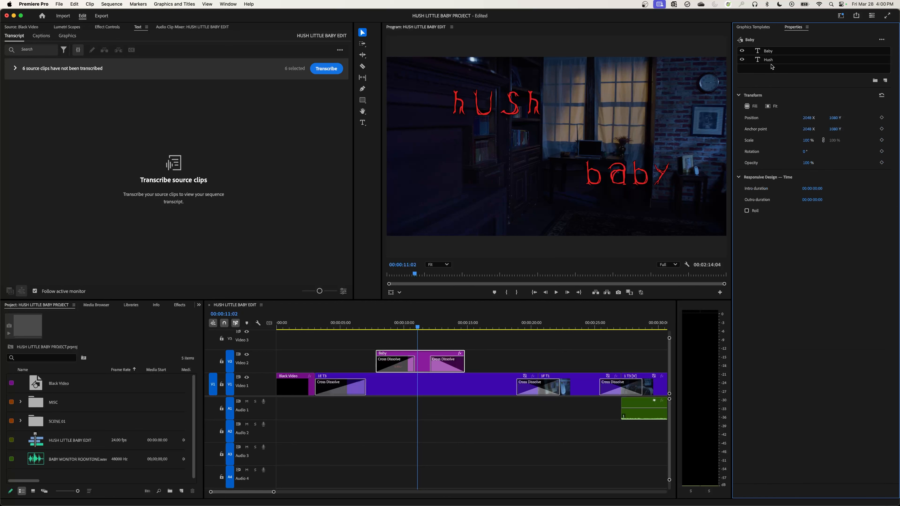
left_click(771, 53)
left_click(772, 59)
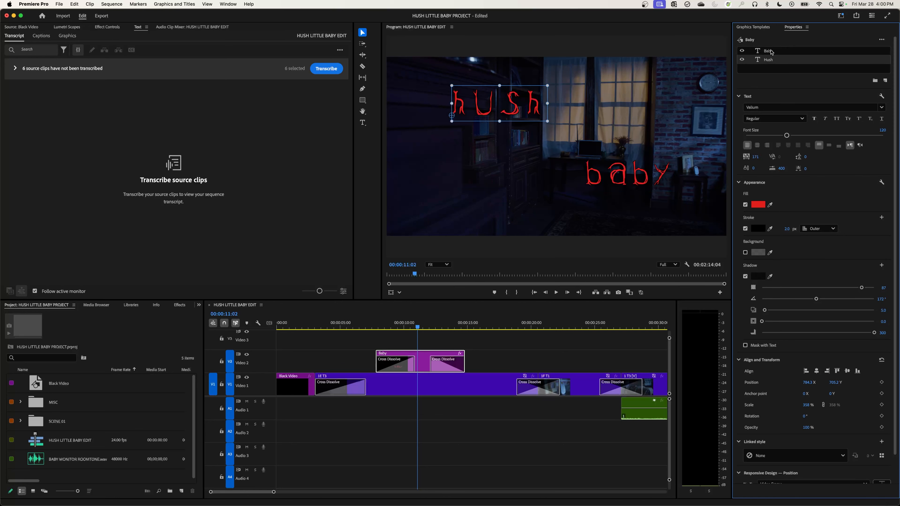
left_click(771, 52)
key("Delete")
Step: Play the Hush title from 00:00:07:00, extend its clip to about 00:00:16, and shorten both of its cross dissolves
left_click(366, 322)
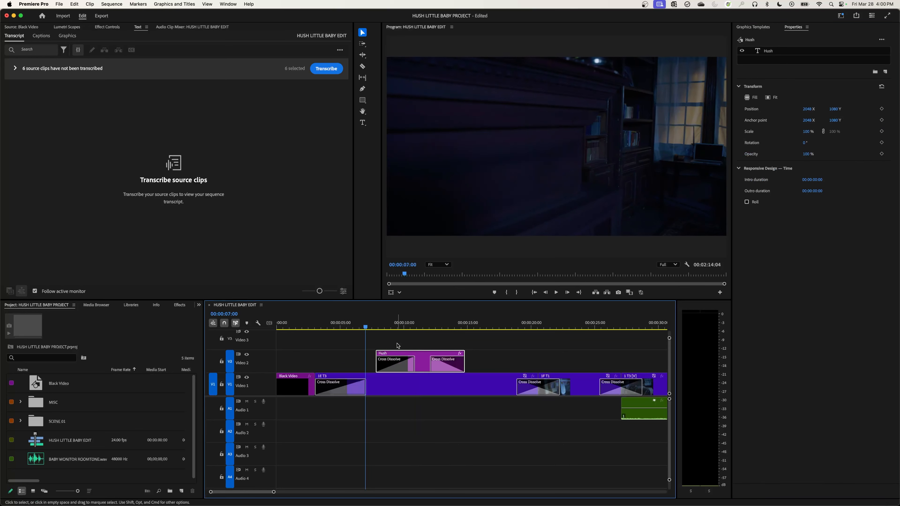
key("space")
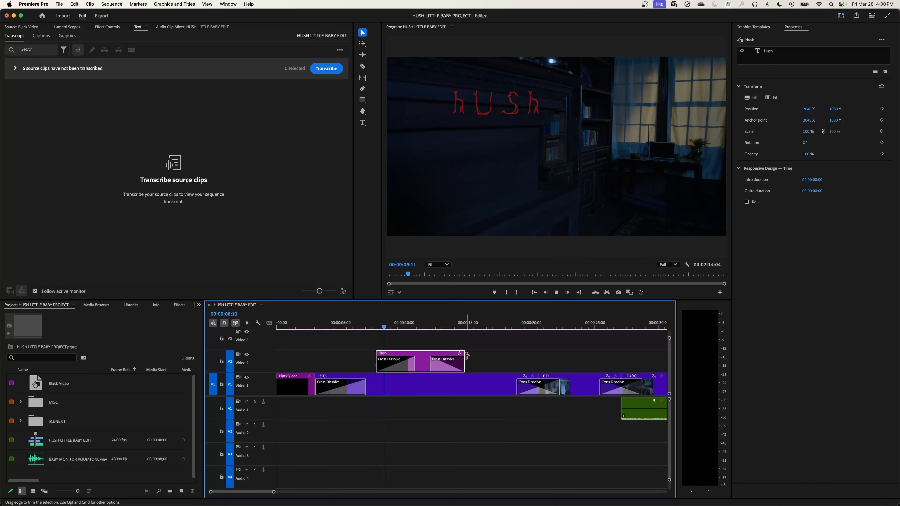
key("space")
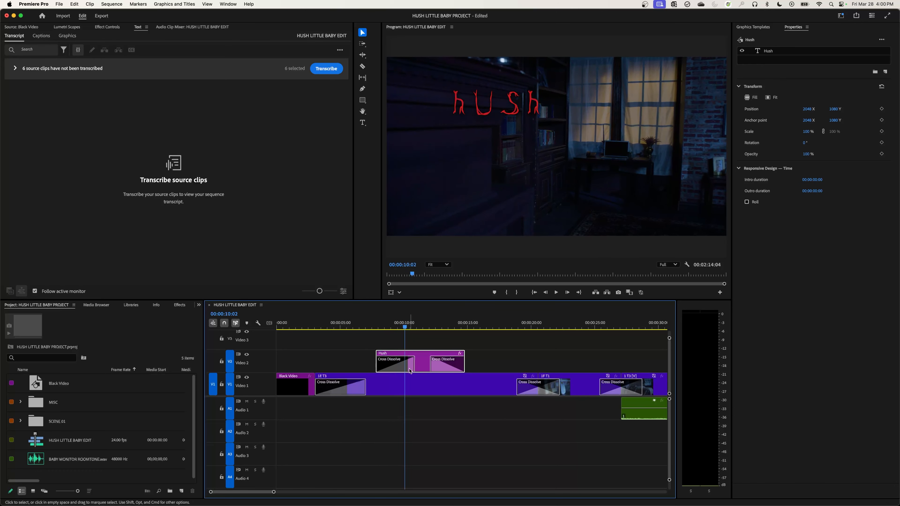
left_click_drag(413, 367, 483, 354)
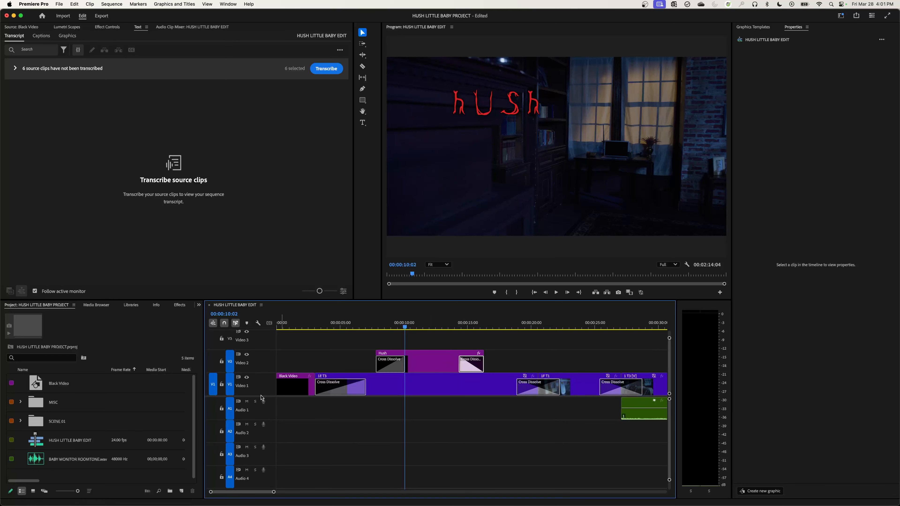
Step: Duplicate the Hush title clip from Video 2 straight up onto Video 3, and undo the copy
scroll(310, 402, "up", 1)
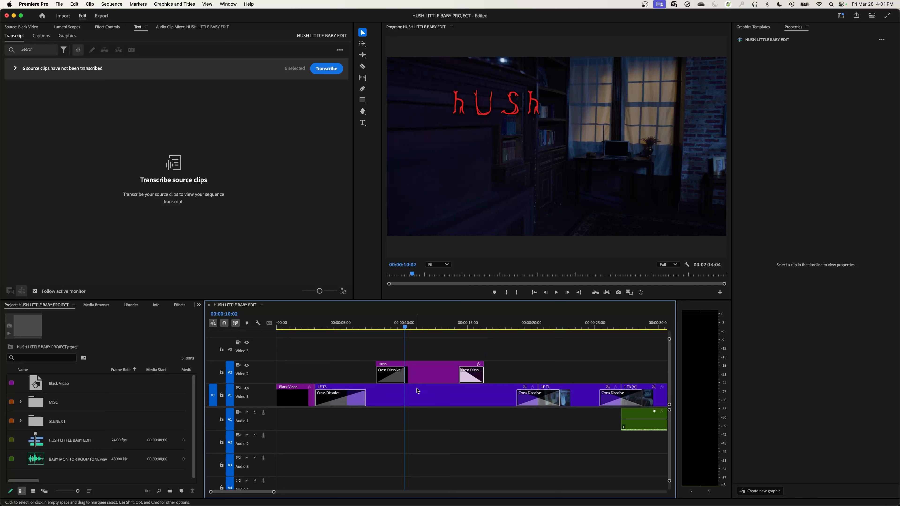
left_click(437, 373)
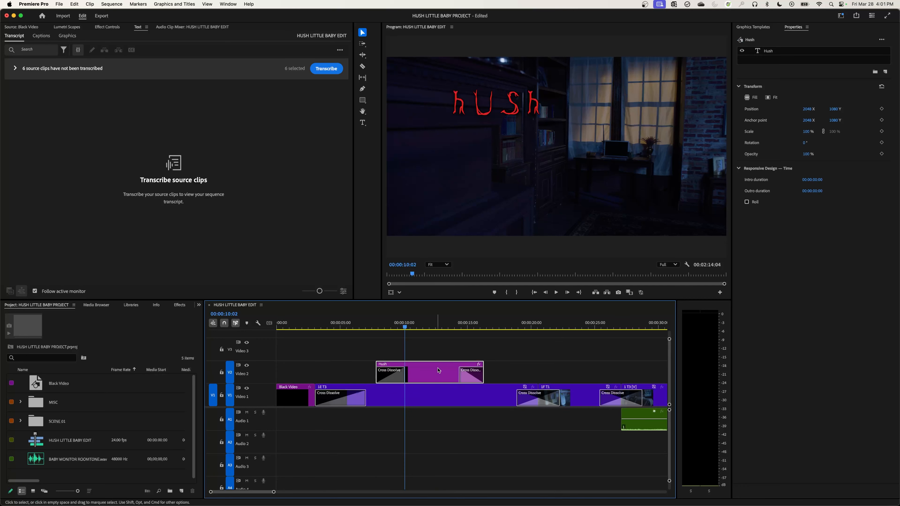
left_click_drag(404, 327, 410, 327)
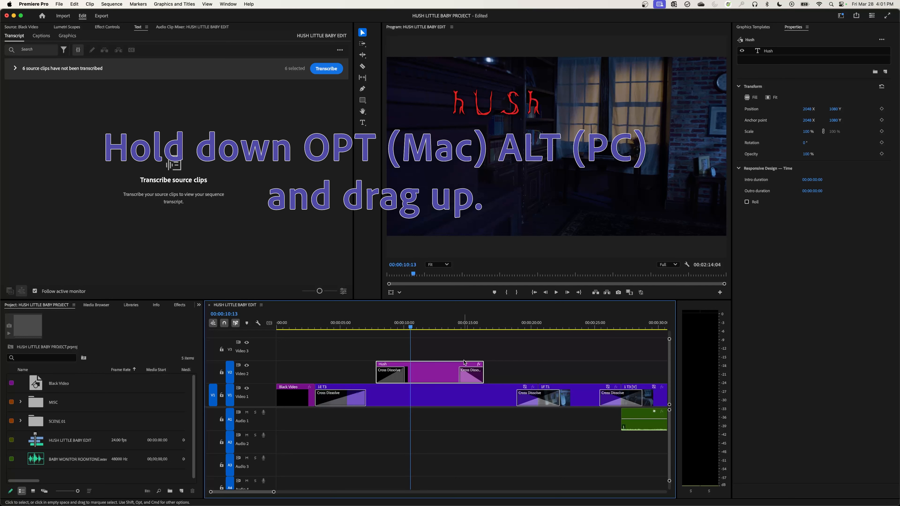
left_click_drag(438, 375, 426, 357, "alt")
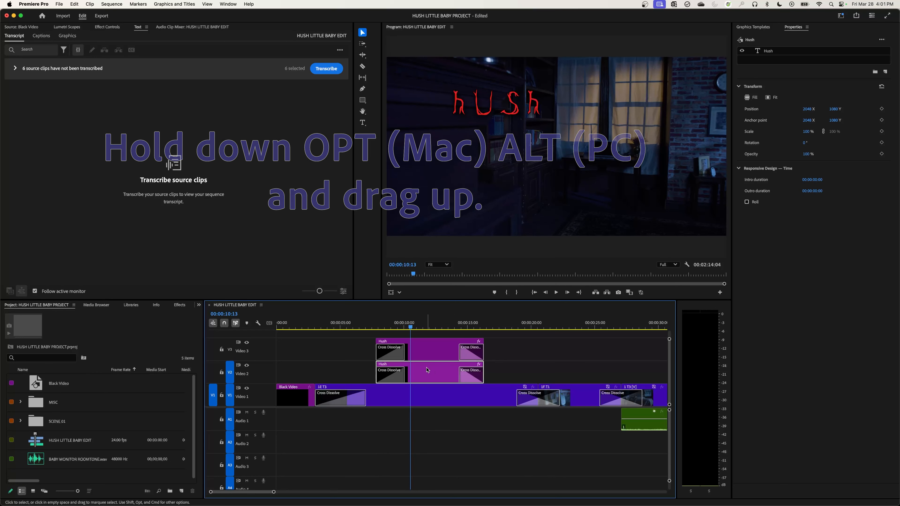
key("super+z")
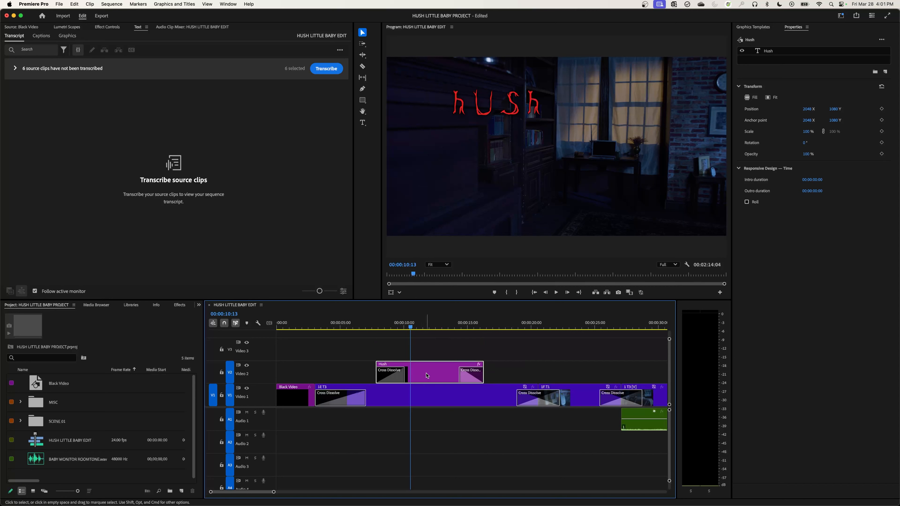
Step: Duplicate the Hush clip onto Video 3, start the copy at 00:00:10:13, and park the playhead at 00:00:12:15
left_click_drag(427, 375, 427, 361)
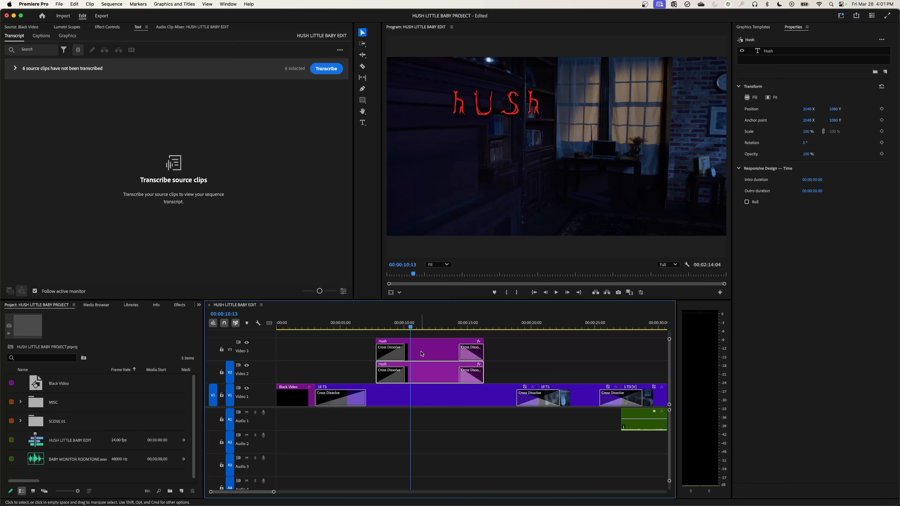
left_click_drag(421, 354, 458, 355)
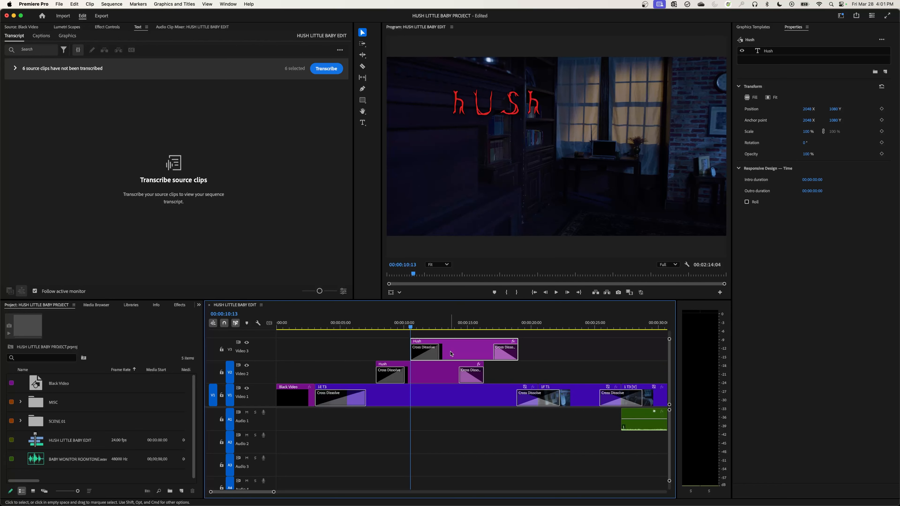
left_click(437, 325)
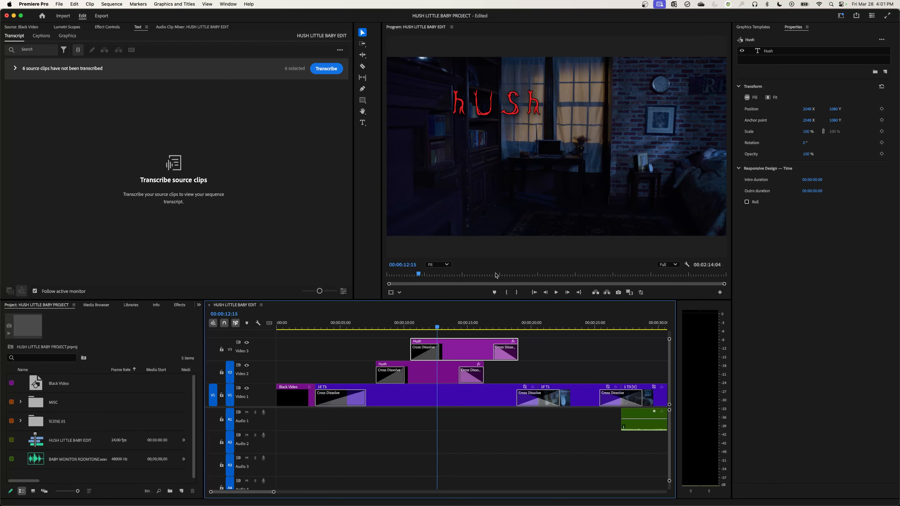
Step: Change the Video 3 title's text to Little, scale it down to 245%, and place it diagonally below the Hush text
left_click(480, 105)
left_click_drag(477, 103, 558, 152)
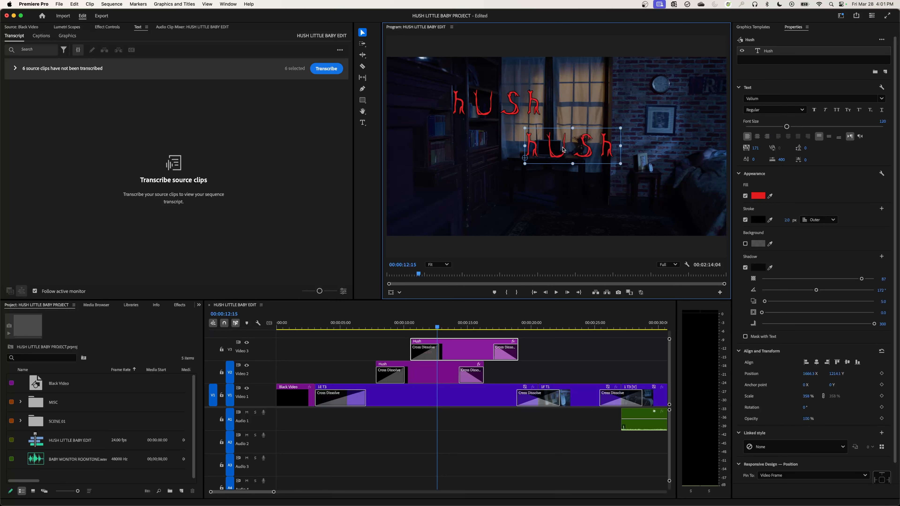
double_click(564, 149)
type("Little")
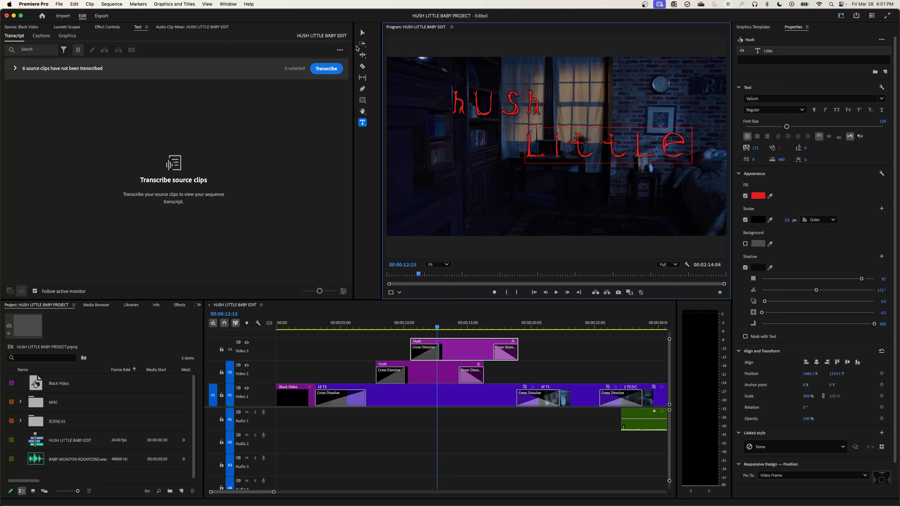
left_click(362, 33)
left_click_drag(603, 143, 600, 146)
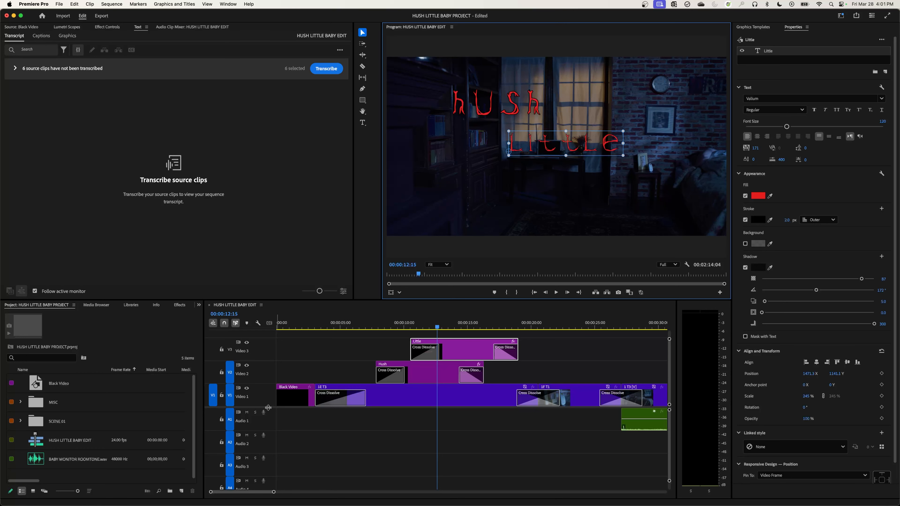
Step: Duplicate the Little clip onto a new Video 4 track, start the copy at 00:00:12:15, and park the playhead at 00:00:15:11
scroll(287, 425, "up", 2)
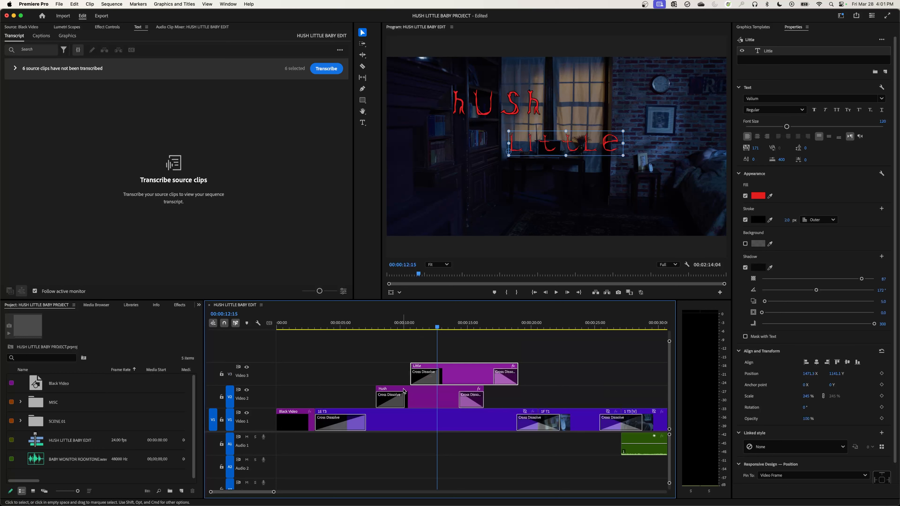
left_click_drag(447, 376, 446, 362)
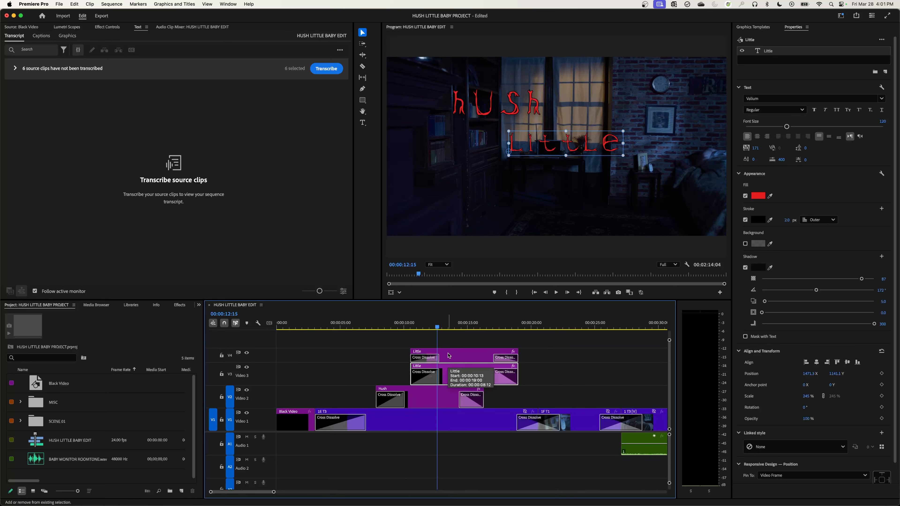
key("shift+=")
left_click_drag(448, 356, 477, 358)
left_click(474, 323)
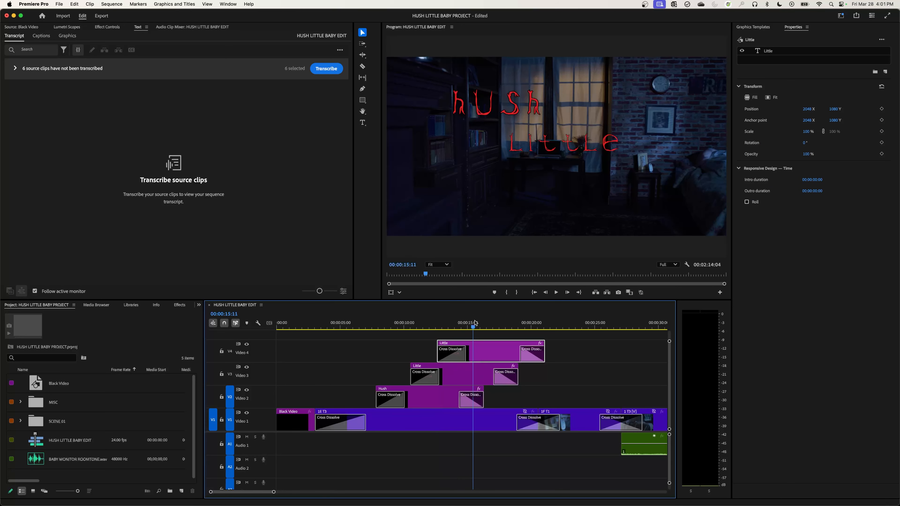
Step: Move the Video 4 title's text diagonally below the Little text and change its wording to Baby
left_click(544, 140)
left_click_drag(544, 139, 603, 179)
double_click(603, 179)
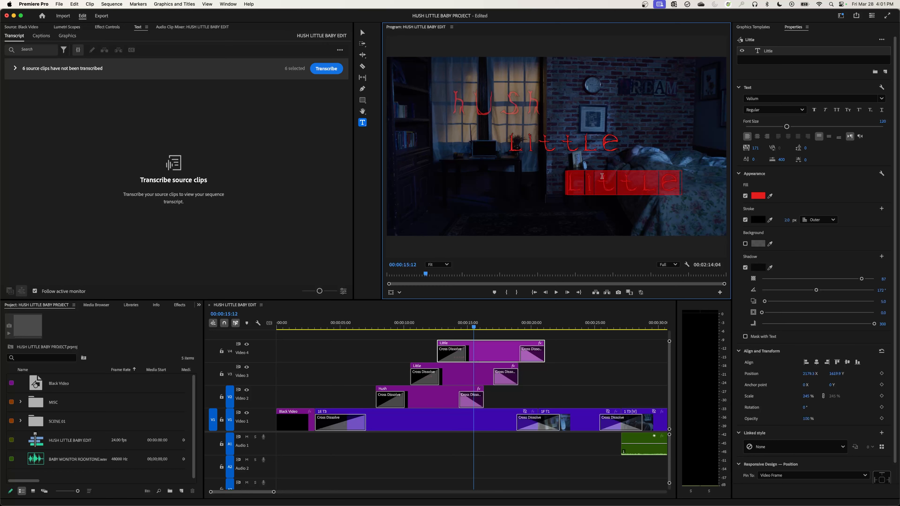
type("baby")
key("Escape")
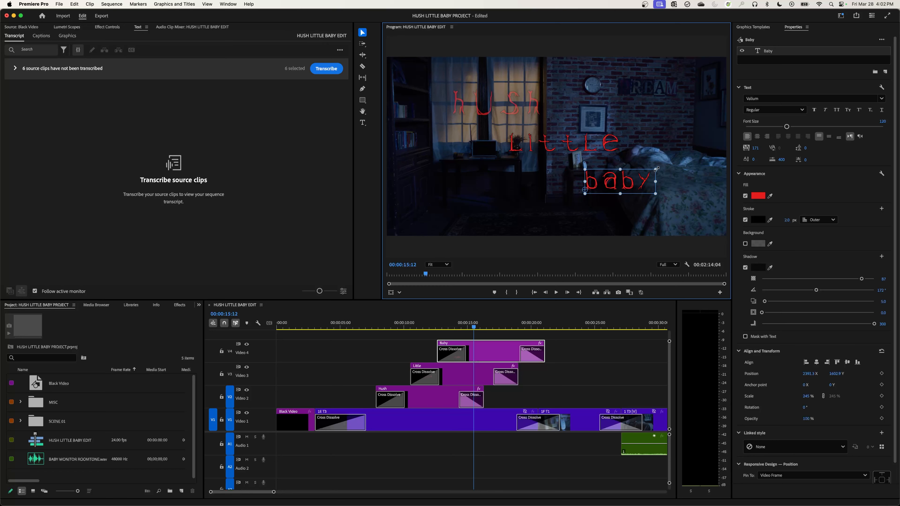
Step: Enlarge the Baby text to 315% and shrink the Little text to 217%
left_click_drag(655, 169, 675, 166)
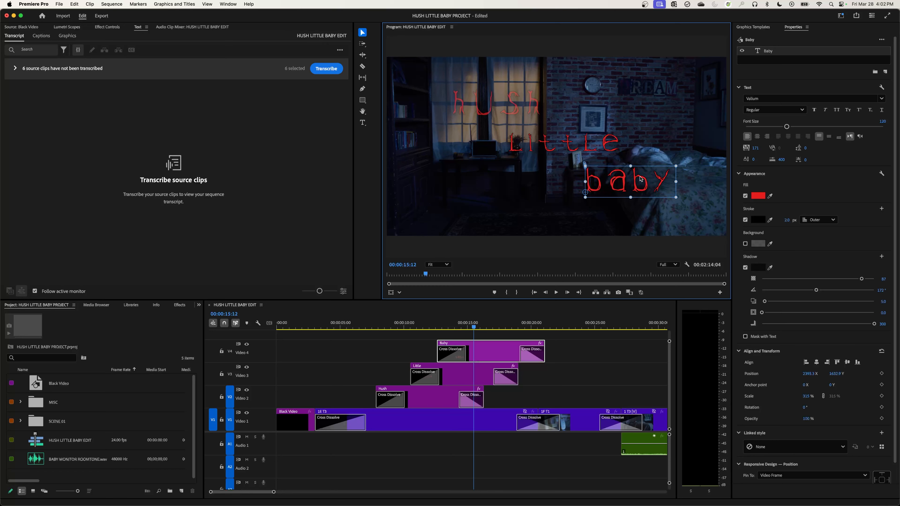
left_click(584, 140)
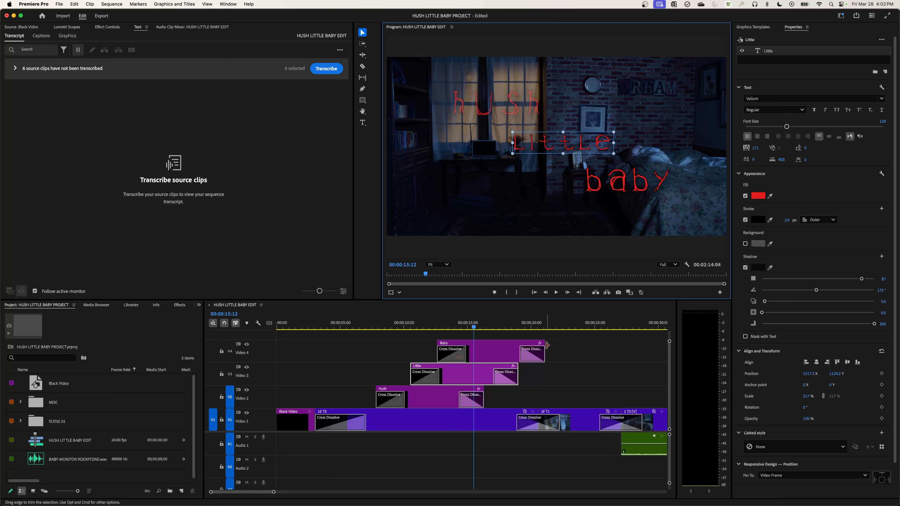
Step: Align the ends of the Baby and Hush clips with the Little clip's end at 00:00:19:00, and play the titles
left_click_drag(547, 346, 518, 345)
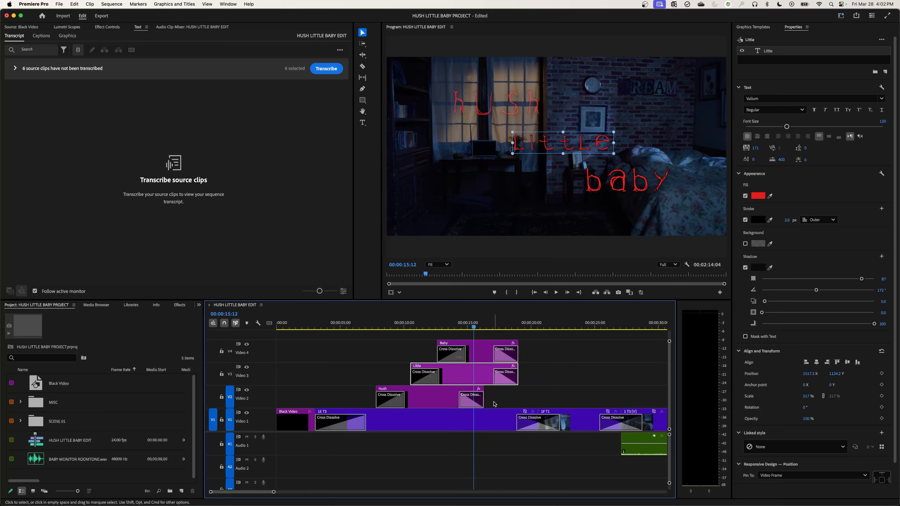
left_click_drag(484, 395, 519, 395)
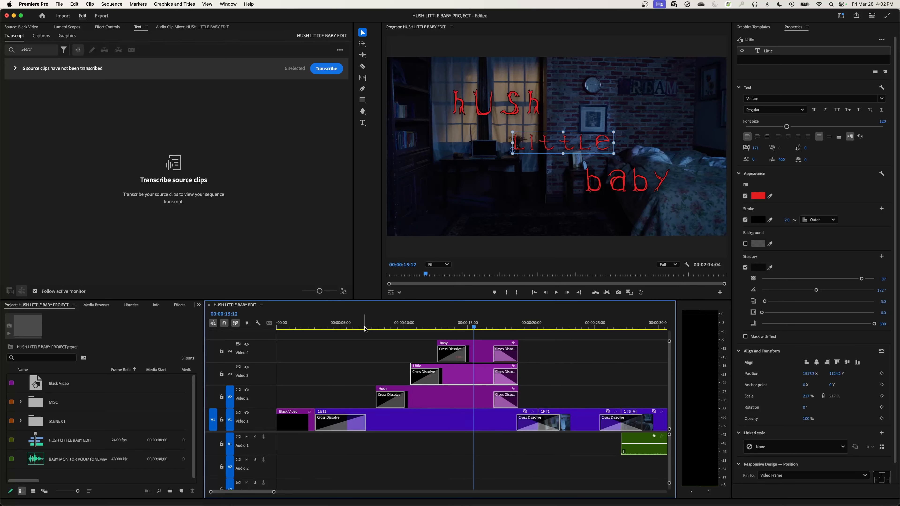
left_click(365, 327)
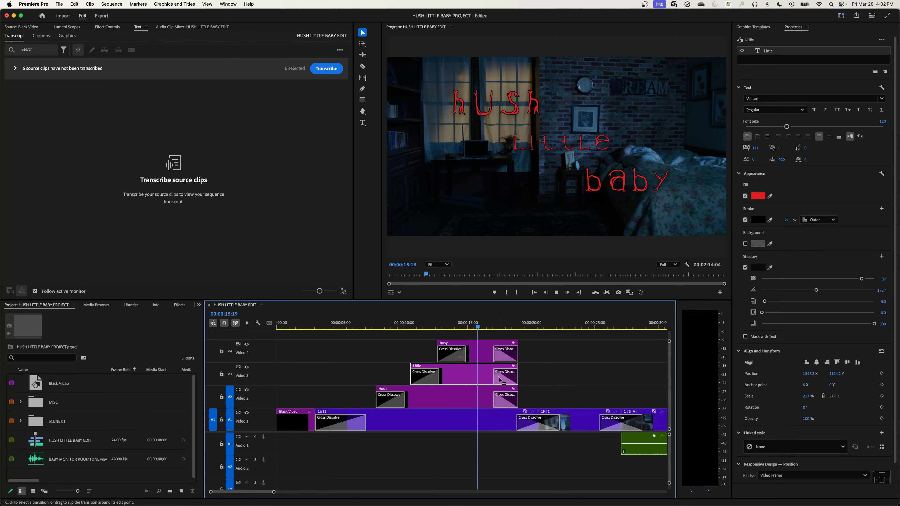
key("space")
Step: Move Little to start at about 00:00:09:10 and Baby at 00:00:11:00, ending all three title clips together at about 00:00:17
left_click_drag(464, 380, 446, 378)
key("space")
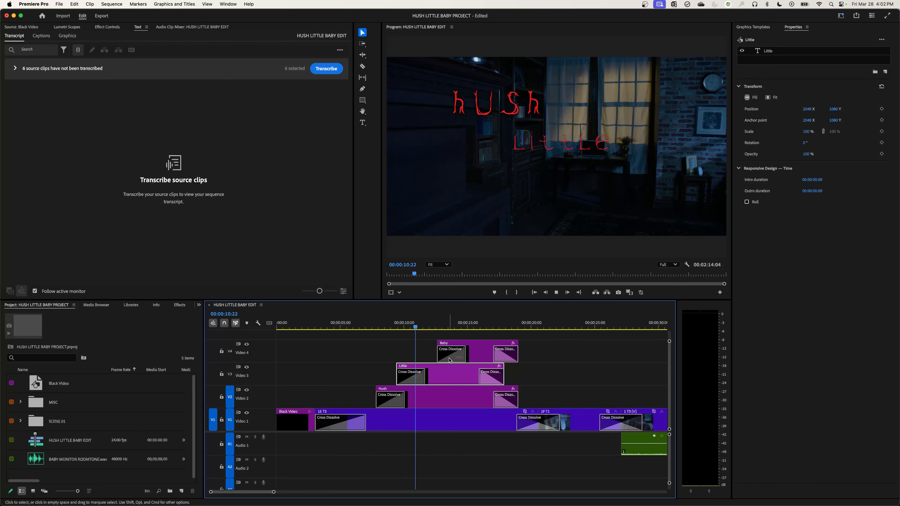
left_click_drag(481, 352, 497, 391)
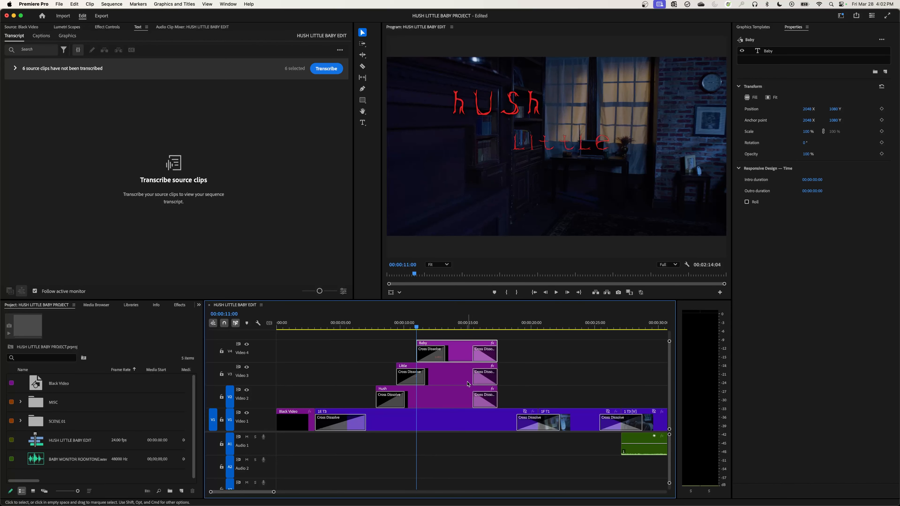
Step: Play the titles, trim all three clips to end at 00:00:16:05, and play them again
left_click(377, 324)
key("space")
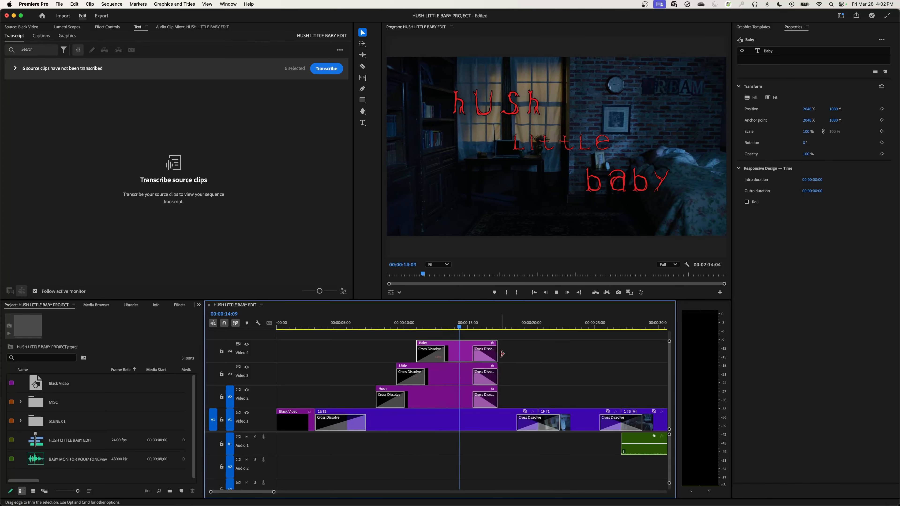
key("space")
mouse_move(499, 344)
left_mouse_down()
mouse_move(487, 345)
mouse_move(480, 399)
mouse_move(493, 349)
mouse_move(483, 350)
left_mouse_up()
key("super+z")
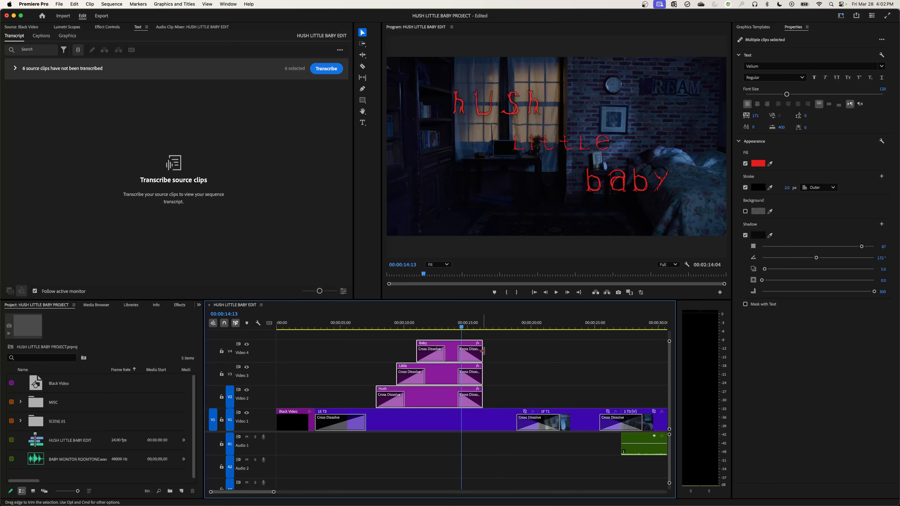
left_click(393, 326)
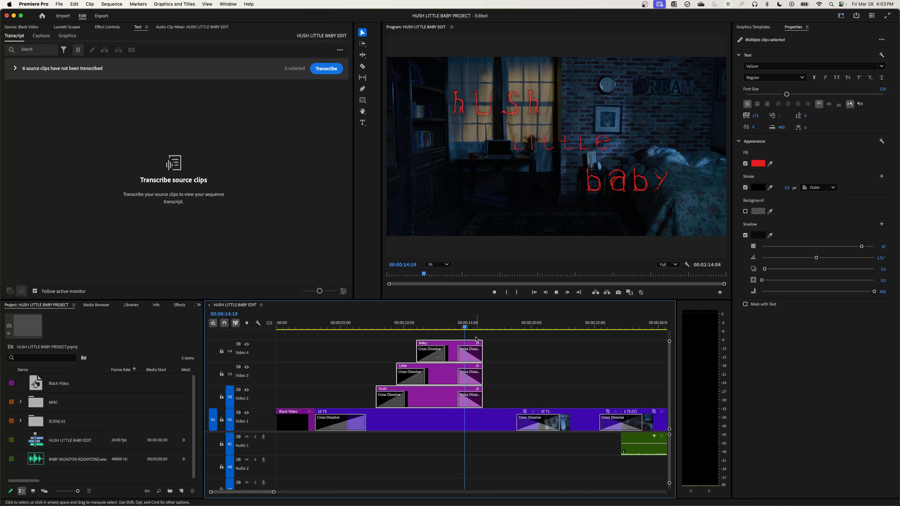
key("space")
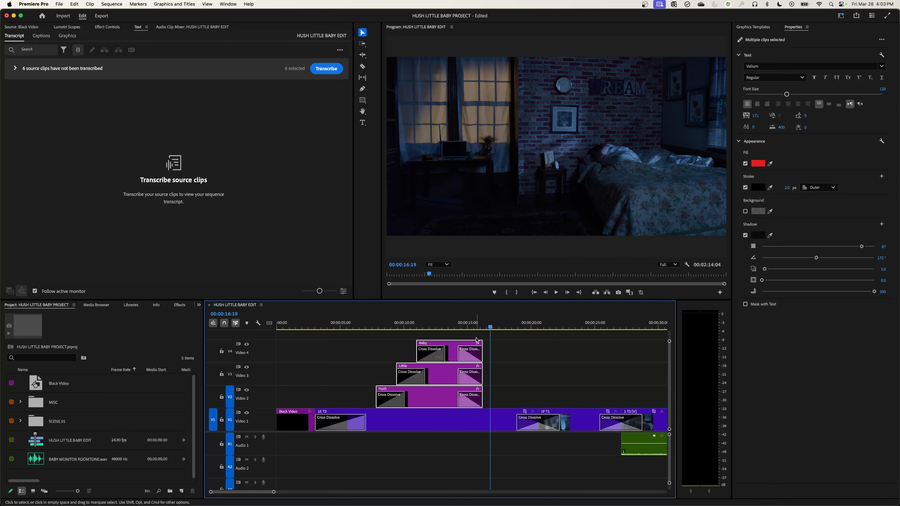
Step: Extend only the Baby clip's end to about 00:00:18 and play the fade-outs from about 00:00:14
left_click(489, 345)
left_click_drag(481, 346, 507, 346)
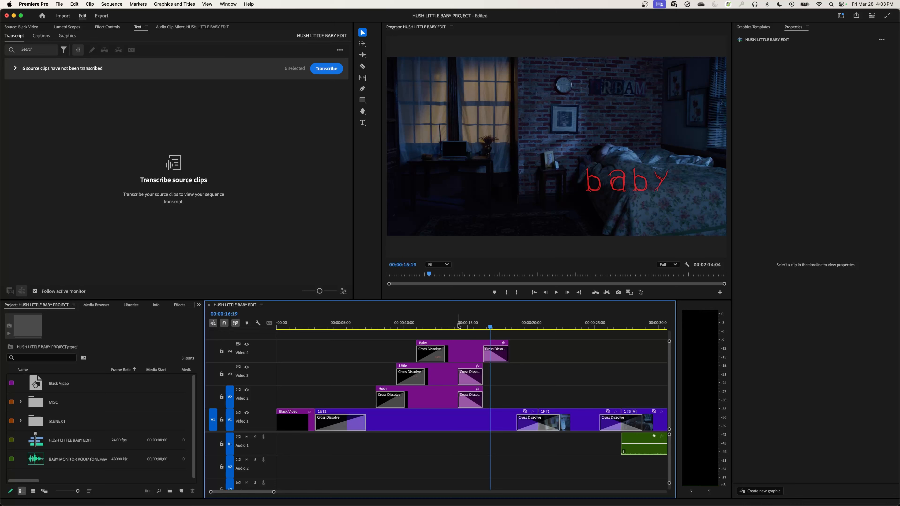
left_click(452, 325)
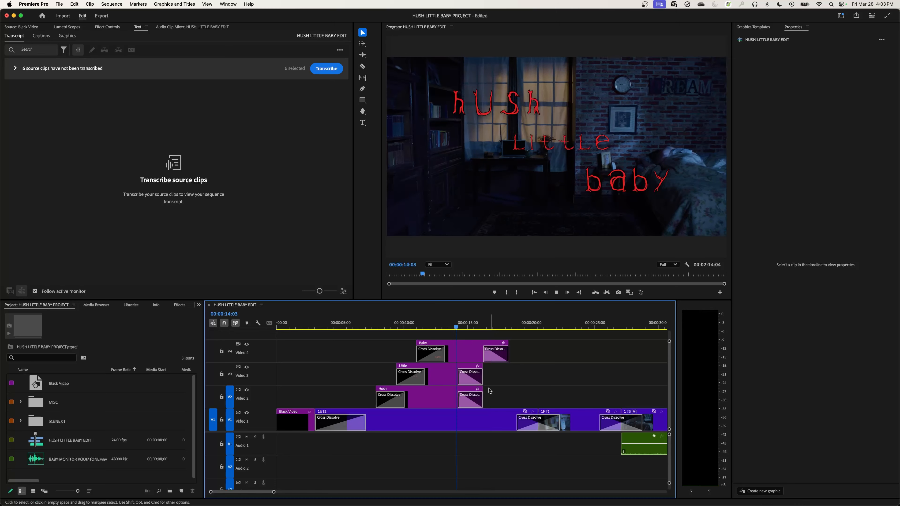
key("space")
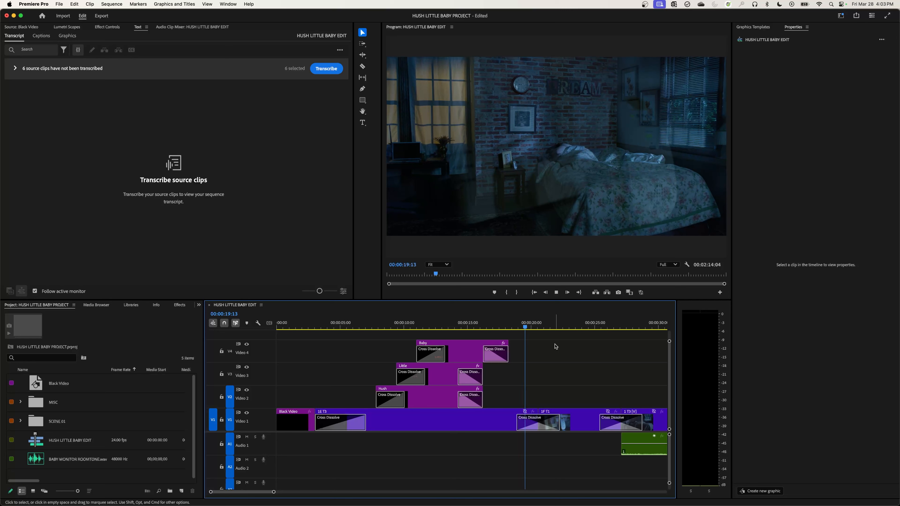
key("space")
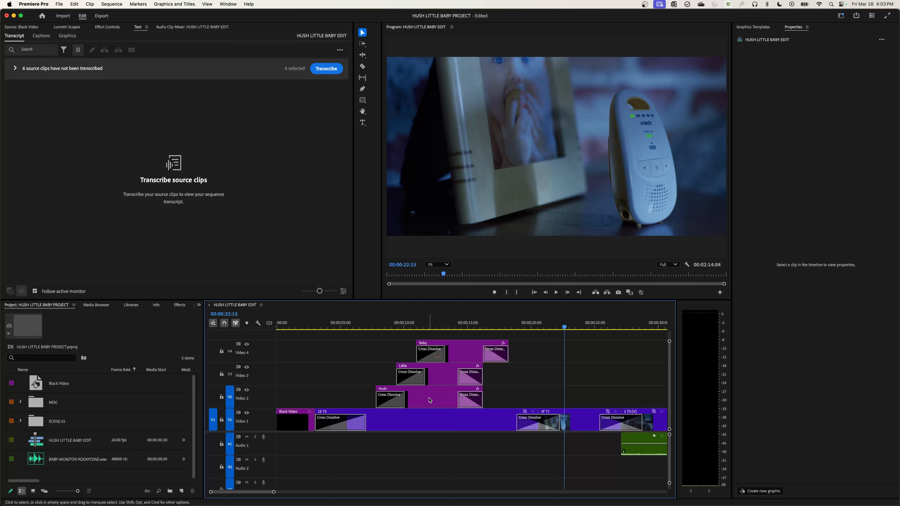
Step: Replace the Black Video clip at the sequence's end with a copy of the Hush clip on Video 2, starting at 00:02:09:03
left_click(436, 401)
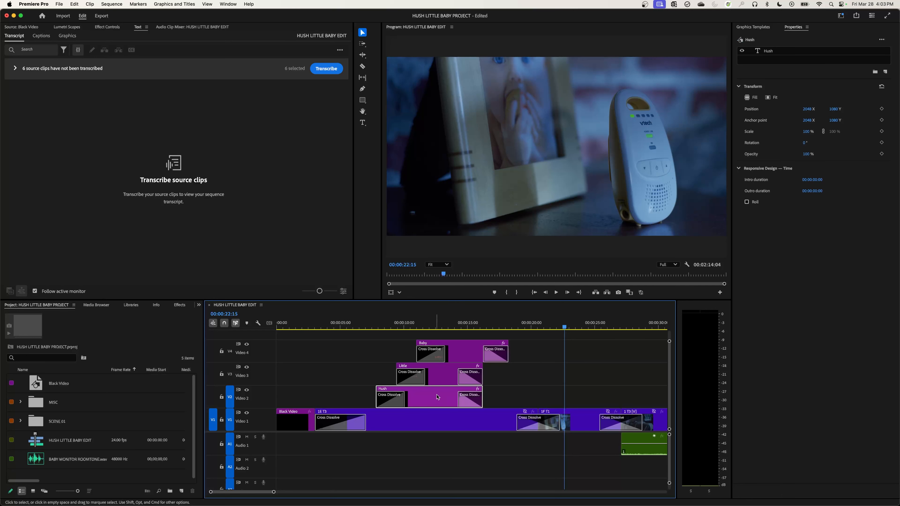
left_click_drag(439, 391, 439, 389)
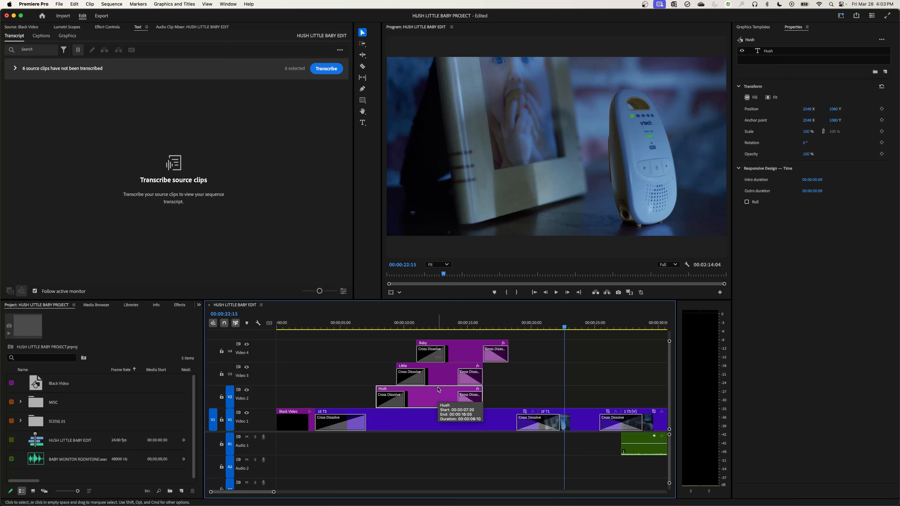
key("End")
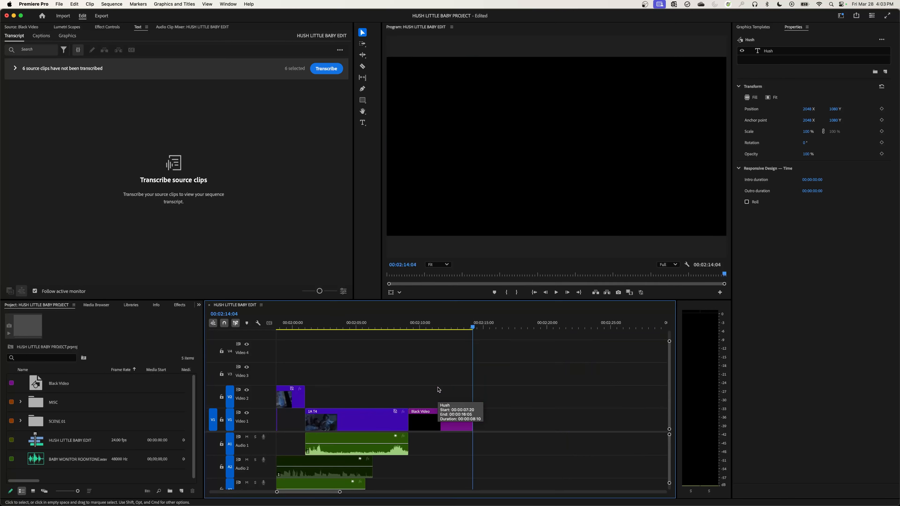
key("Up")
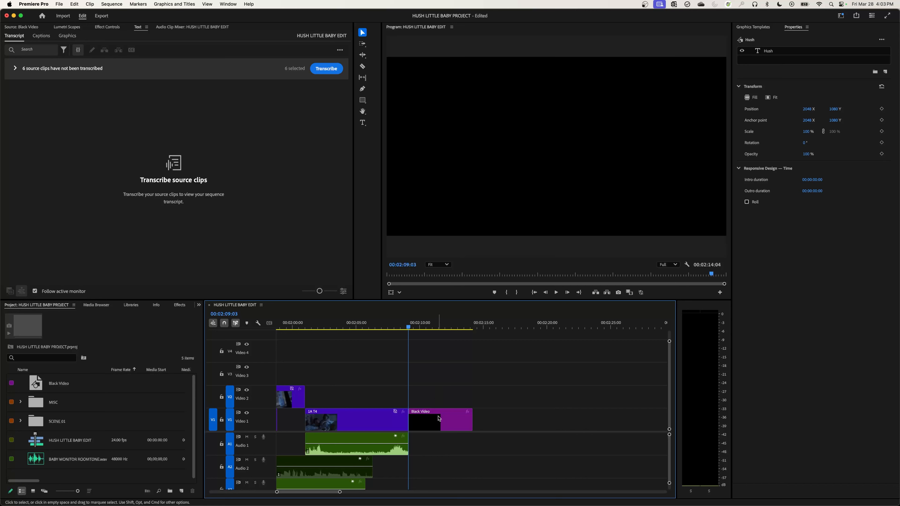
left_click(457, 421)
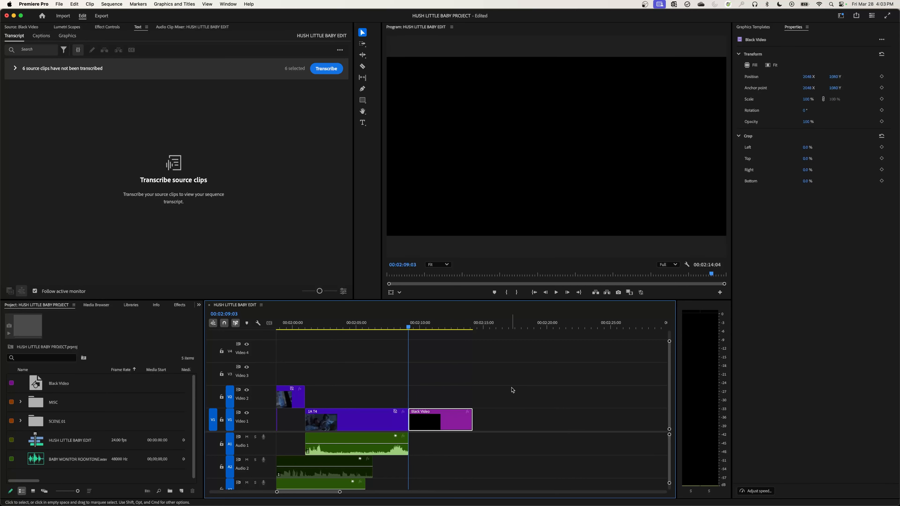
key("Delete")
key("super+v")
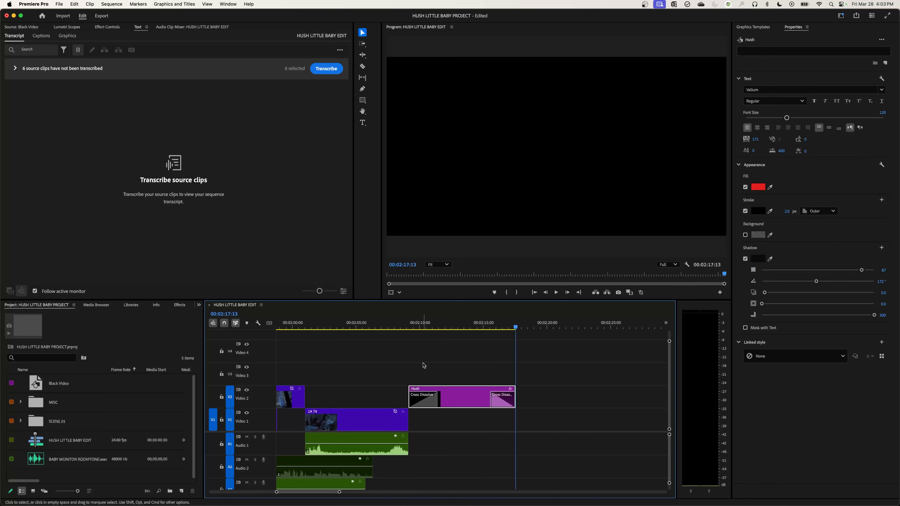
Step: Park the playhead at 00:02:12:17 and delete both cross dissolves from the pasted Hush clip
left_click(454, 367)
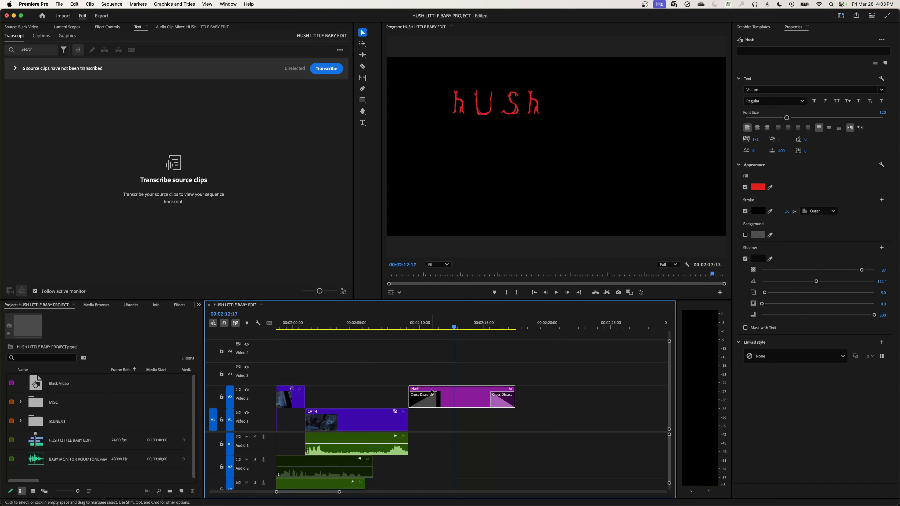
left_click(431, 374)
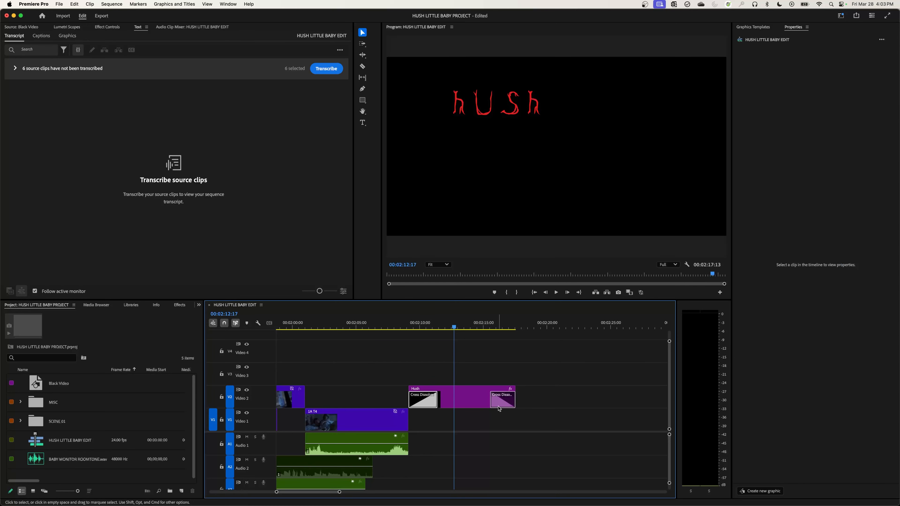
key("Delete")
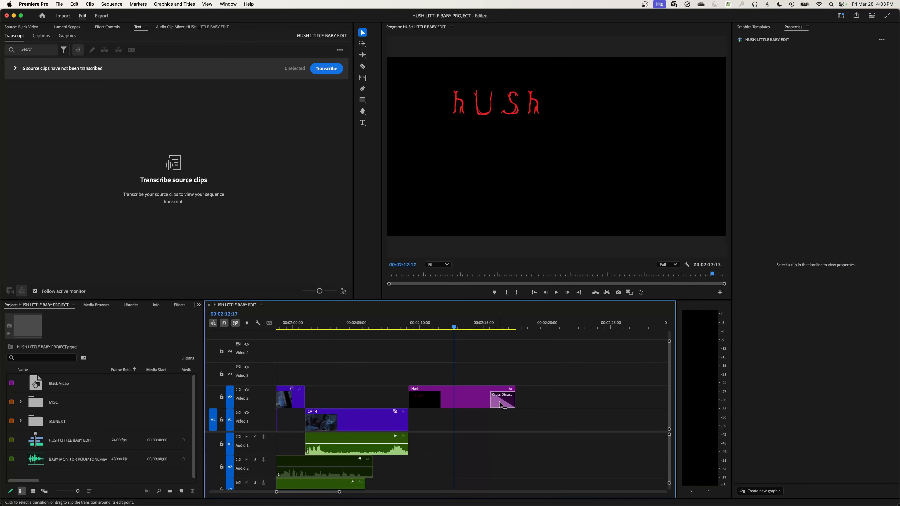
key("Delete")
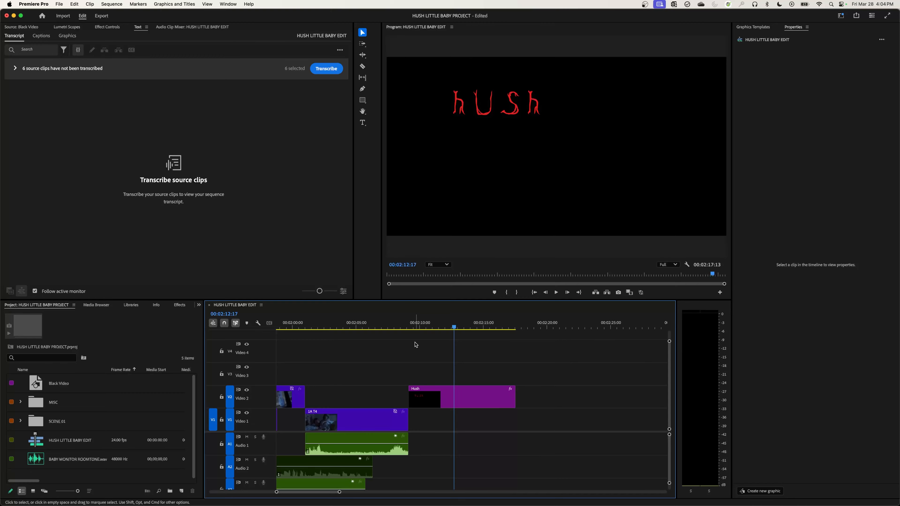
Step: Scale the pasted Hush title's text down slightly
left_click(448, 397)
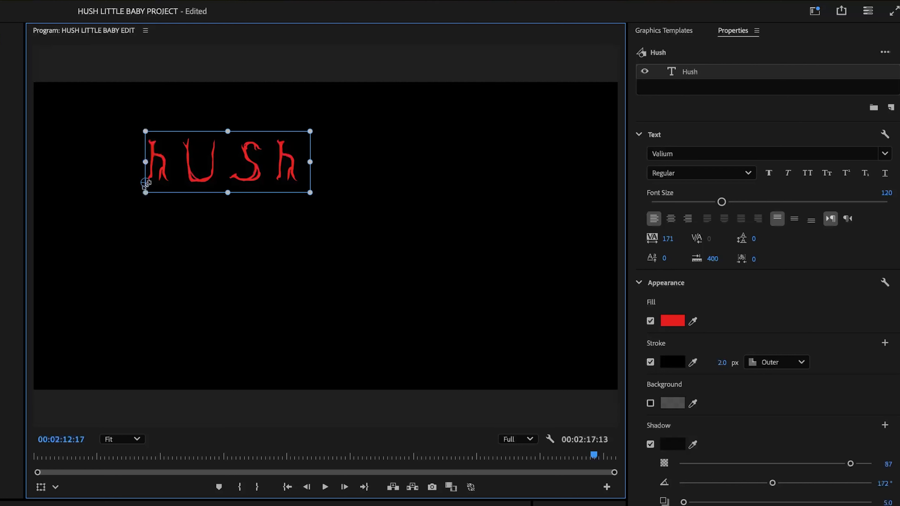
left_click_drag(313, 134, 300, 161)
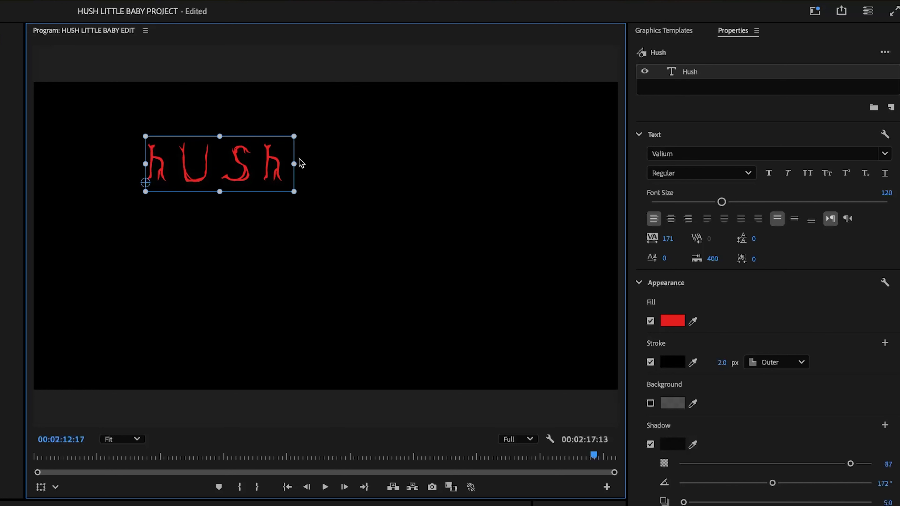
double_click(247, 171)
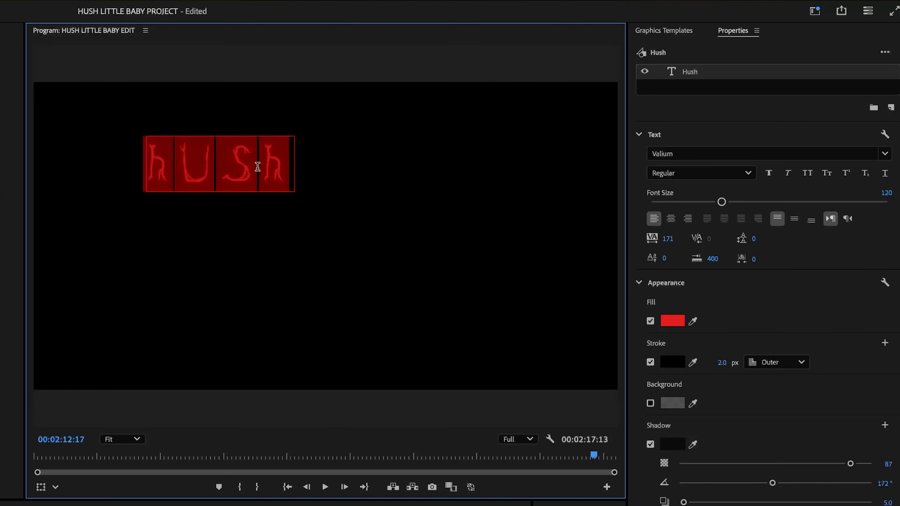
left_click(670, 219)
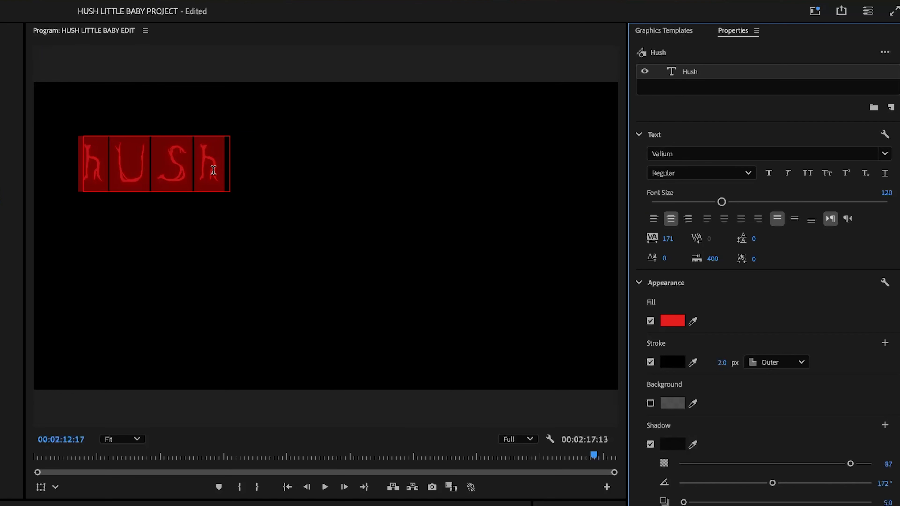
left_click(213, 171)
key("Return")
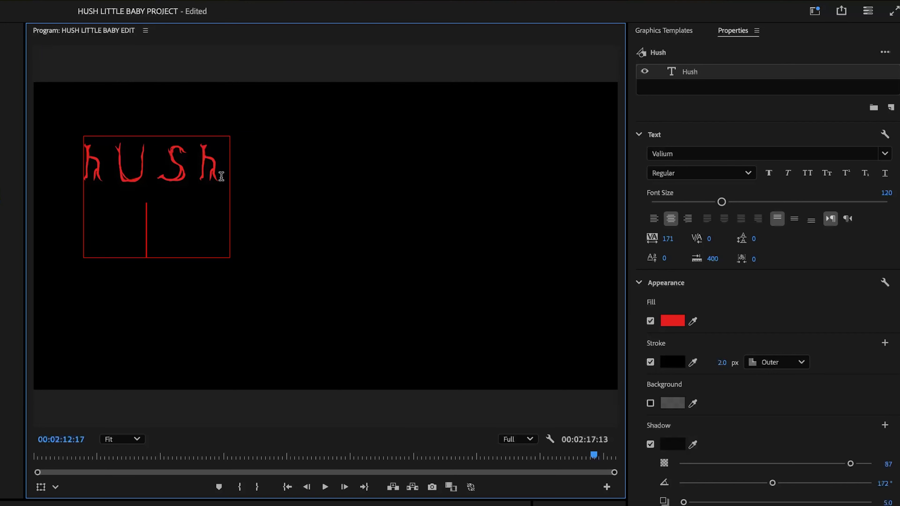
type("ltittl")
key("BackSpace")
key("BackSpace")
key("BackSpace")
key("BackSpace")
key("BackSpace")
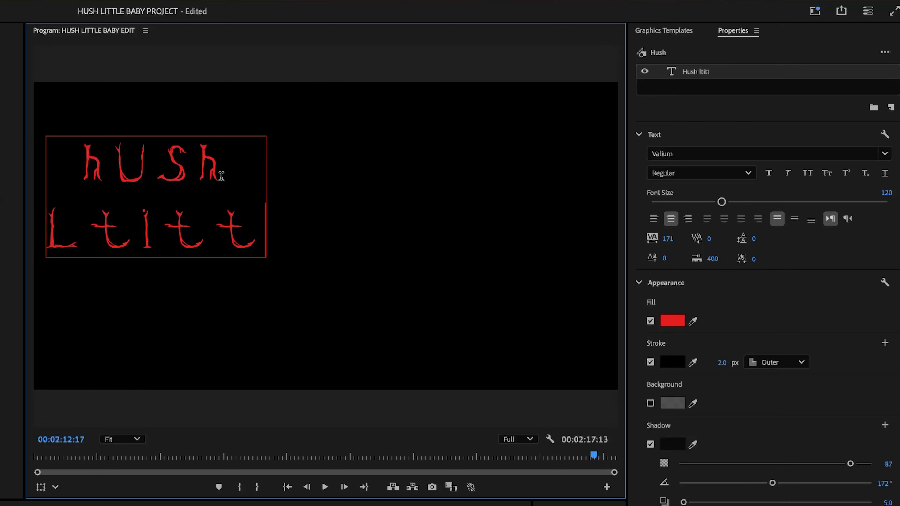
type("u")
key("BackSpace")
type("ittle")
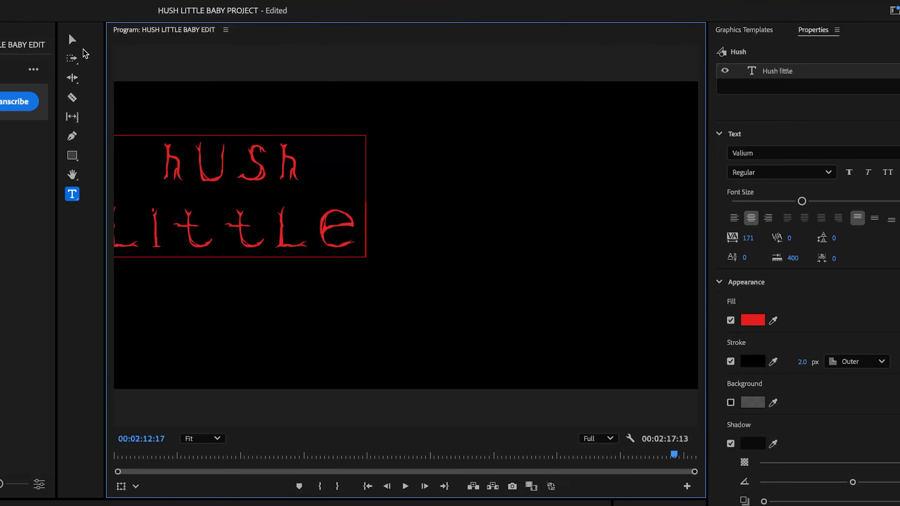
left_click(72, 40)
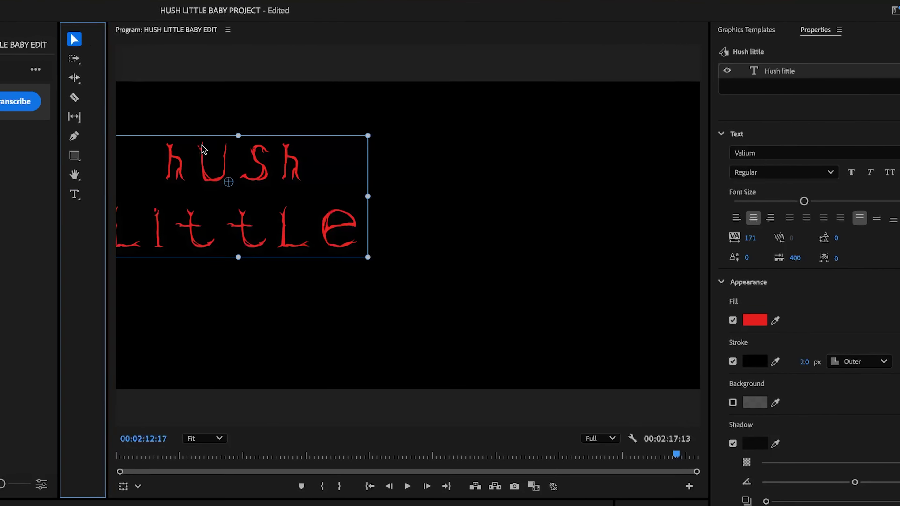
left_click_drag(219, 156, 370, 168)
key("super+z")
key("super+z")
key("super+z")
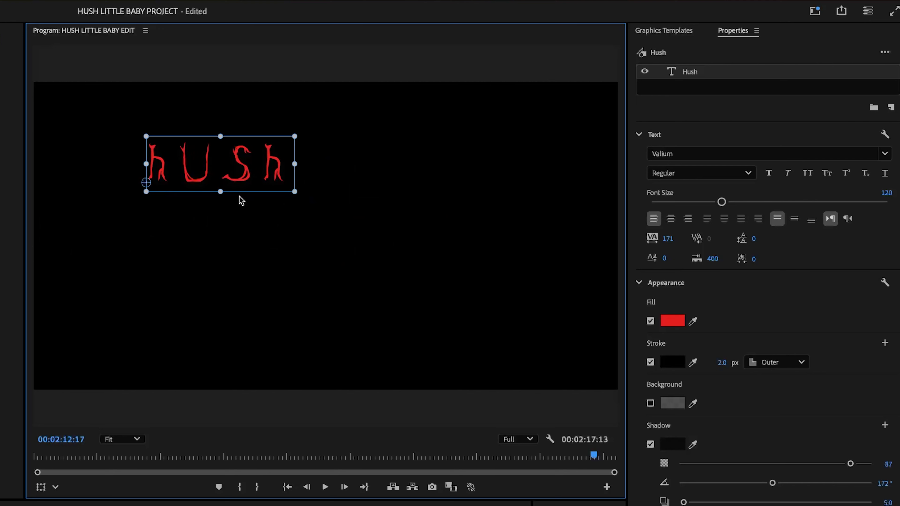
Step: Add "little" and "baby" as second and third lines below "Hush" in the title text
double_click(277, 164)
left_click(289, 167)
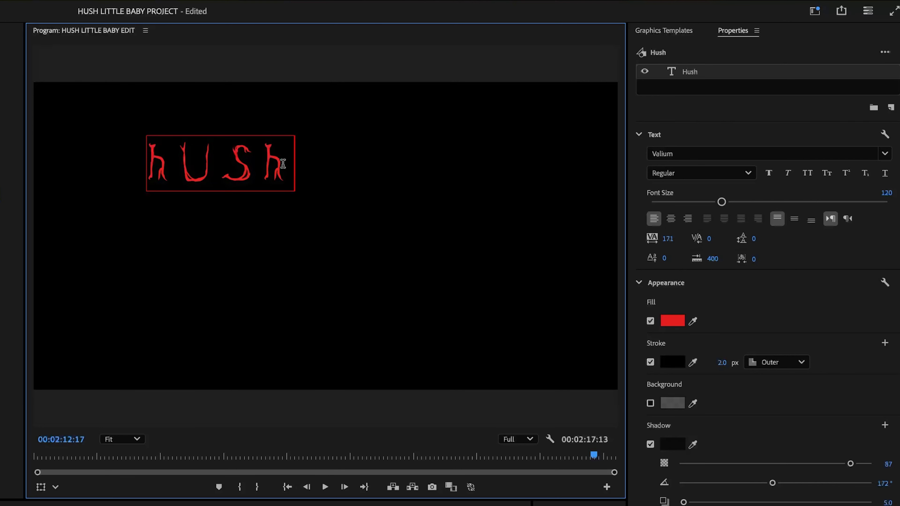
double_click(268, 161)
key("Return")
type("little")
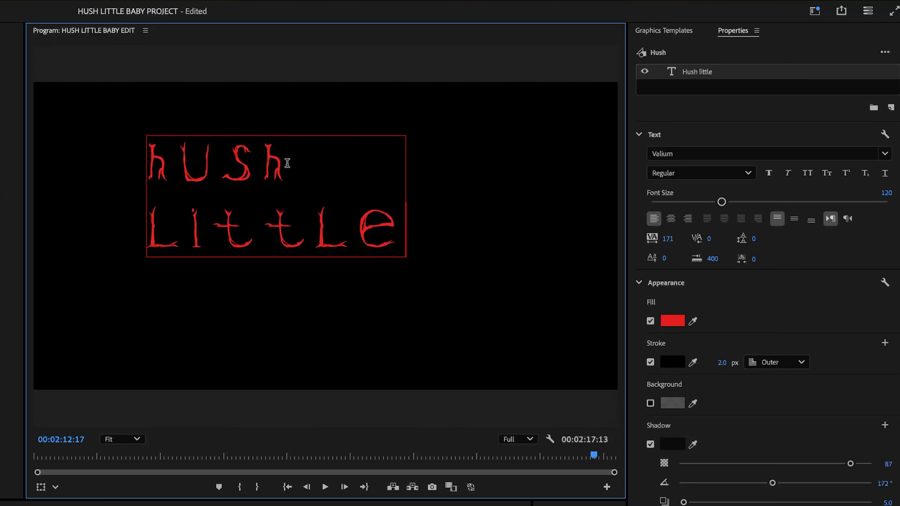
key("Return")
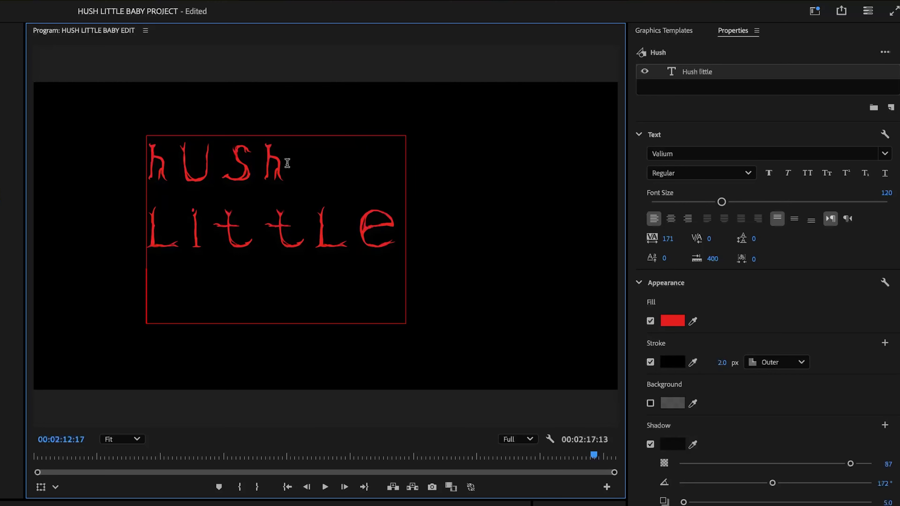
type("baby")
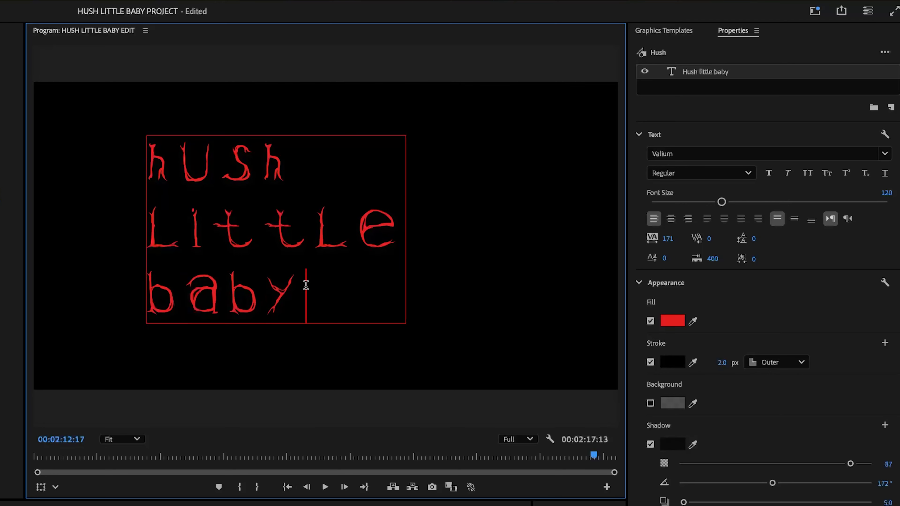
Step: Center-align all three lines of the title text and finish the text editing
key("ctrl+a")
left_click(697, 219)
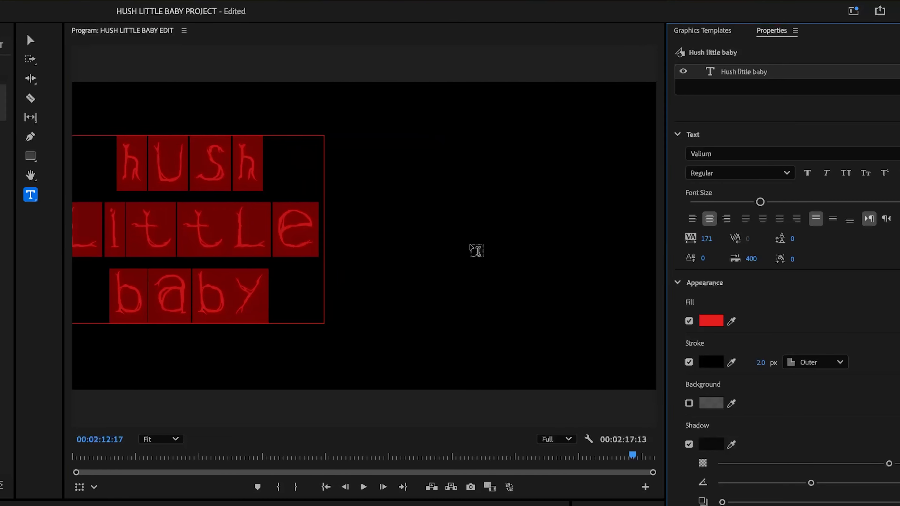
key("Escape")
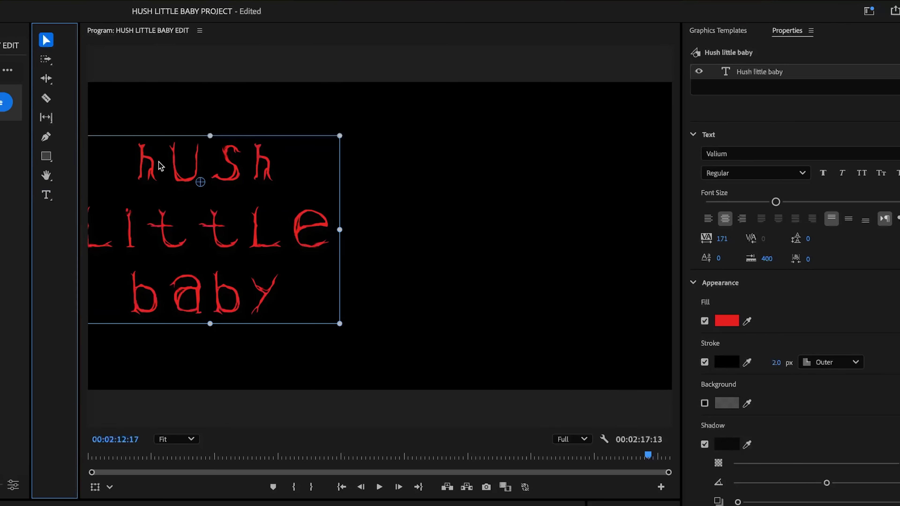
Step: Center the title text layer horizontally and vertically in the frame using the alignment options
left_click_drag(160, 166, 293, 161)
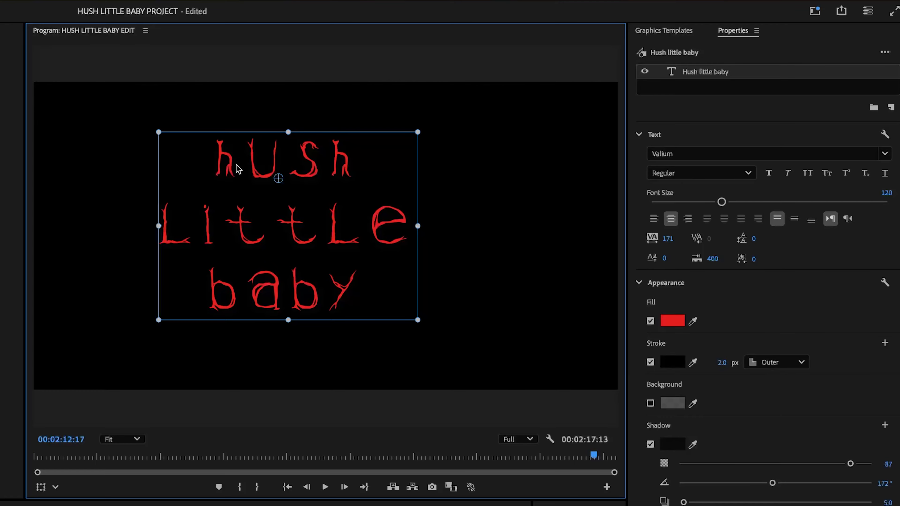
left_click_drag(236, 168, 265, 169)
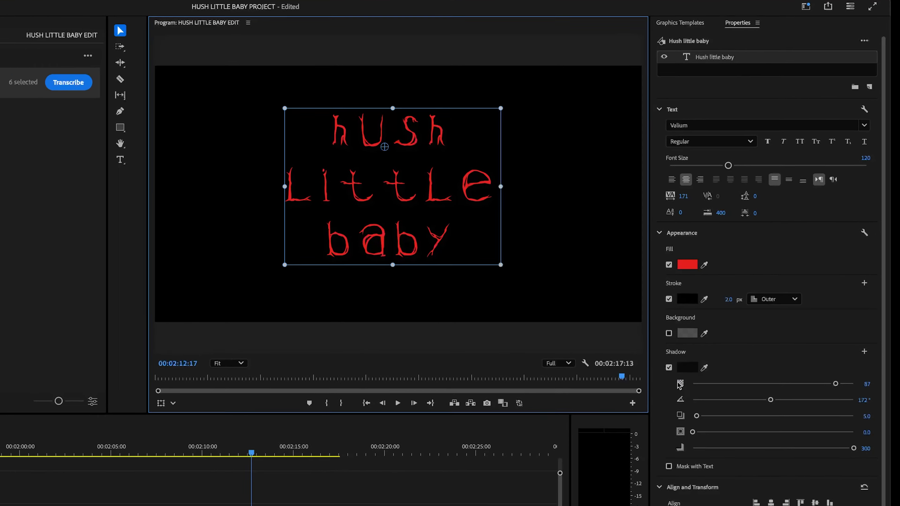
scroll(744, 407, "down", 2)
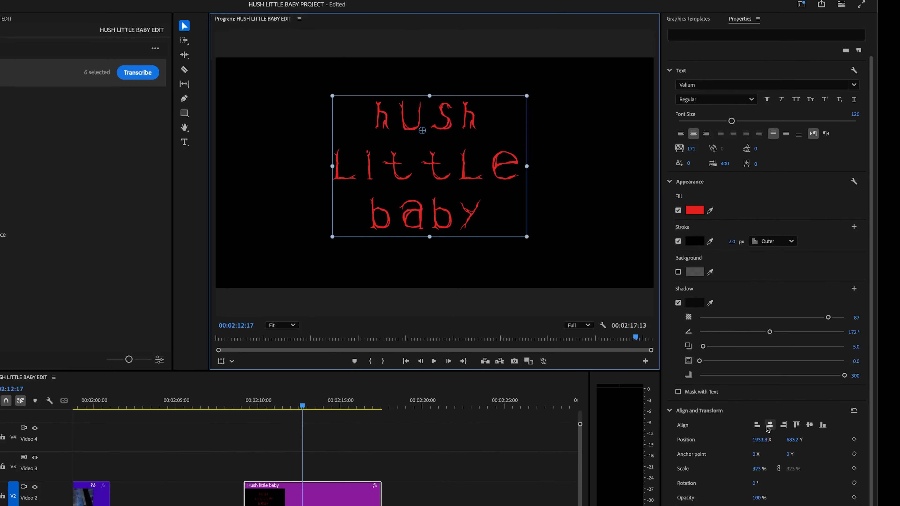
left_click_drag(379, 131, 293, 155)
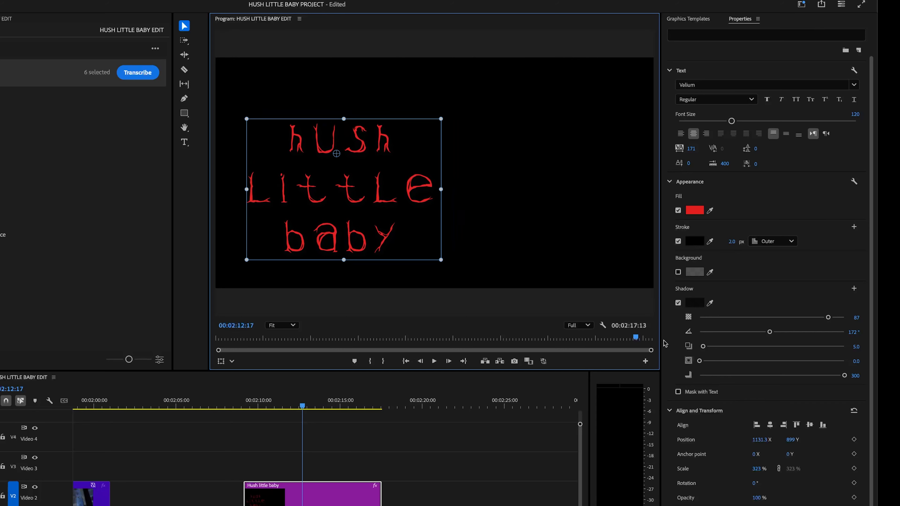
left_click(770, 425)
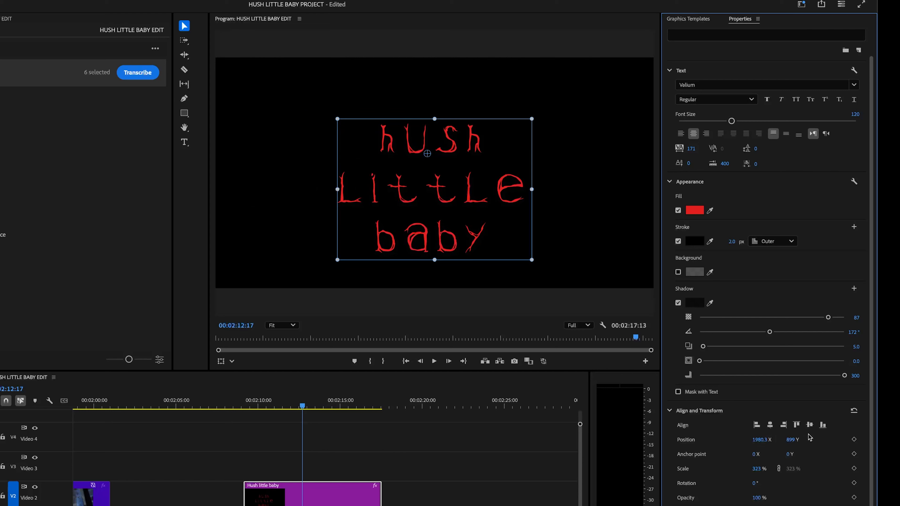
left_click(810, 426)
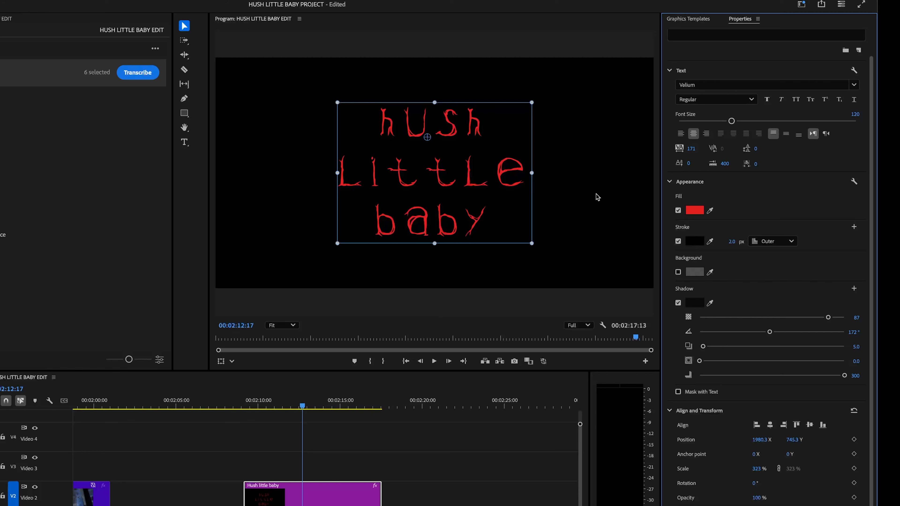
Step: Shift the title clip on Video 2 slightly later and apply the default cross dissolve to both of its ends
left_click(369, 431)
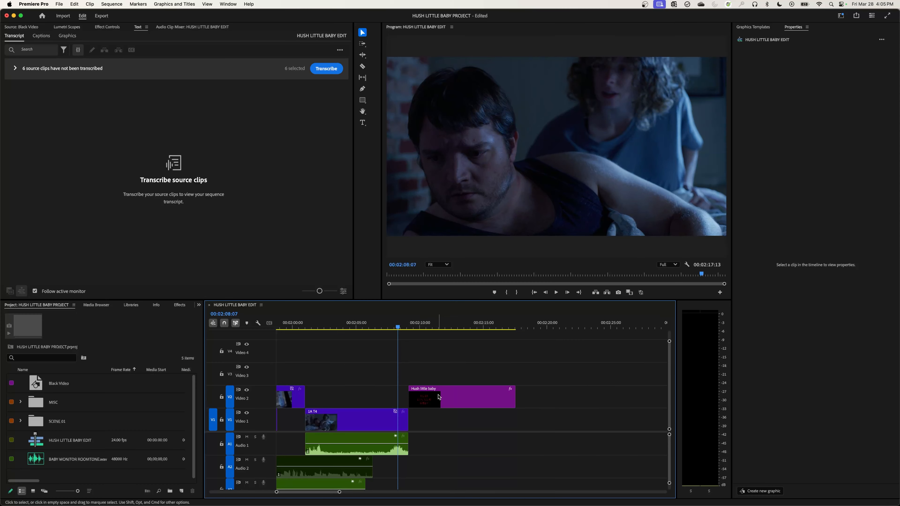
left_click(438, 397)
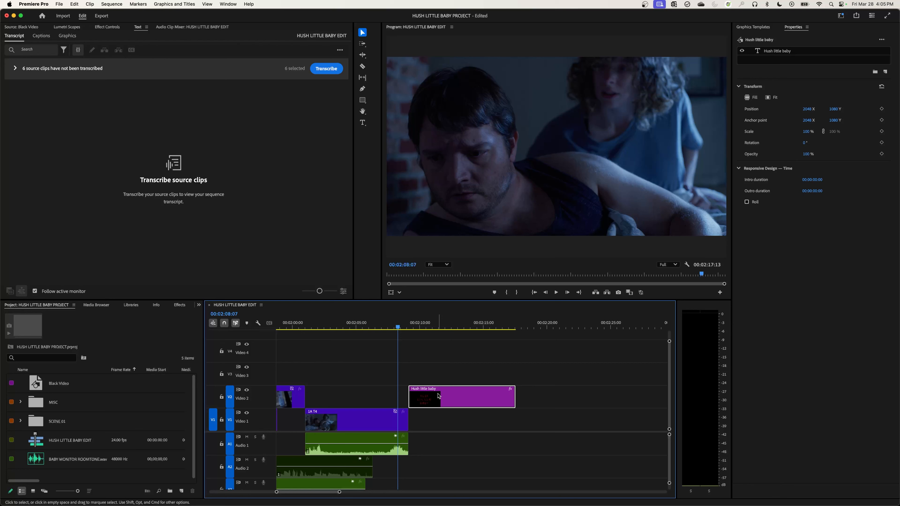
left_click_drag(439, 396, 447, 393)
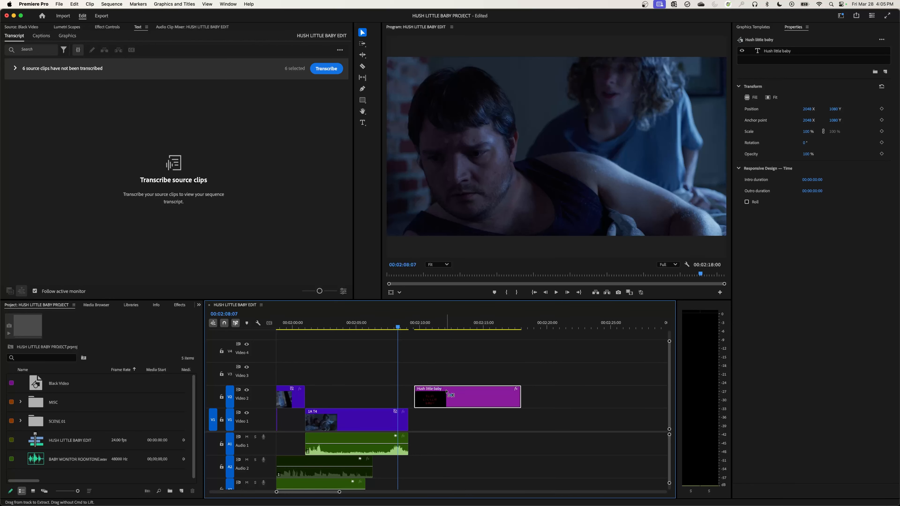
key("super+d")
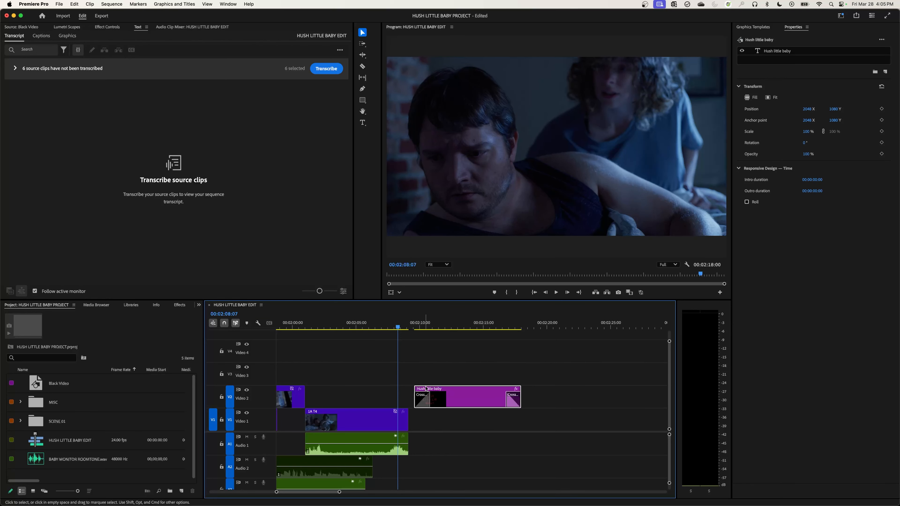
Step: Play the gap before the title and move the title clip so it starts at 00:02:11:04
left_click_drag(437, 397, 444, 395)
left_click_drag(410, 325, 393, 331)
key("space")
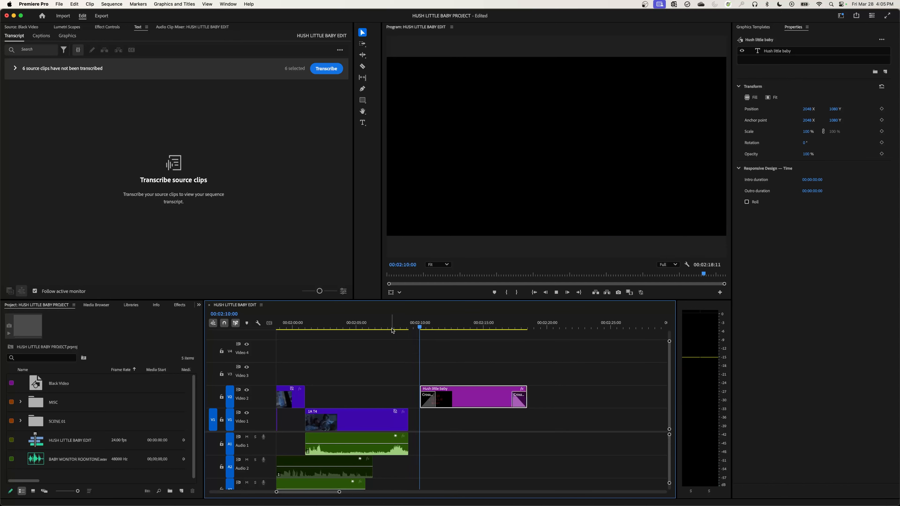
left_click_drag(467, 397, 482, 400)
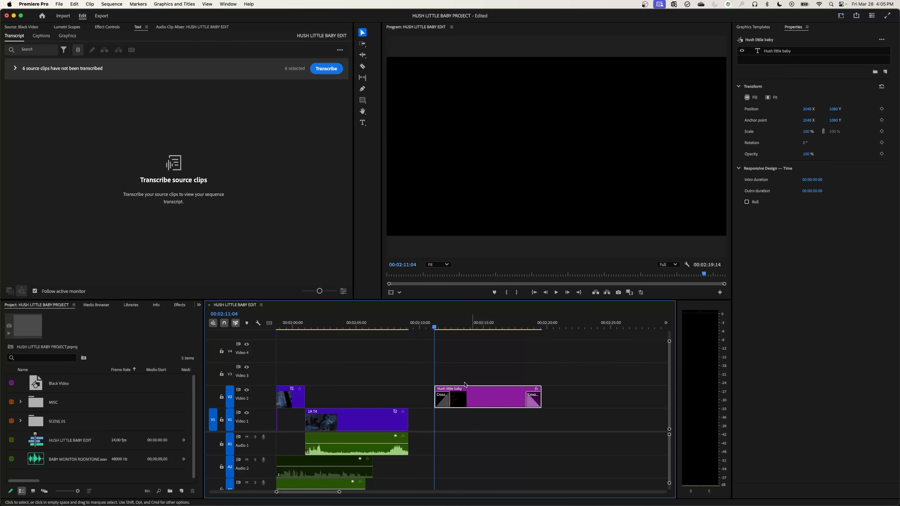
Step: Play through the title's fade-in and trim the end of the title clip to 00:02:15:11
left_click(395, 326)
key("space")
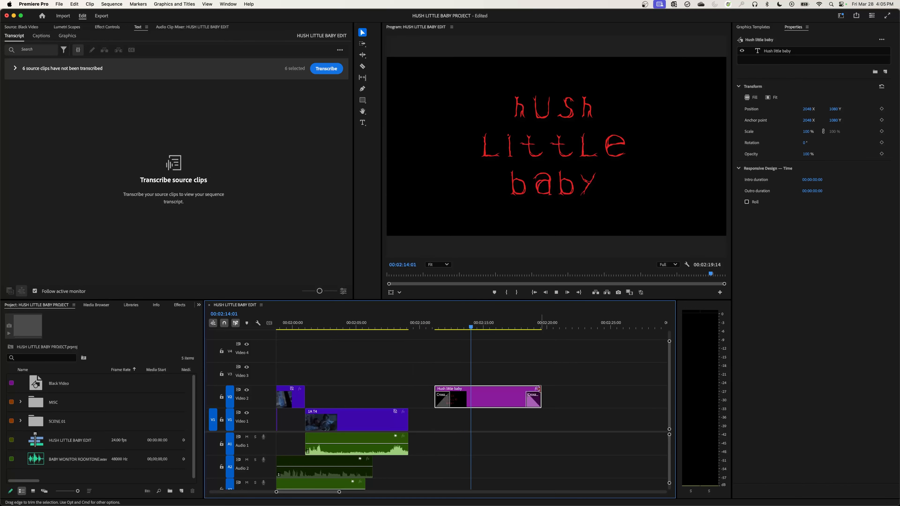
left_click_drag(538, 389, 488, 394)
key("space")
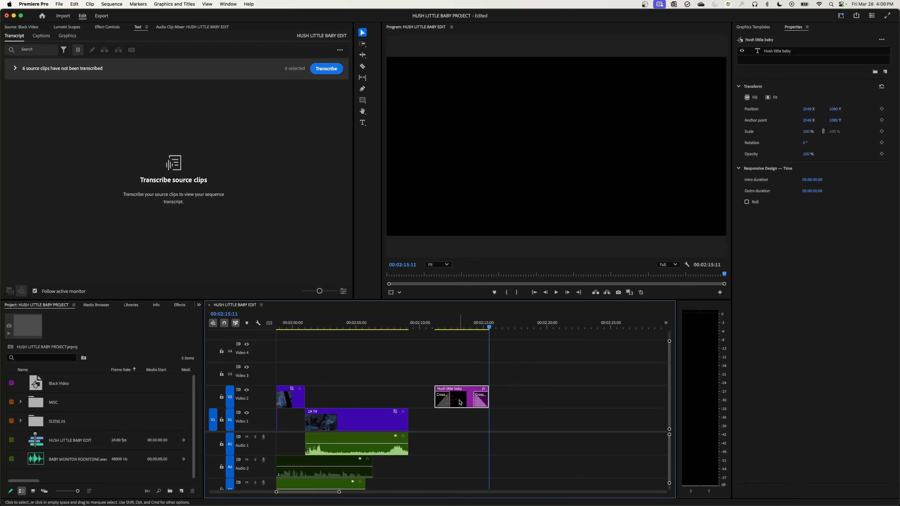
Step: Duplicate the title clip after the original on Video 2, select the copy and place the playhead over it at 00:02:17:13
left_click_drag(458, 397, 522, 399)
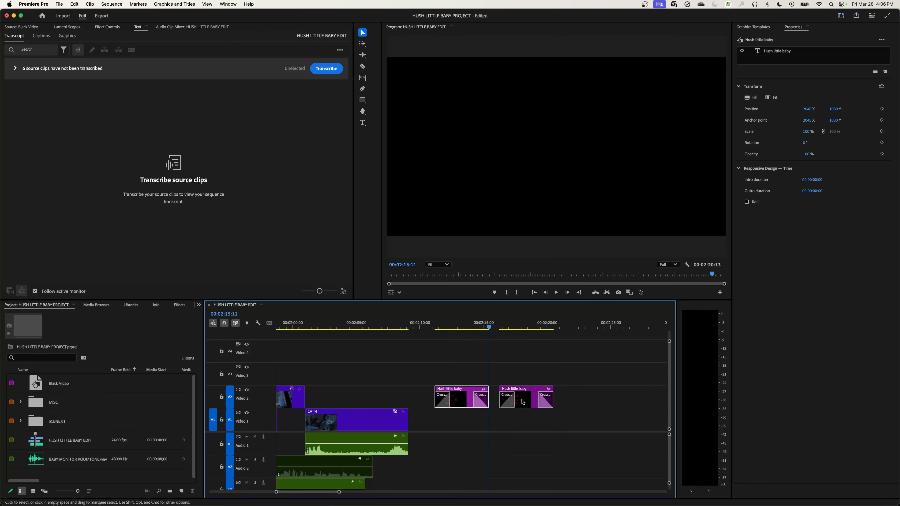
left_click(522, 401)
left_click_drag(511, 328, 516, 329)
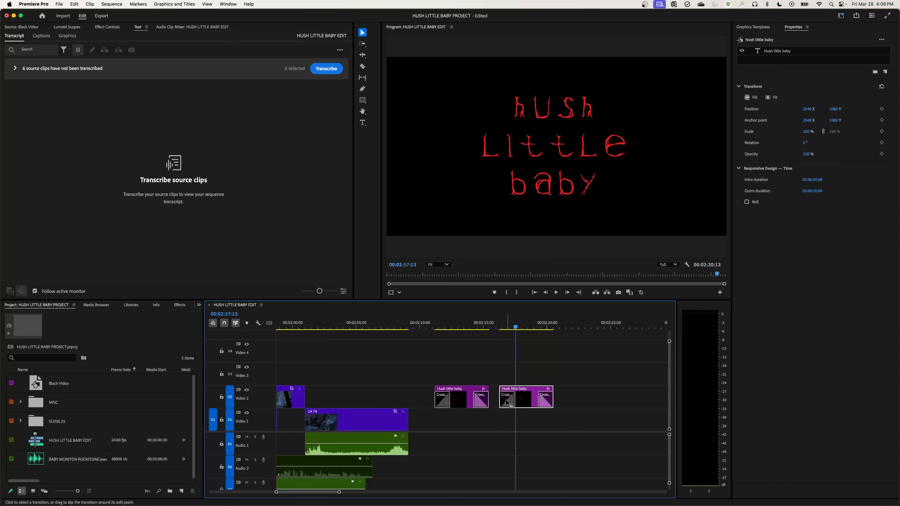
Step: Remove the cross dissolves from both ends of the copied title clip and butt it against the end of the original
left_click(506, 402)
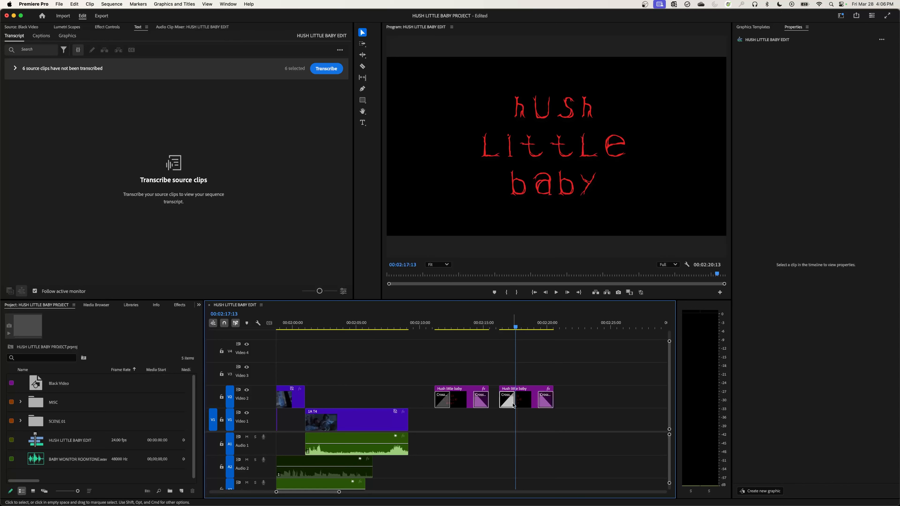
key("Delete")
left_click(545, 406)
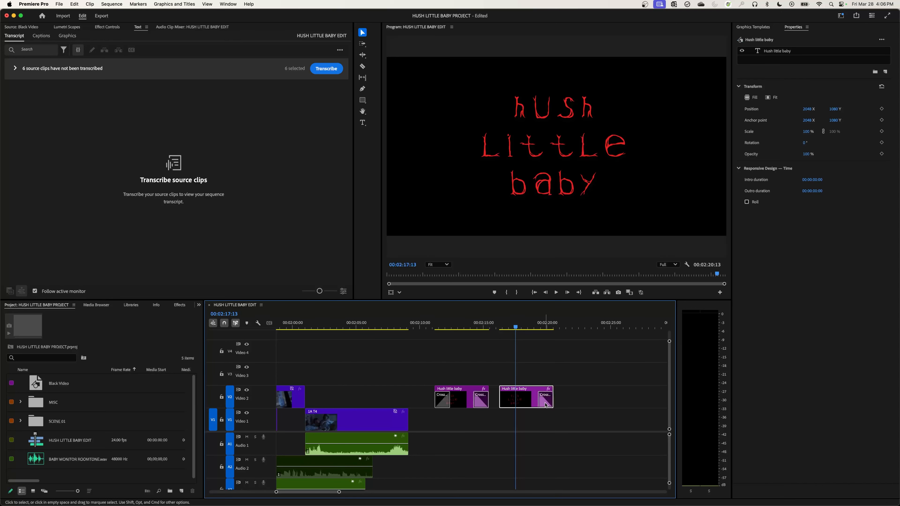
left_click(545, 405)
key("Delete")
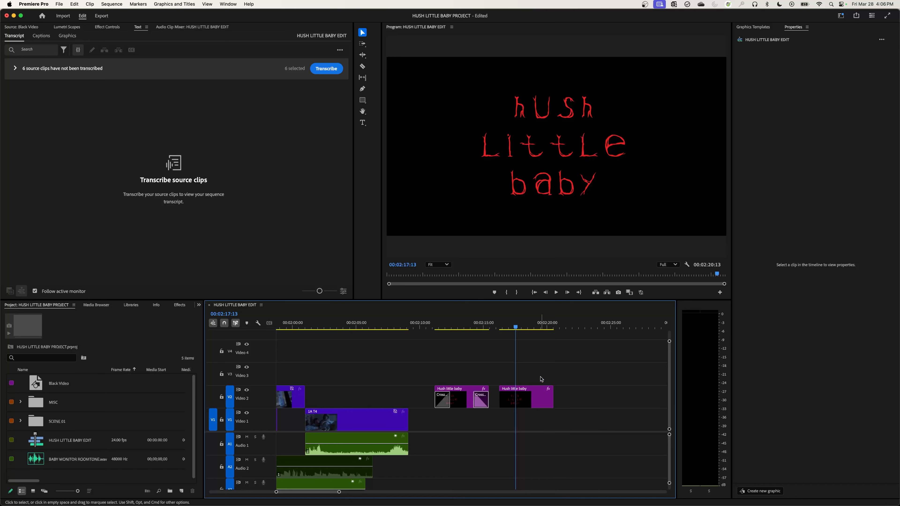
left_click_drag(527, 402, 517, 402)
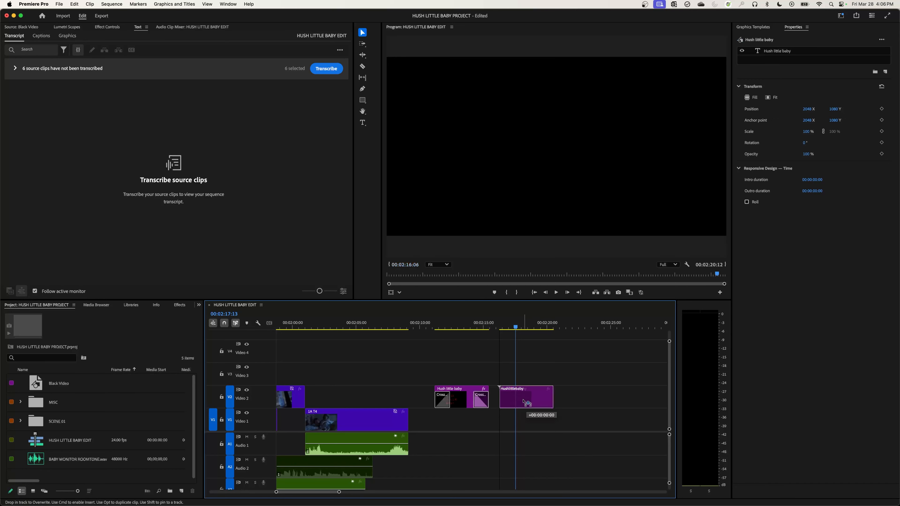
left_click(522, 372)
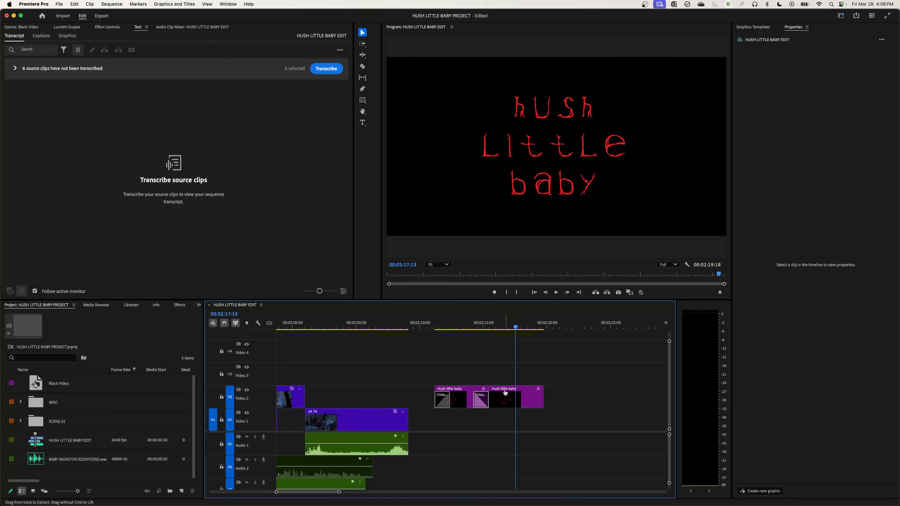
Step: Switch to Excel and bring up the CREDITS spreadsheet
key("super+Tab")
left_click(323, 166)
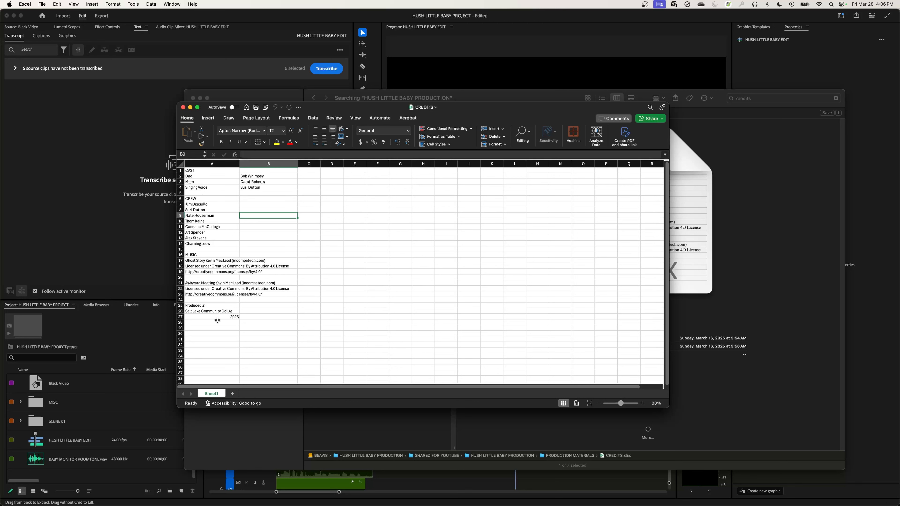
Step: Enter the crew roles beside their names from row 7: Director, Cinematographer, 1st AD, Sound Recordist, 1st AC, Key Grip, Gaffer and Producer
left_click(211, 296)
left_click(209, 312)
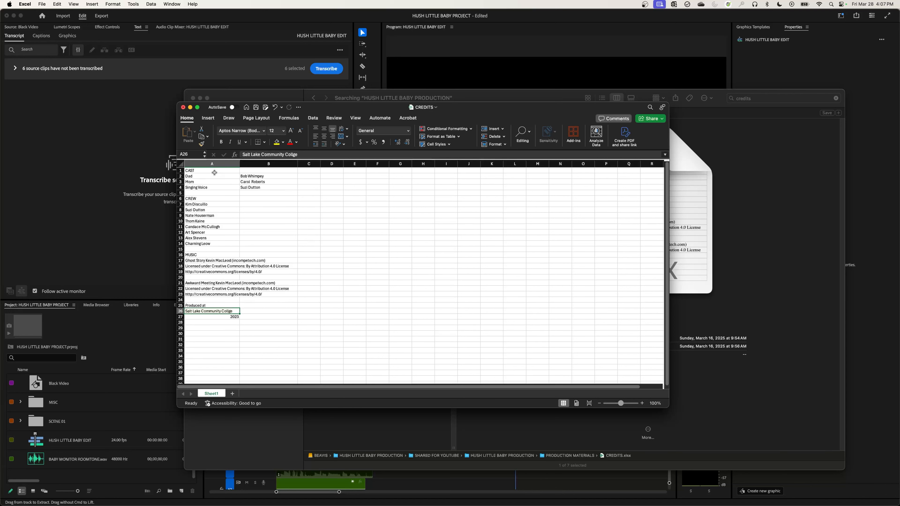
left_click(247, 206)
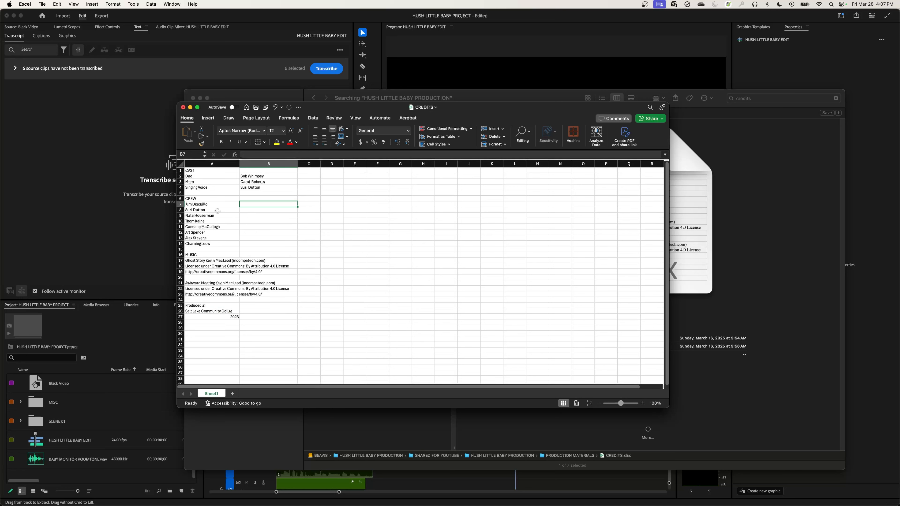
type("Director")
key("Return")
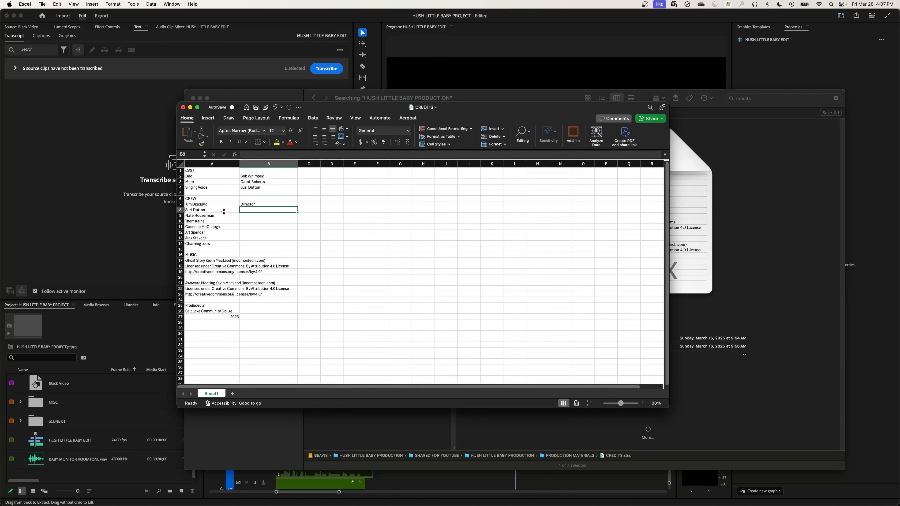
type("Cinematographer")
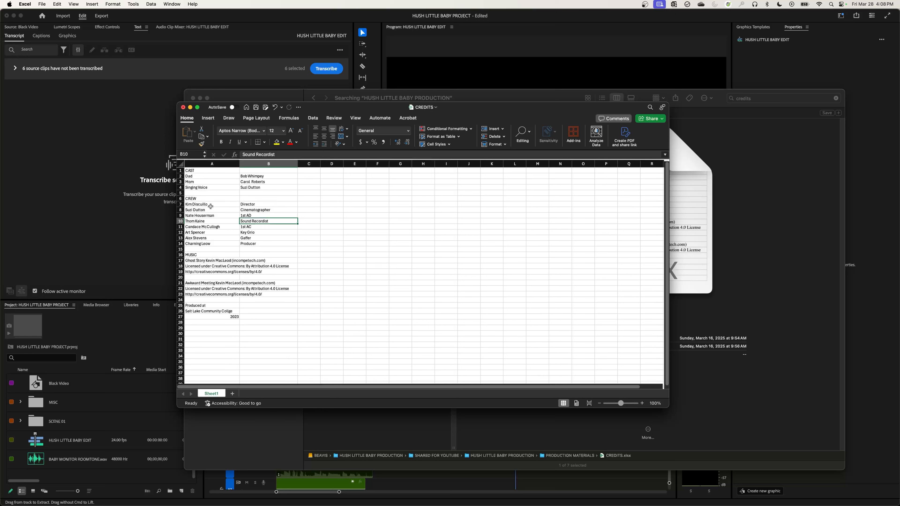
Step: Review the layout of the crew block, the cast roles and the second column of credits in the spreadsheet
left_click_drag(211, 204, 252, 242)
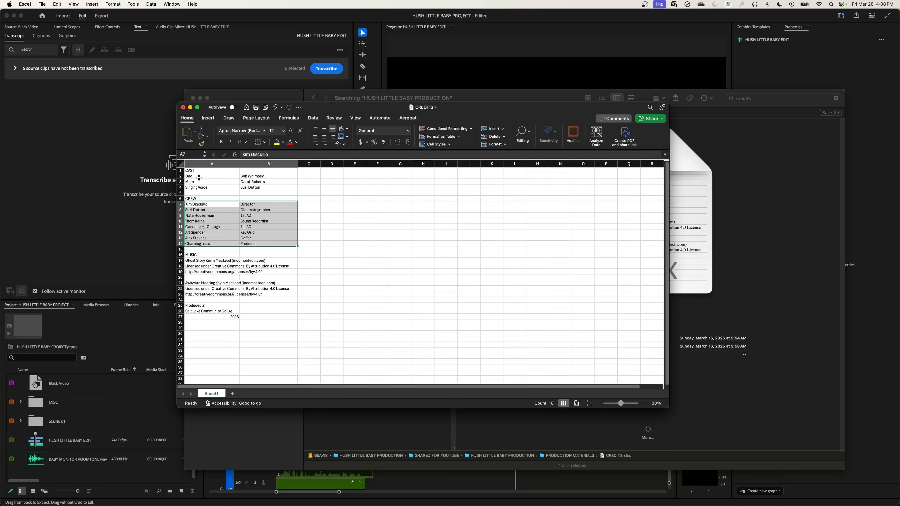
left_click_drag(197, 178, 205, 206)
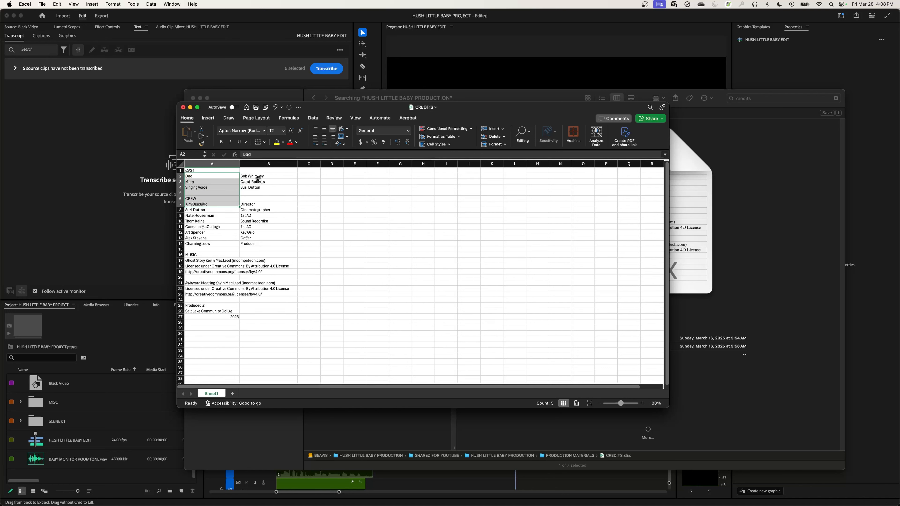
left_click_drag(257, 179, 268, 244)
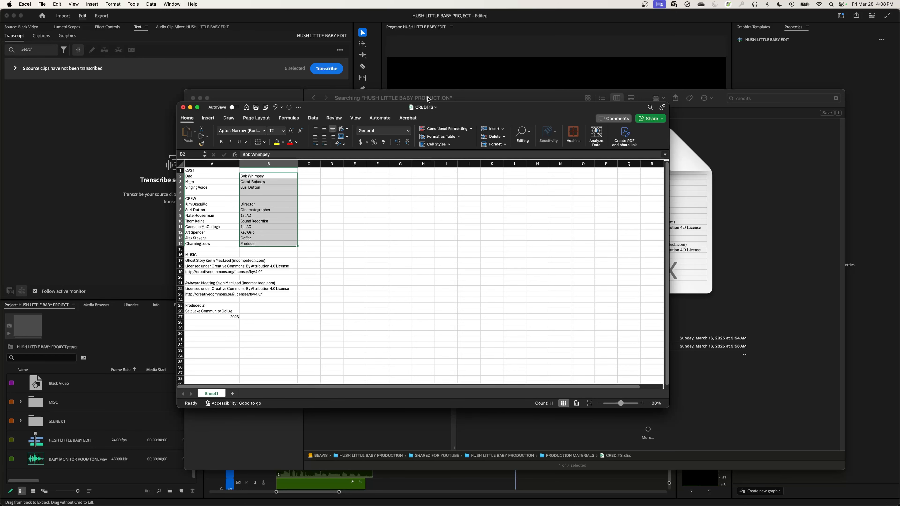
Step: Switch to Premiere Pro, left-align the copied title's text and move it to the left side of the frame, at about 483, 792
left_click(445, 74)
left_click(505, 395)
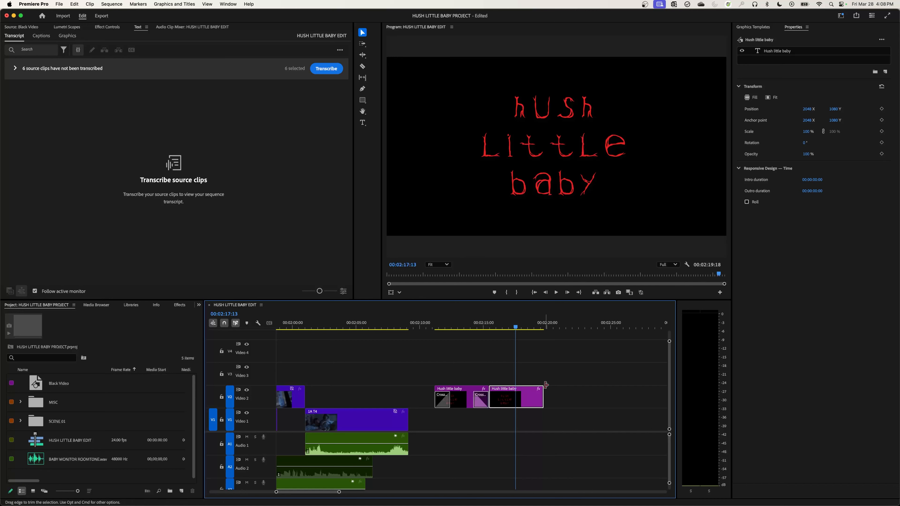
left_click(548, 118)
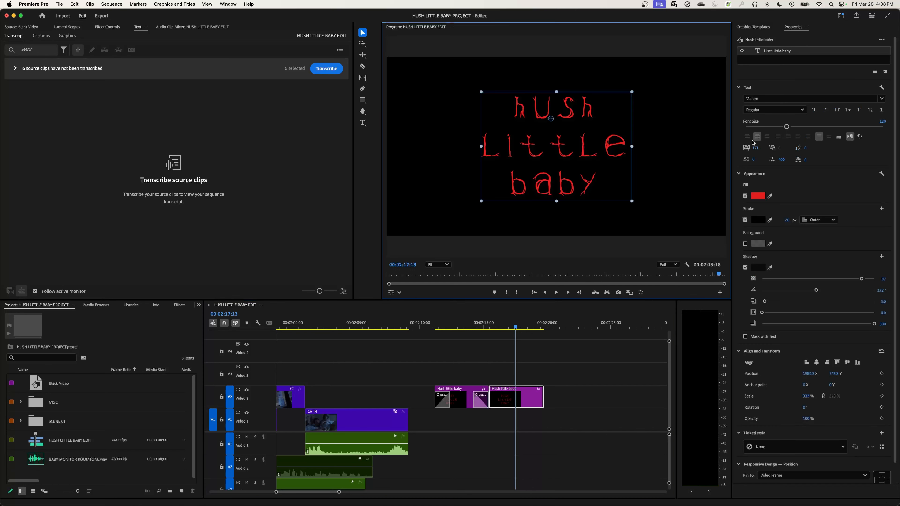
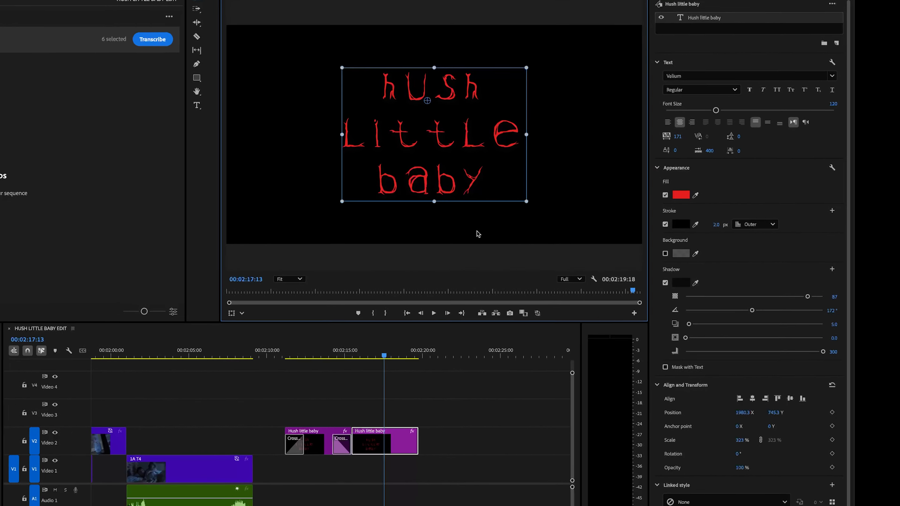
double_click(402, 117)
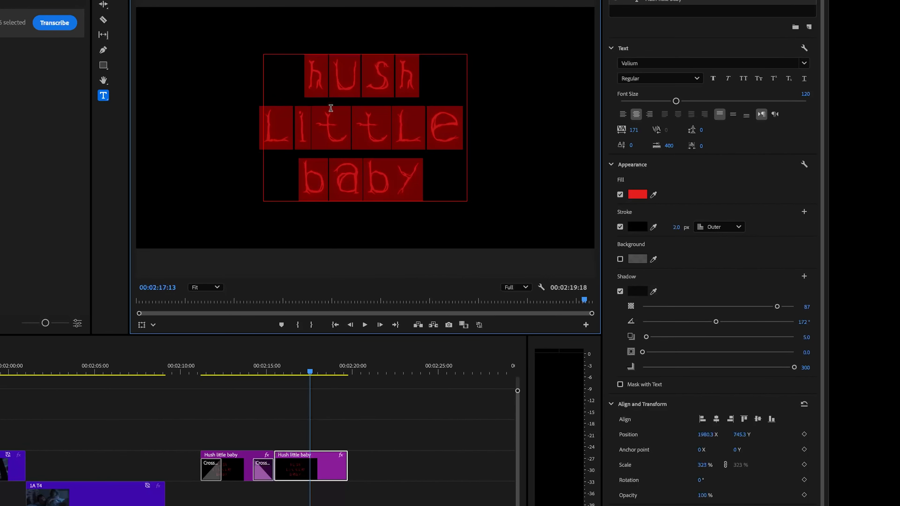
left_click(622, 114)
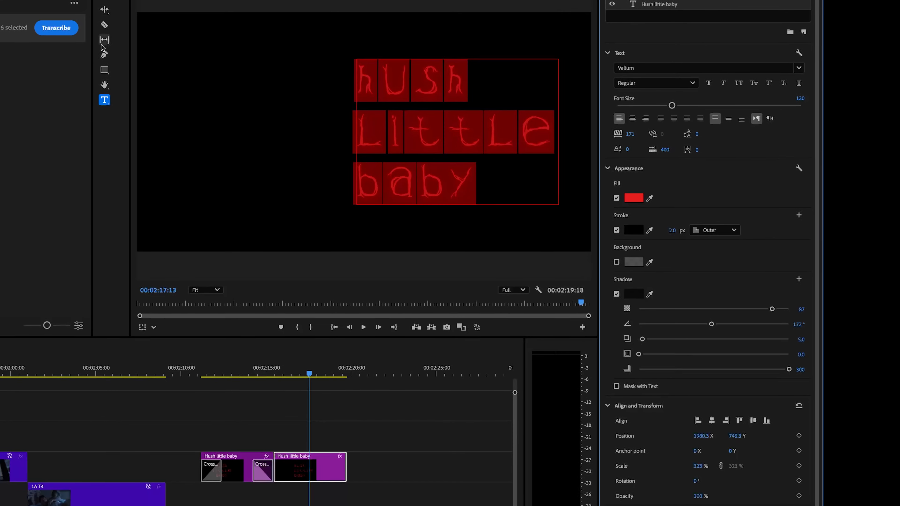
key("Escape")
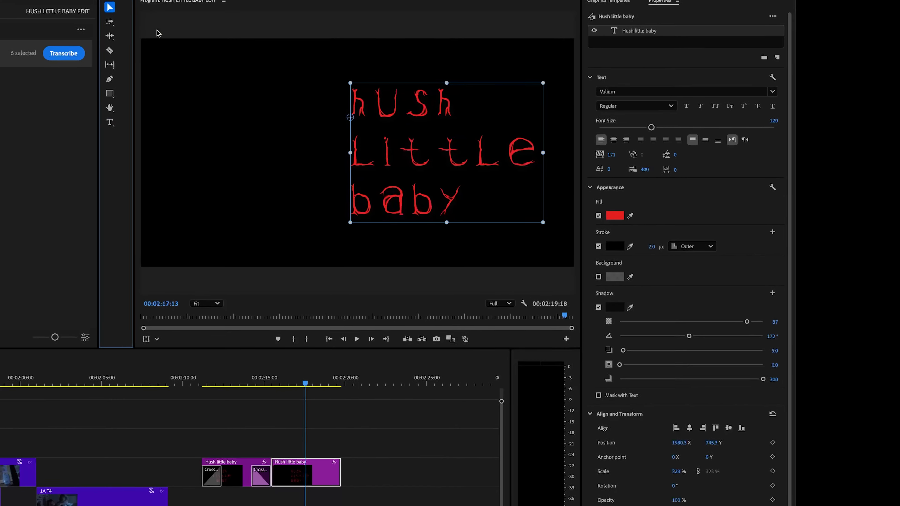
left_click_drag(385, 124, 227, 129)
Step: Copy the cast roles Dad, Mom and Singing Voice from the Excel spreadsheet and paste them into the copied title's text in Premiere Pro
double_click(241, 147)
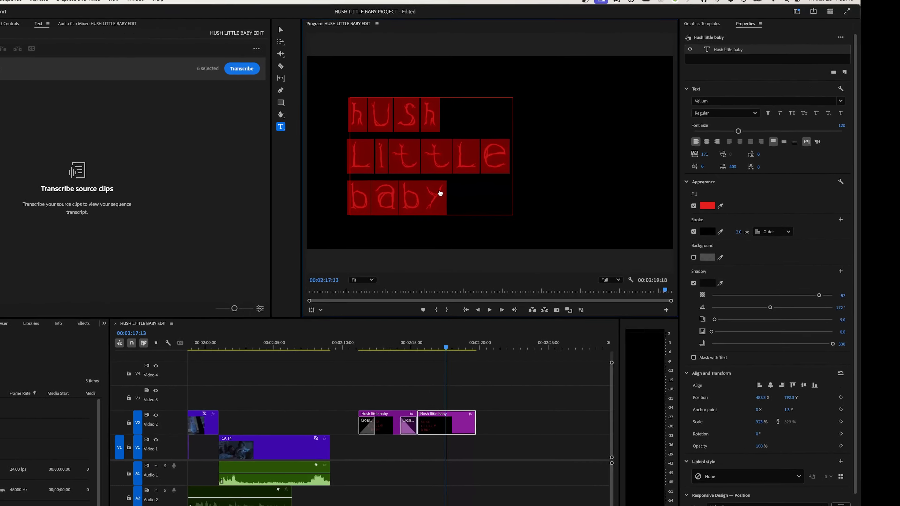
key("super+Tab")
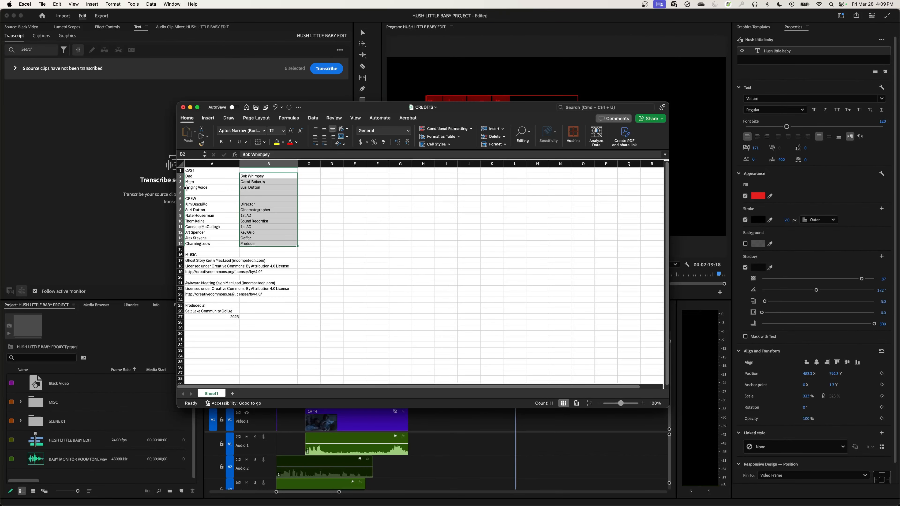
left_click_drag(194, 176, 197, 188)
key("super+c")
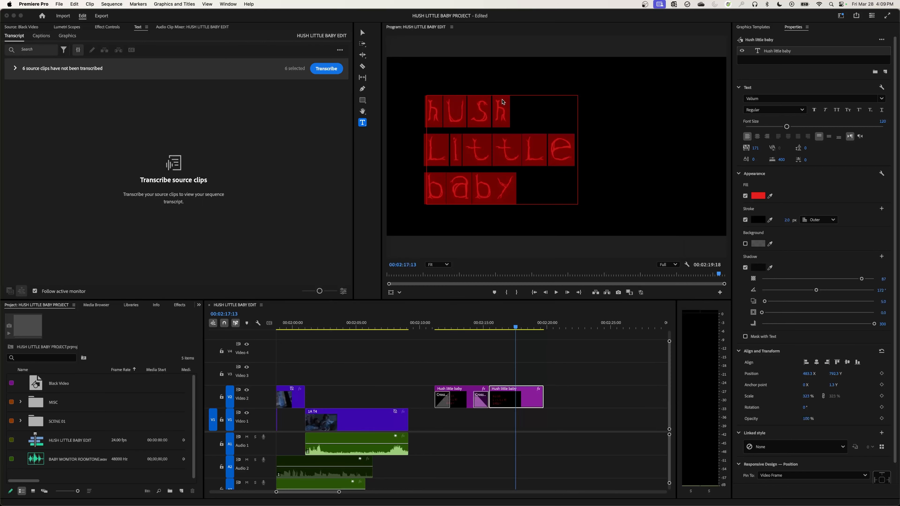
key("super+Tab")
left_click(515, 124)
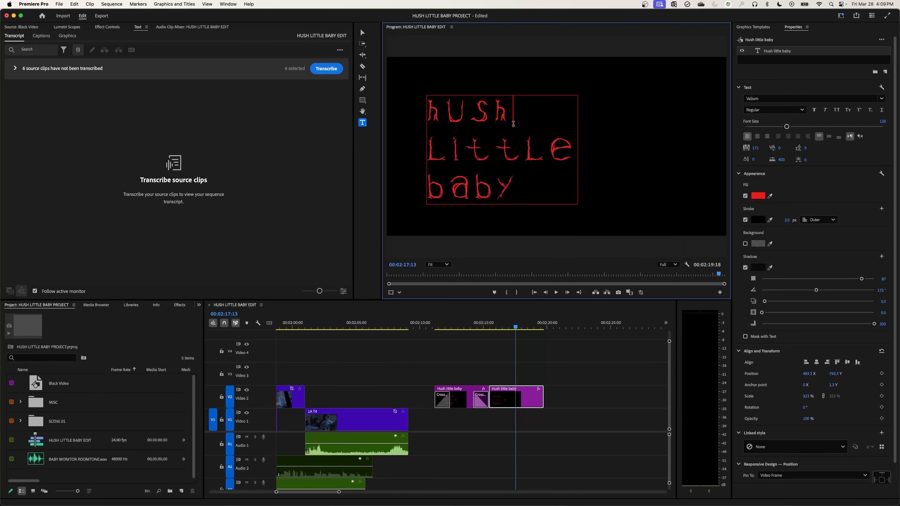
key("super+v")
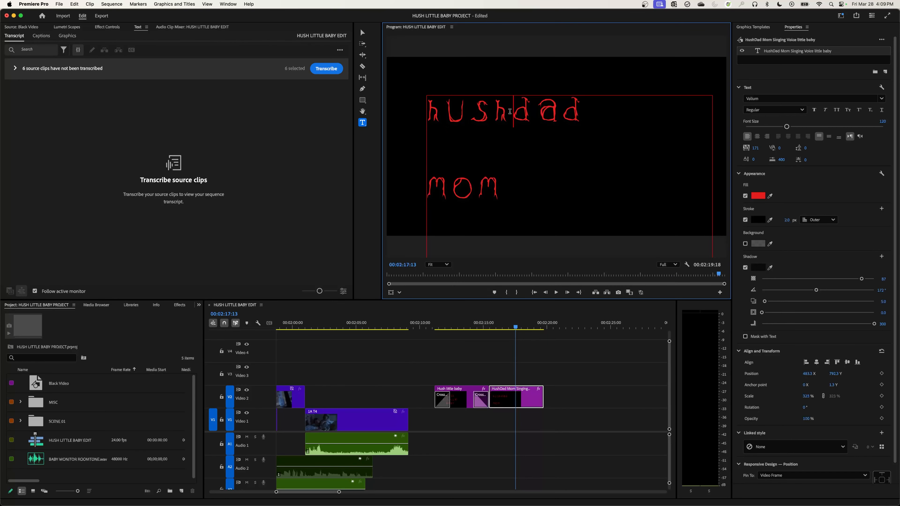
Step: Delete the leftover "Hush little baby" words and the trailing blank line around the pasted cast roles
left_click_drag(511, 112, 405, 115)
key("BackSpace")
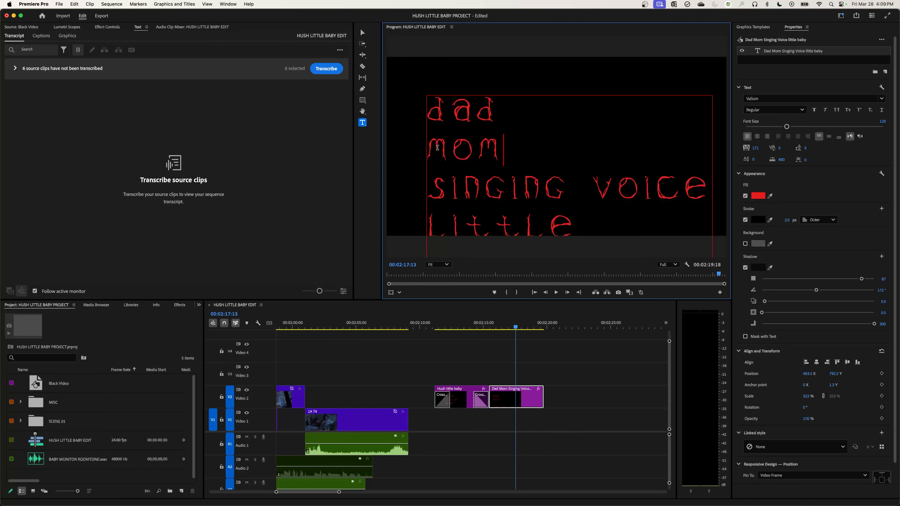
scroll(438, 148, "down", 1)
left_click(447, 222)
left_click_drag(429, 220, 596, 263)
key("BackSpace")
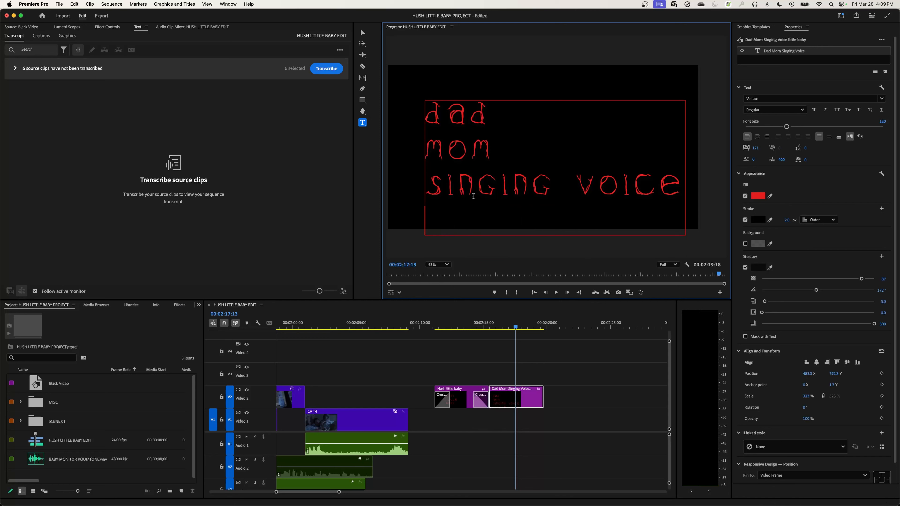
key("BackSpace")
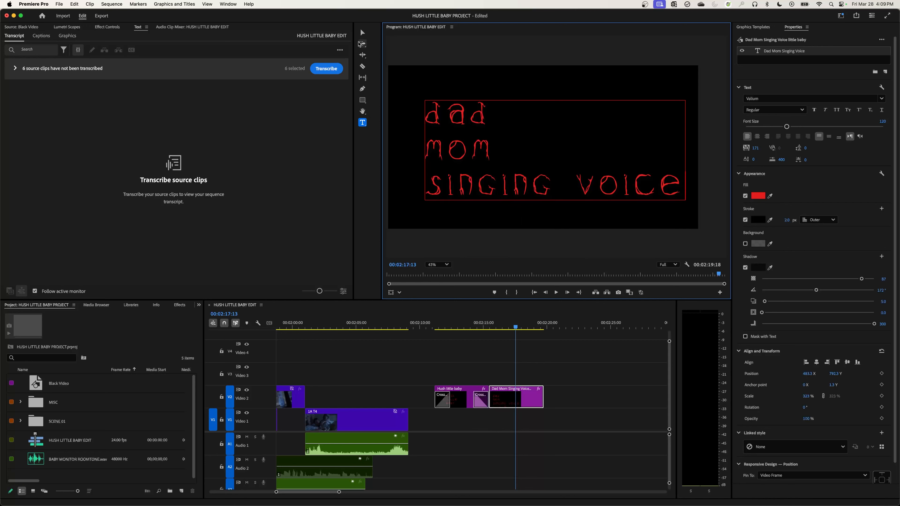
Step: Scale the cast role text down to about 151% and place a duplicate of its layer in the right half of the frame
left_click(362, 33)
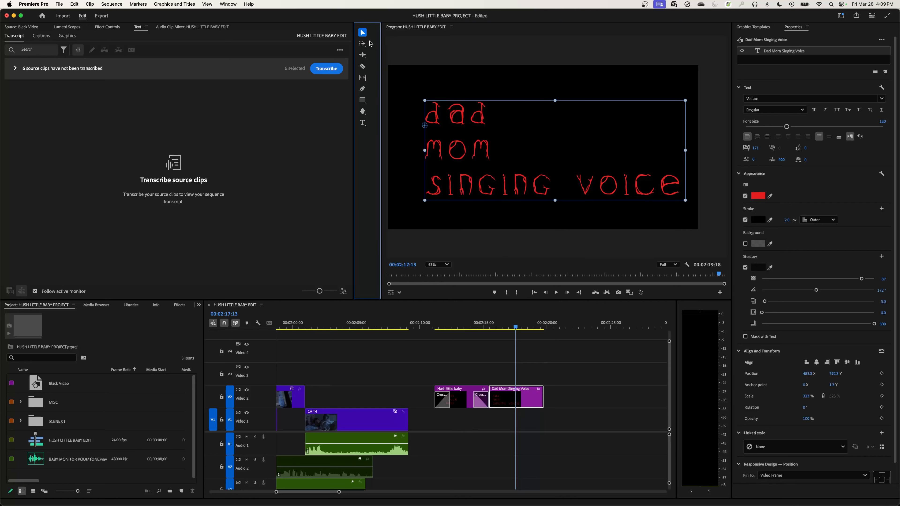
left_click_drag(683, 102, 457, 162)
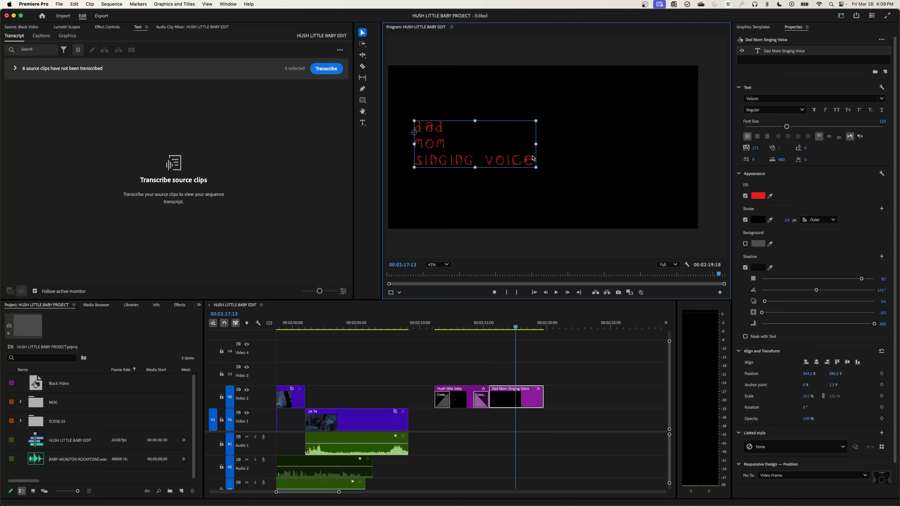
right_click(793, 49)
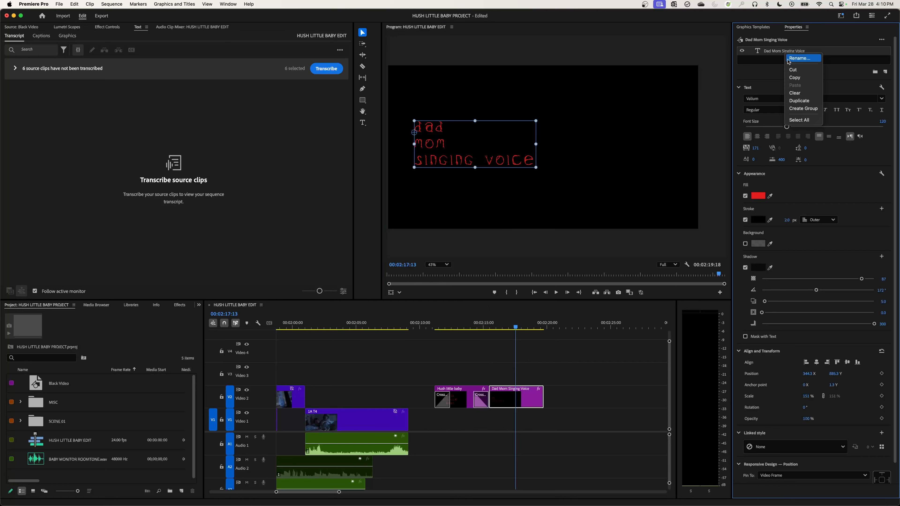
left_click(802, 101)
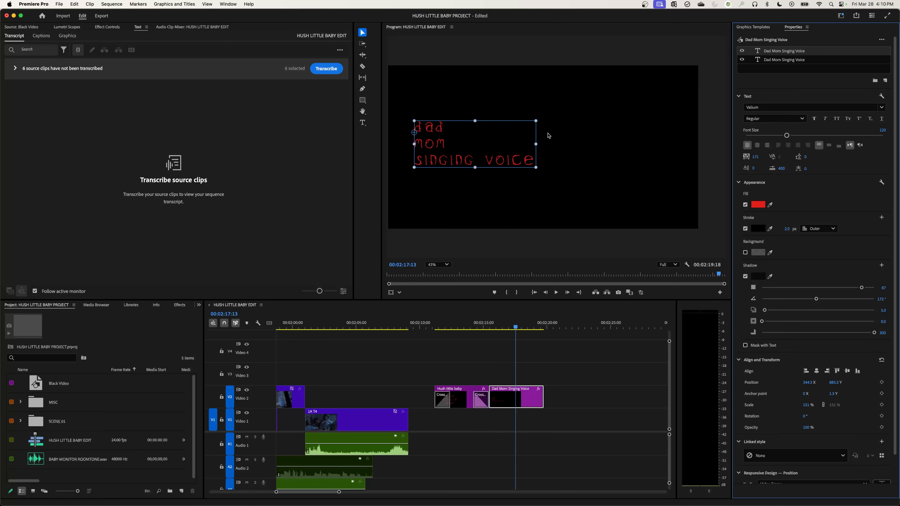
left_click_drag(469, 143, 604, 165)
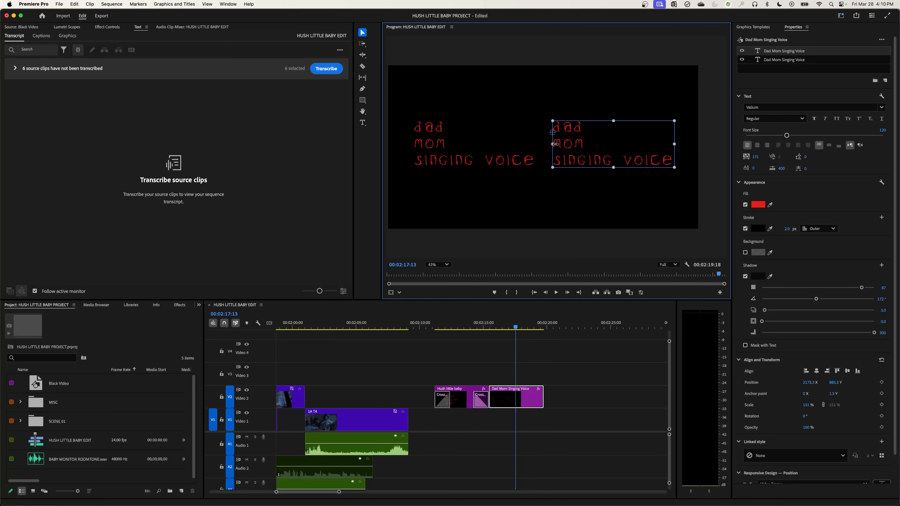
Step: Copy the three cast names from the Excel spreadsheet and replace the duplicate layer's text with them in Premiere Pro
key("super+Tab")
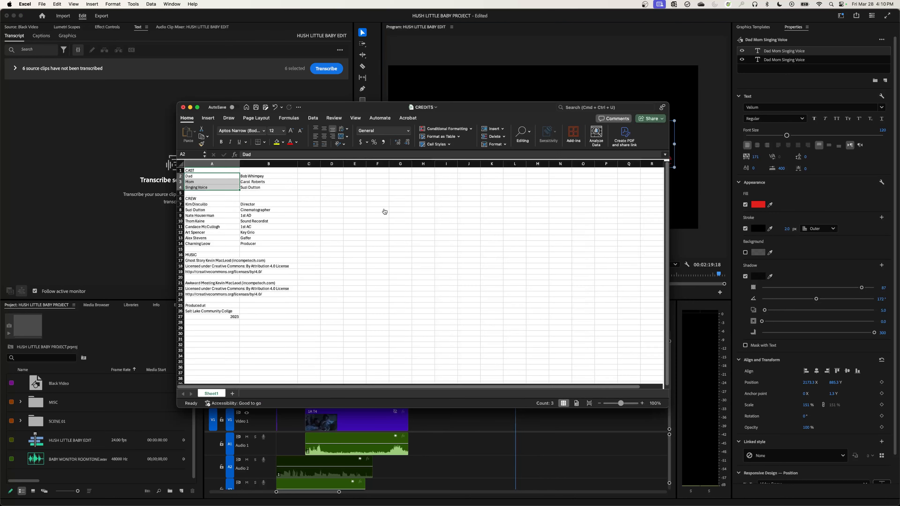
left_click_drag(253, 177, 261, 188)
key("super+c")
left_click(550, 94)
double_click(595, 138)
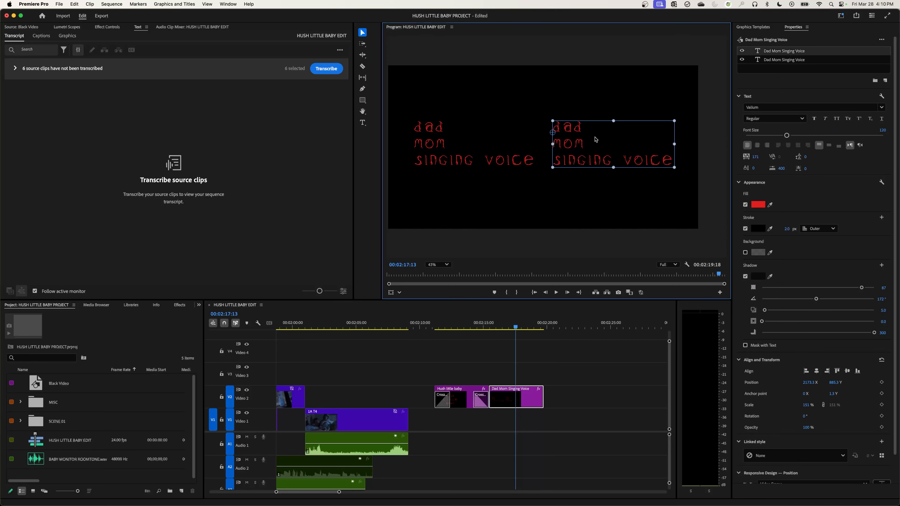
key("super+a")
key("super+v")
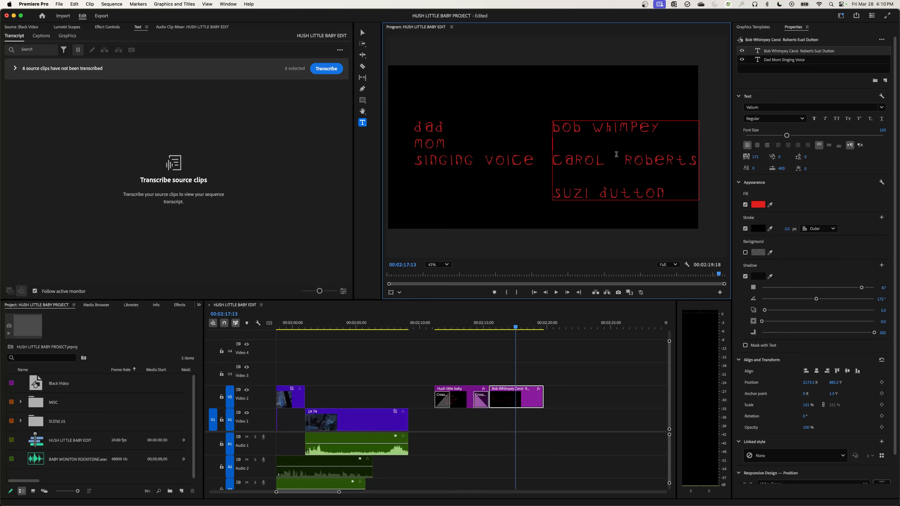
Step: Add blank lines between the roles Dad, Mom and Singing Voice to line them up with the cast names
left_click(445, 128)
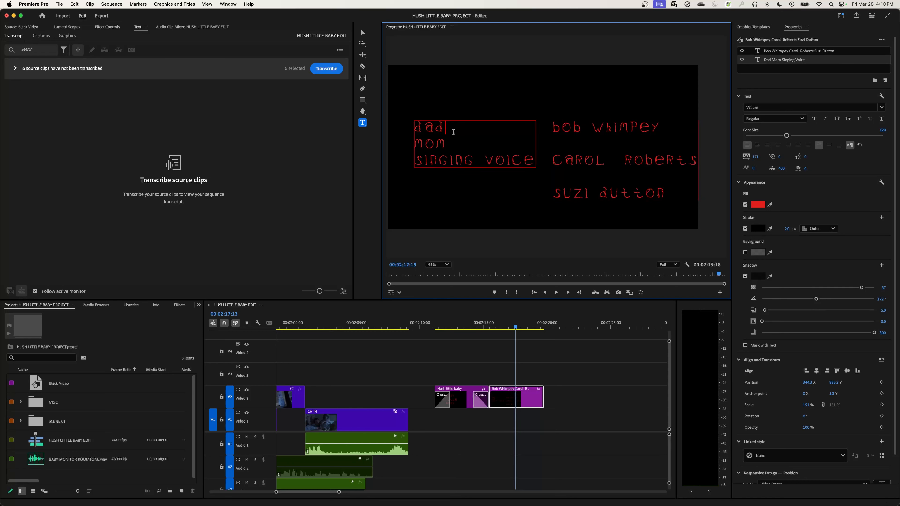
key("Return")
key("Return")
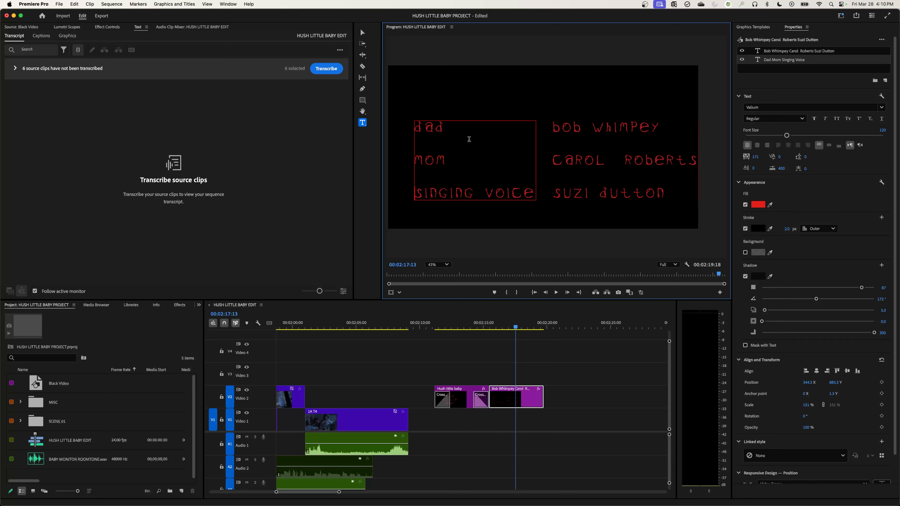
key("Escape")
Step: Select the role and name text layers together and scale both down slightly to fit the names inside the frame
left_click(595, 132, "shift")
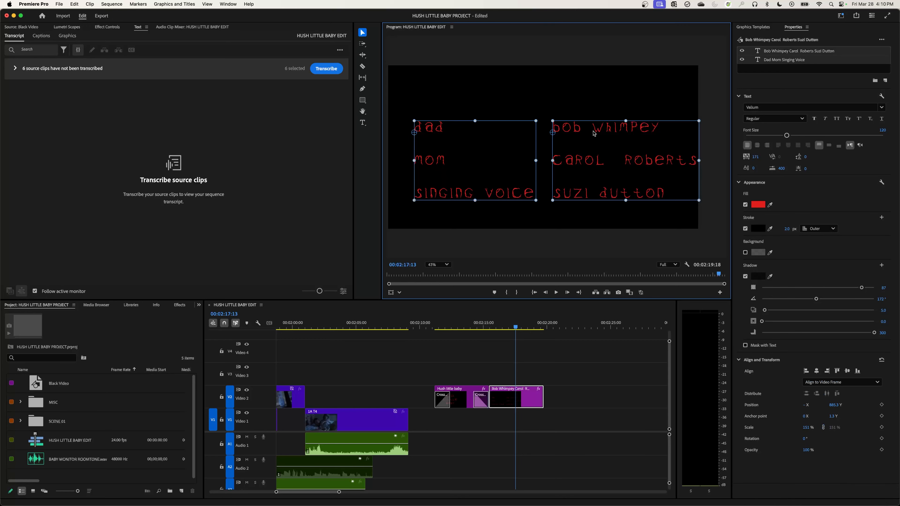
left_click(536, 109)
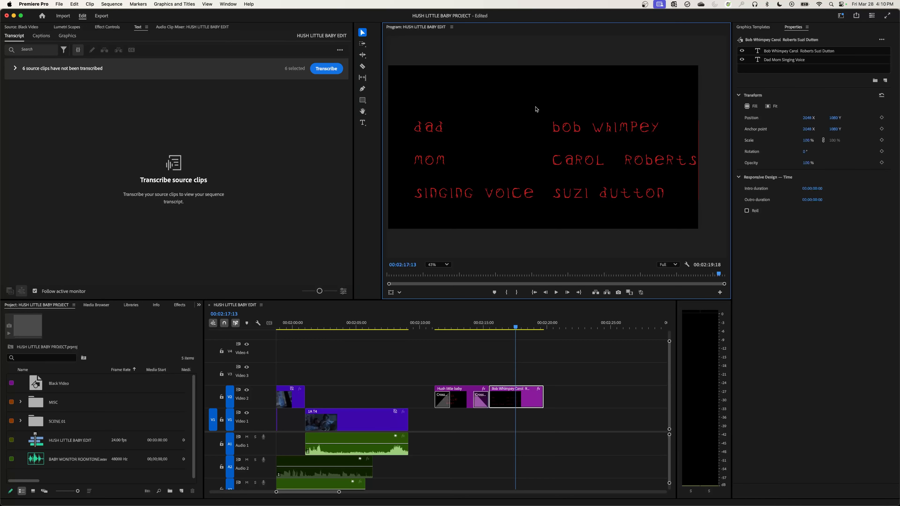
left_click(446, 140)
left_click(586, 138, "shift")
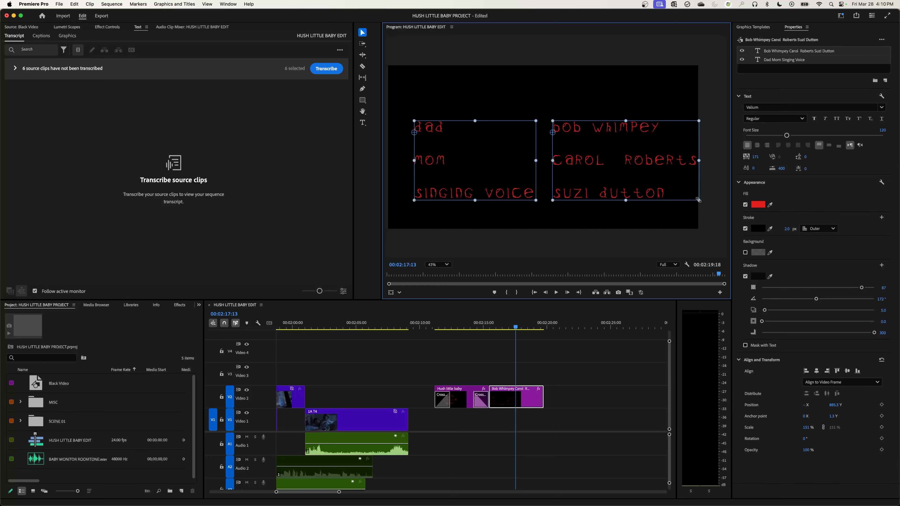
left_click_drag(699, 200, 676, 193)
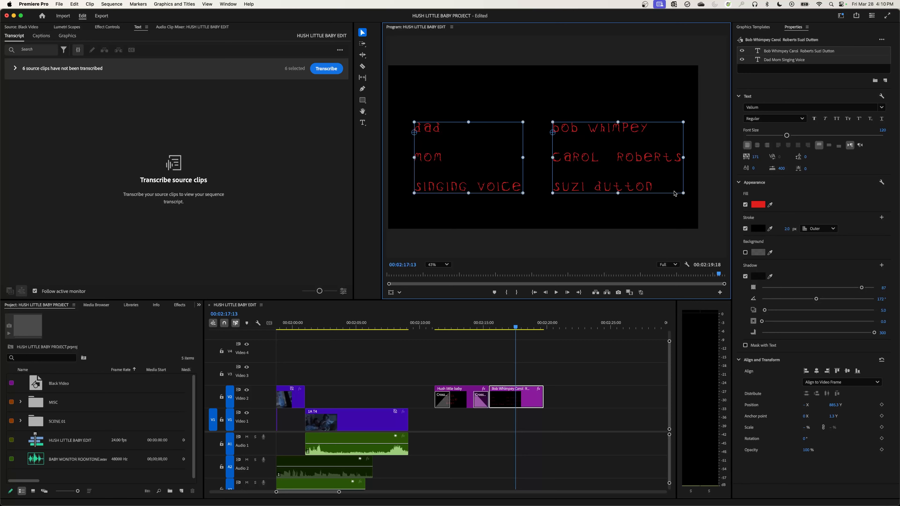
Step: Shift the role and name text layers together slightly up and to the left in the frame
left_click_drag(629, 163, 627, 163)
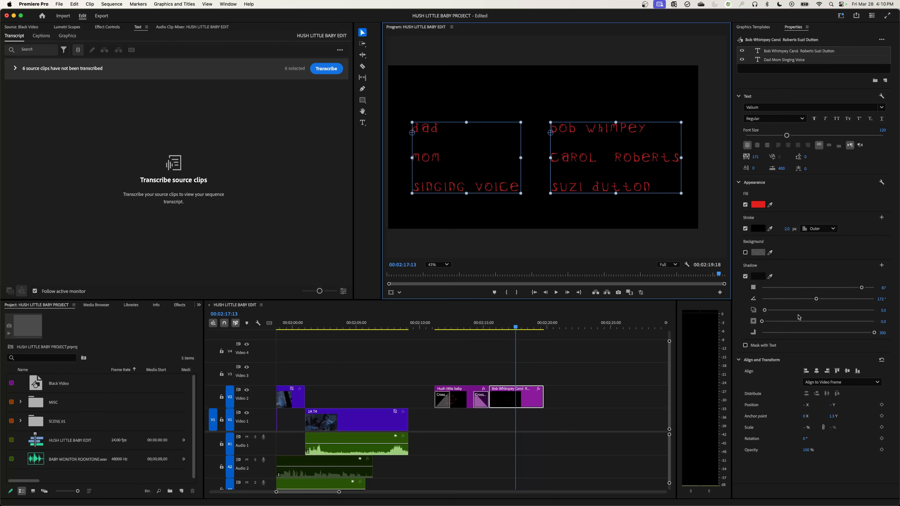
left_click(816, 371)
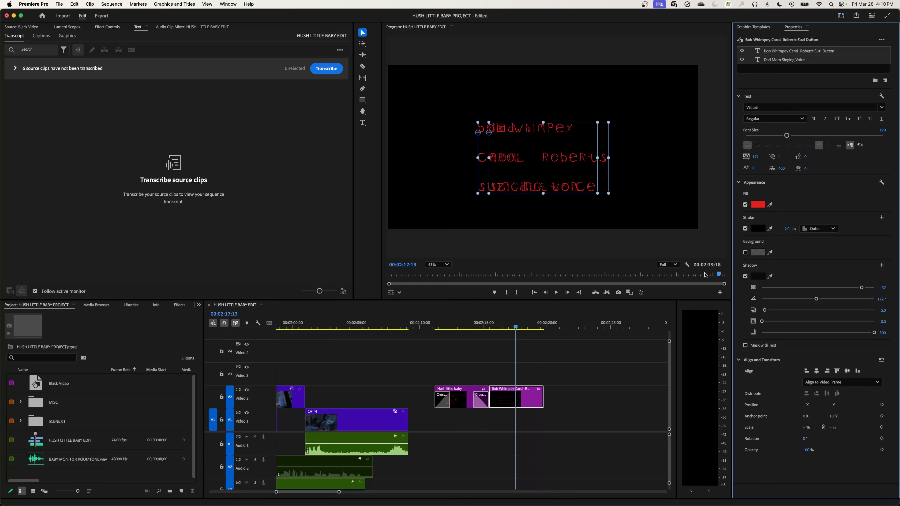
key("super+z")
left_click_drag(638, 165, 638, 165)
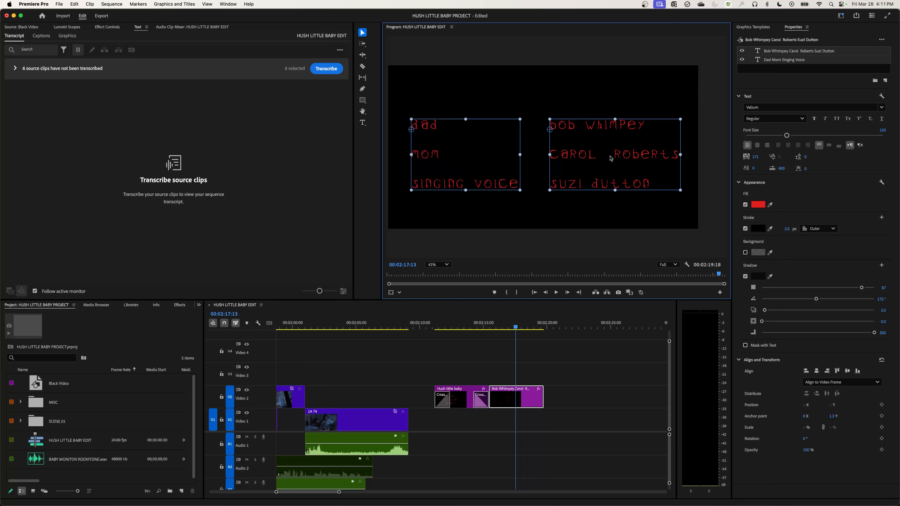
Step: Right-align the cast names text and move its layer back into the right half of the frame
left_click(547, 98)
left_click(581, 138)
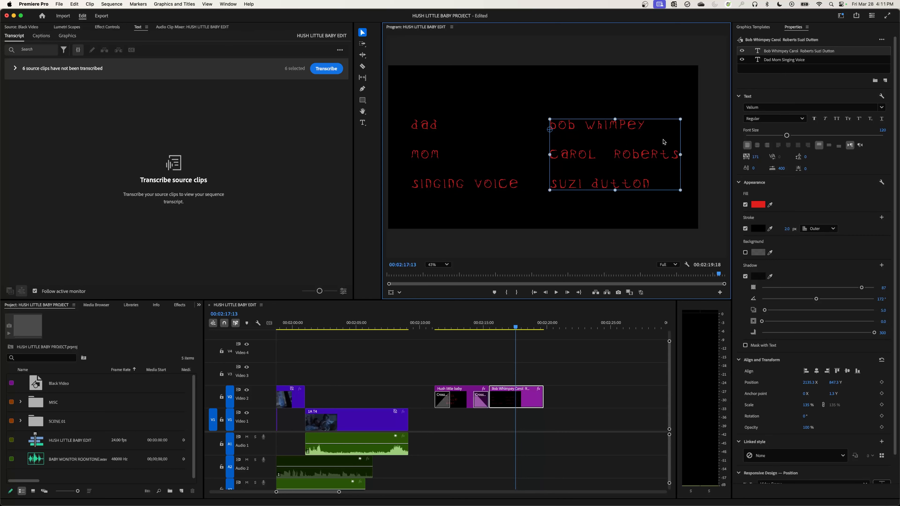
left_click(767, 145)
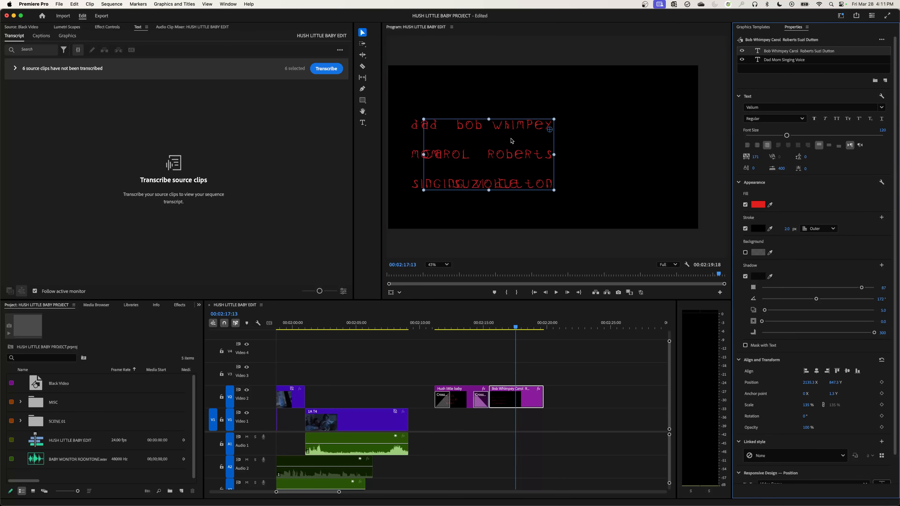
left_click_drag(511, 141, 620, 143)
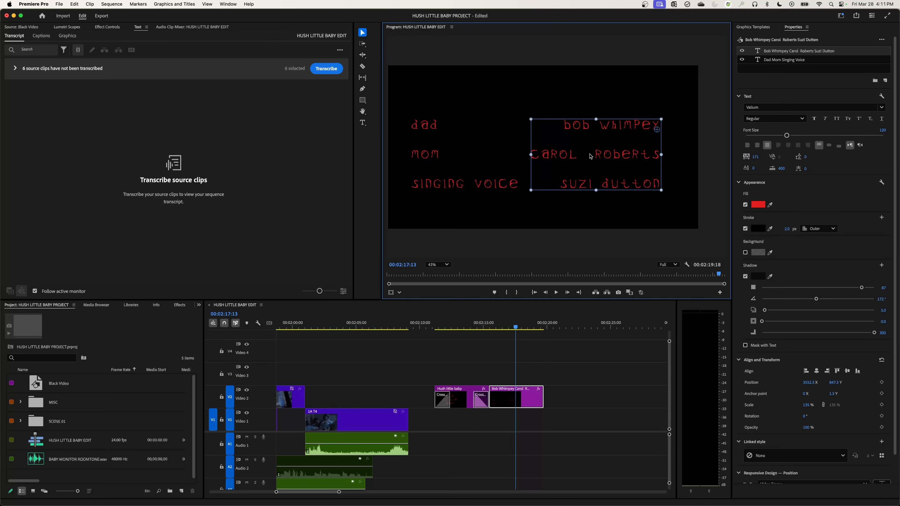
Step: Break "Singing Voice" onto two lines in the role text layer
double_click(583, 166)
left_click(491, 167)
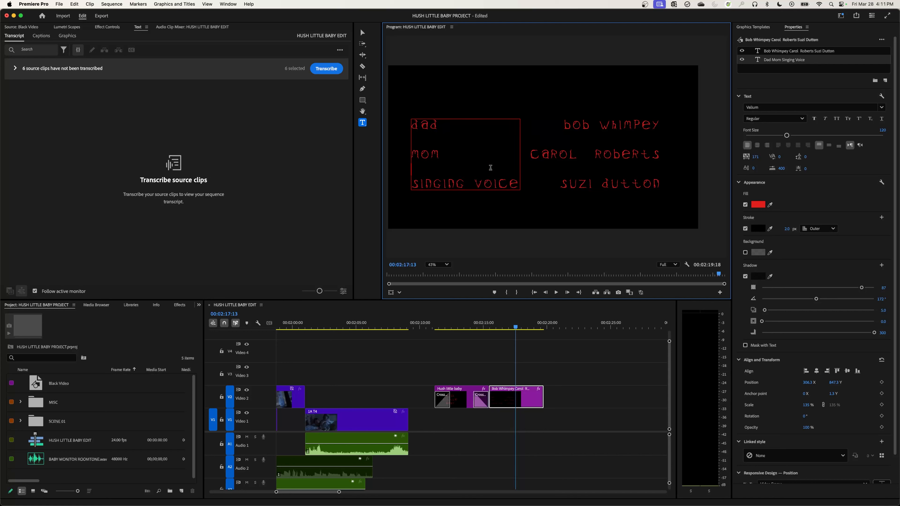
key("BackSpace")
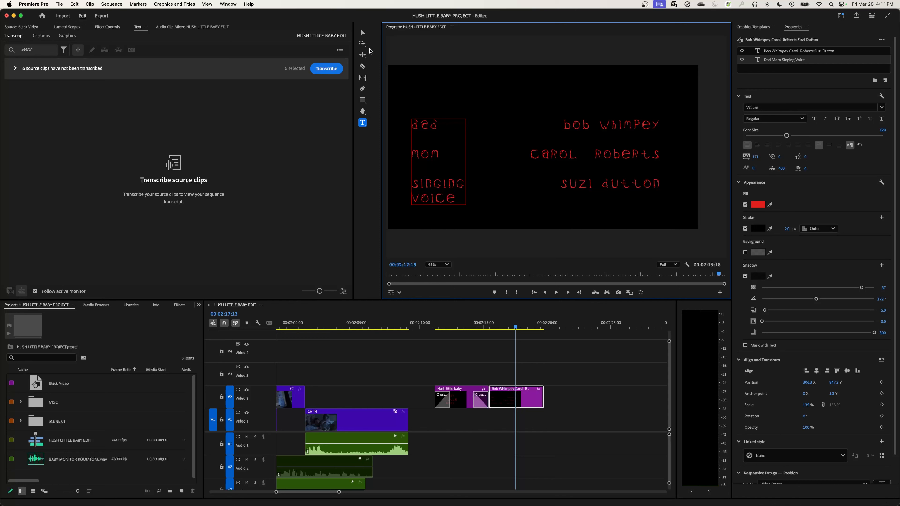
left_click(362, 32)
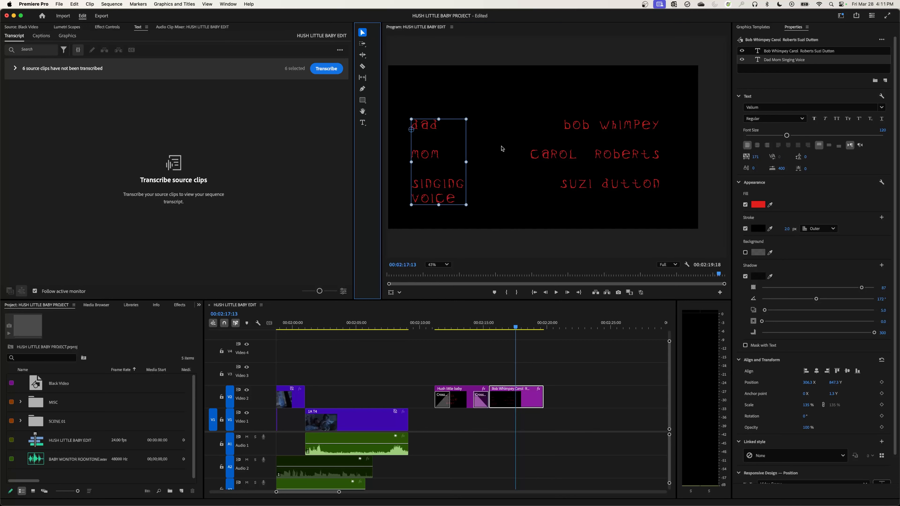
Step: Move the role column inward to the right and the name column inward to the left to narrow the gap
left_click_drag(447, 144, 470, 143)
left_click(568, 153)
mouse_move(568, 153)
left_mouse_down()
mouse_move(559, 153)
mouse_move(588, 153)
mouse_move(581, 153)
left_mouse_up()
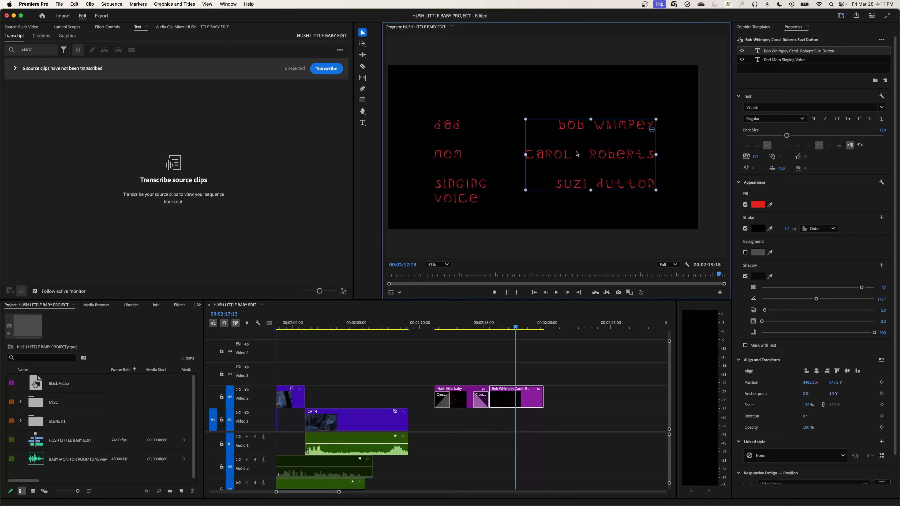
left_click_drag(448, 142, 478, 156)
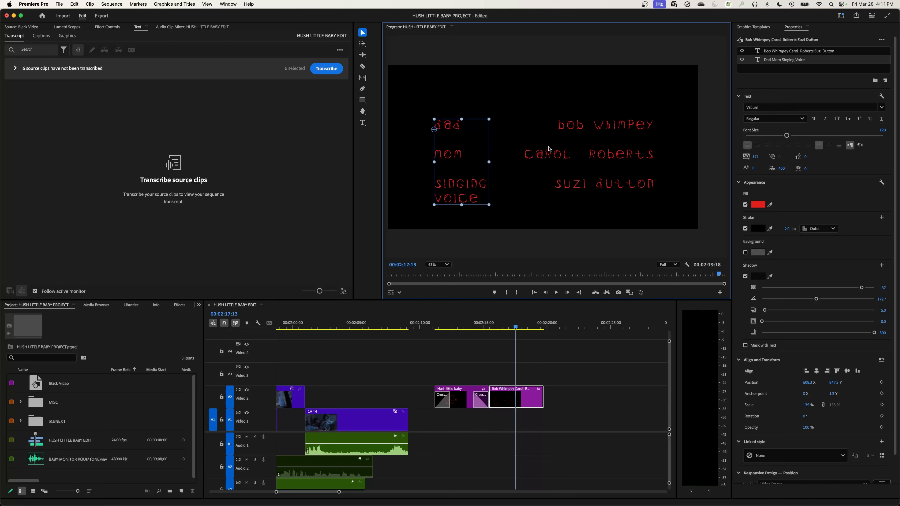
left_click(573, 152)
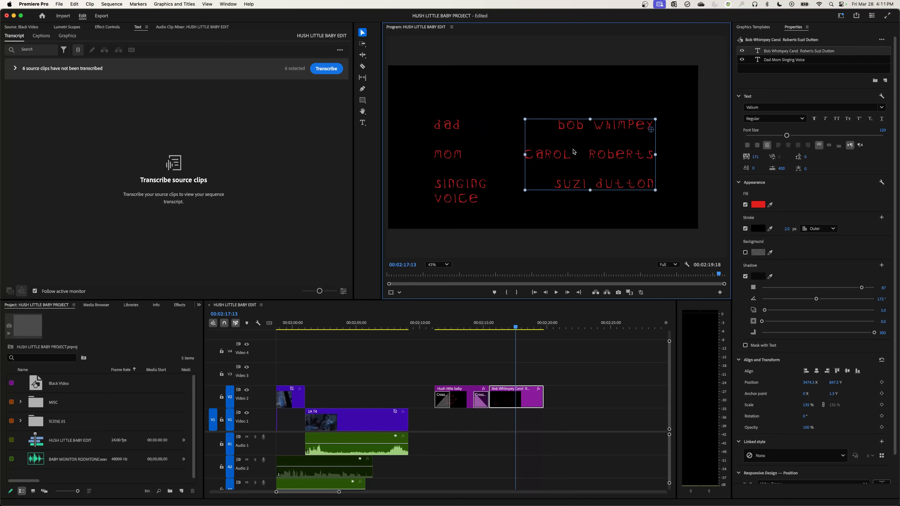
left_click_drag(587, 152, 574, 152)
left_click(461, 149)
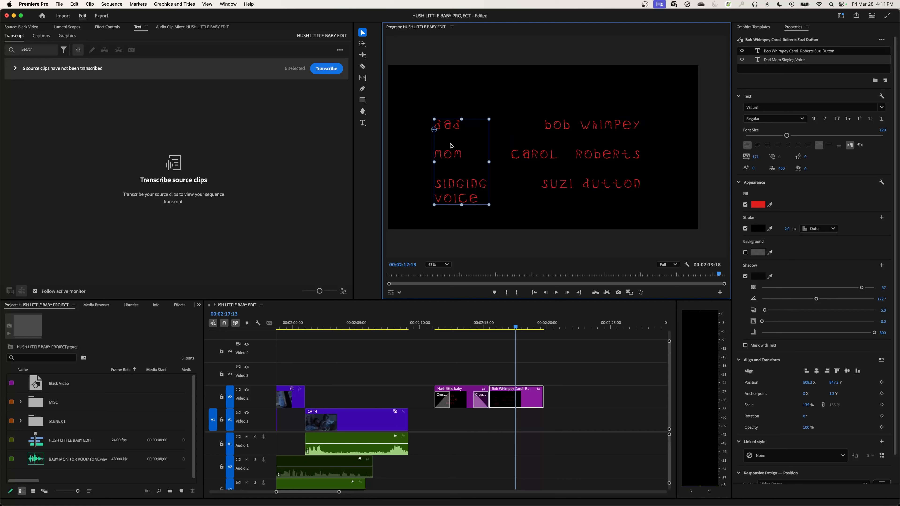
left_click_drag(451, 146, 459, 145)
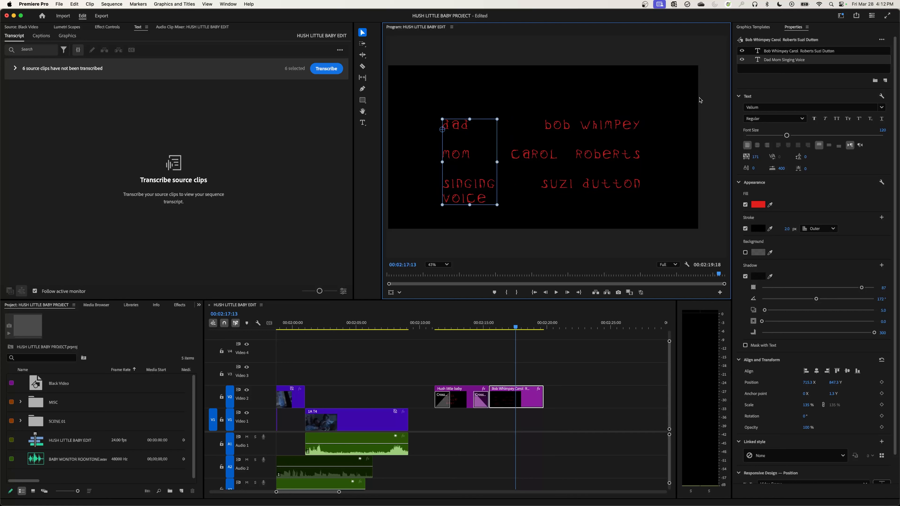
Step: Duplicate the role layer as a heading reading CAST, scaled to about 201% and placed centrally above the two columns
right_click(779, 60)
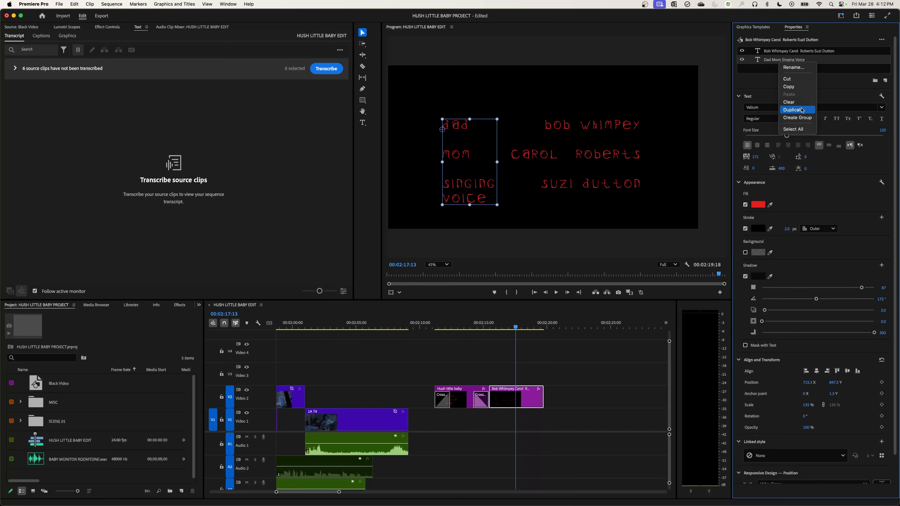
left_click(793, 110)
left_click_drag(484, 158, 537, 132)
double_click(520, 121)
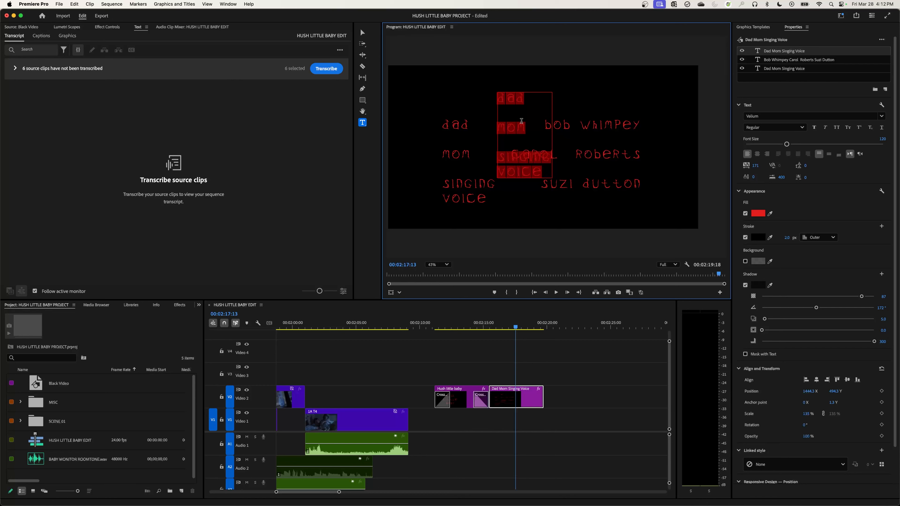
type("CAST")
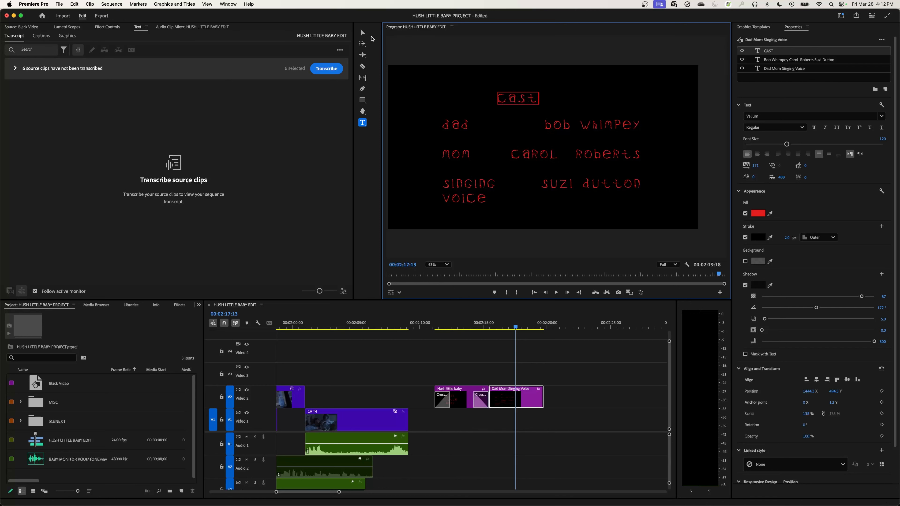
left_click(362, 32)
mouse_move(546, 93)
left_mouse_down()
mouse_move(565, 87)
mouse_move(536, 105)
left_mouse_up()
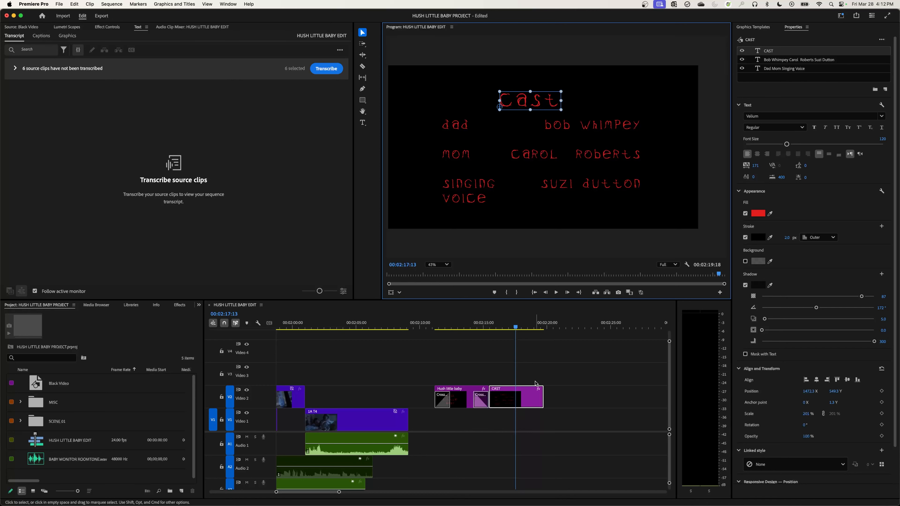
Step: Extend the end of the CAST title clip on Video 2 to about 00:02:25:22
left_click_drag(545, 395, 622, 401)
left_click(553, 392)
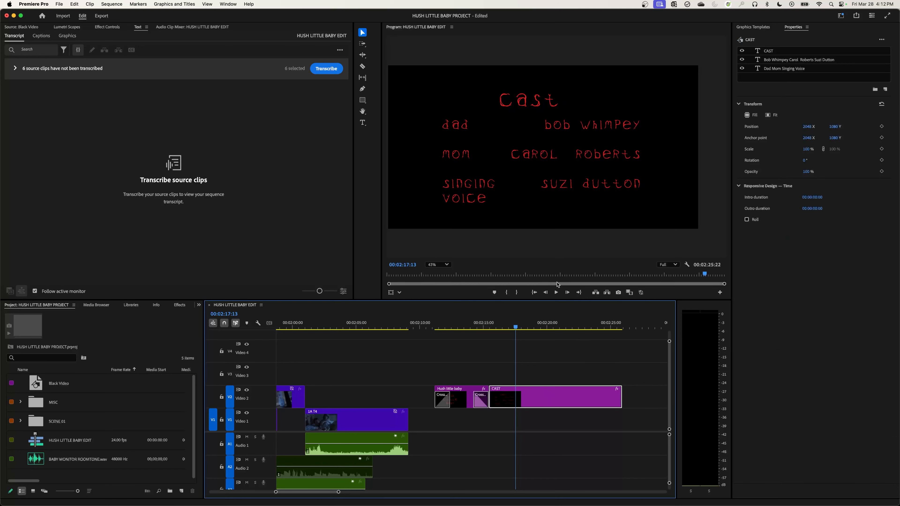
left_click(525, 375)
left_click(542, 396)
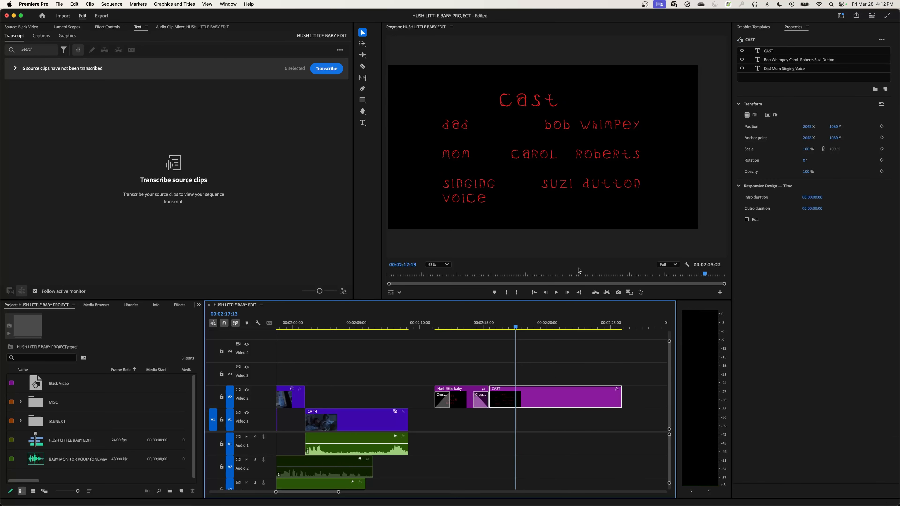
Step: Turn on Roll for the CAST title clip and preview the rolling text up to 00:02:22:00
left_click(563, 156)
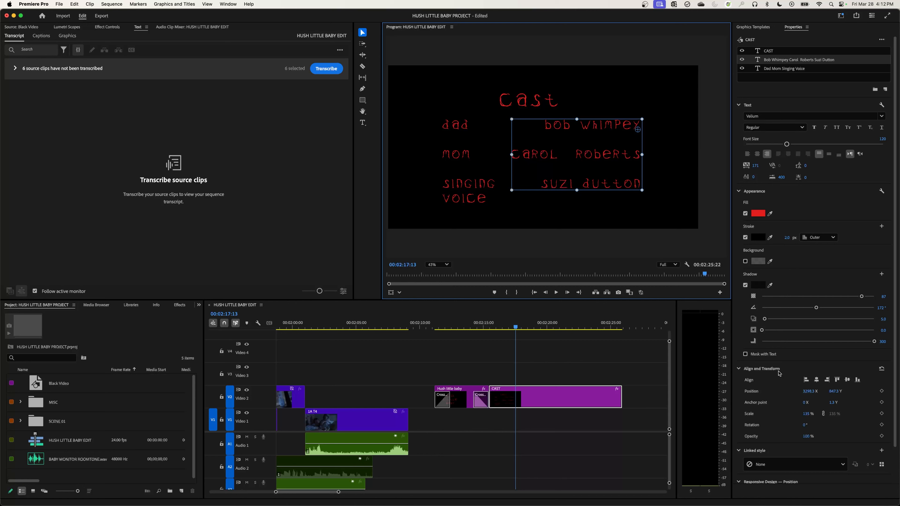
left_click(796, 137)
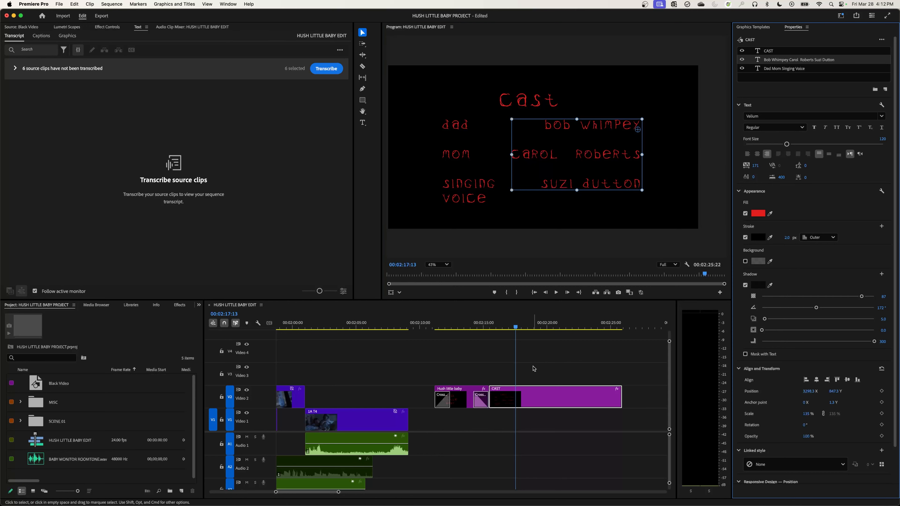
left_click(533, 352)
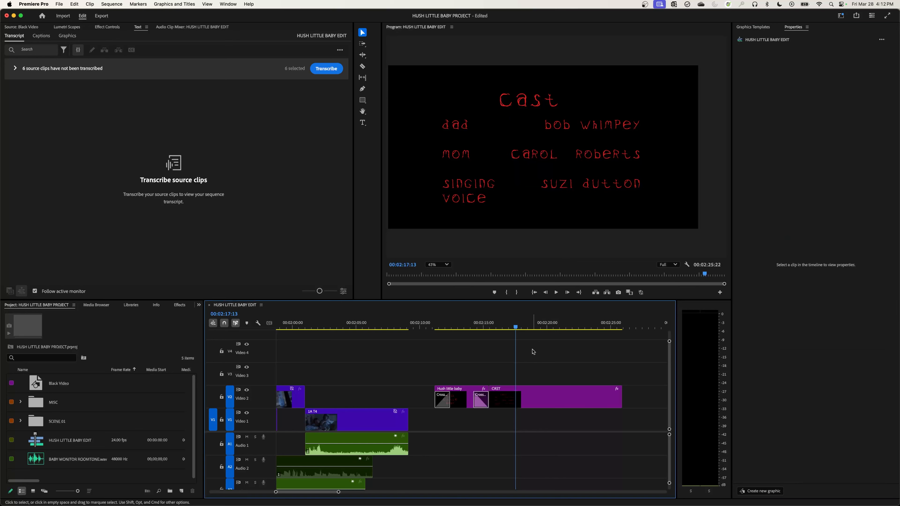
left_click(542, 397)
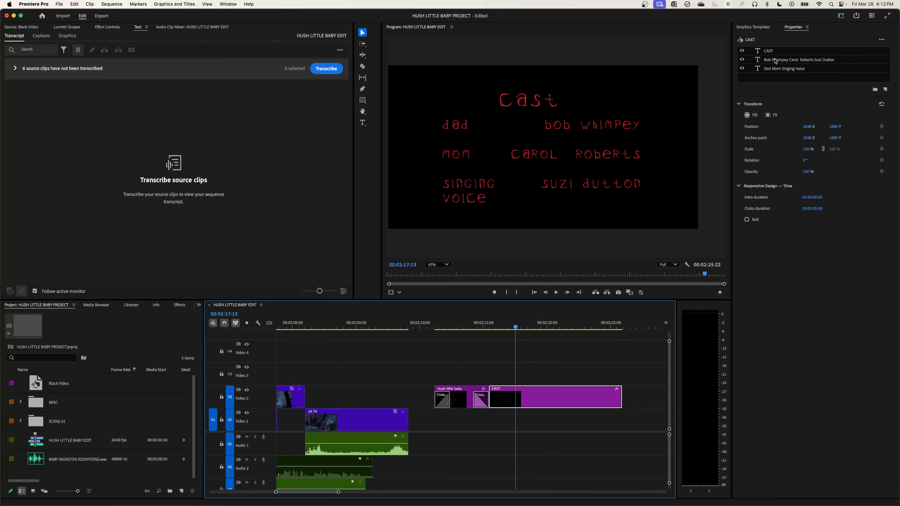
left_click(746, 220)
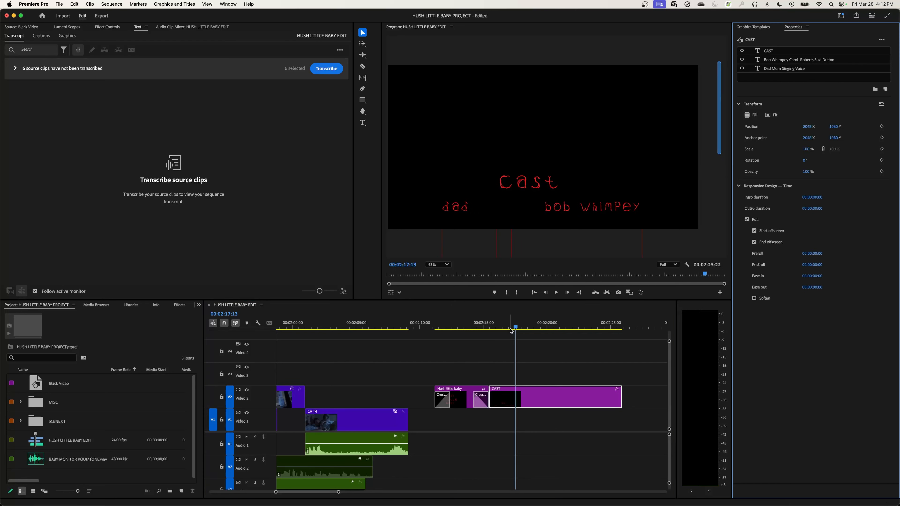
left_click_drag(512, 331, 573, 335)
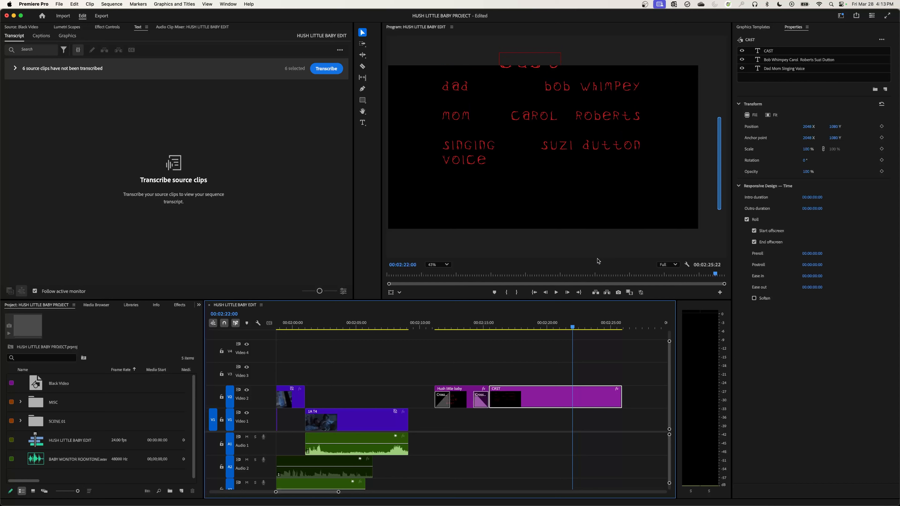
Step: Duplicate the Dad, Mom, Singing Voice layer and place the copy directly below the cast list, leaving a gap
left_click(483, 159)
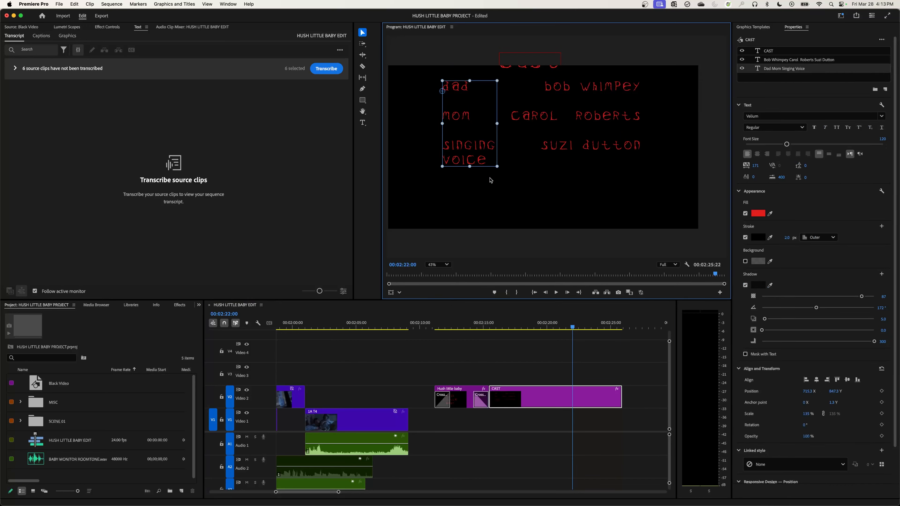
right_click(774, 71)
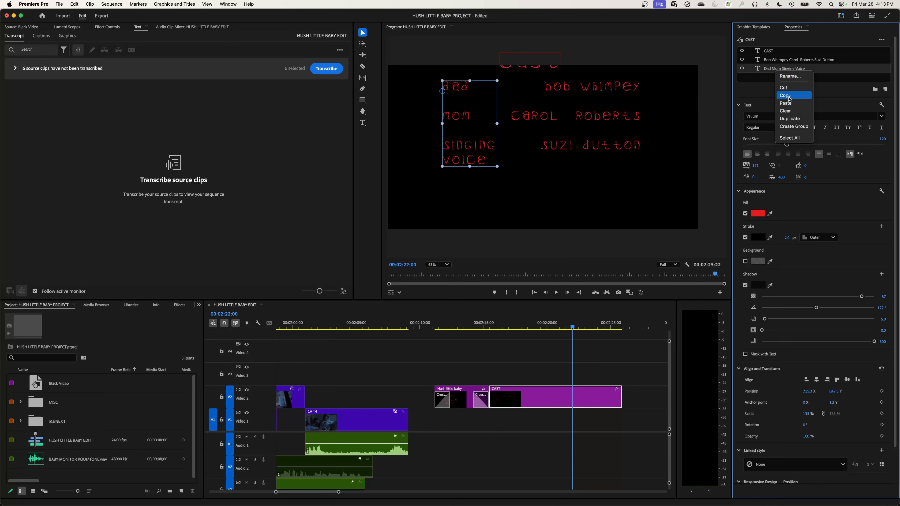
left_click(797, 119)
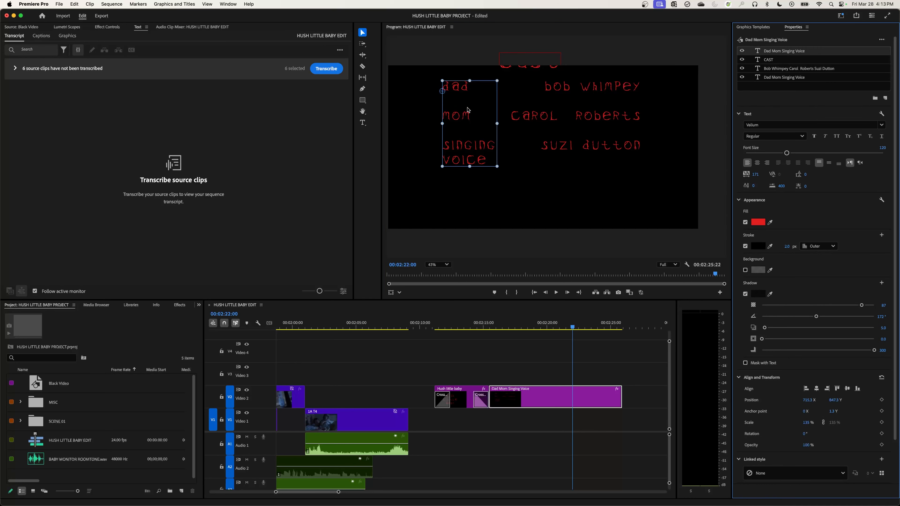
left_click_drag(468, 110, 473, 226)
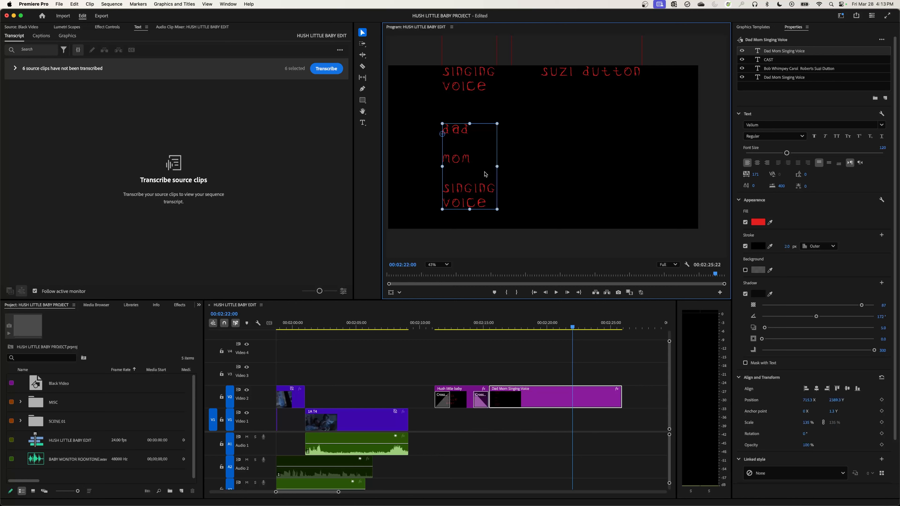
left_click_drag(469, 146, 474, 161)
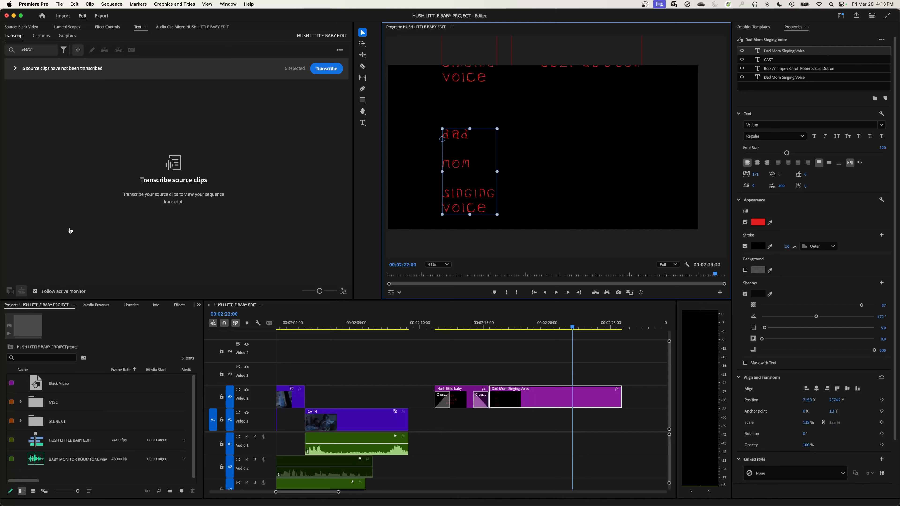
Step: Copy the crew names in A7:A14 of the Excel spreadsheet and replace the new duplicate layer's text with them in Premiere Pro
key("super+Tab")
left_click_drag(208, 244, 192, 203)
key("super+c")
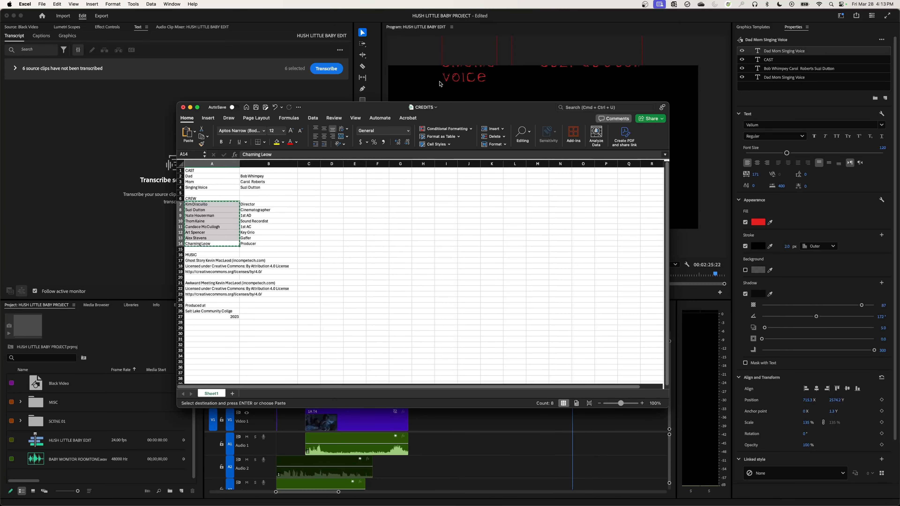
left_click(440, 84)
double_click(469, 140)
key("super+v")
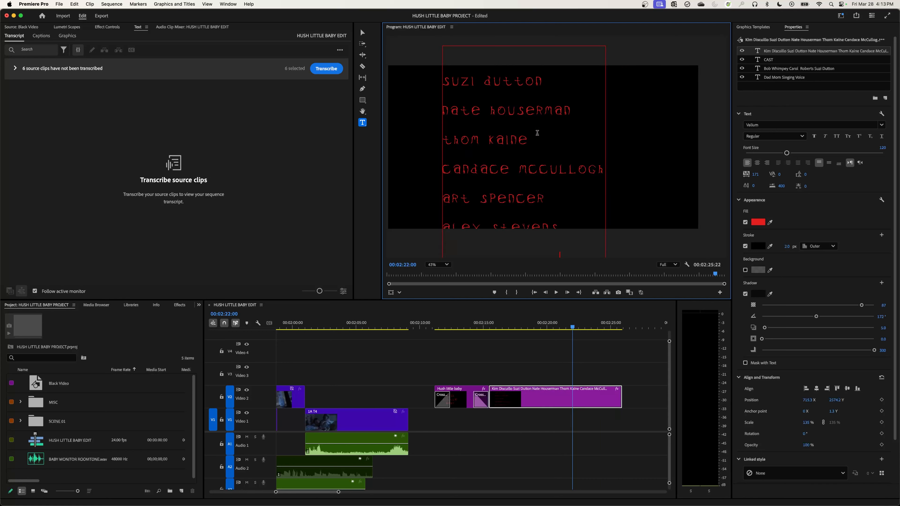
left_click(363, 32)
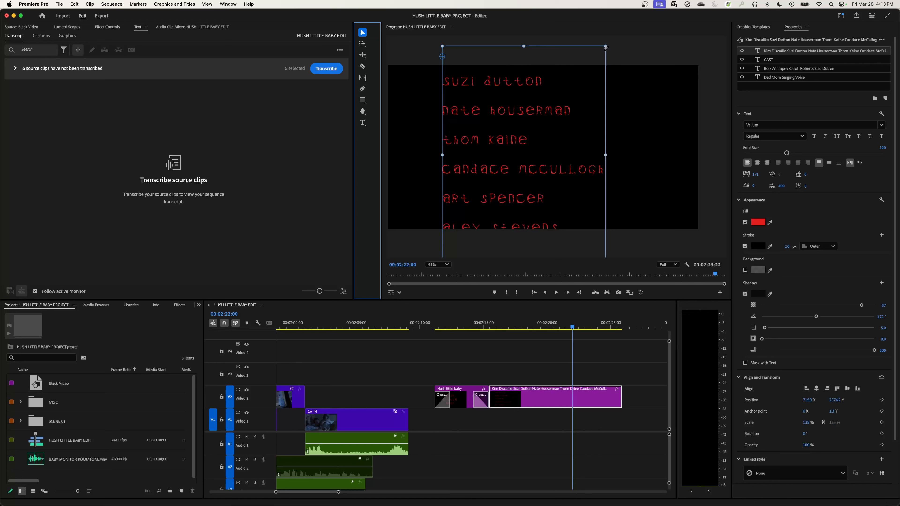
scroll(599, 207, "down", 2)
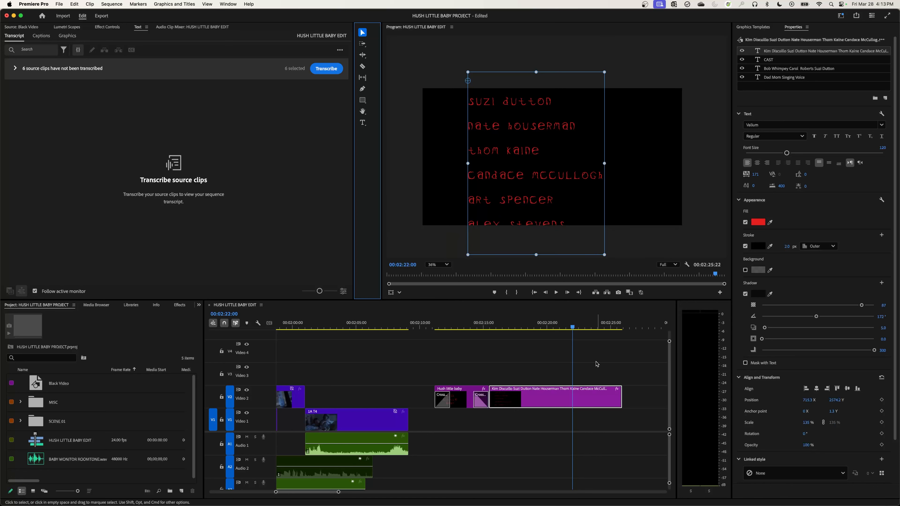
Step: Scale the crew names layer down to 76% and reposition it below the cast list, toward the frame's left side
left_click_drag(573, 328, 598, 330)
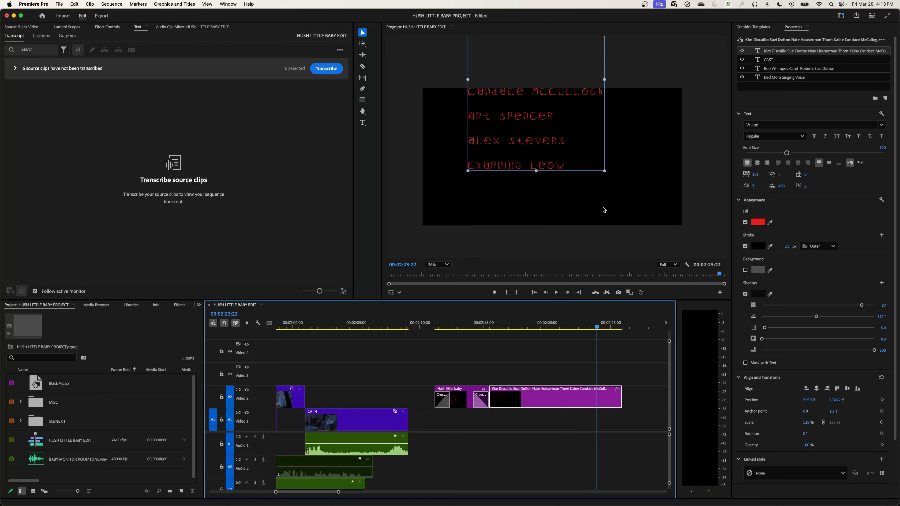
left_click_drag(605, 174, 567, 162)
left_click_drag(515, 118, 514, 116)
left_click_drag(597, 328, 559, 328)
left_click_drag(505, 207, 476, 184)
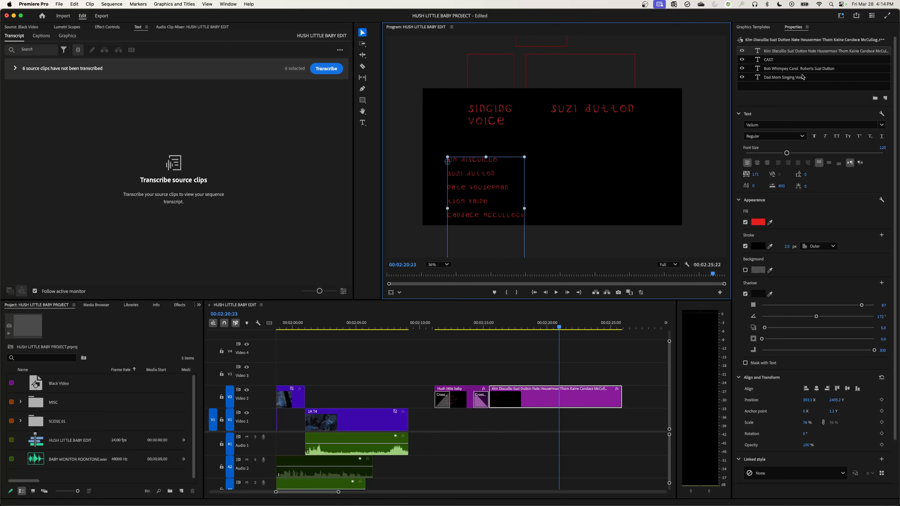
Step: Duplicate the crew names layer, right-align the copy's text and place it beside the original as a second column
right_click(787, 55)
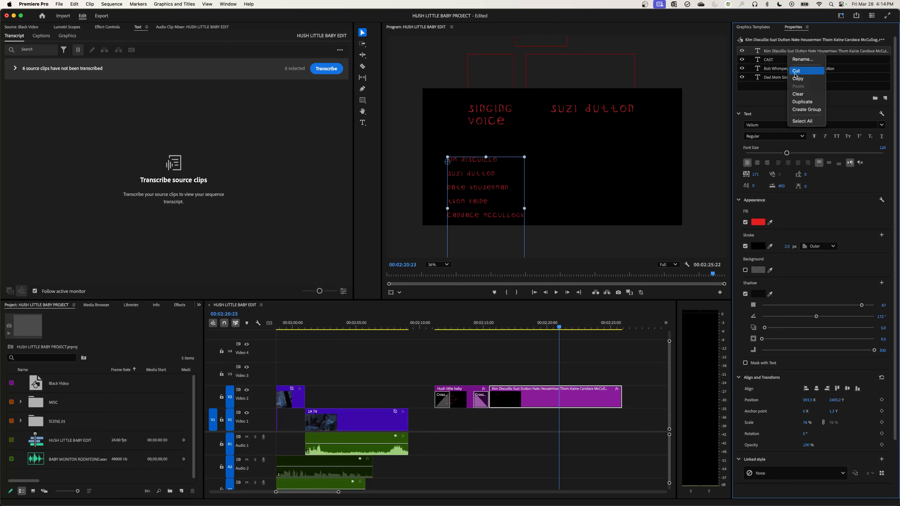
left_click(805, 102)
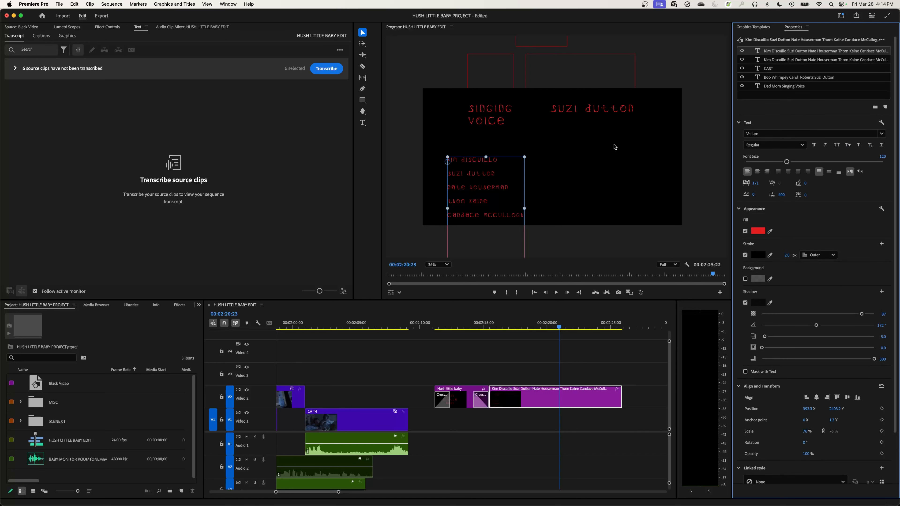
left_click_drag(486, 196, 595, 191)
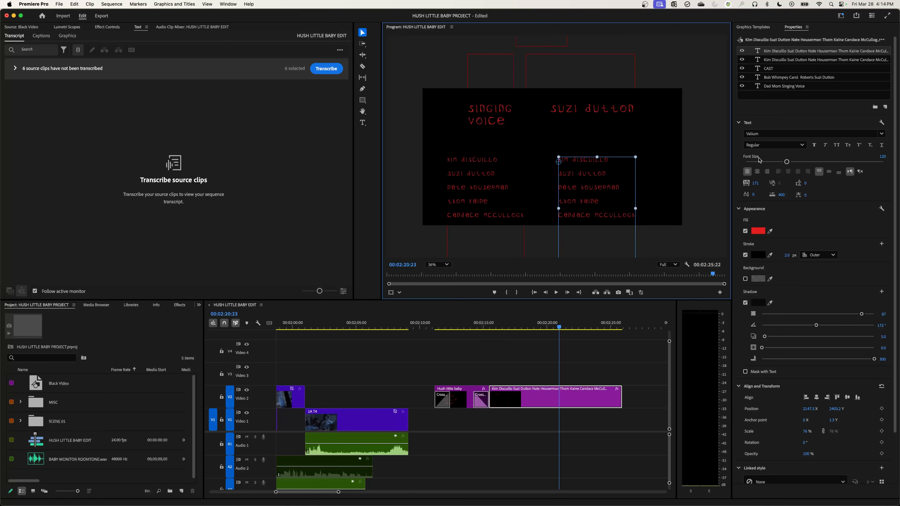
left_click(767, 171)
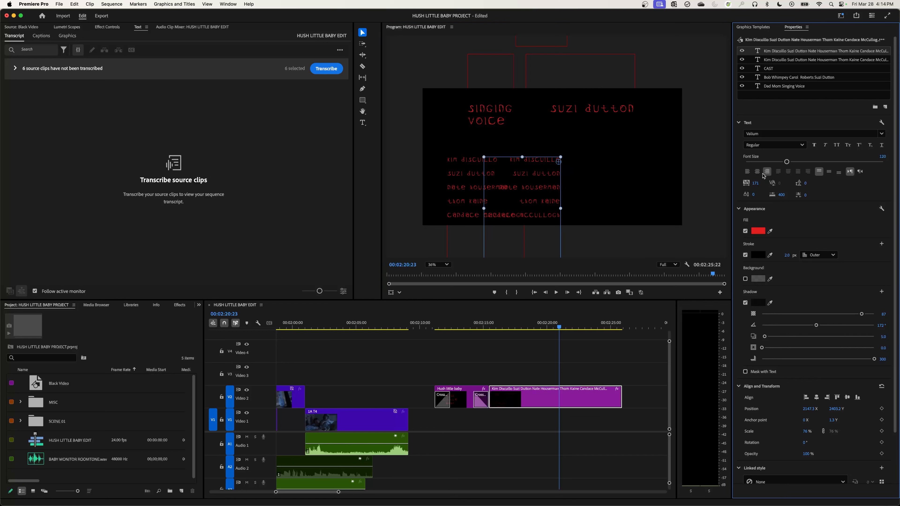
left_click_drag(537, 179, 598, 177)
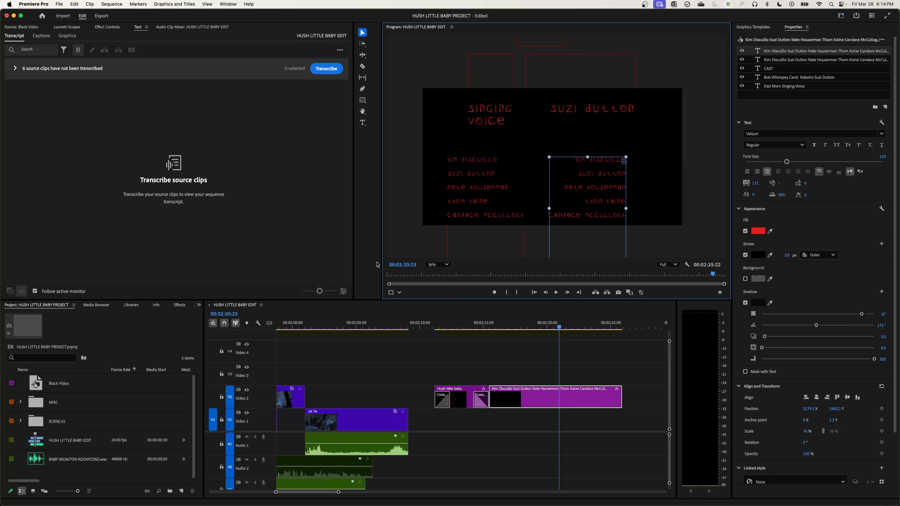
Step: Copy the crew roles in B7:B14 of the Excel spreadsheet and replace the second column's text with them in Premiere Pro
key("super+Tab")
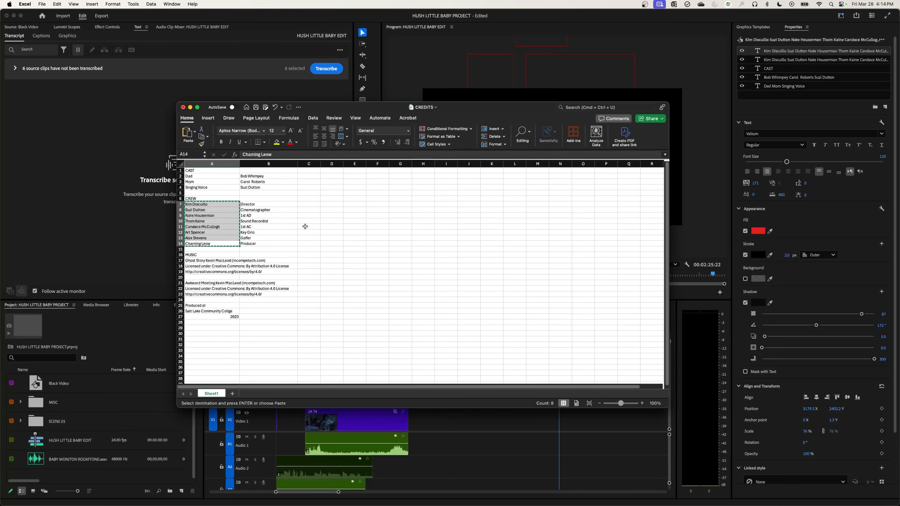
left_click_drag(250, 204, 262, 240)
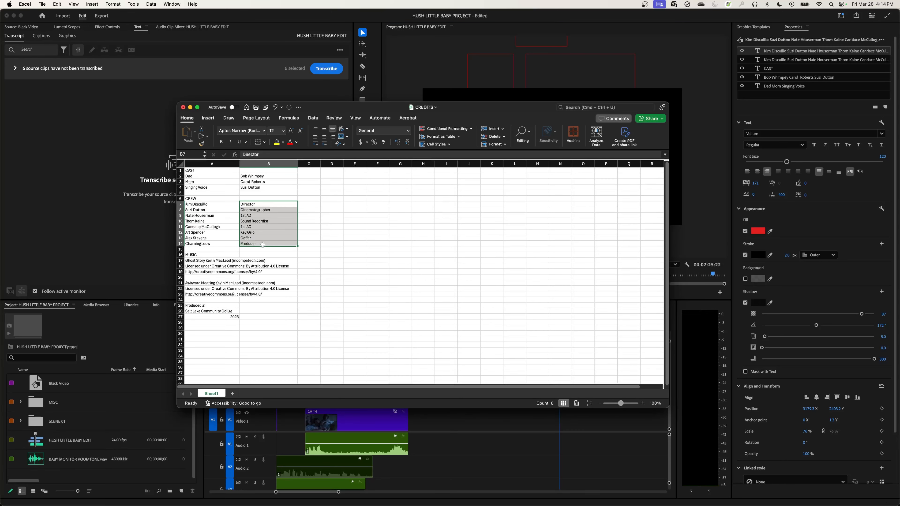
key("super+c")
key("super+Tab")
double_click(585, 167)
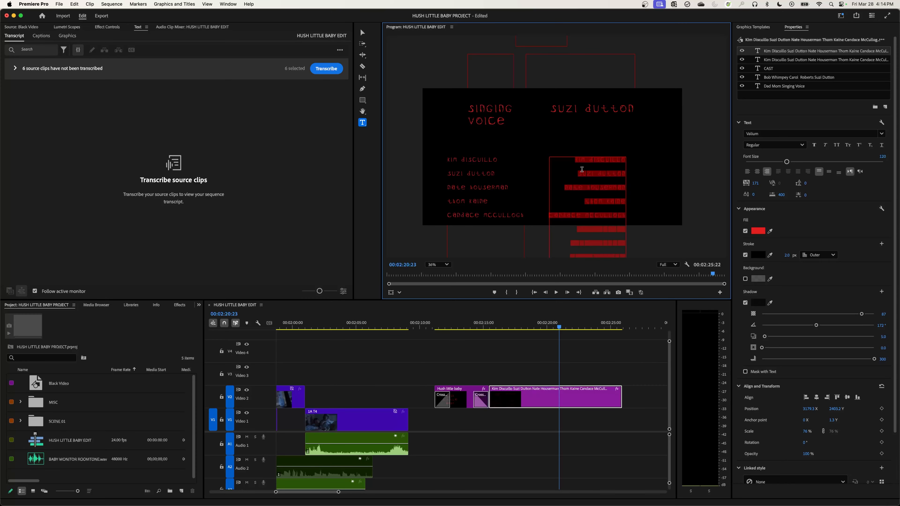
key("super+v")
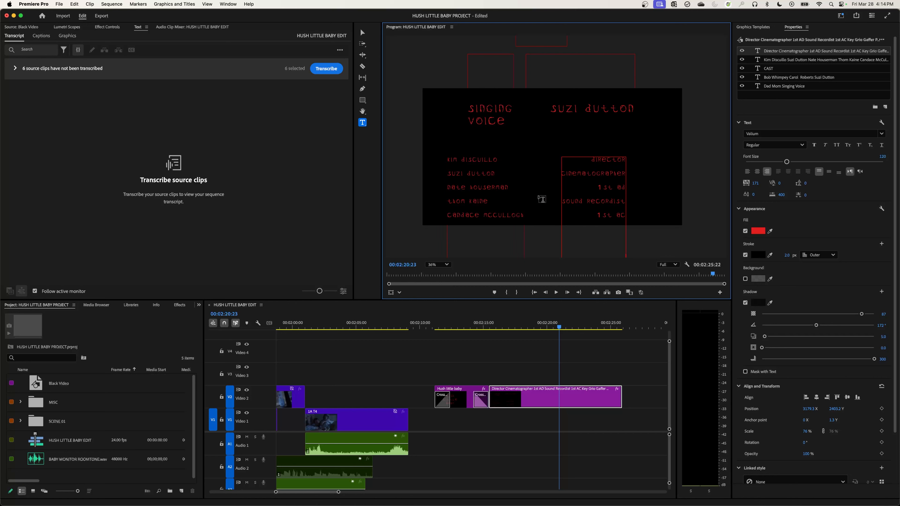
Step: Select the crew names and roles layers together and scale both columns up to 89%
scroll(541, 198, "up", 1)
left_click_drag(557, 326, 577, 328)
key("v")
left_click(595, 128)
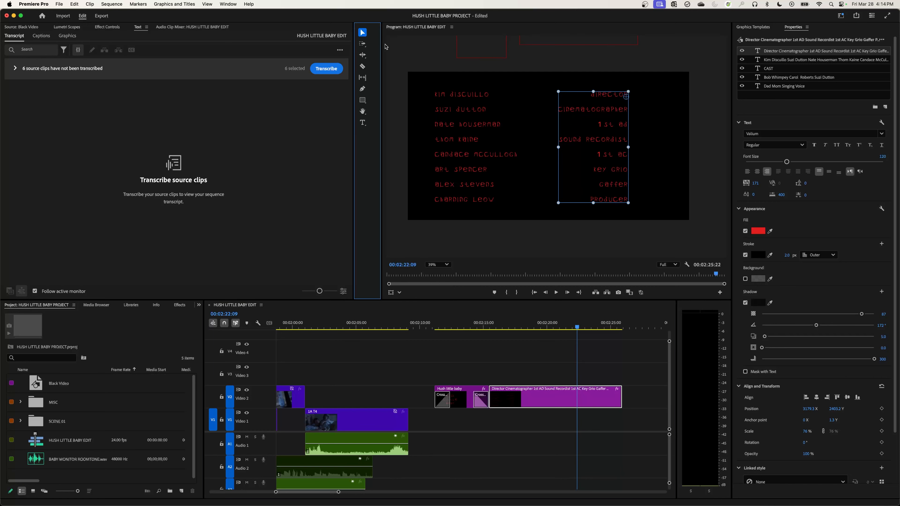
left_click(476, 129, "shift")
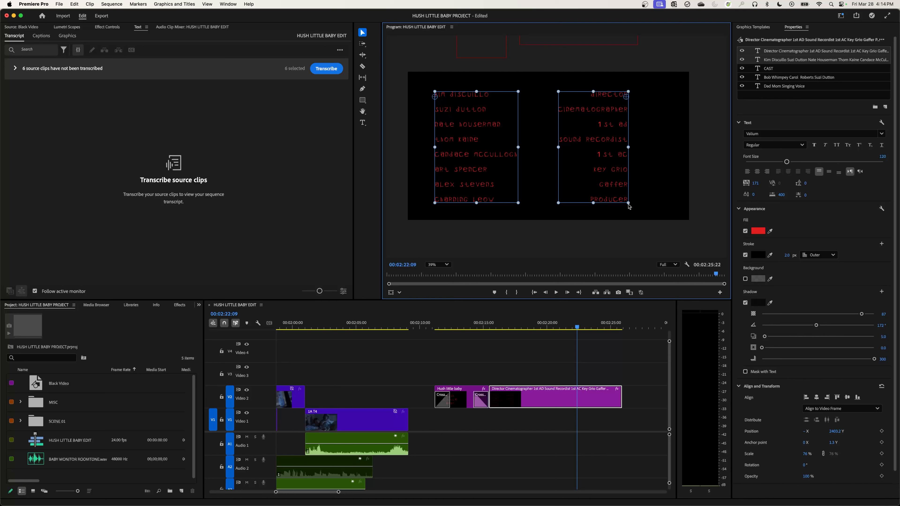
left_click_drag(628, 206, 658, 224)
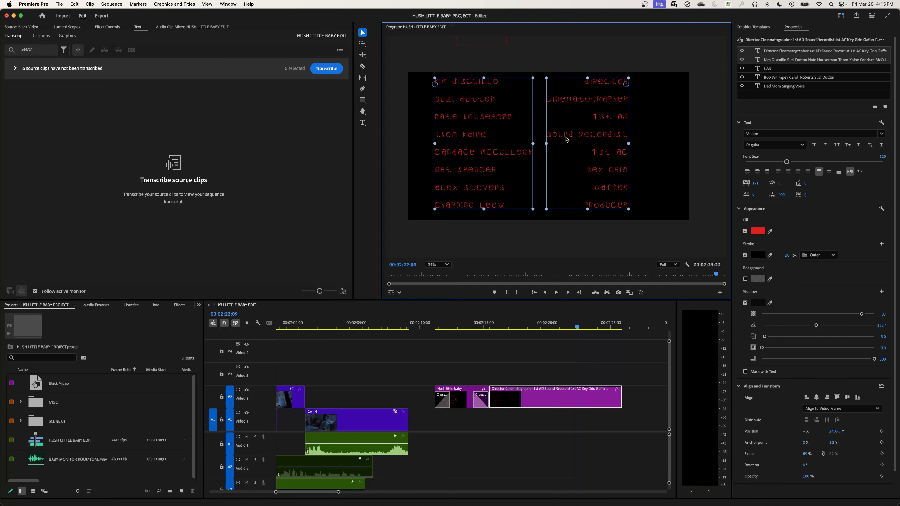
Step: Move both crew columns down slightly to widen the gap below the cast list
scroll(544, 127, "up", 1)
scroll(551, 126, "down", 1)
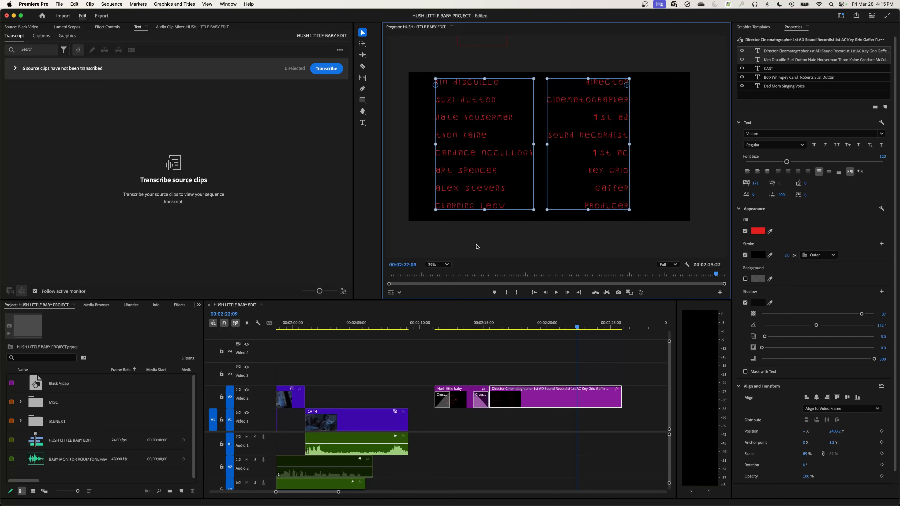
left_click(438, 264)
left_click(445, 274)
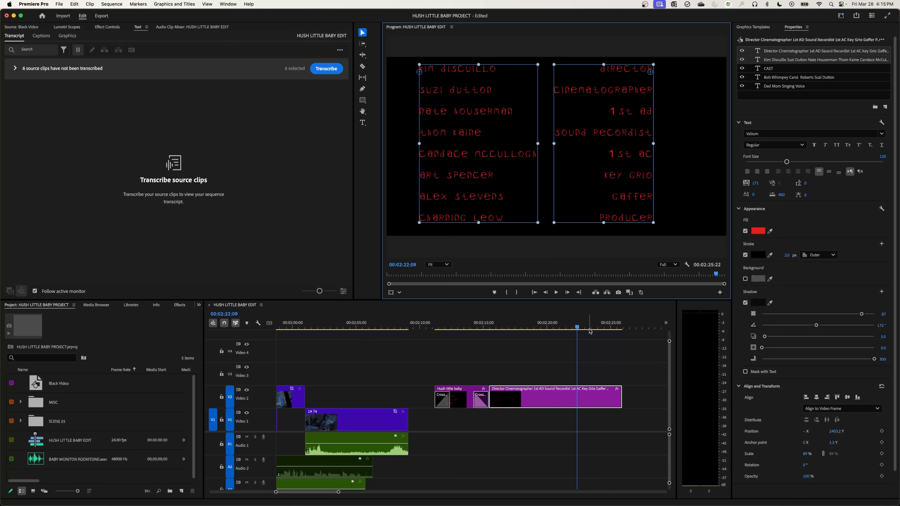
left_click_drag(590, 332, 545, 323)
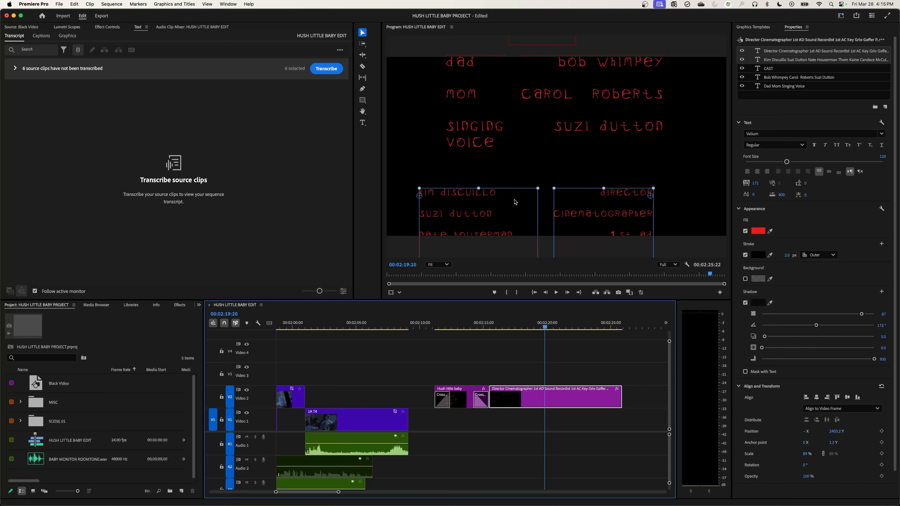
left_click_drag(515, 202, 517, 219)
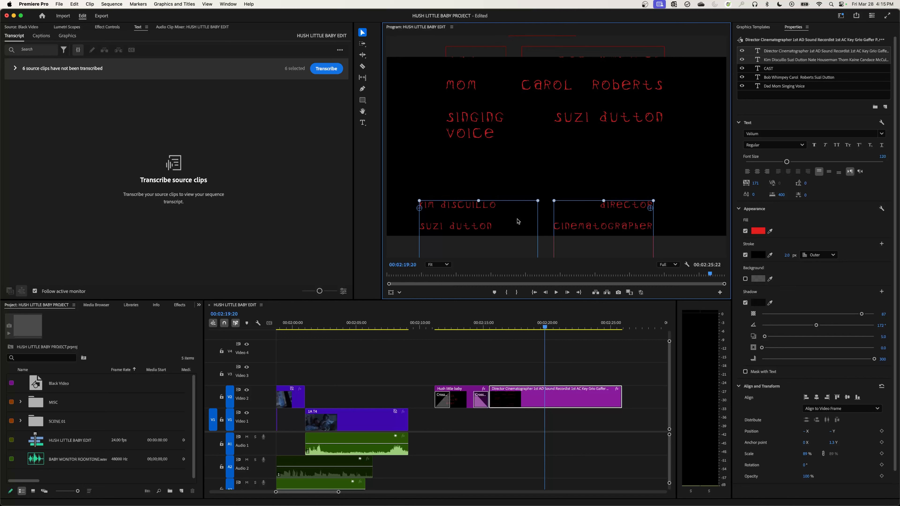
scroll(542, 180, "up", 1)
scroll(542, 194, "down", 1)
Step: Duplicate the CAST heading and place the copy between the cast list and the crew columns, just above the crew names
left_click_drag(541, 324, 527, 328)
left_click(528, 103)
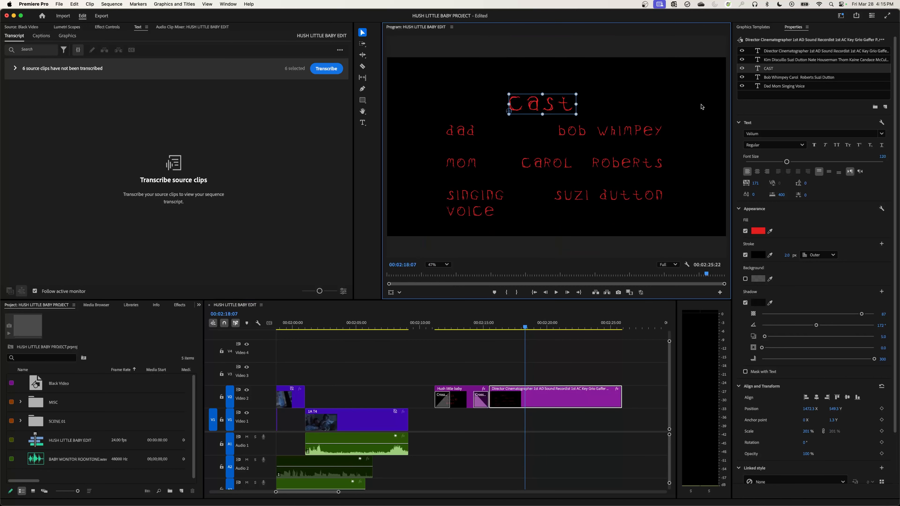
right_click(781, 71)
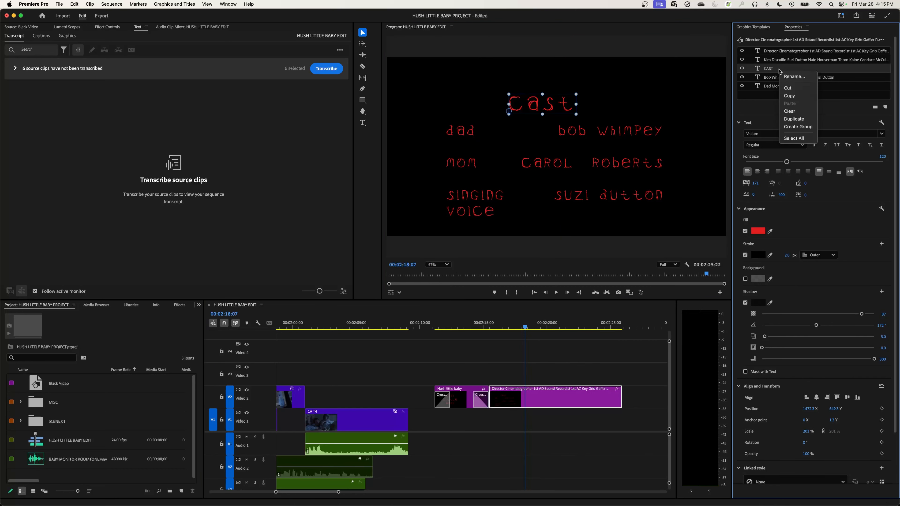
left_click(802, 119)
left_click_drag(552, 110, 551, 246)
left_click_drag(531, 326, 551, 331)
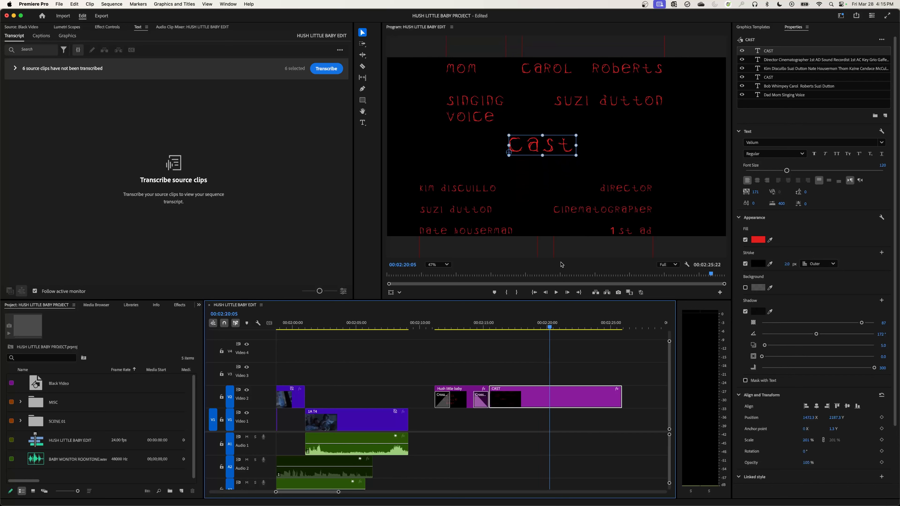
left_click_drag(545, 150, 545, 167)
Step: Change the duplicated heading's text to "crew"
double_click(545, 167)
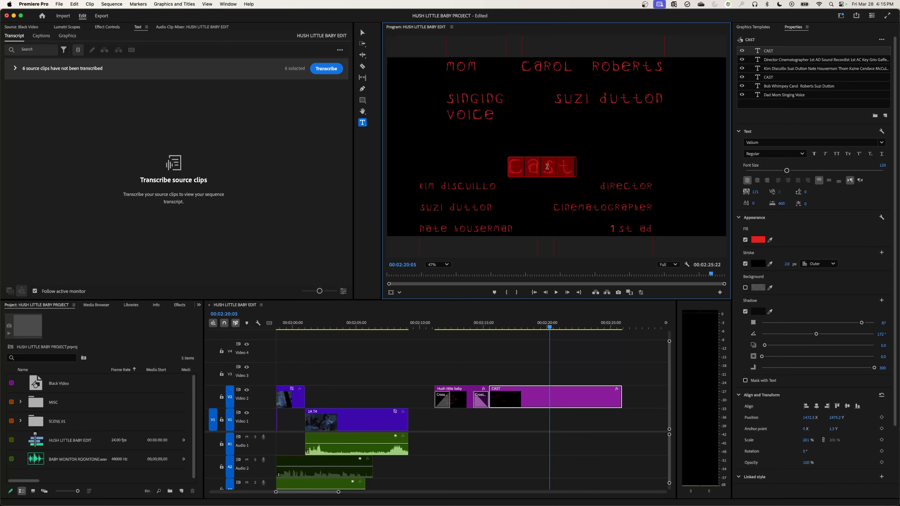
type("crew")
key("Escape")
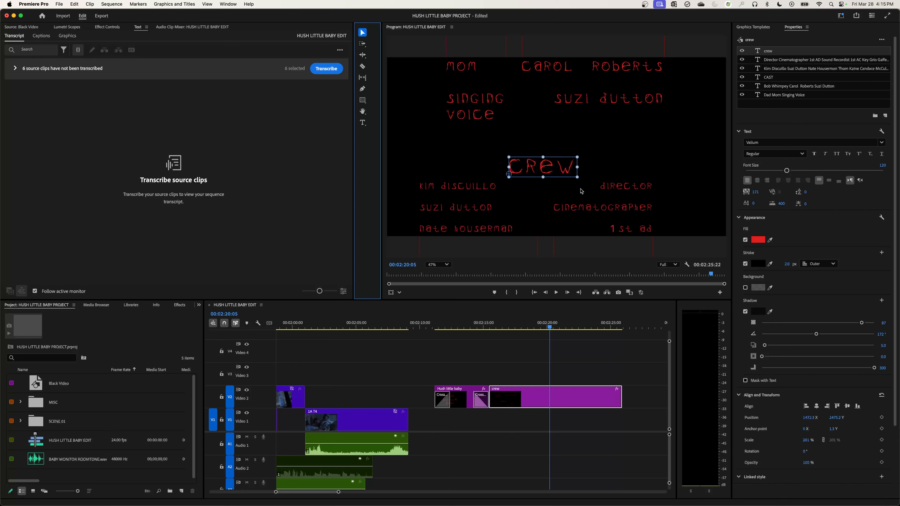
Step: Duplicate the crew names layer and place the copy in the middle of the frame below the crew list, leaving a gap
left_click(815, 68)
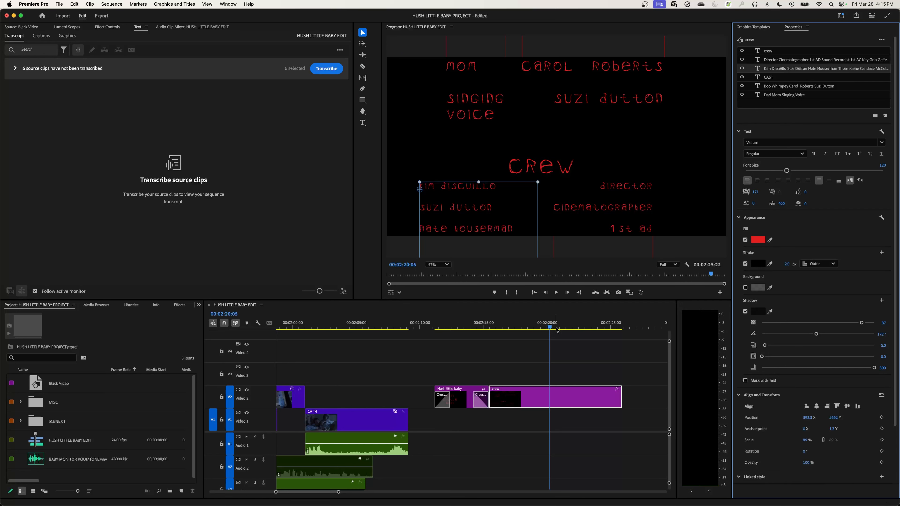
left_click_drag(558, 326, 594, 332)
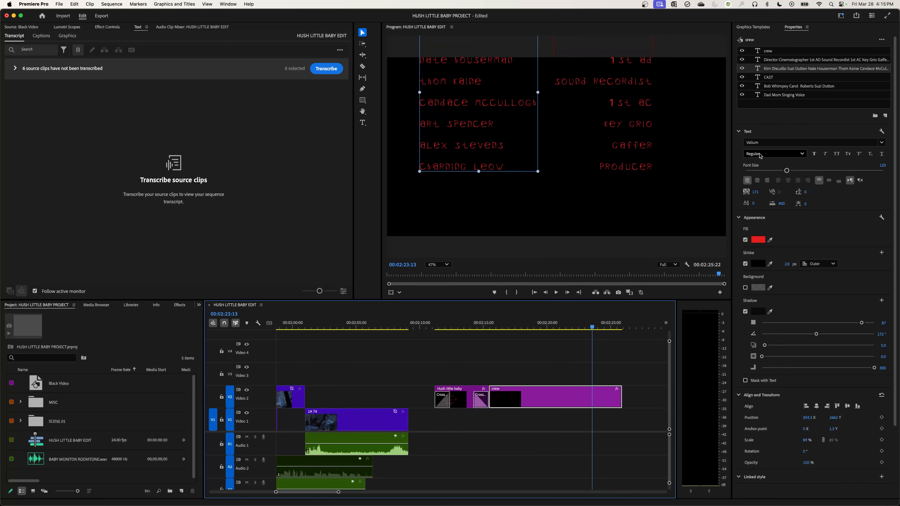
right_click(773, 72)
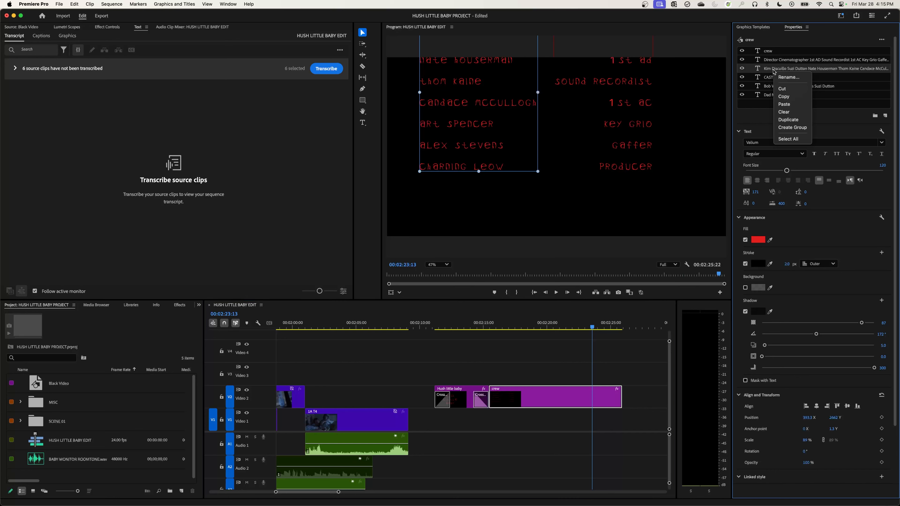
left_click(788, 119)
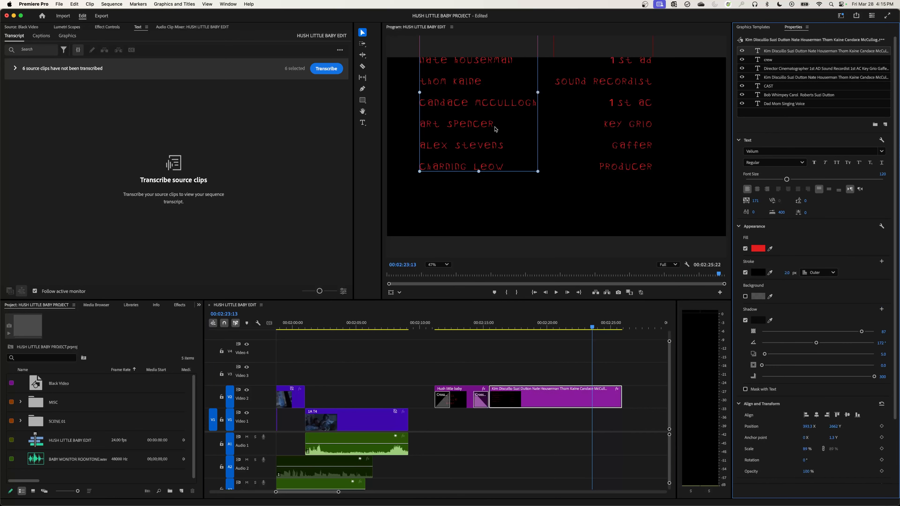
left_click_drag(495, 128, 567, 168)
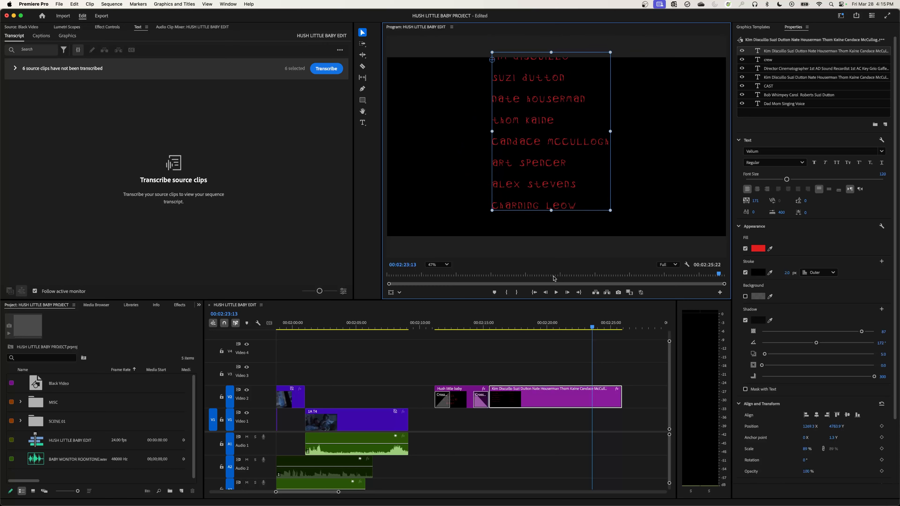
left_click(574, 331)
left_click_drag(573, 331, 579, 331)
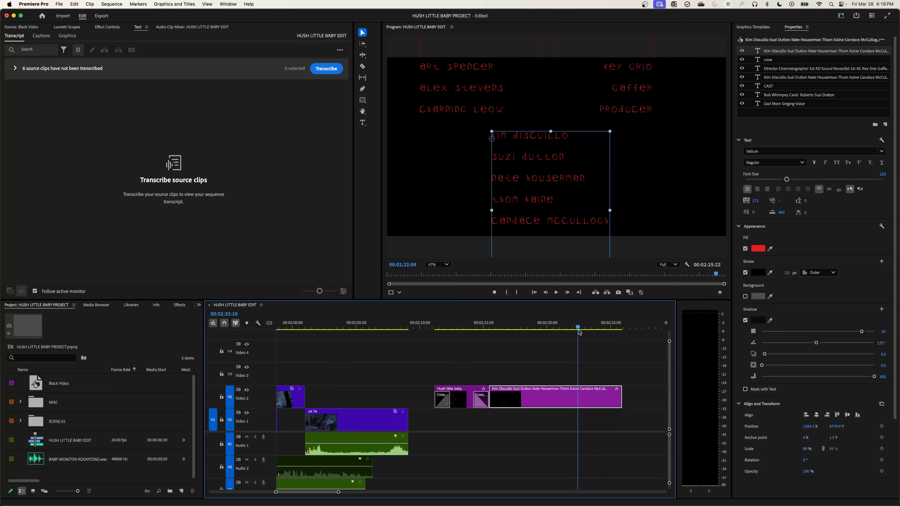
left_click_drag(542, 172, 543, 189)
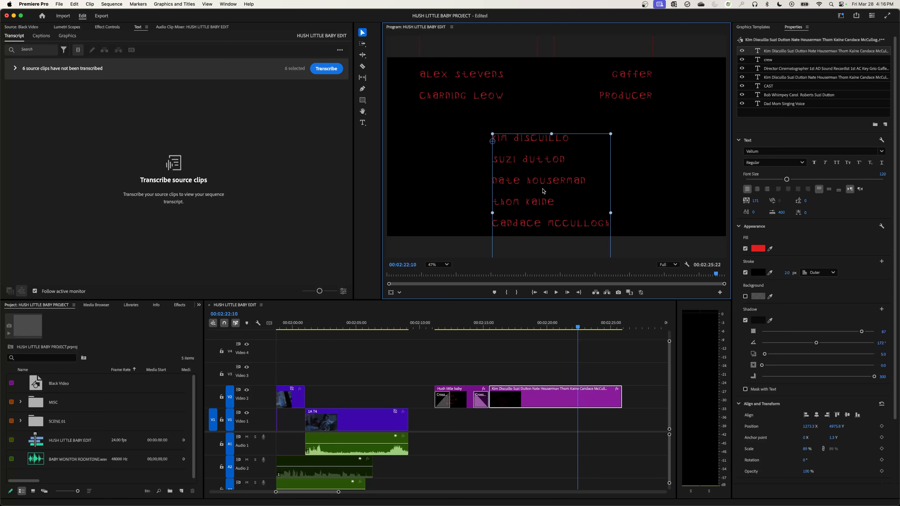
scroll(556, 141, "up", 3)
scroll(557, 141, "down", 3)
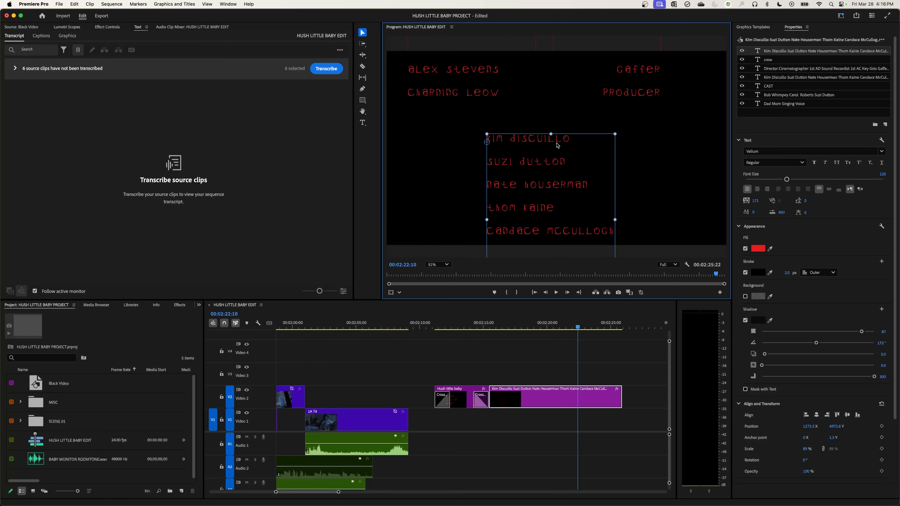
Step: Duplicate the crew heading and place the copy below the crew list, at the start of the new centred text block
left_click_drag(569, 326, 548, 326)
left_click(543, 100)
key("shift+super+Left")
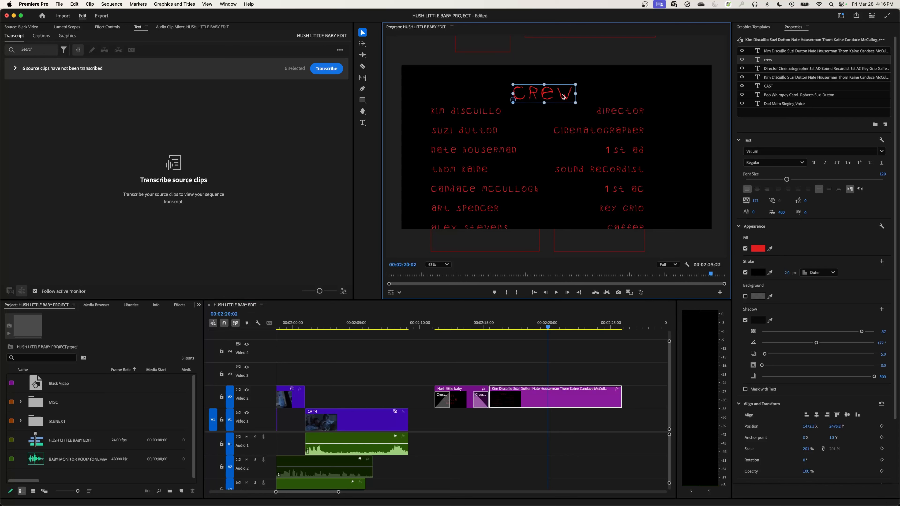
right_click(779, 59)
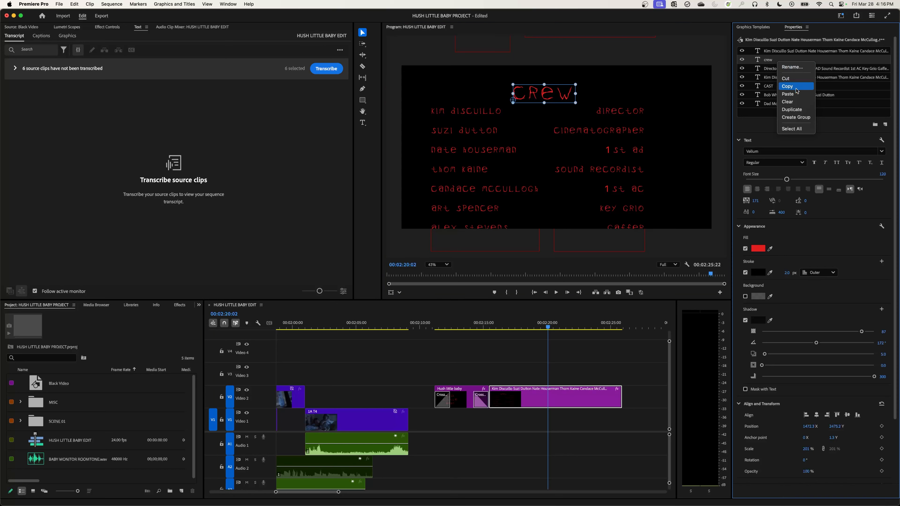
left_click(790, 109)
left_click_drag(549, 95, 552, 253)
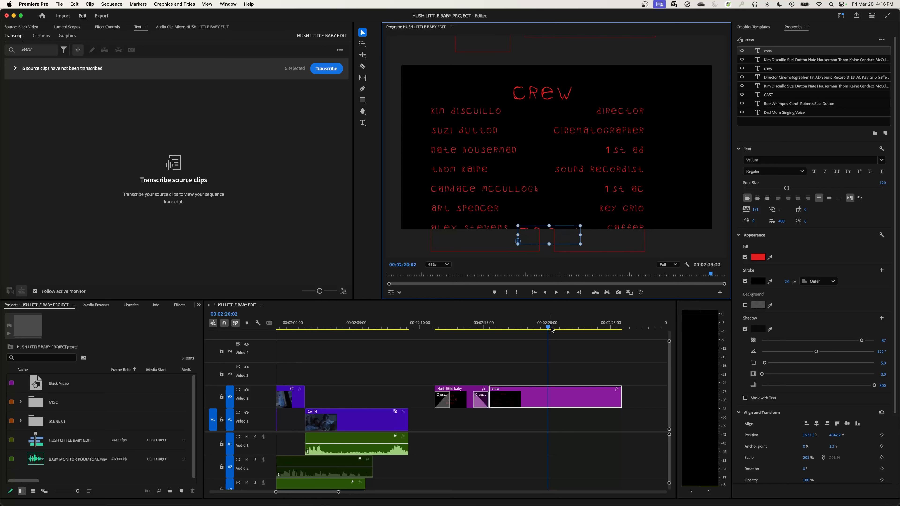
left_click_drag(549, 328, 576, 327)
left_click_drag(543, 102, 540, 158)
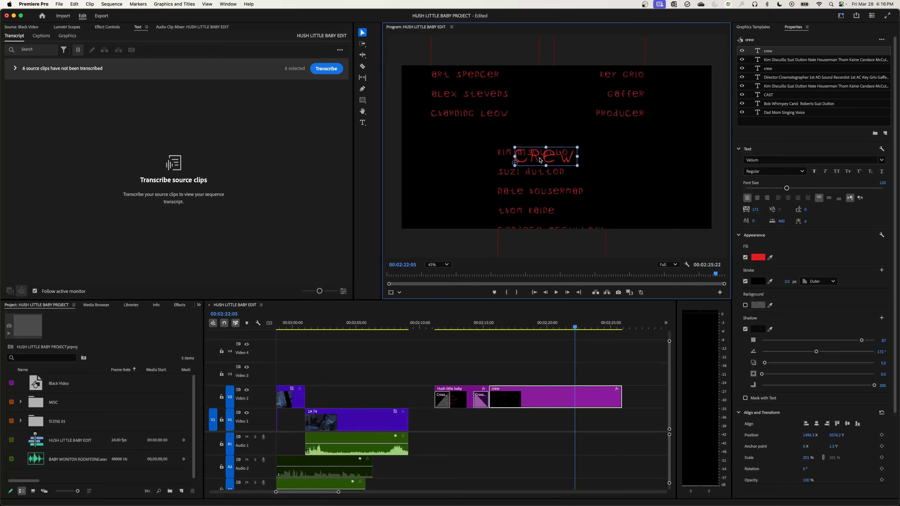
Step: Change the lower crew heading's text to "MUSIC" and move the copied names block down to sit below it
double_click(541, 158)
type("MUSIC")
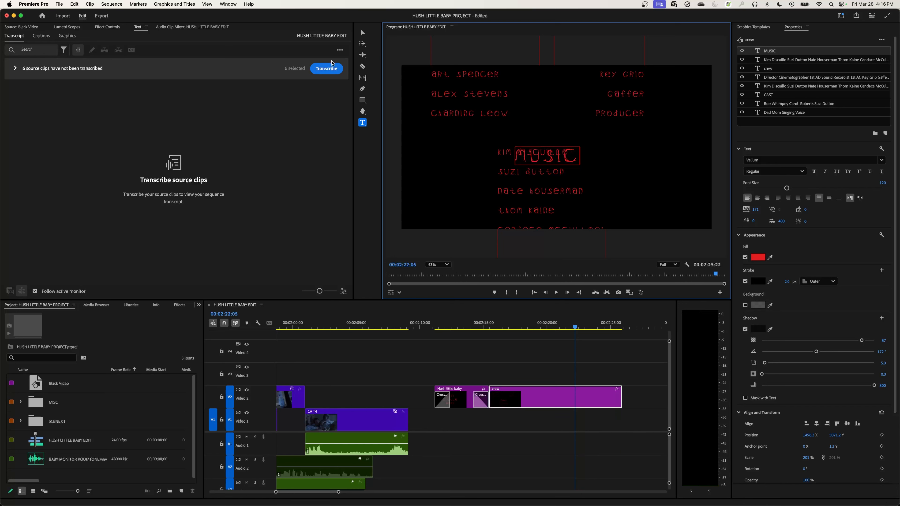
key("Escape")
left_click_drag(504, 182, 500, 215)
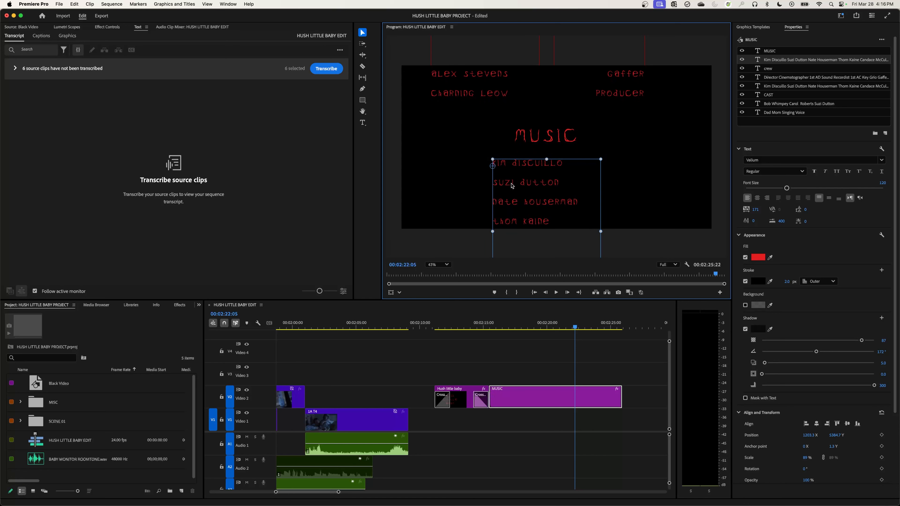
Step: Copy the music attribution rows A17:B23 from the CREDITS spreadsheet in Excel and replace the names below the MUSIC heading with them in Premiere Pro
key("super+Tab")
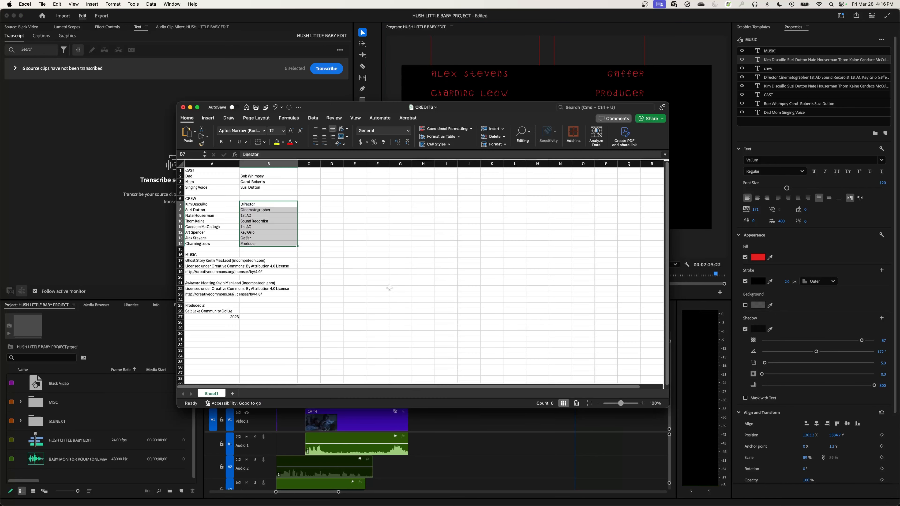
left_click_drag(190, 260, 262, 296)
key("super+c")
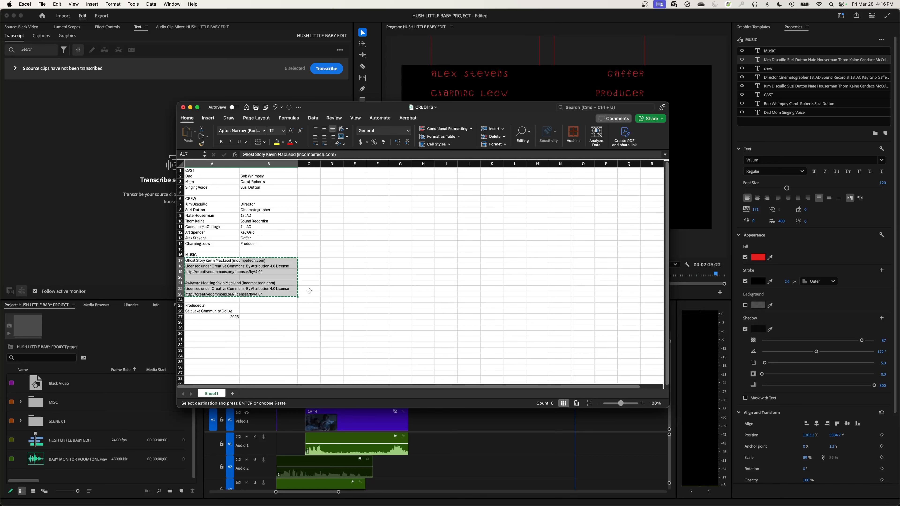
key("super+Tab")
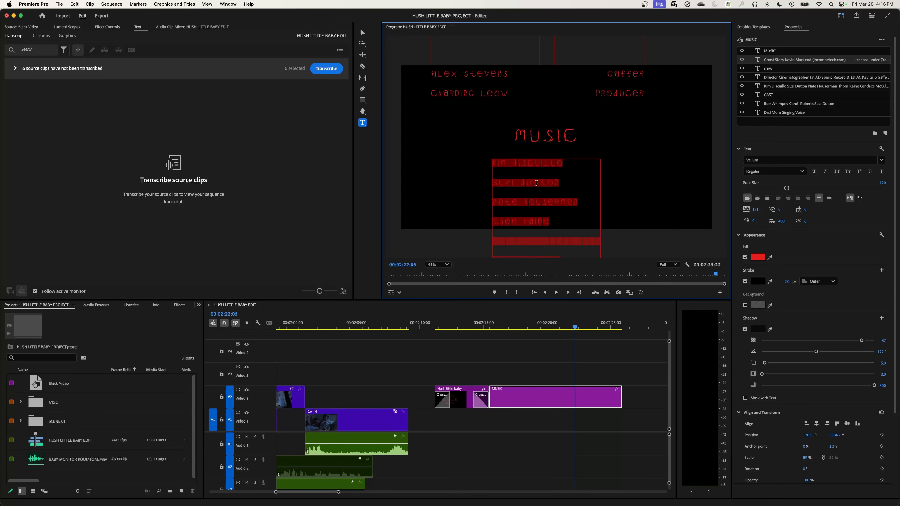
key("super+v")
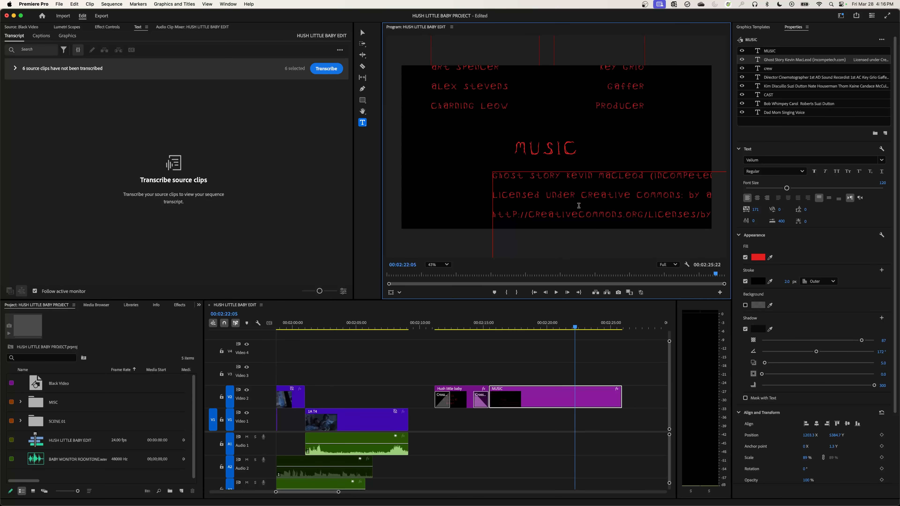
Step: Centre-align the music attribution text and align its layer to the horizontal centre of the frame
key("super+a")
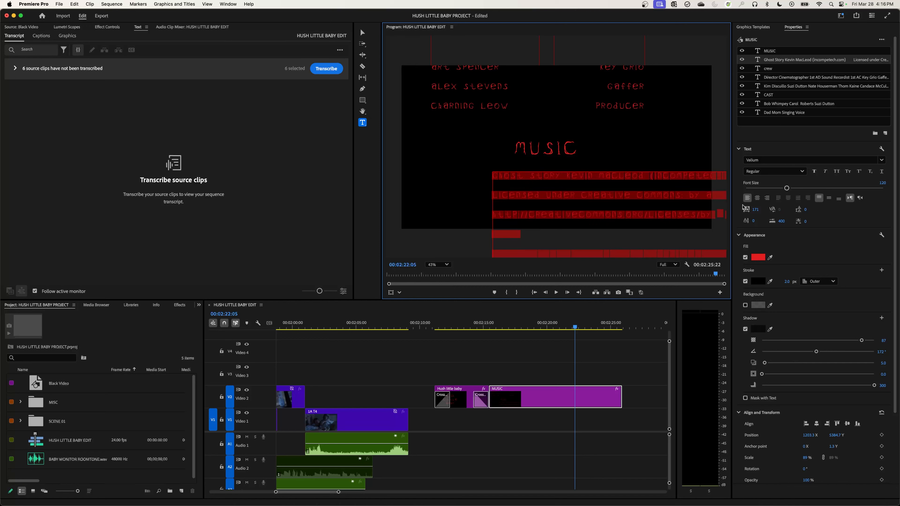
left_click(757, 197)
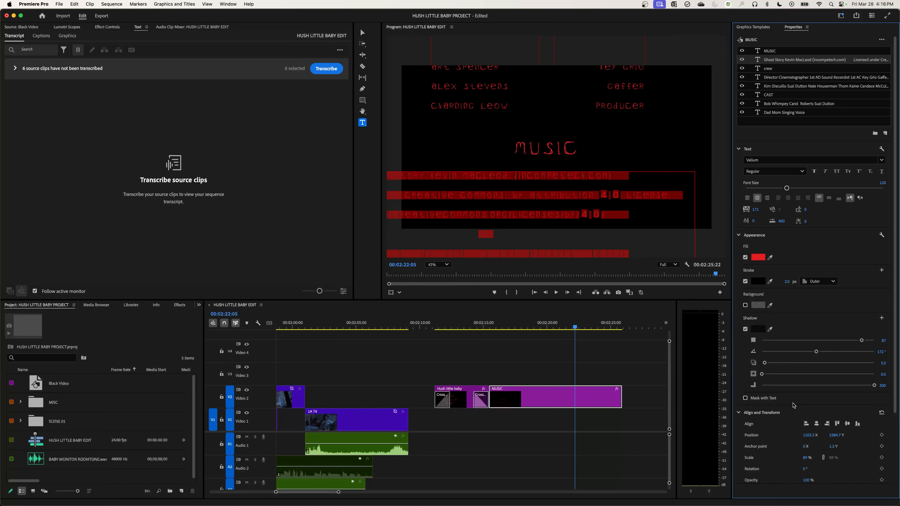
left_click(817, 425)
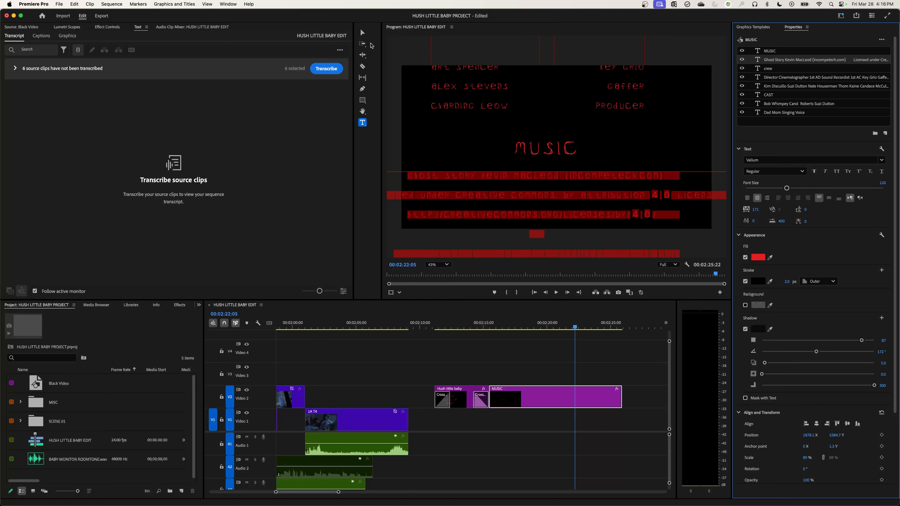
left_click(362, 32)
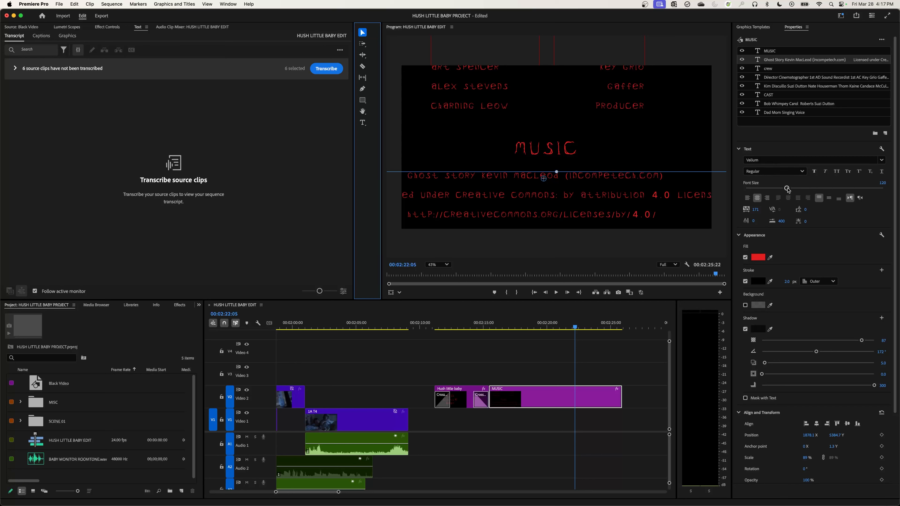
Step: Resize the music attribution text to font size 70 and 100% scale, placing it closer beneath the MUSIC heading
left_click_drag(787, 190, 769, 191)
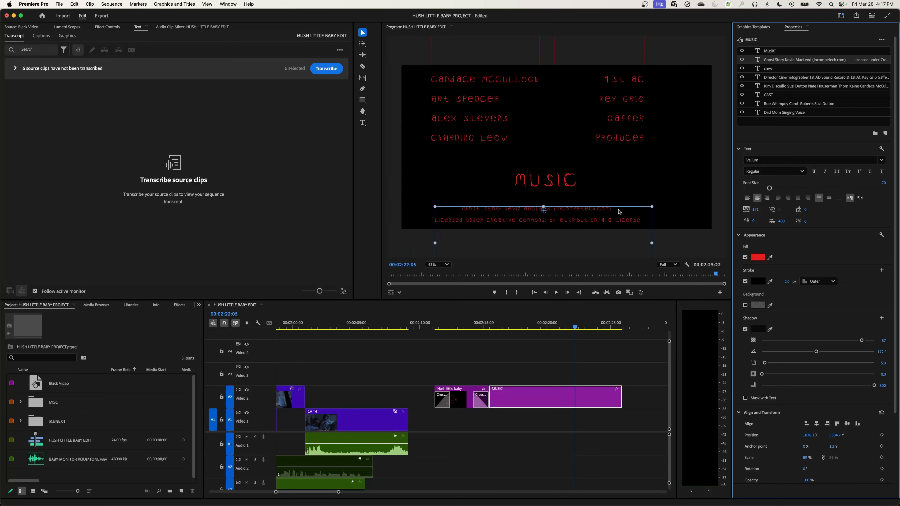
left_click_drag(582, 220, 585, 212)
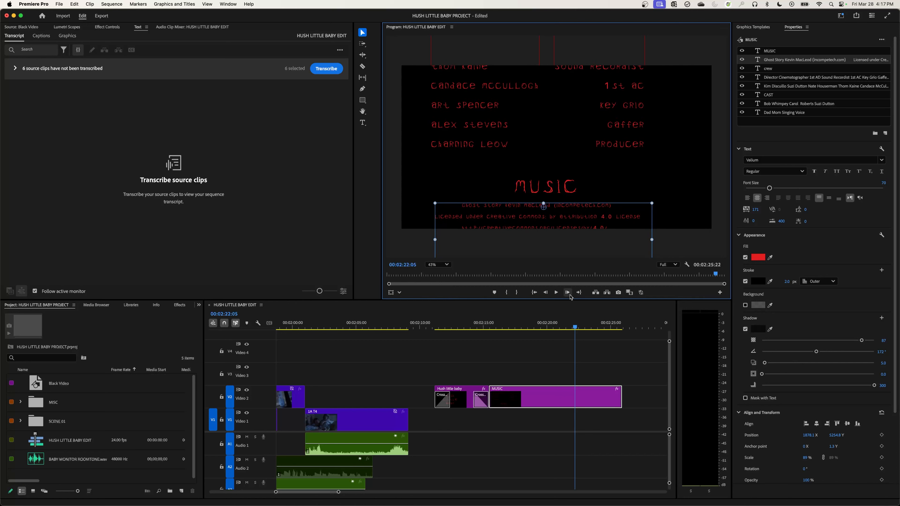
left_click(584, 324)
left_click_drag(585, 323, 594, 323)
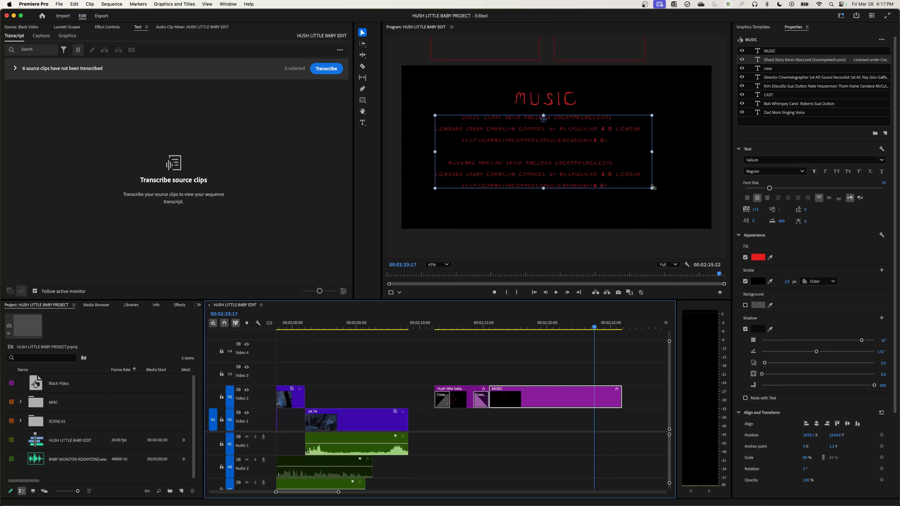
left_click_drag(653, 187, 666, 192)
Step: Align the MUSIC heading and the attribution text layer to the horizontal centre of the frame
left_click(563, 99)
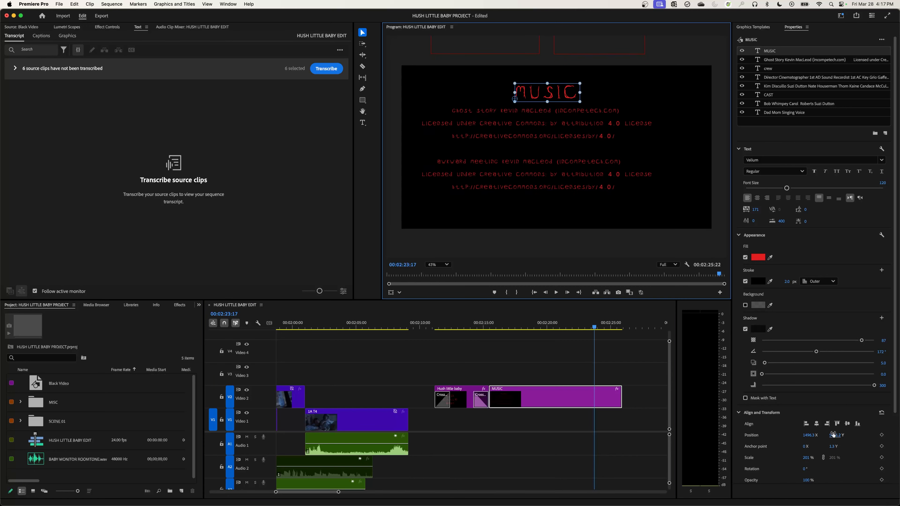
left_click(847, 425)
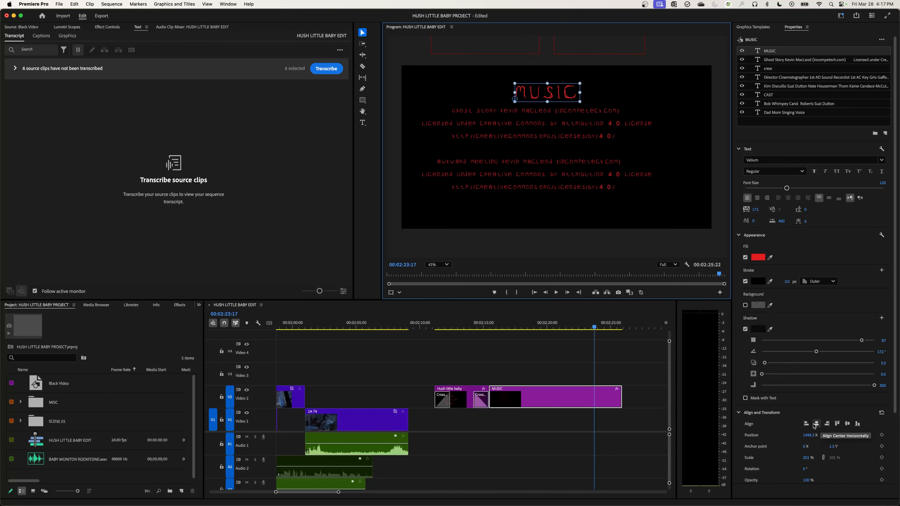
left_click(564, 199)
left_click(816, 424)
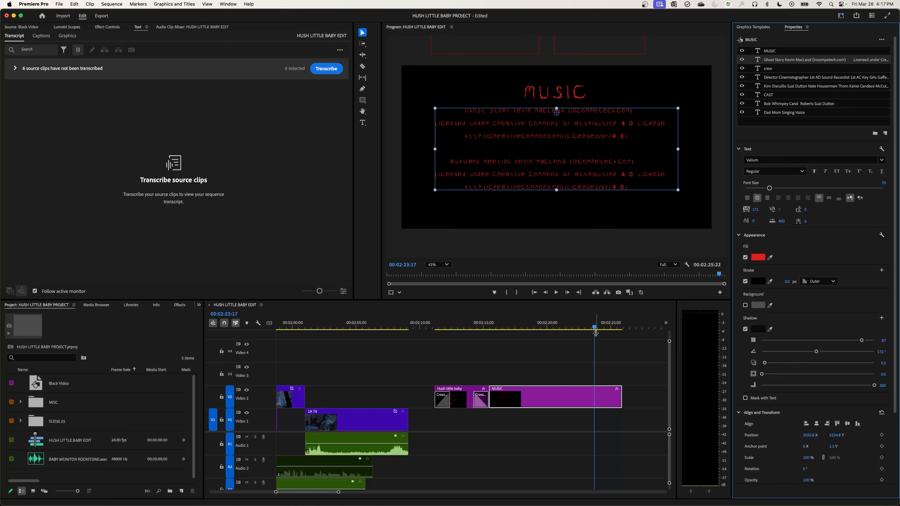
Step: Copy the "Produced at" and college name rows (A25:A26) from the CREDITS spreadsheet in Excel and return to Premiere Pro
left_click_drag(595, 327, 606, 329)
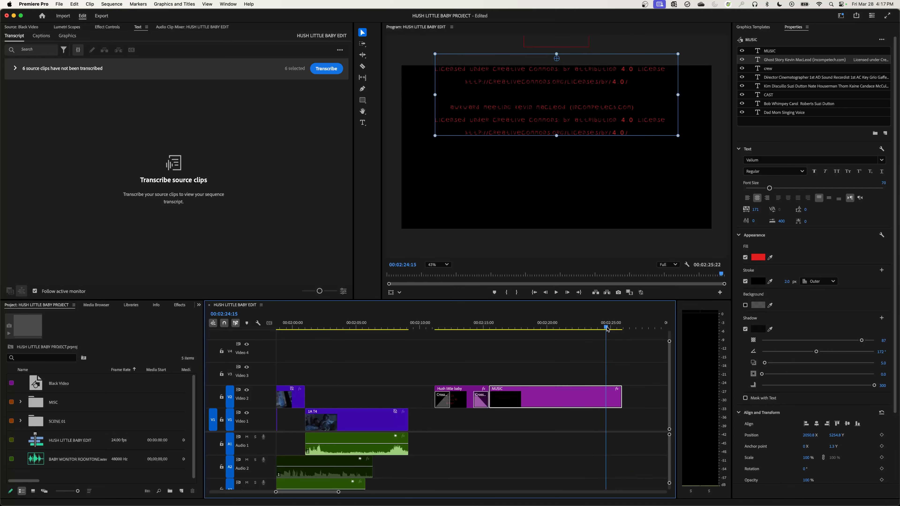
key("super+Tab")
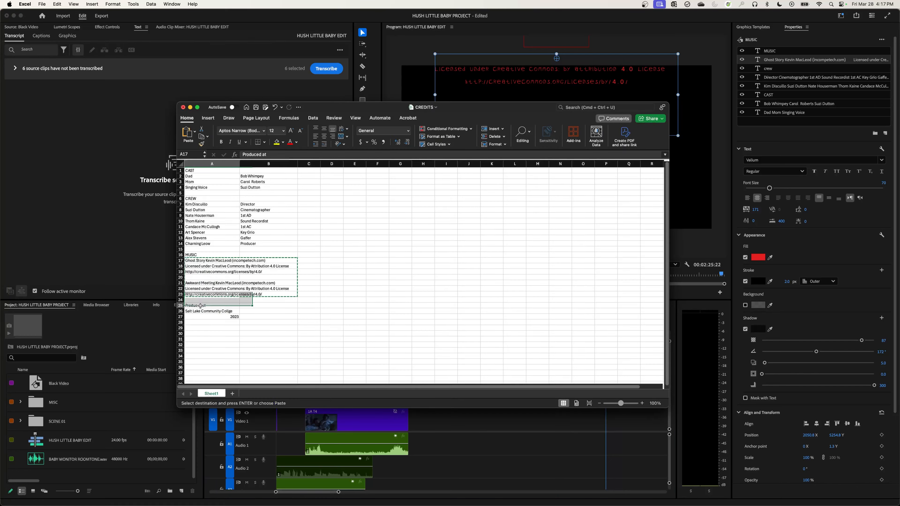
left_click_drag(210, 305, 208, 311)
key("super+c")
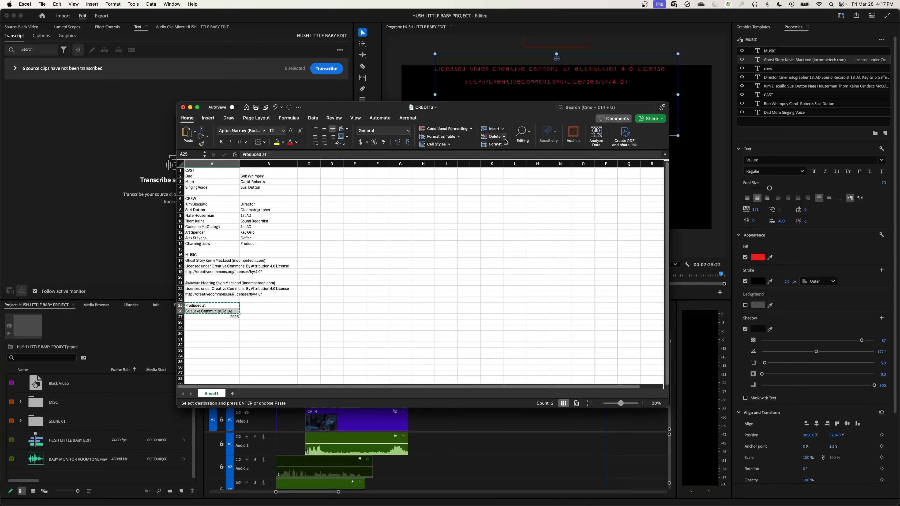
key("super+Tab")
left_click(526, 93)
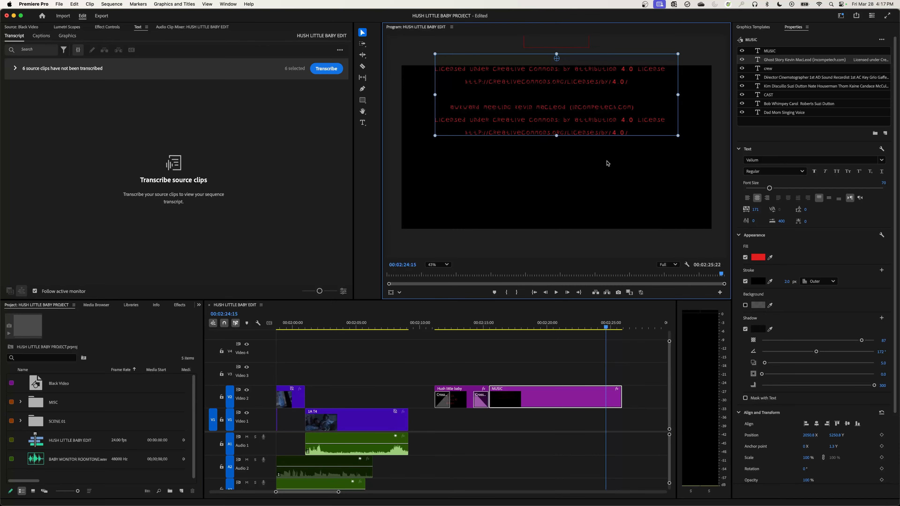
Step: Duplicate the music attribution layer, place the copy below the original, and replace its text with the copied "Produced at" lines
right_click(777, 61)
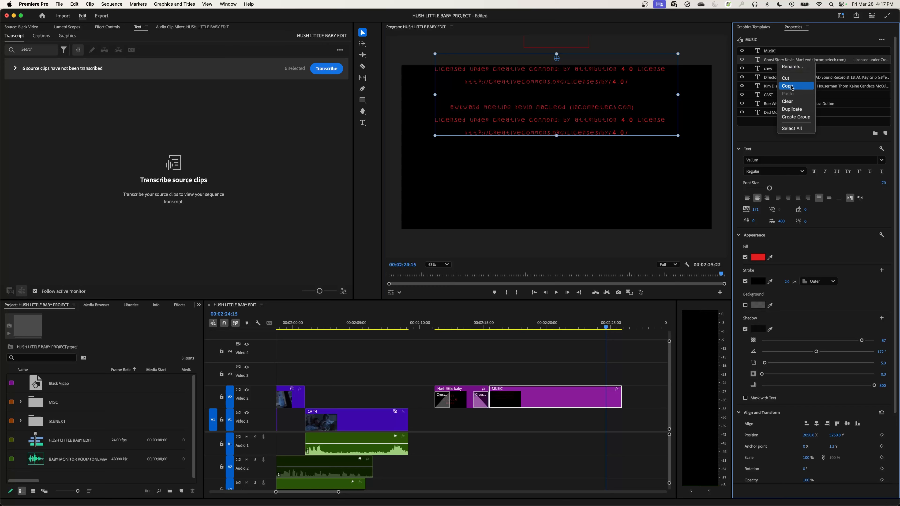
left_click(786, 110)
left_click_drag(578, 90, 582, 210)
double_click(559, 137)
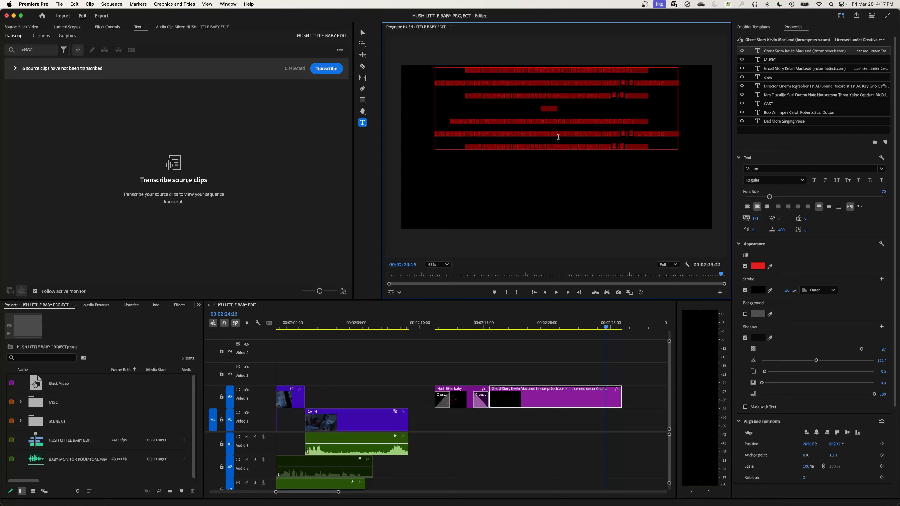
key("super+v")
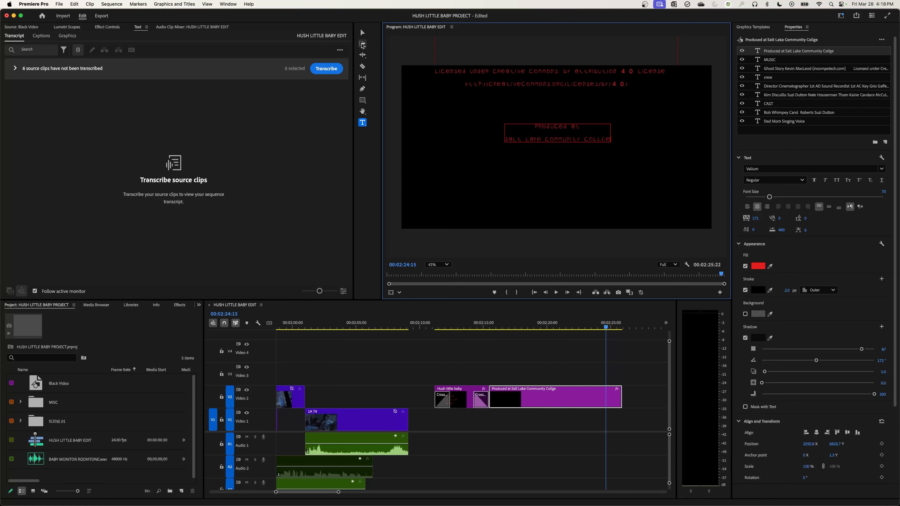
key("Escape")
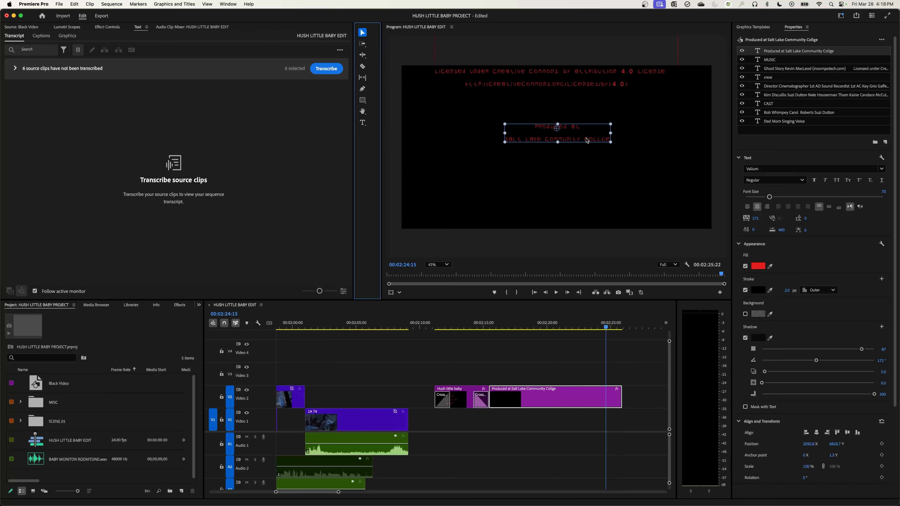
Step: Enlarge the "Produced at" text to 220% scale and correct the spelling of "Collge" to "College"
left_click_drag(611, 143, 675, 146)
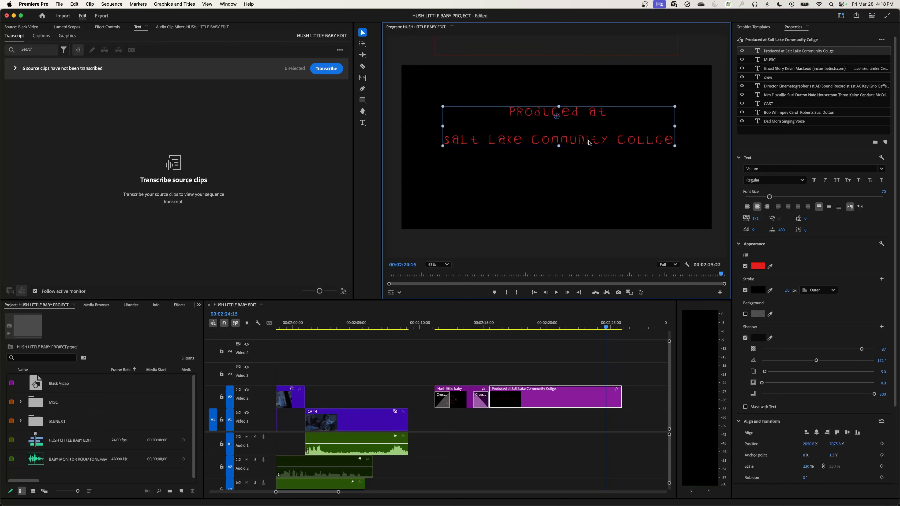
double_click(651, 142)
left_click(657, 140)
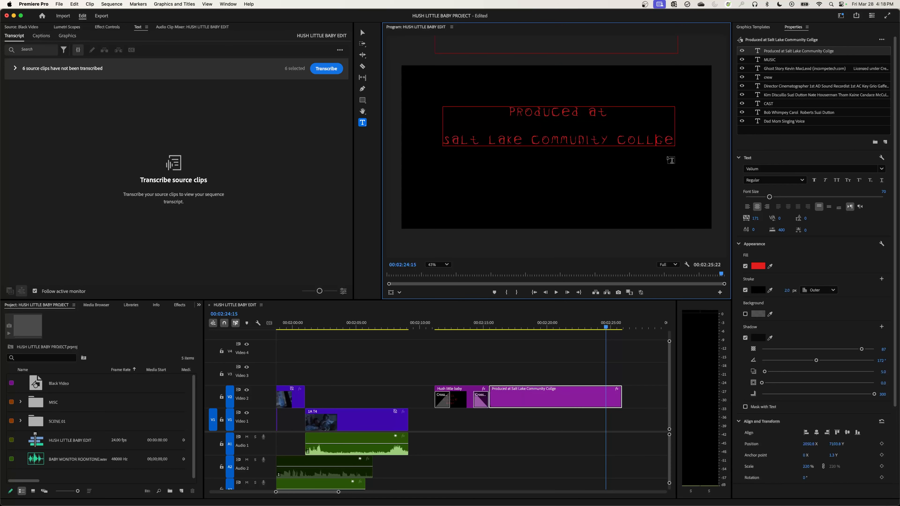
type("E")
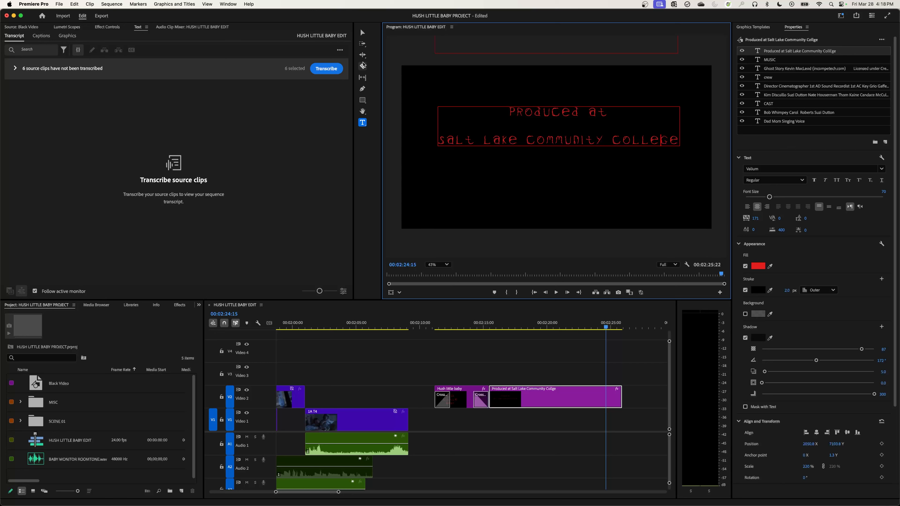
left_click(362, 33)
Step: Add a third line reading "copyright MMXXIII" below the college name and return the playhead to the cast section of the credits
left_click_drag(586, 328, 596, 329)
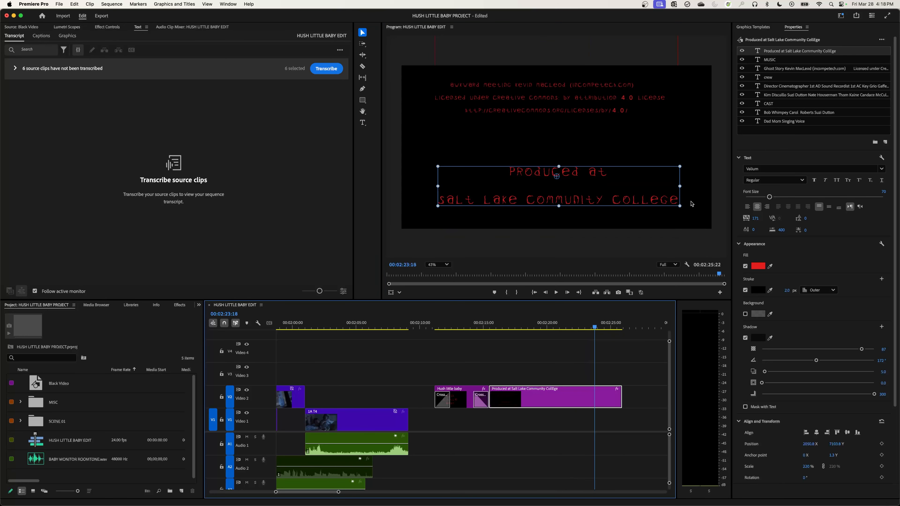
double_click(681, 201)
left_click(683, 204)
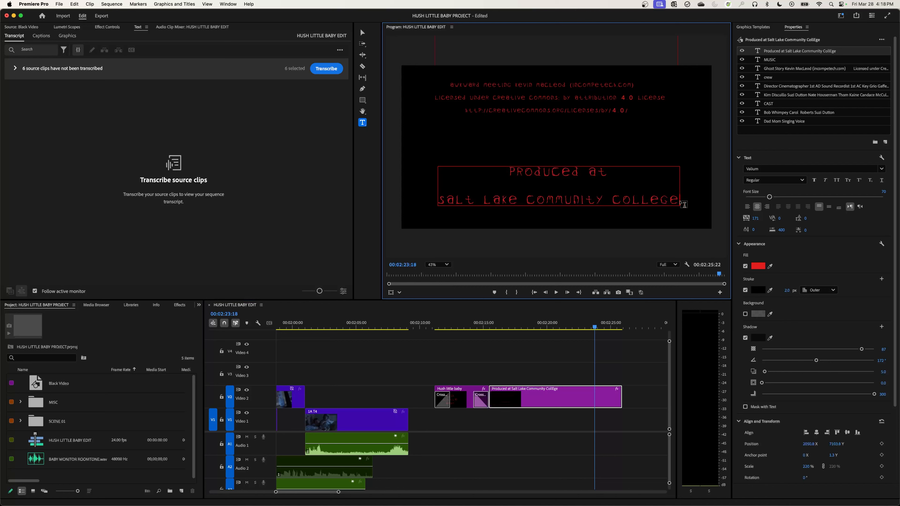
key("Return")
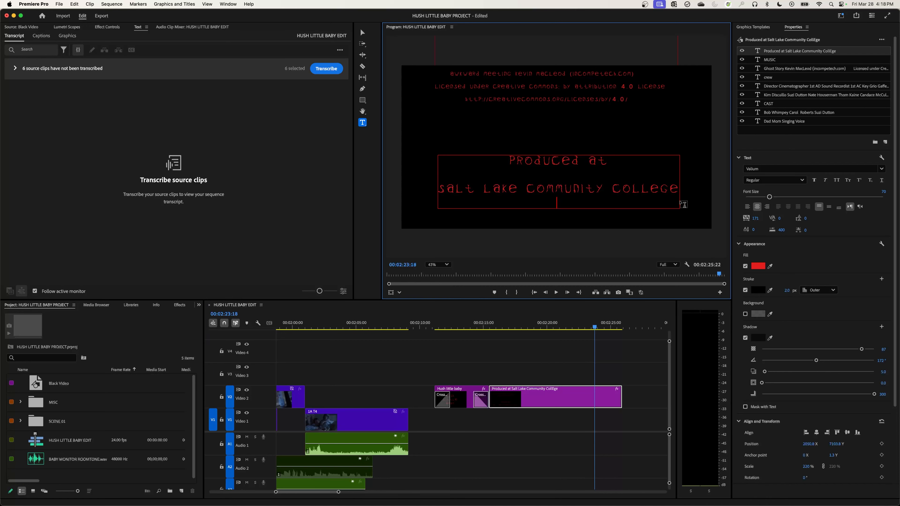
key("Return")
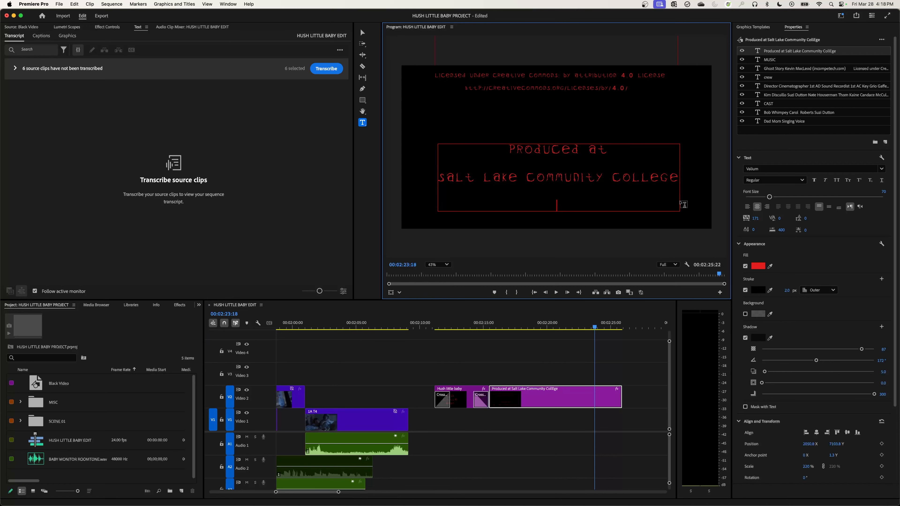
type("copyright")
key("super+Tab")
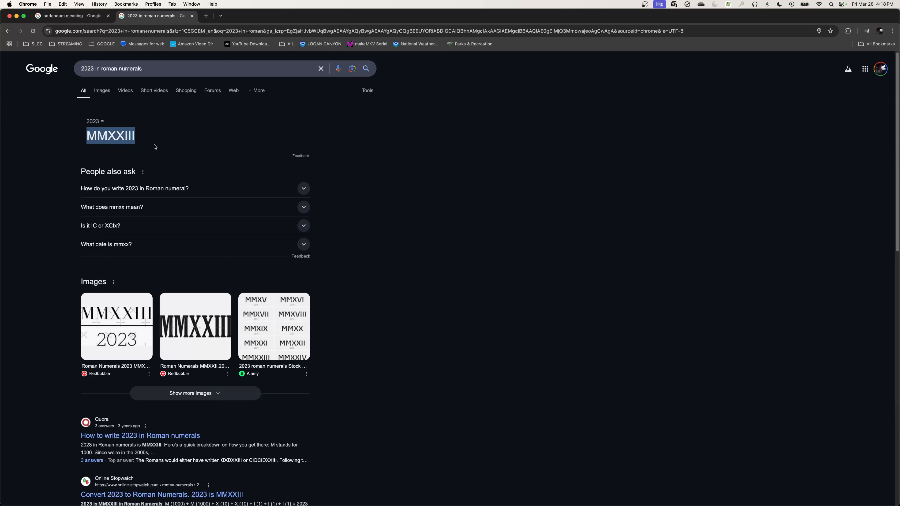
key("super+Tab")
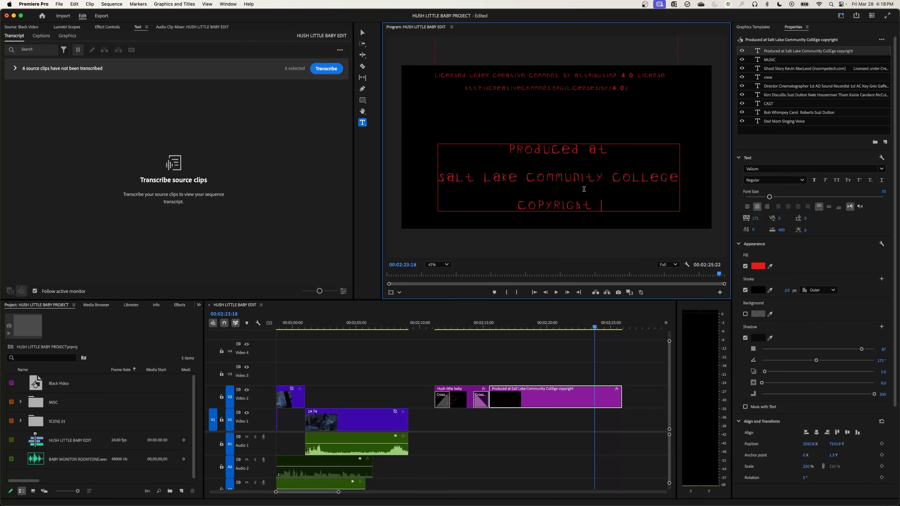
type("MMXXIII")
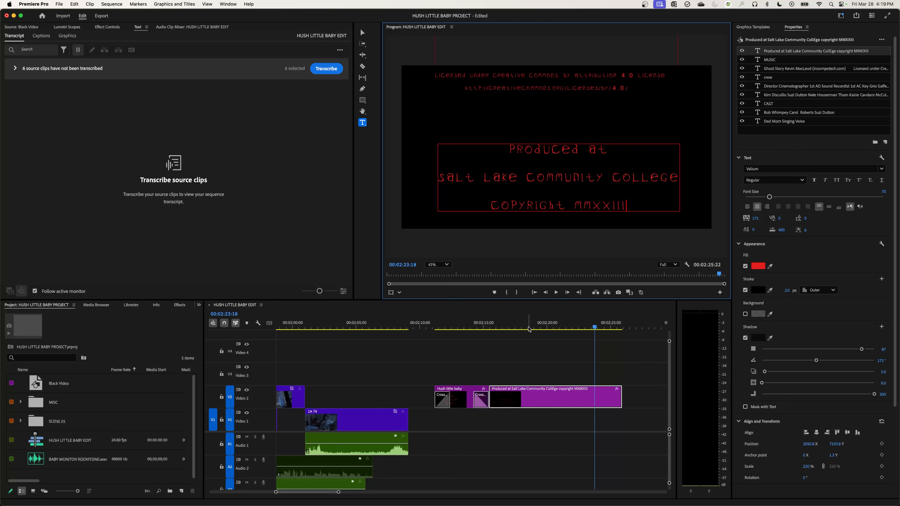
left_click(503, 327)
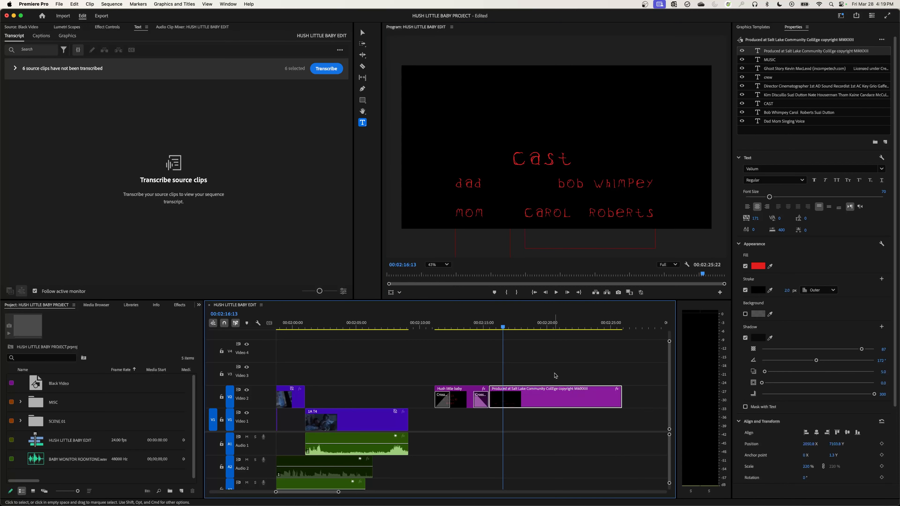
Step: Try shortening the credits clip to end at 00:02:21:07 and play the roll through to its end
left_click_drag(619, 399, 563, 398)
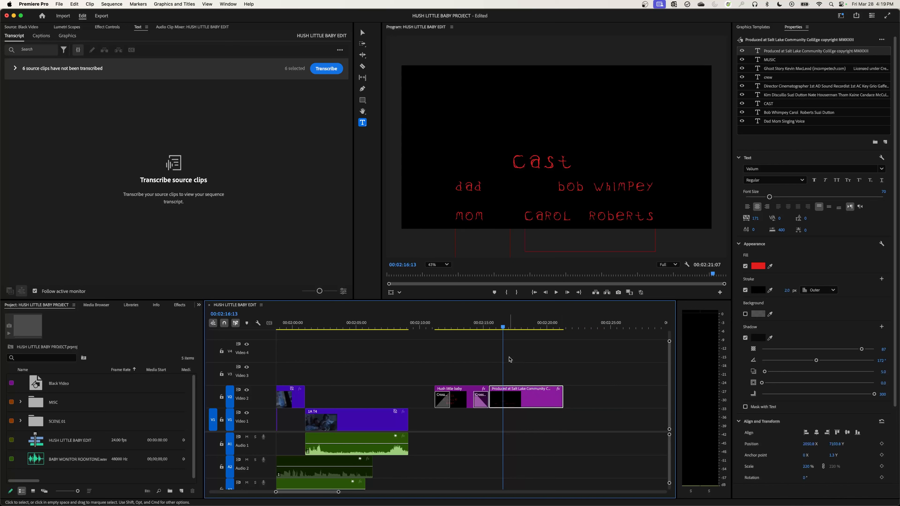
key("space")
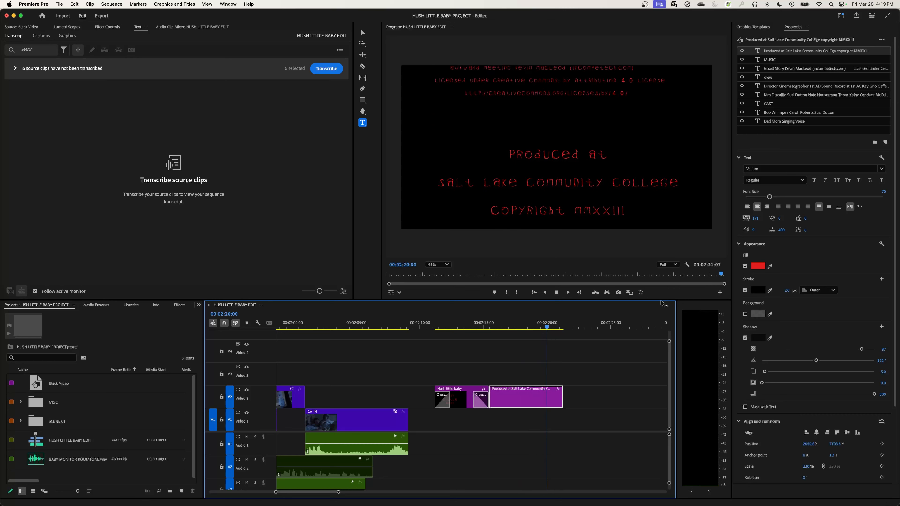
key("space")
left_click(490, 337)
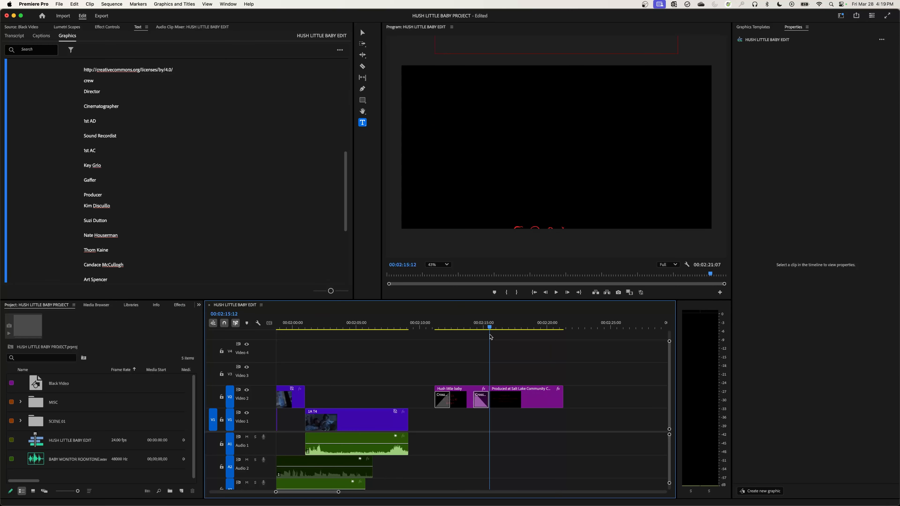
left_click_drag(488, 329, 563, 342)
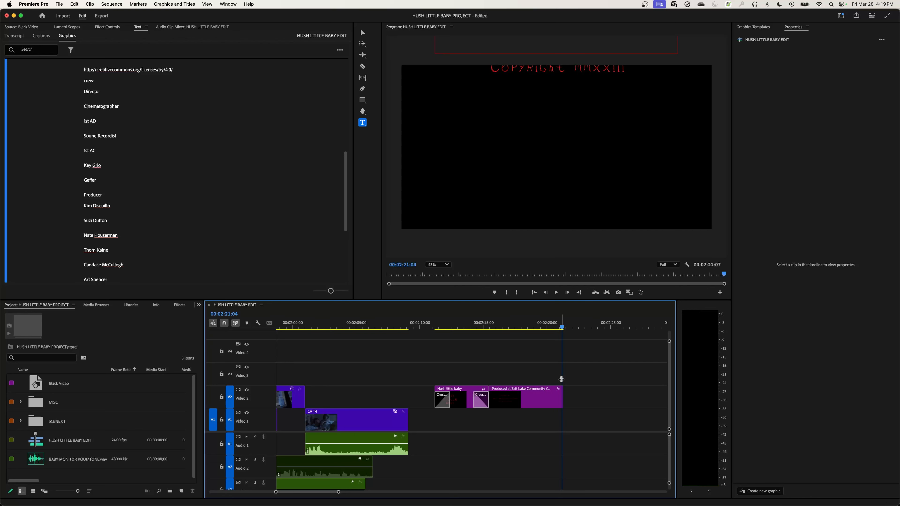
Step: Try ending the credits clip at 00:02:26:18 and at 00:02:23:21, and preview the roll full screen
key("minus")
left_click_drag(518, 396, 554, 398)
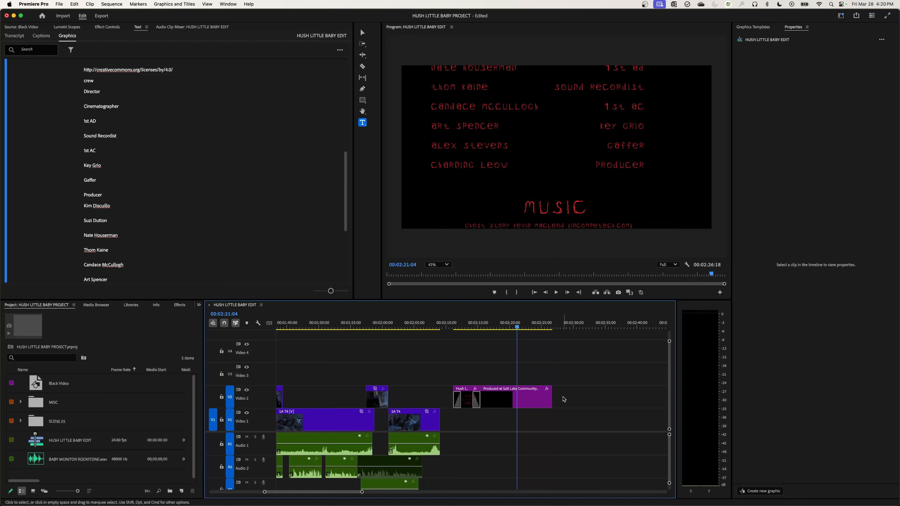
left_click_drag(551, 397, 534, 397)
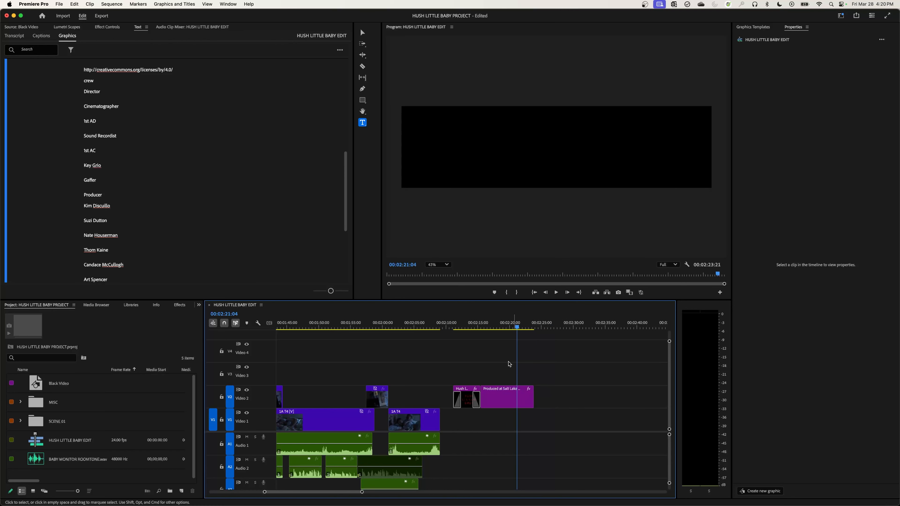
left_click(498, 323)
key("space")
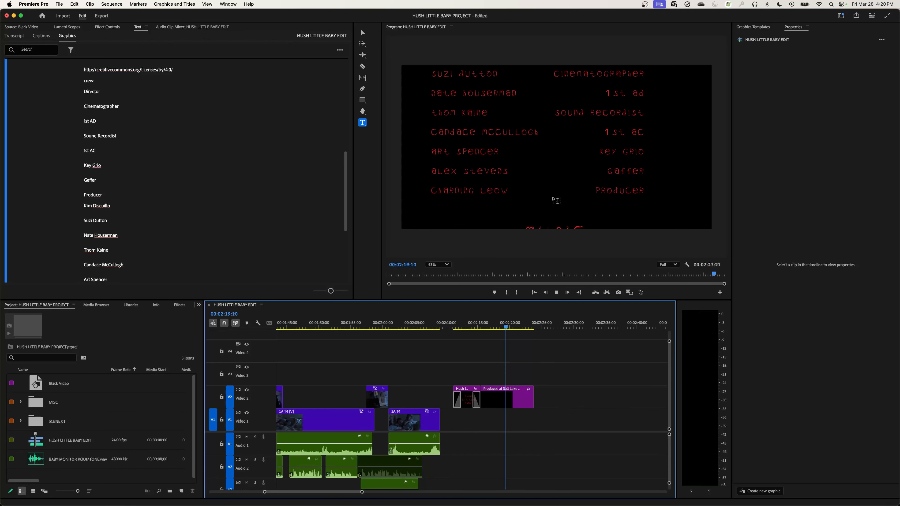
key("ctrl+grave")
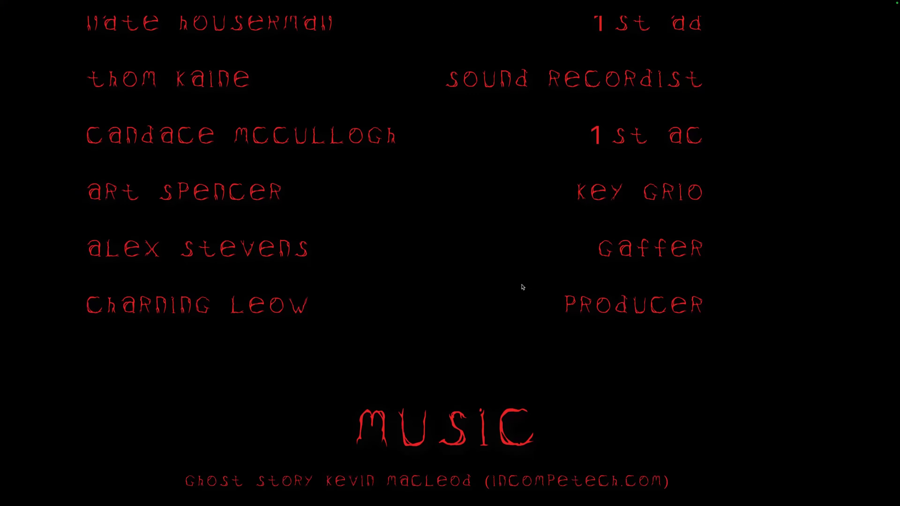
key("Escape")
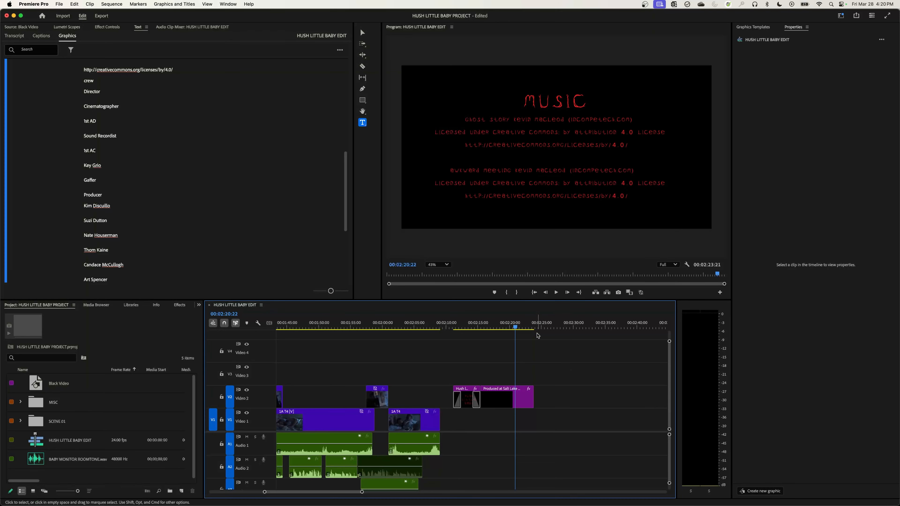
Step: Try extending the credits clip to 00:02:32:05 and preview the roll full screen from the cast section
left_click_drag(533, 398, 588, 403)
left_click_drag(501, 327, 496, 328)
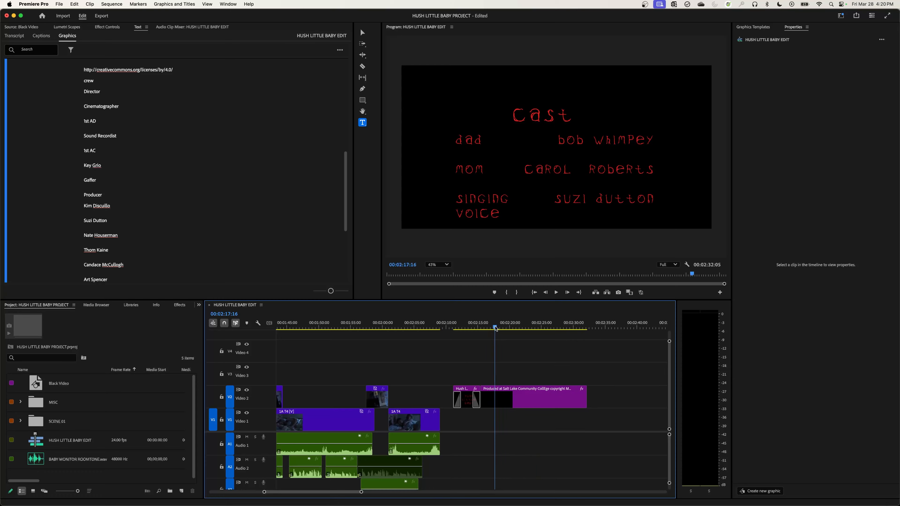
key("ctrl+grave")
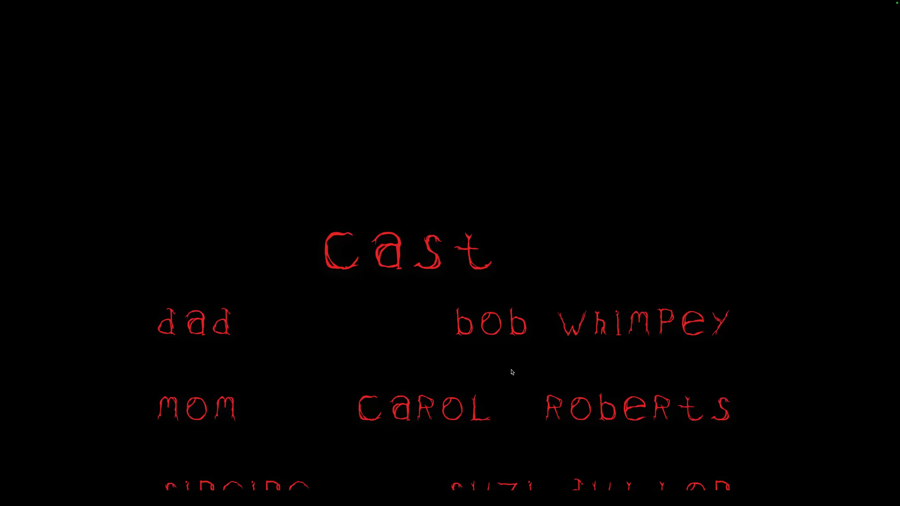
key("space")
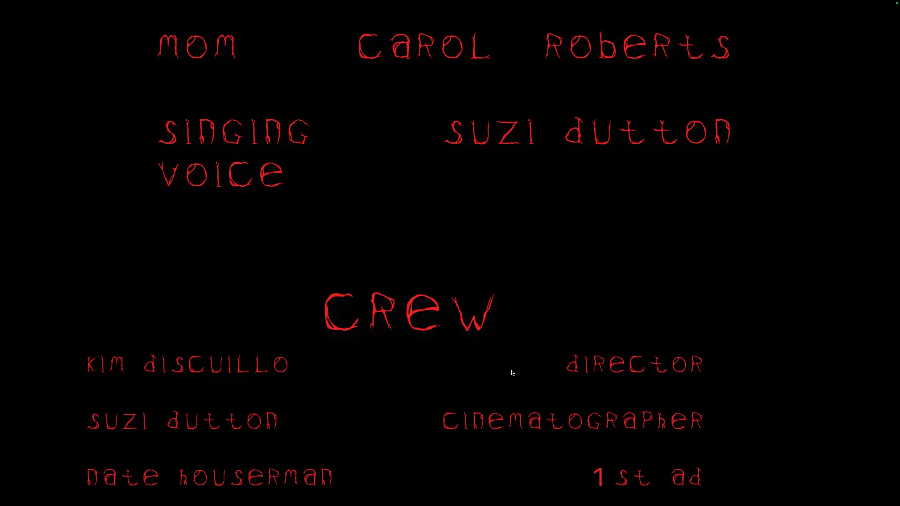
key("ctrl+grave")
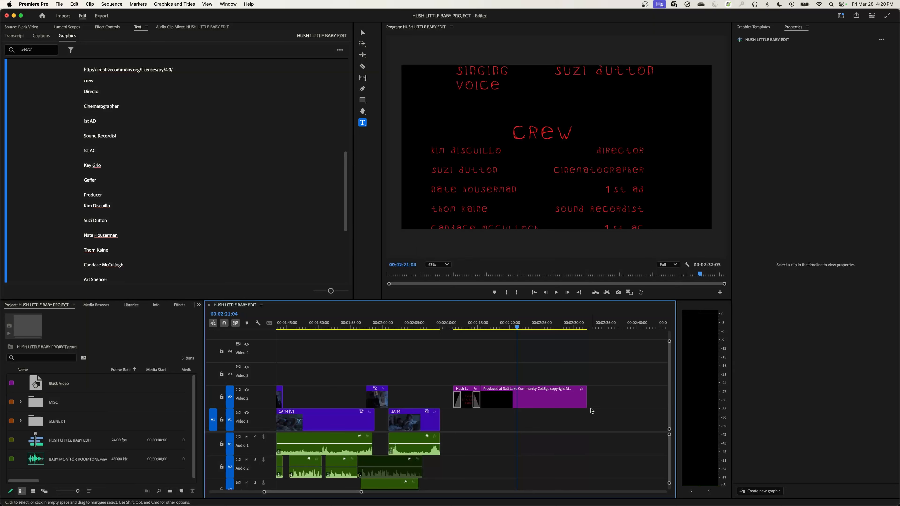
Step: Extend the credits clip in stages and ripple-trim its end at 00:02:35:03, while the "Produced at" block is on screen
left_click_drag(586, 401, 596, 401)
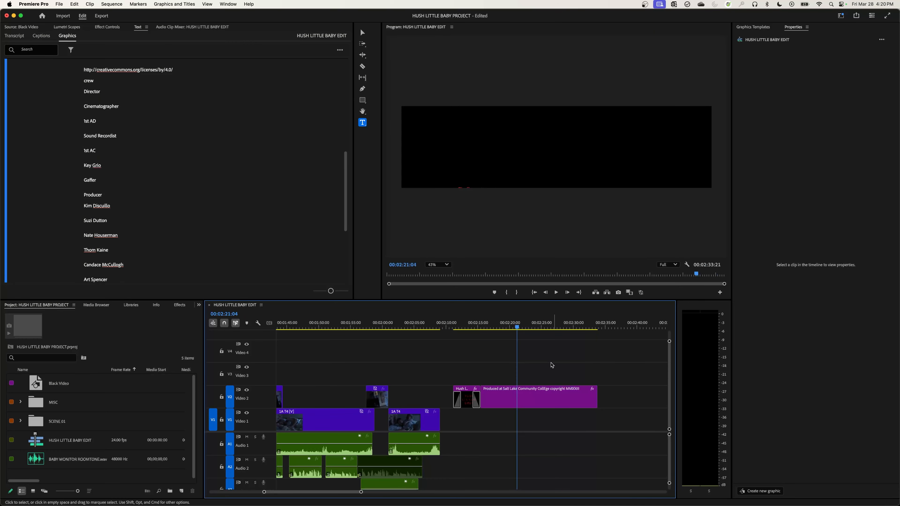
key("space")
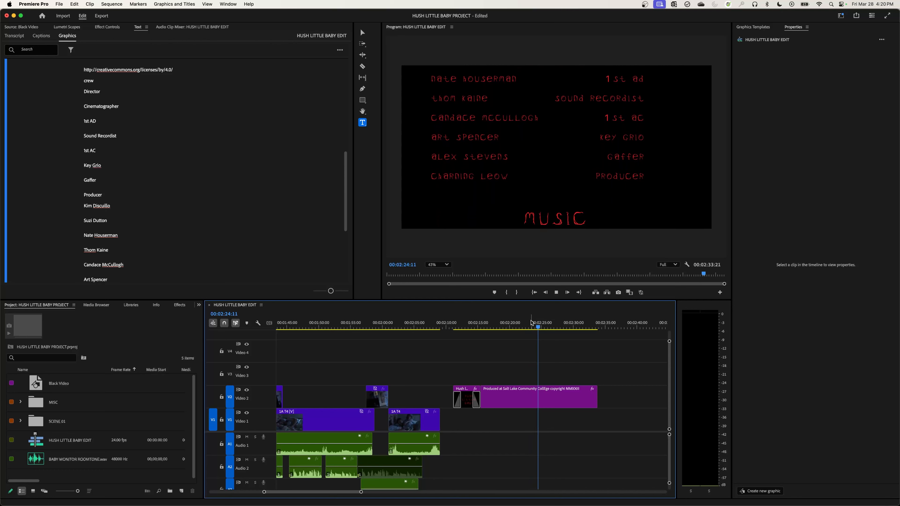
left_click_drag(533, 325, 597, 327)
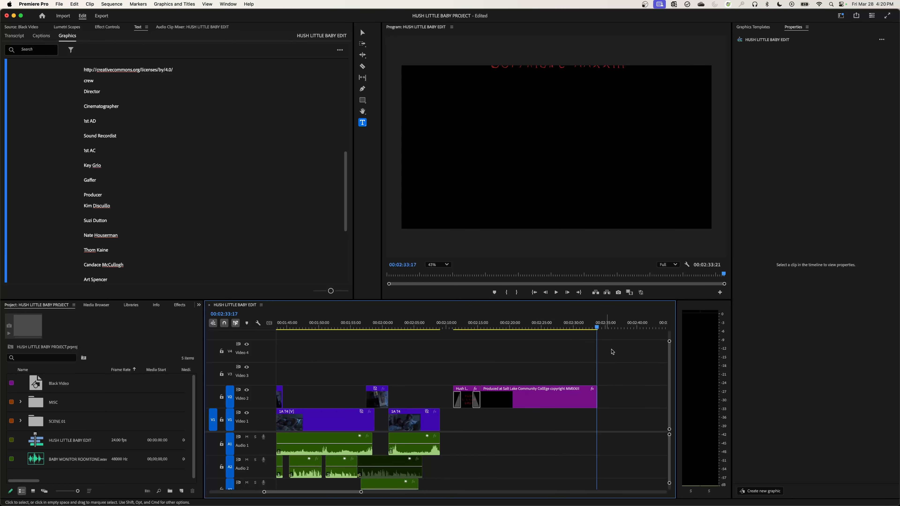
left_click_drag(602, 397, 614, 399)
left_click_drag(603, 327, 606, 327)
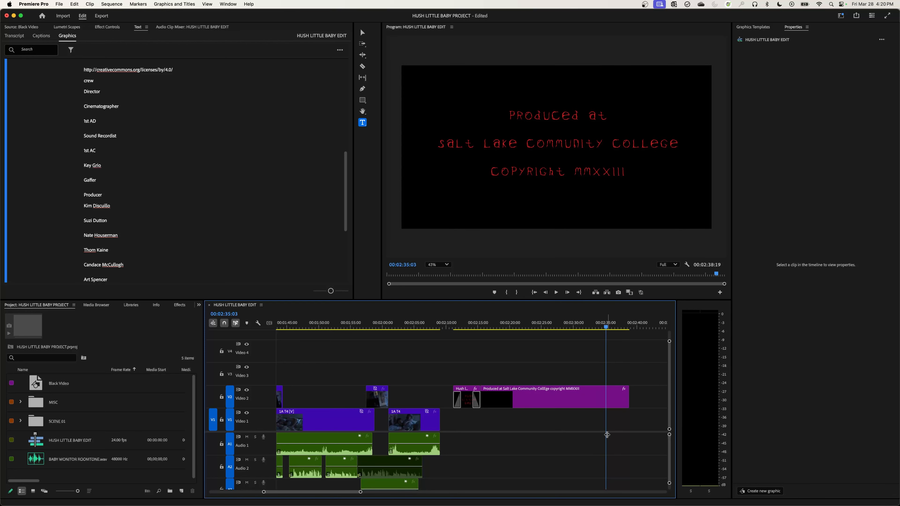
key("w")
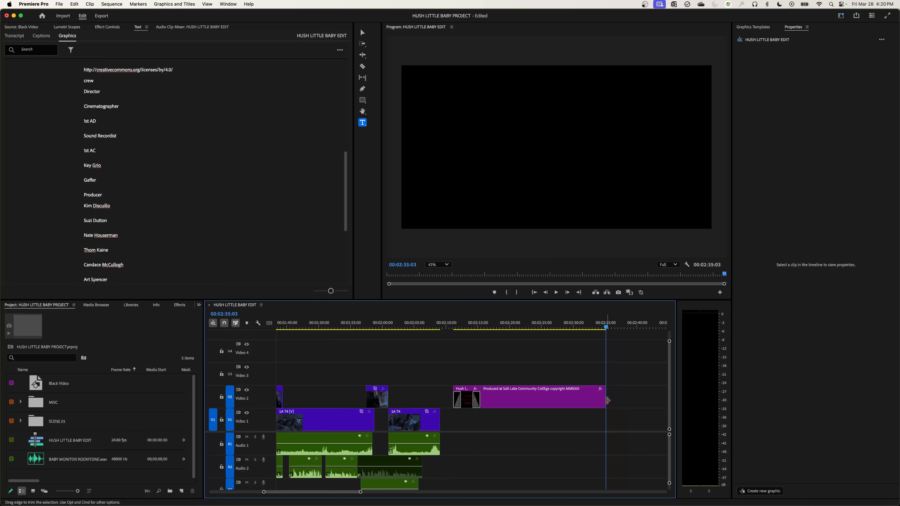
Step: Play the "Hush little baby" end title and ripple-trim its end at 00:02:14:04, closing the gap before the credits
left_click_drag(598, 328, 429, 327)
key("space")
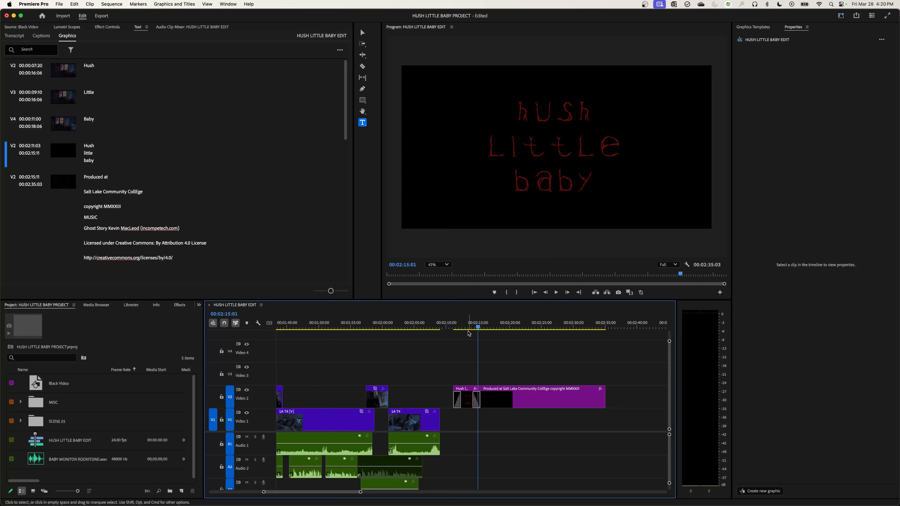
left_click_drag(468, 327, 455, 329)
key("space")
key("=")
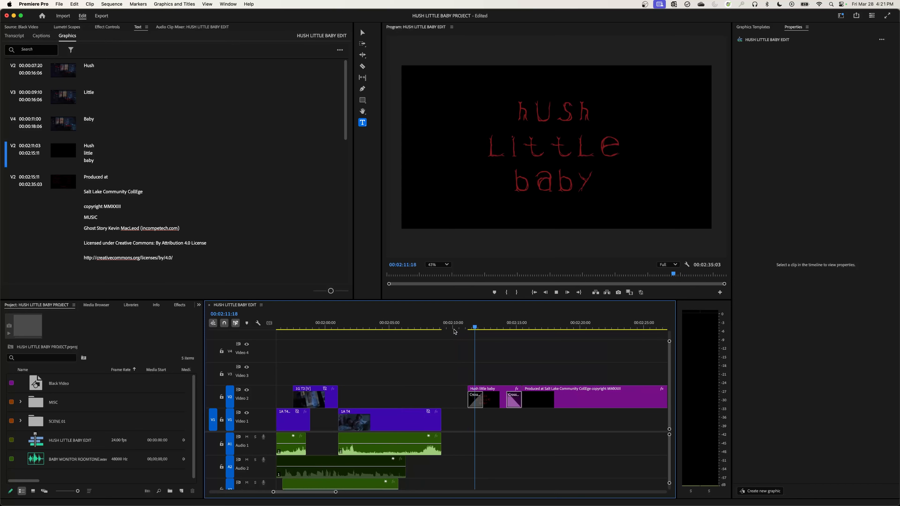
key("space")
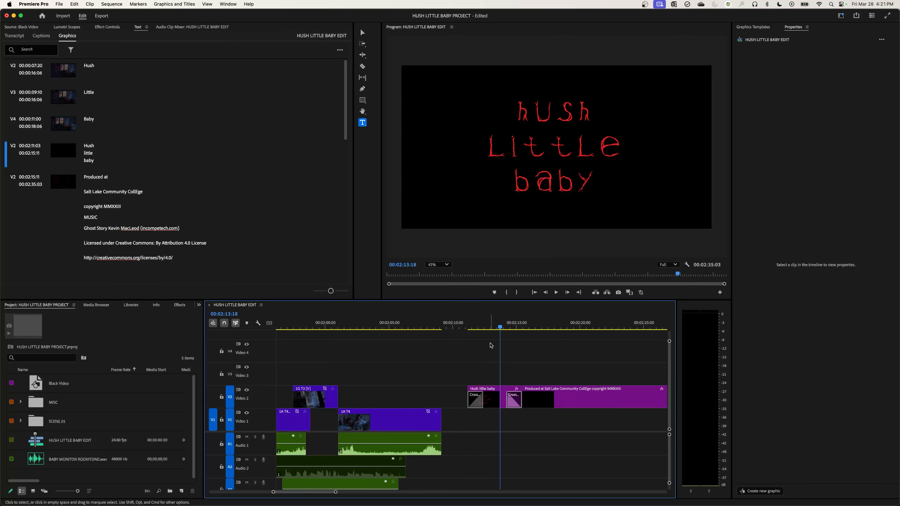
left_click(502, 328)
left_click_drag(502, 328, 505, 328)
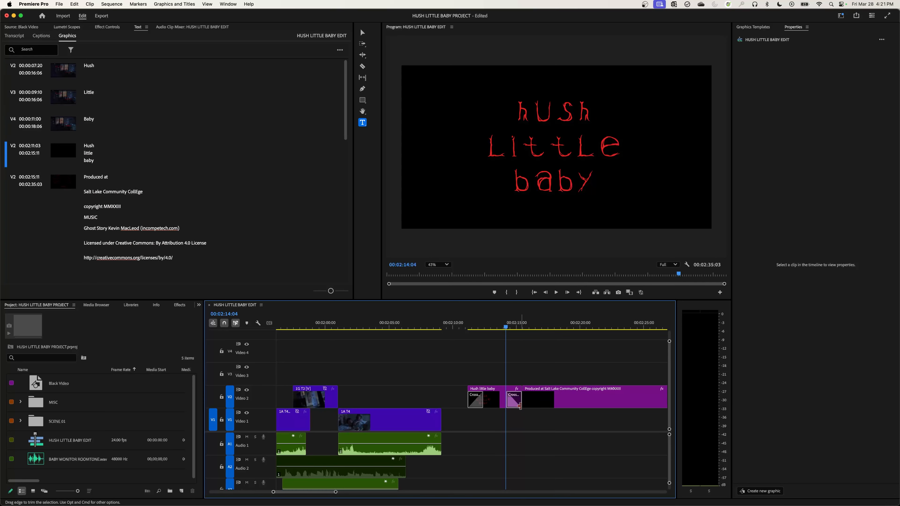
key("w")
Step: Play from before the shortened title card into the credits, viewing the roll full screen
left_click_drag(506, 327, 457, 326)
key("space")
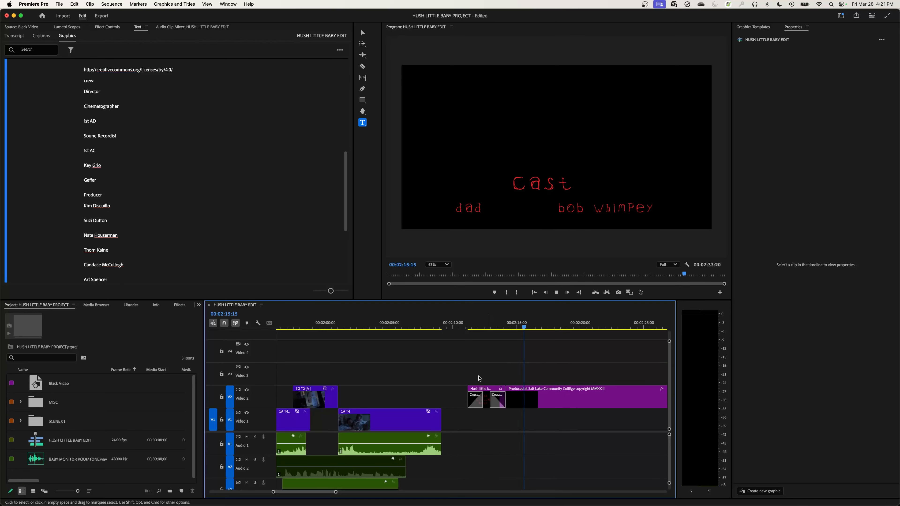
key("ctrl+grave")
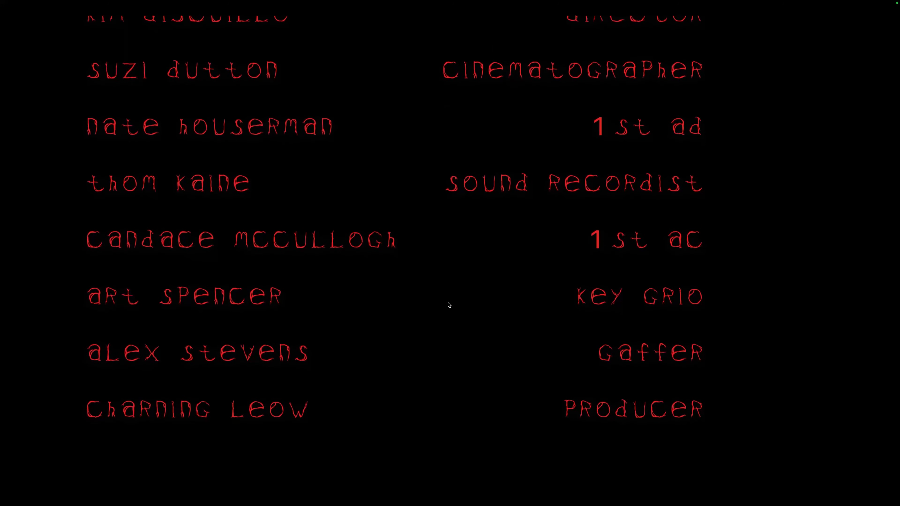
key("Escape")
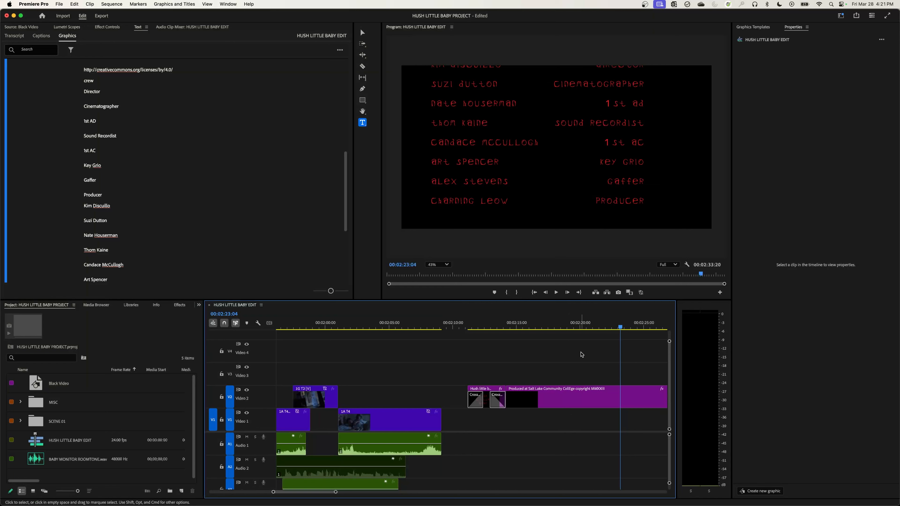
Step: Try extending the credits clip to 00:02:55:11 and preview the slower roll full screen
key("minus")
key("minus")
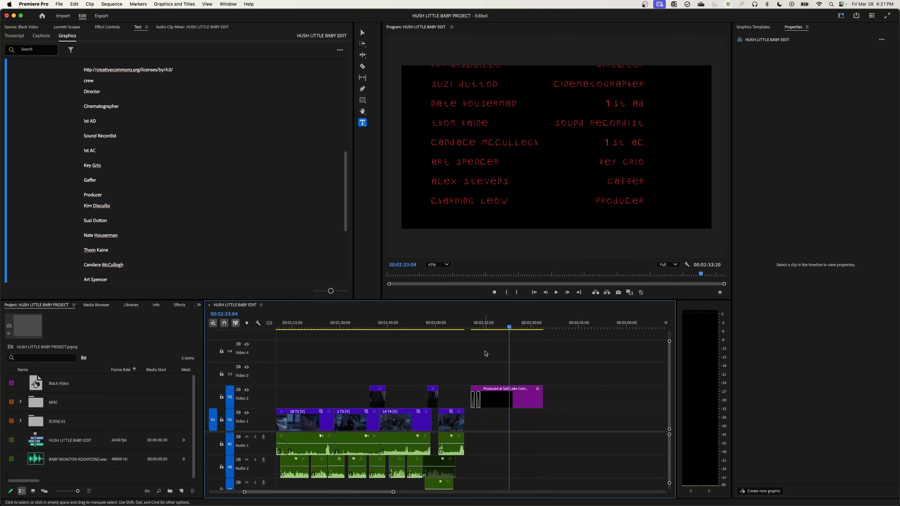
left_click_drag(469, 328, 507, 330)
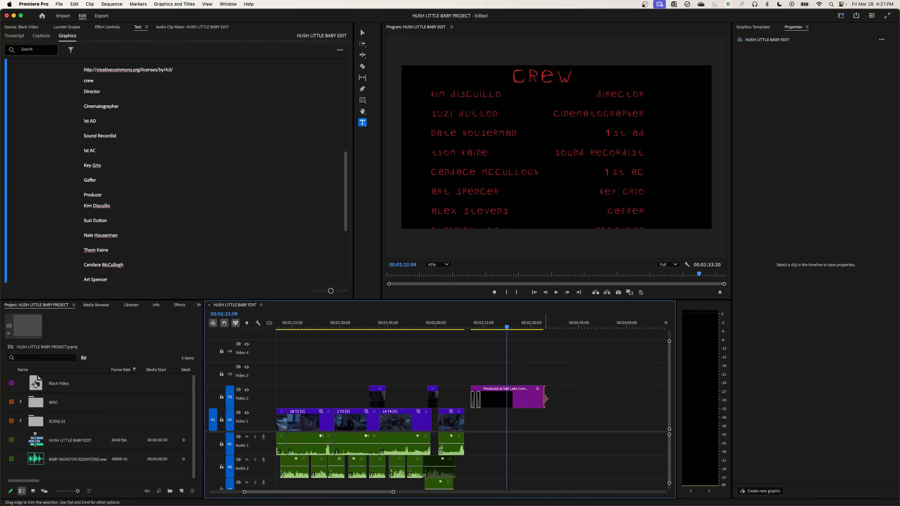
left_click_drag(546, 399, 613, 405)
key("ctrl+grave")
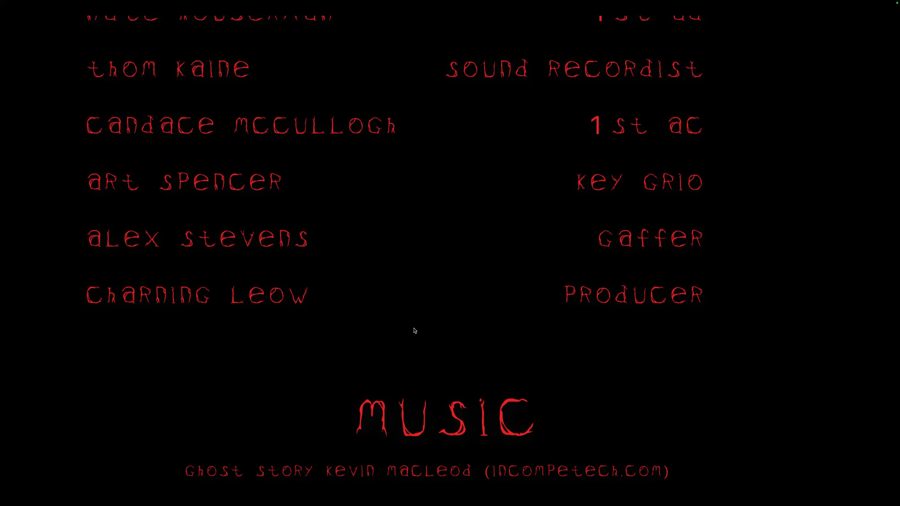
key("Escape")
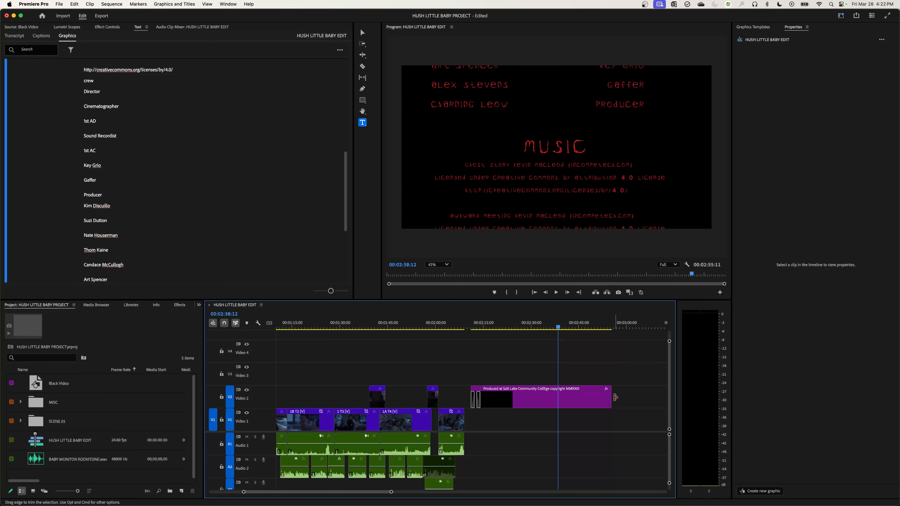
Step: Shorten the credits clip to end at 00:02:37:22, correct "Key Grio" to "Key Grip", and play the roll to its end
left_click_drag(616, 398, 551, 401)
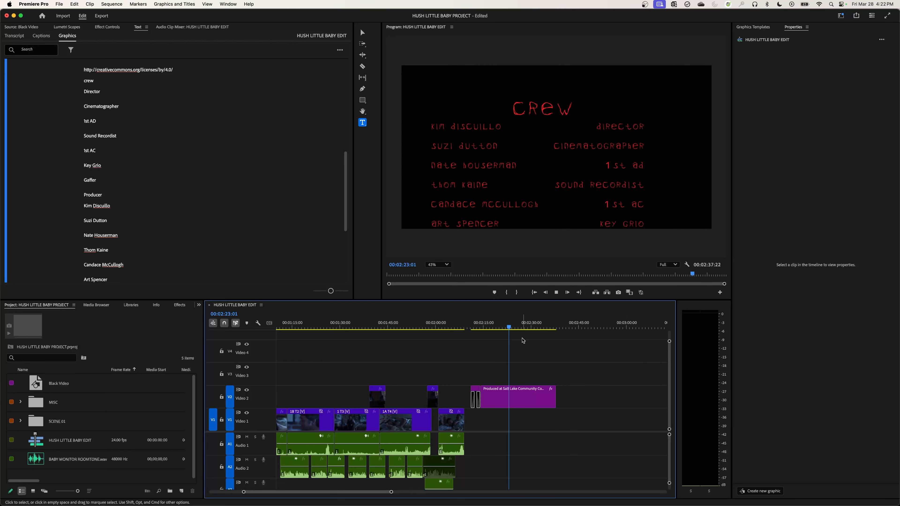
key("ctrl+grave")
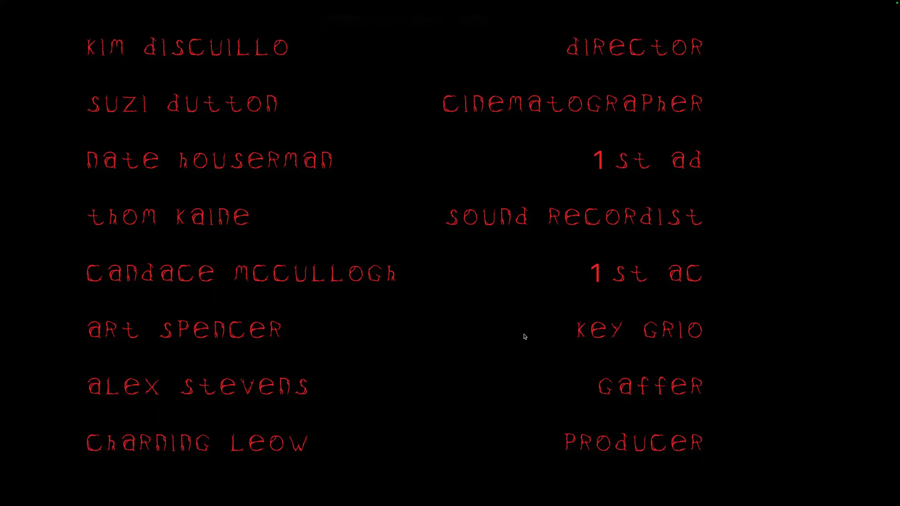
key("ctrl+grave")
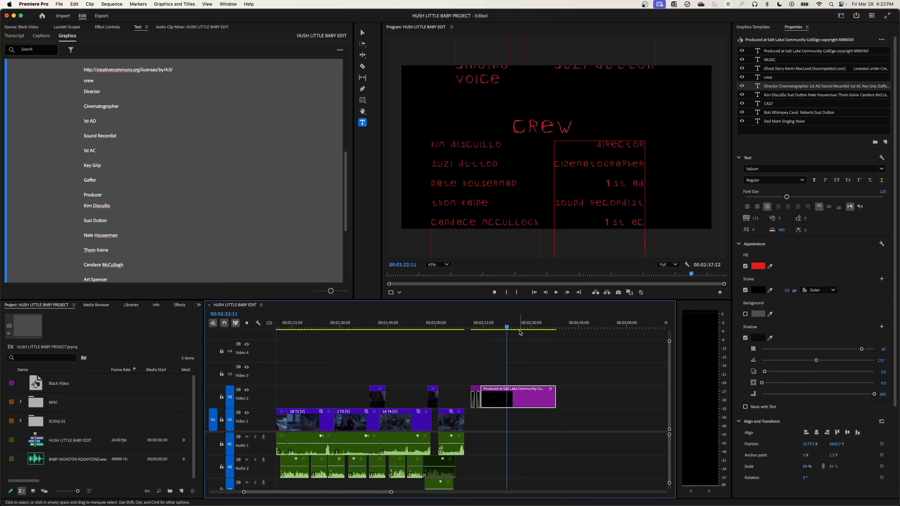
left_click_drag(519, 332, 546, 331)
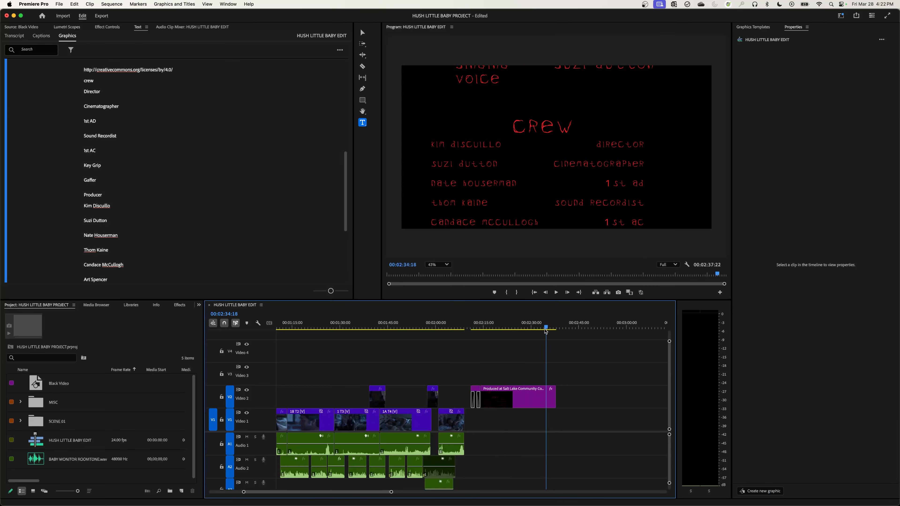
key("space")
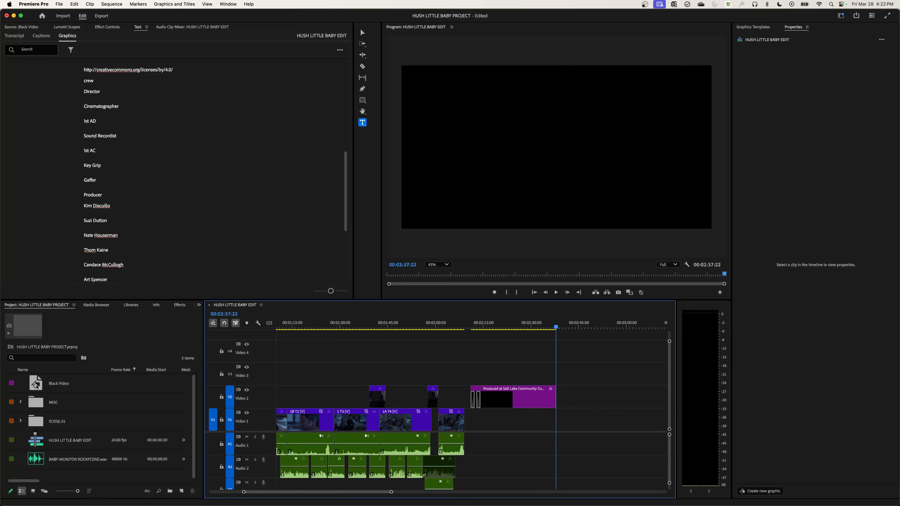
Step: Add the 00:00:05:01 Black Video clip to Video 1 at 00:02:37:22, directly after the credits
double_click(37, 385)
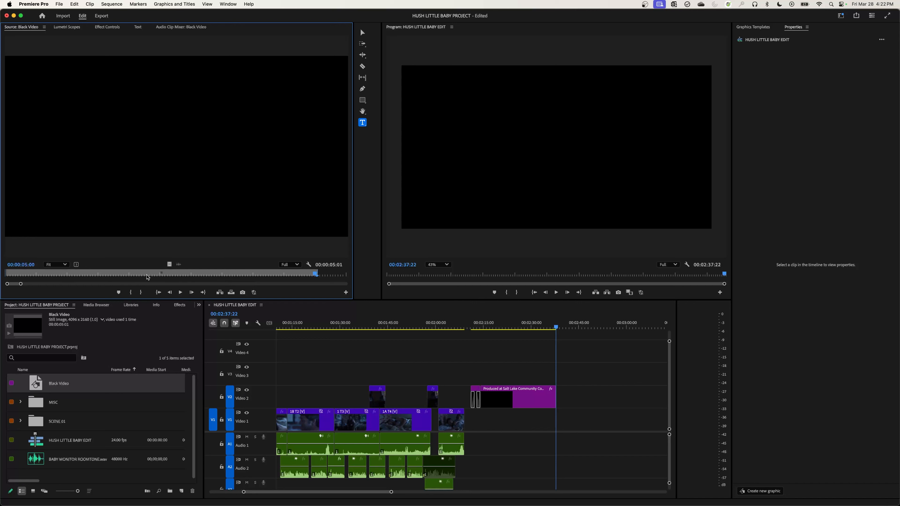
left_click(219, 292)
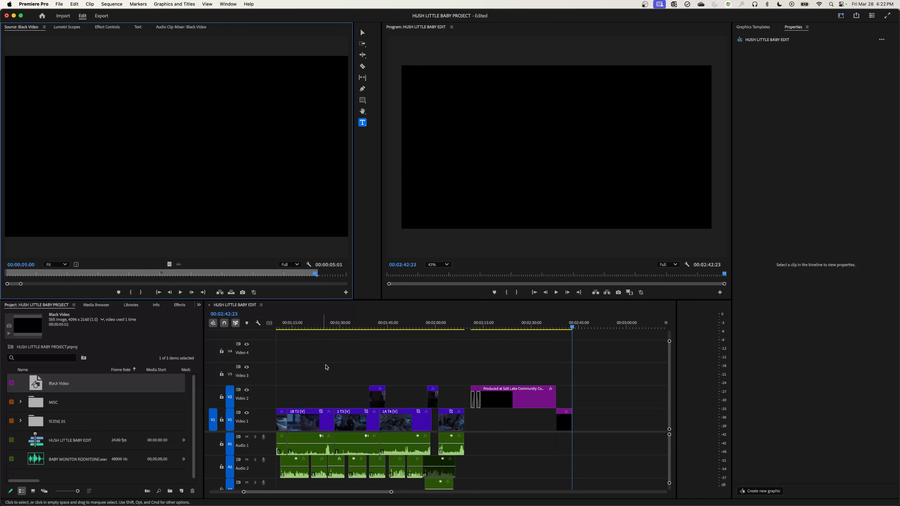
key("backslash")
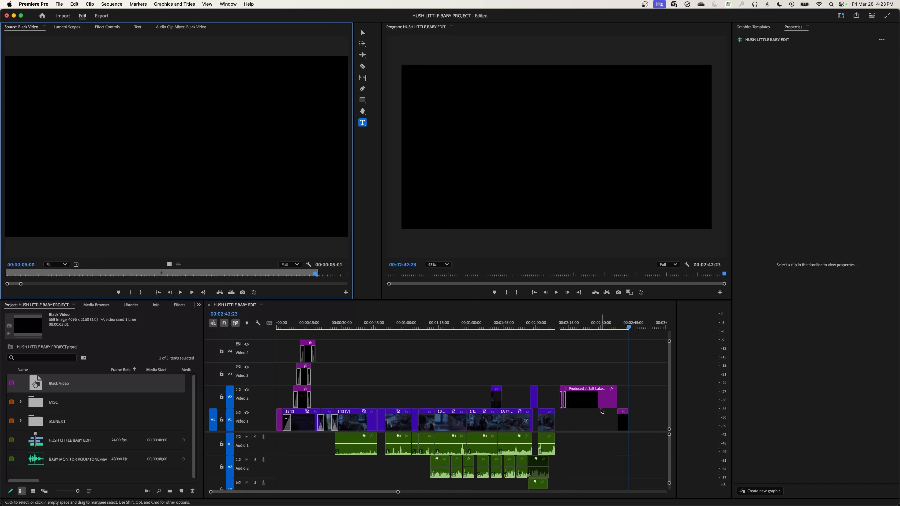
left_click(550, 372)
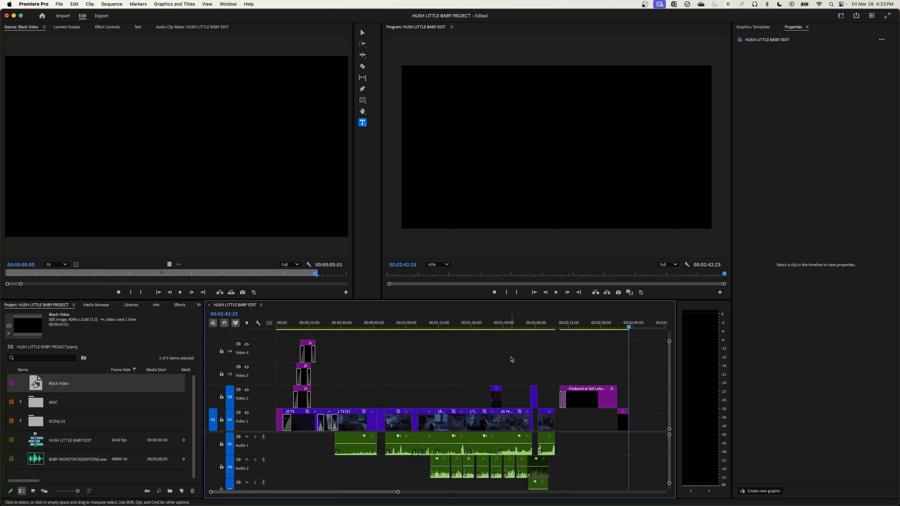